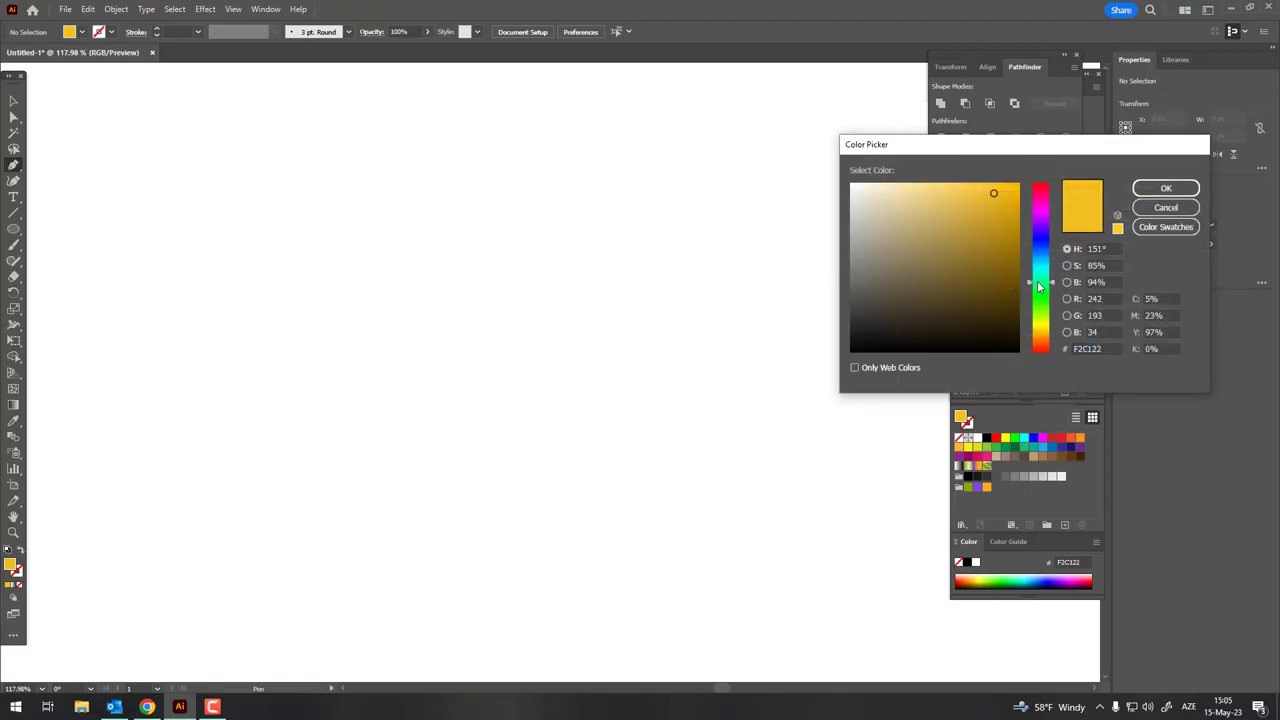
- Set the fill to green 3DB264 and draw a closed pointed shape with a curved bottom
left_click(951, 234)
left_click(1160, 190)
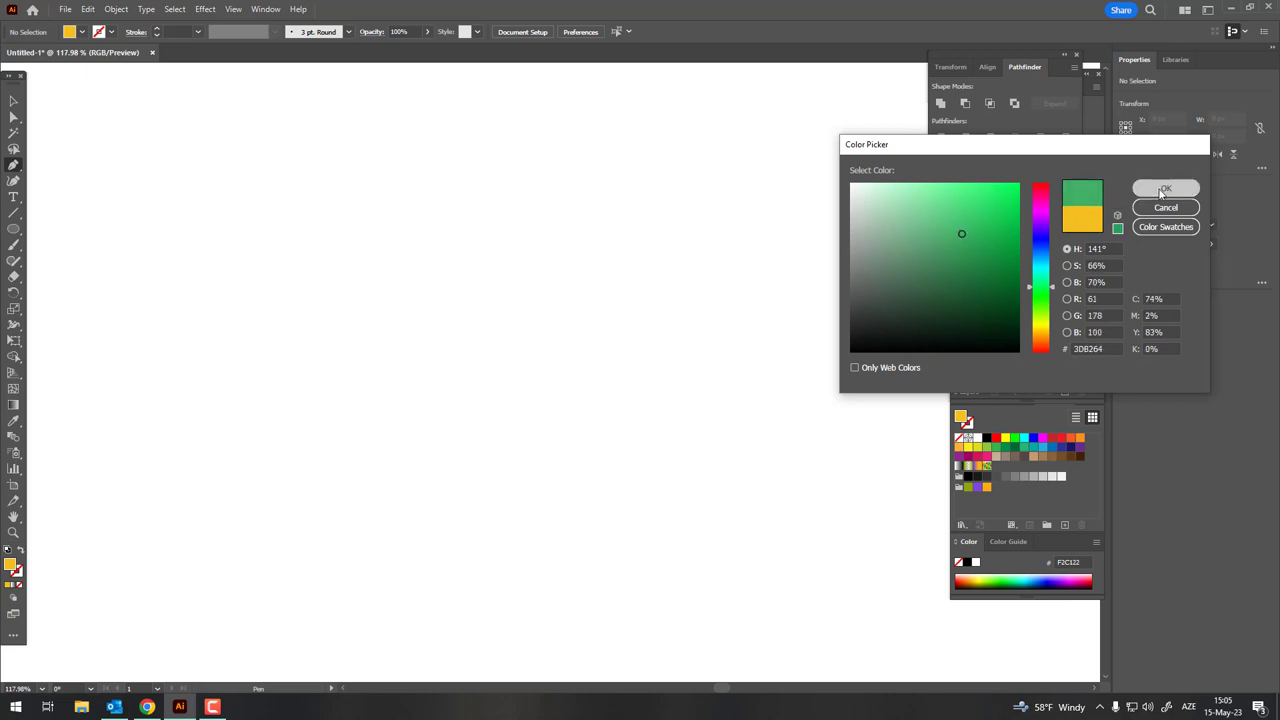
left_click(336, 461)
left_click_drag(383, 234, 408, 219)
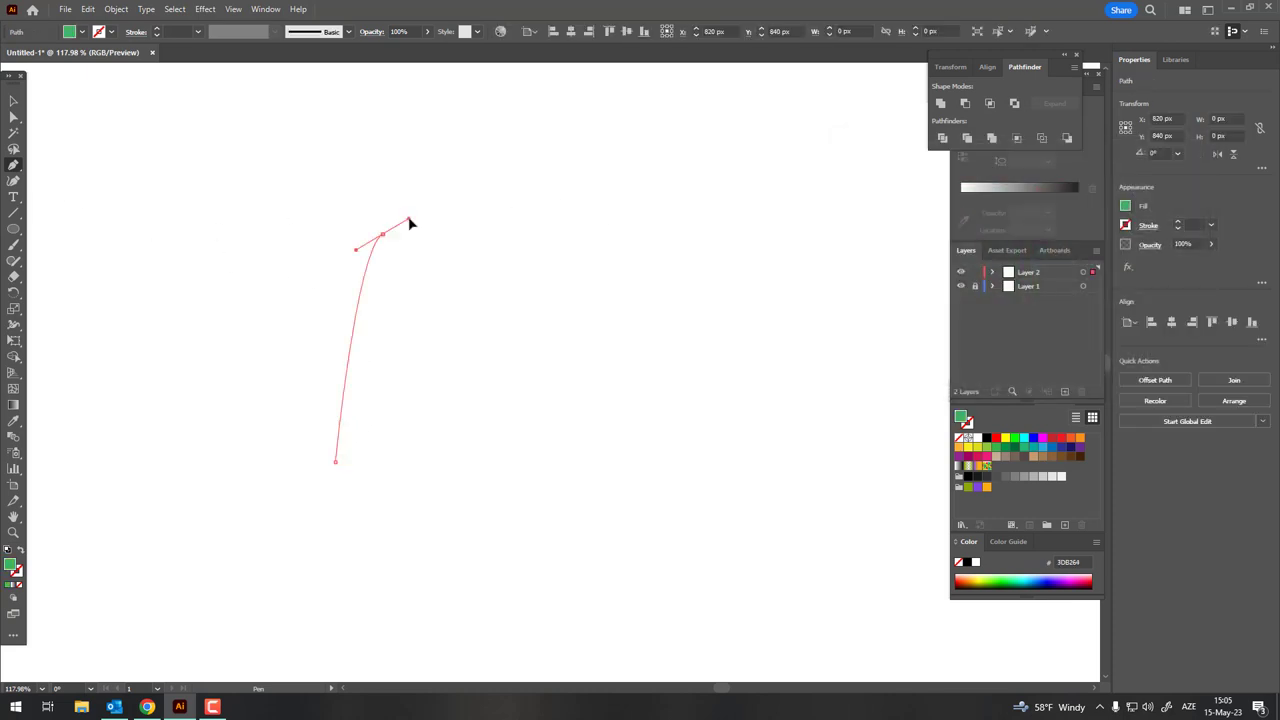
left_click(429, 461)
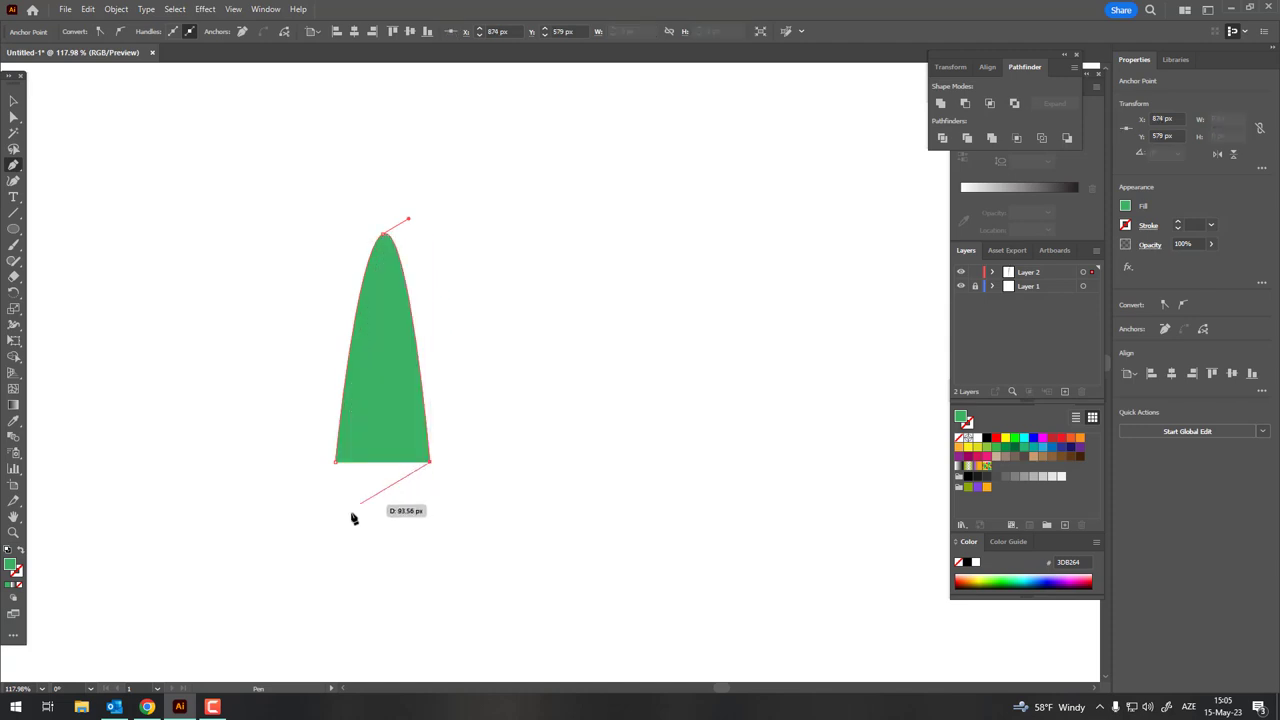
mouse_move(336, 461)
left_mouse_down()
mouse_move(290, 346)
mouse_move(350, 325)
left_mouse_up()
- Fill the shape orange and round its pointed top into a smooth dome
left_click(1080, 438)
key("z")
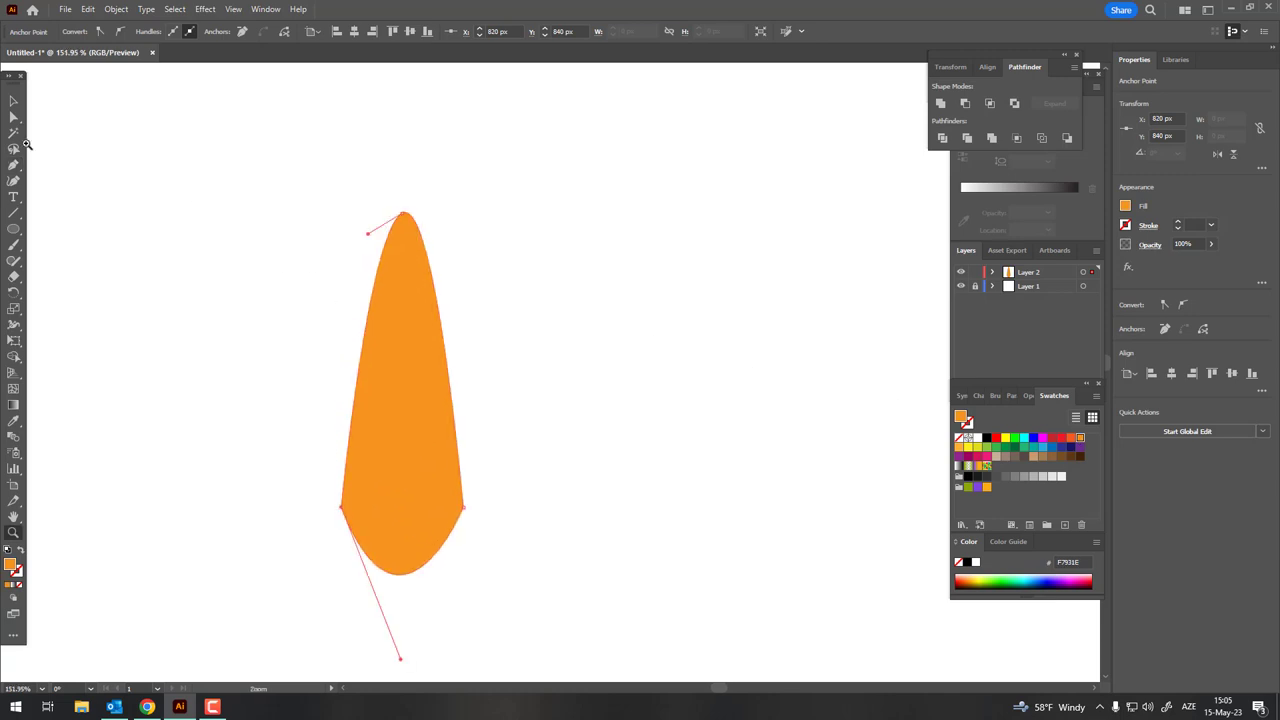
left_click(14, 183)
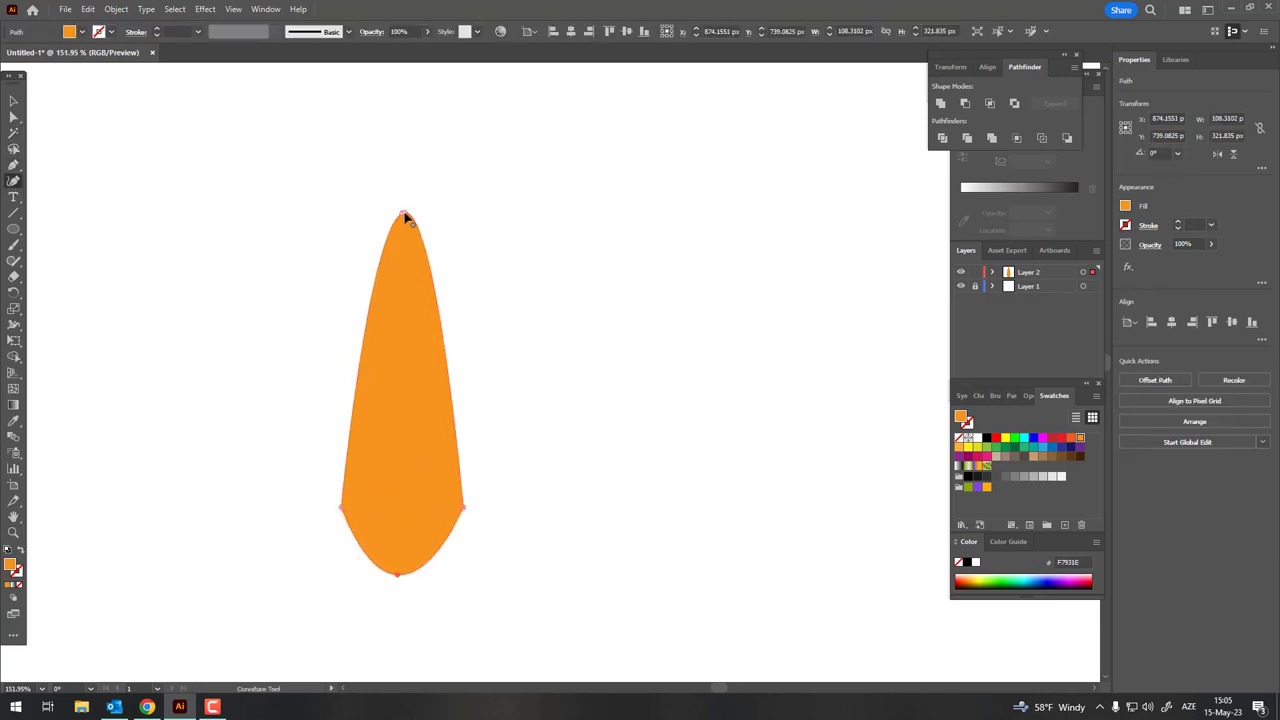
double_click(405, 214)
left_click_drag(414, 218, 416, 217)
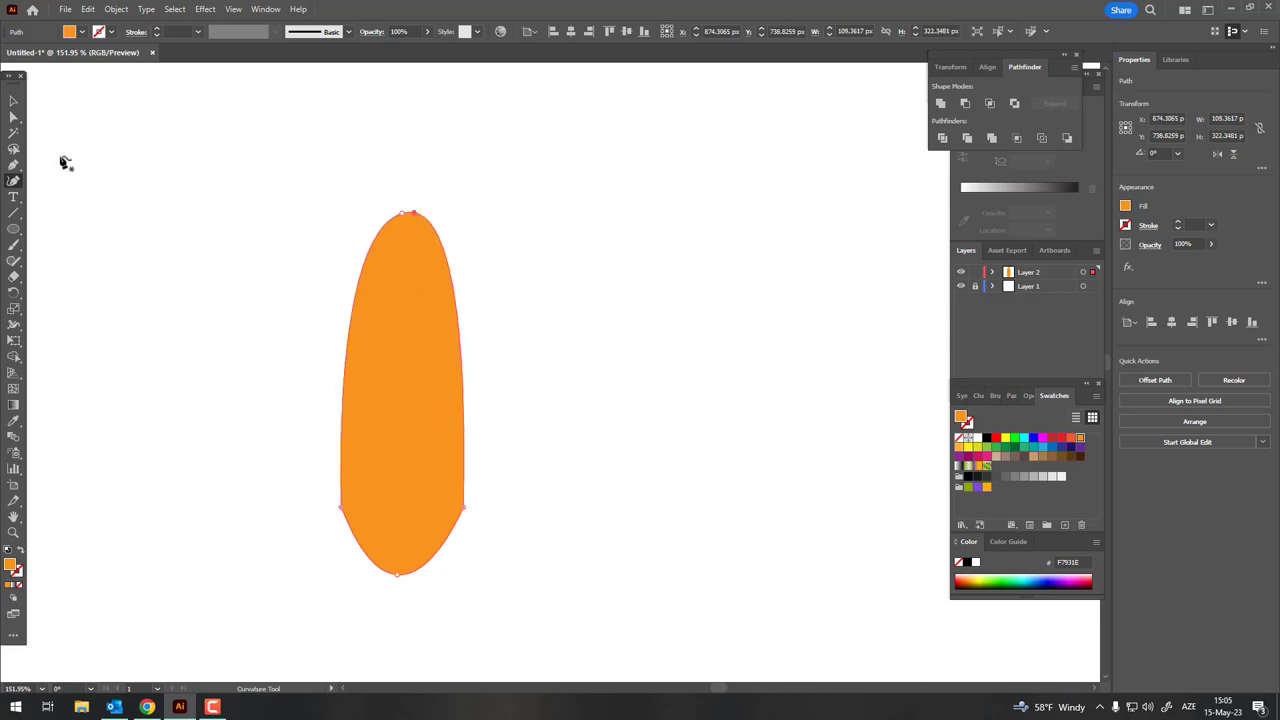
- Centre the cob horizontally and vertically on the artboard
left_click(14, 104)
left_click(498, 270)
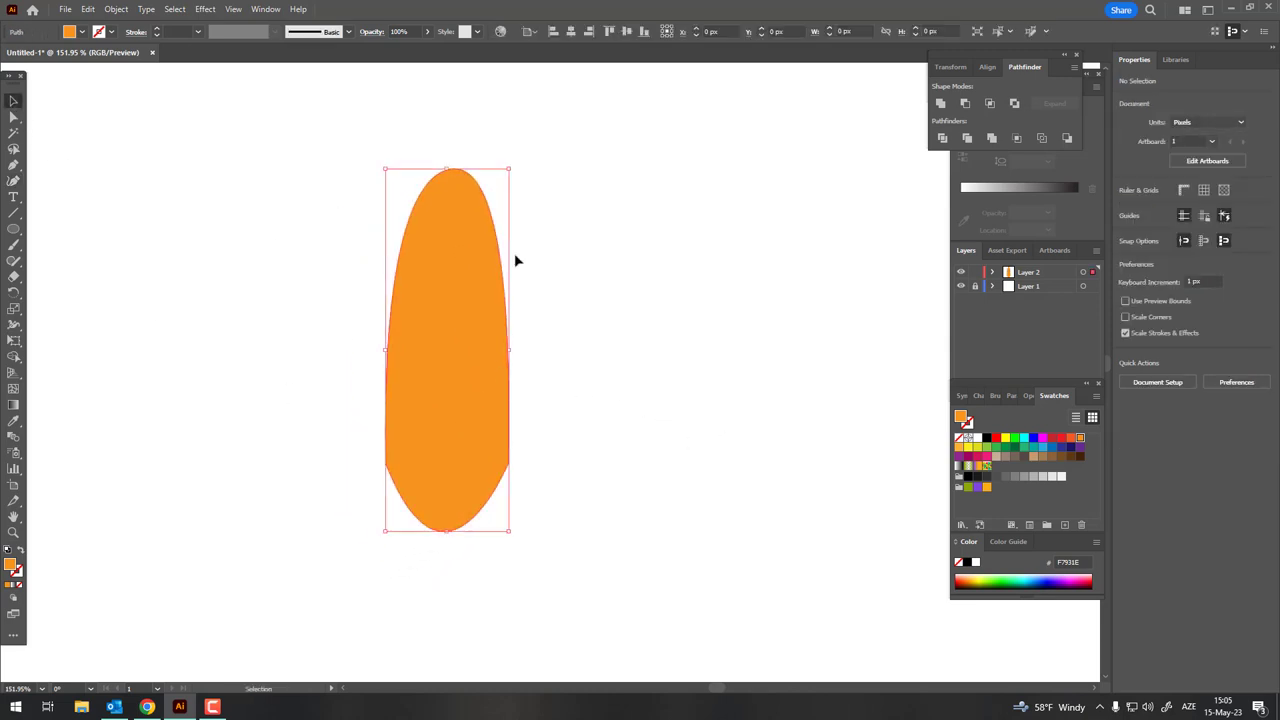
left_click(571, 31)
left_click(627, 31)
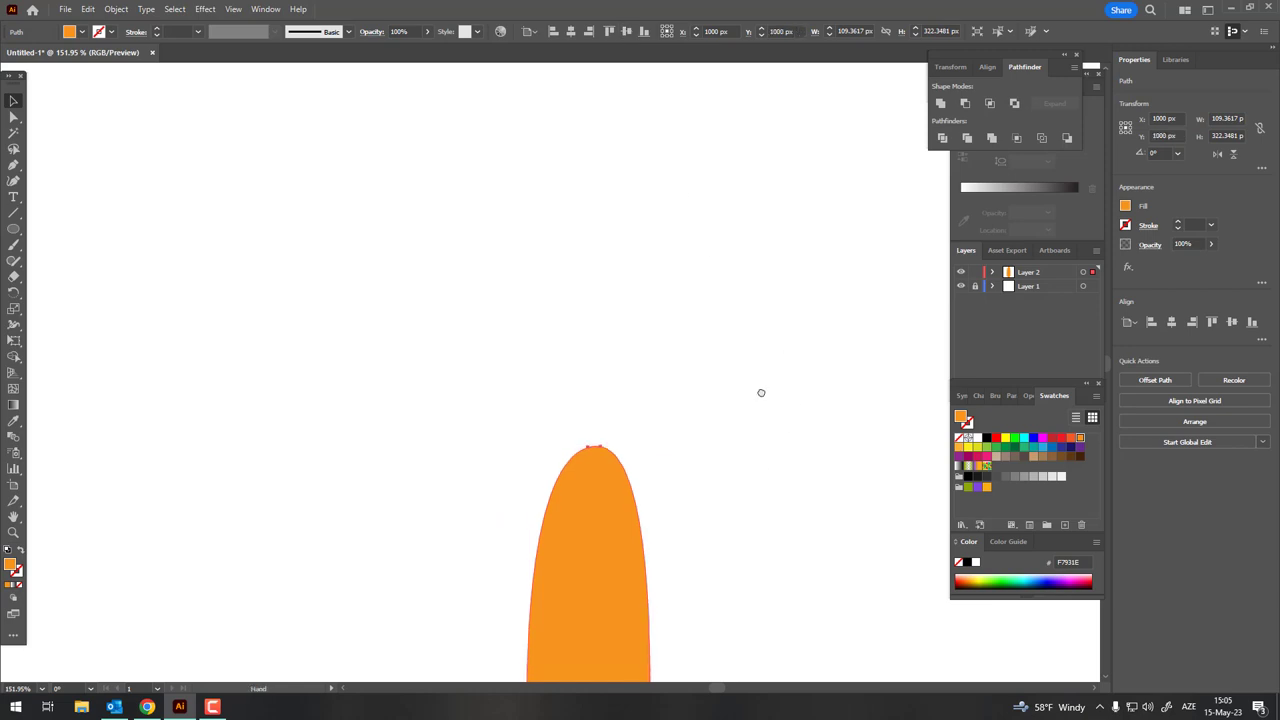
left_click_drag(760, 391, 670, 178)
left_click(634, 377)
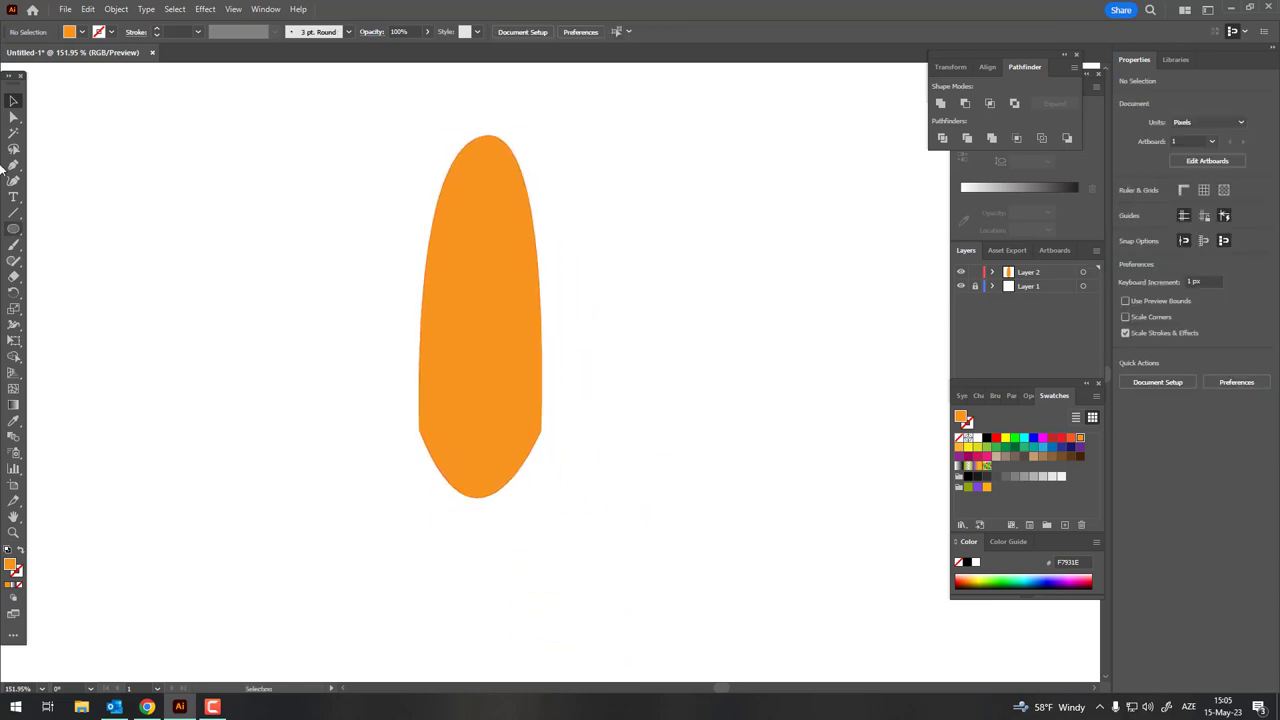
left_click(14, 166)
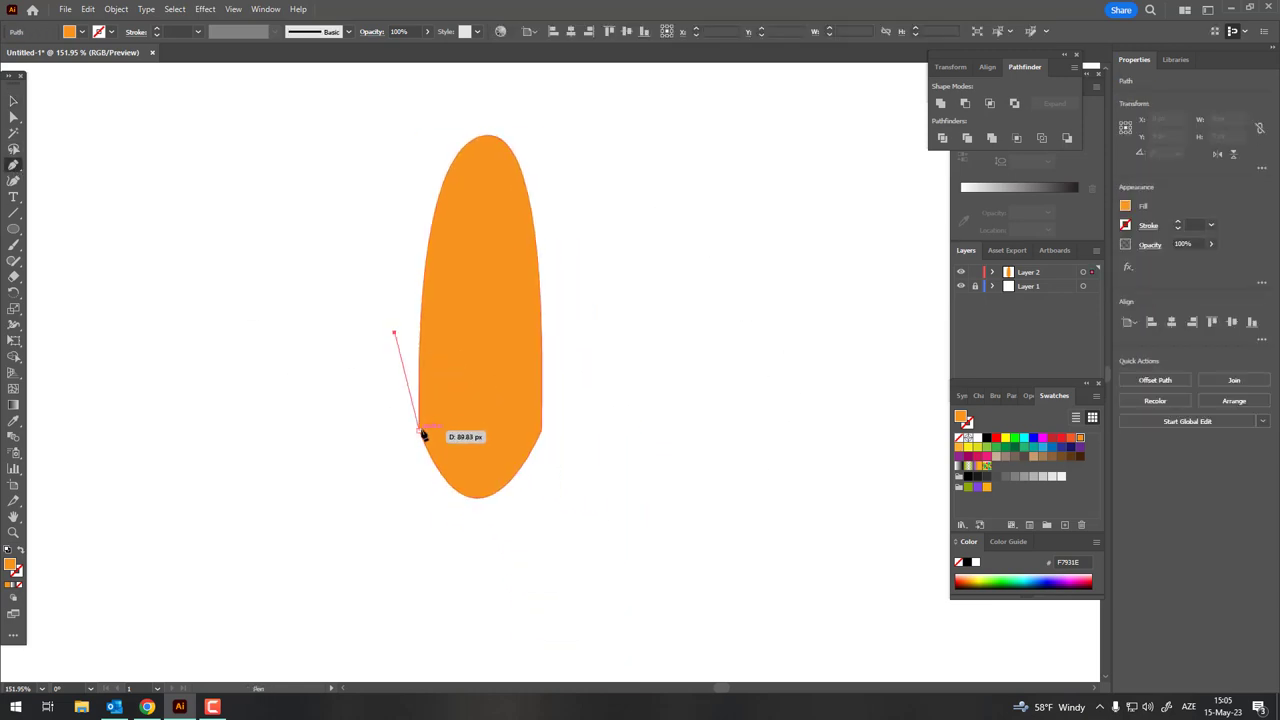
key("ctrl+z")
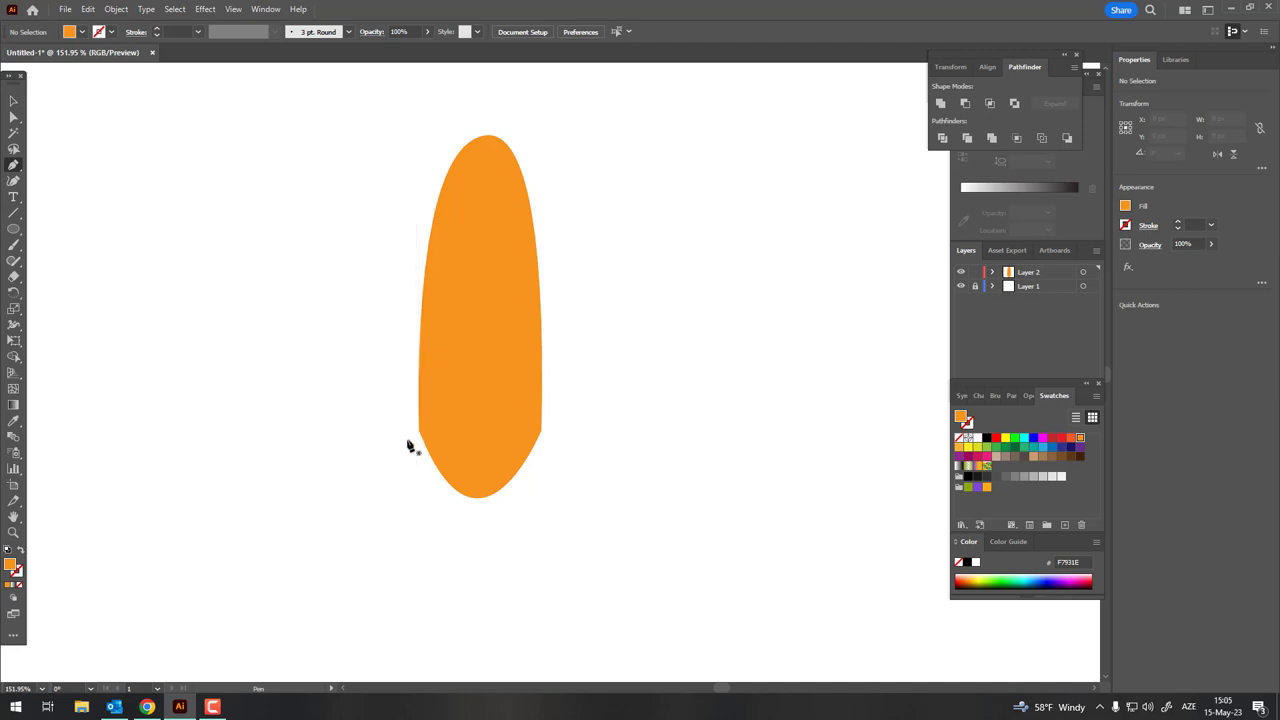
- Draw a wavy husk strip across the lower part of the cob
left_click(481, 375)
left_click(542, 408)
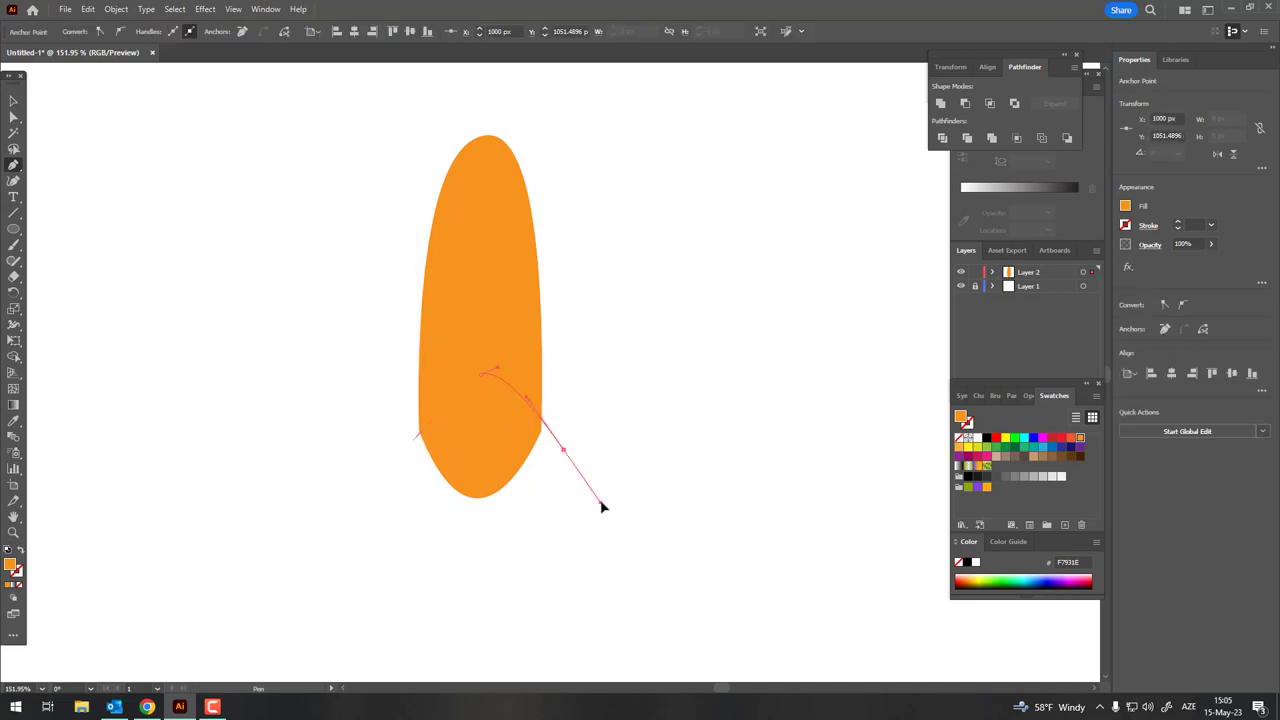
left_click(600, 502)
mouse_move(628, 451)
left_mouse_down()
mouse_move(594, 518)
mouse_move(533, 472)
left_mouse_up()
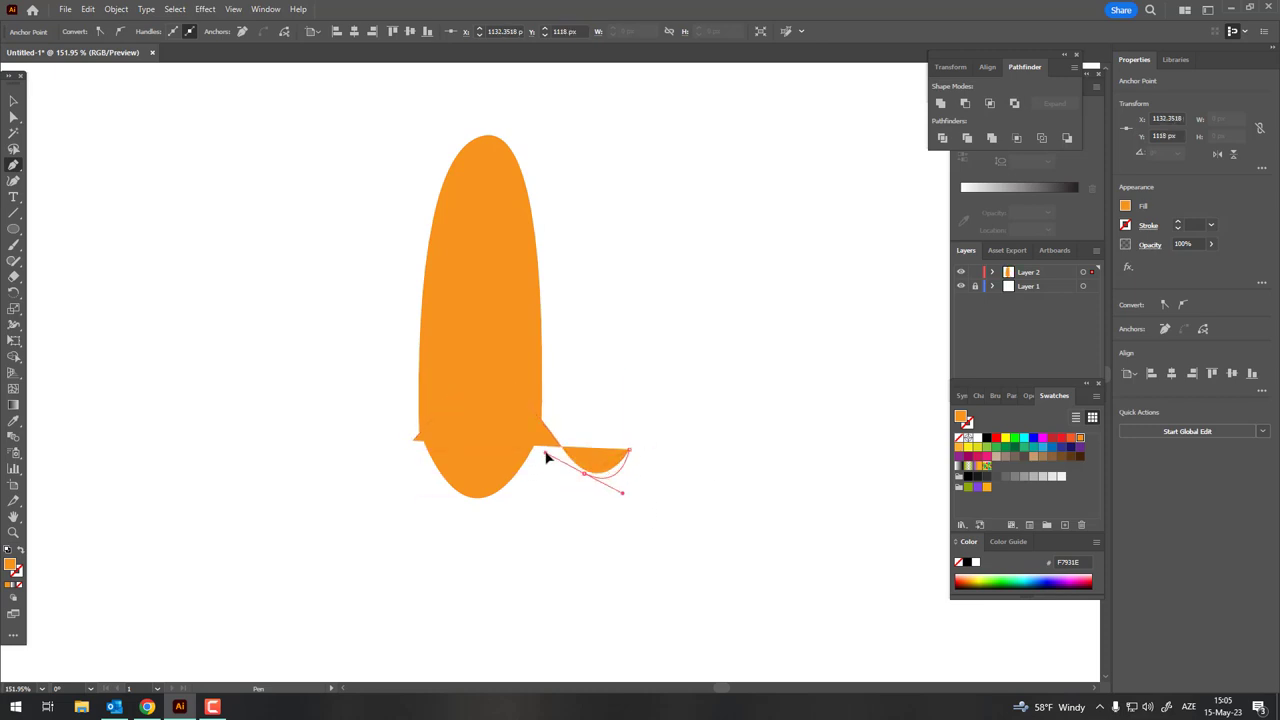
left_click_drag(482, 383, 456, 389)
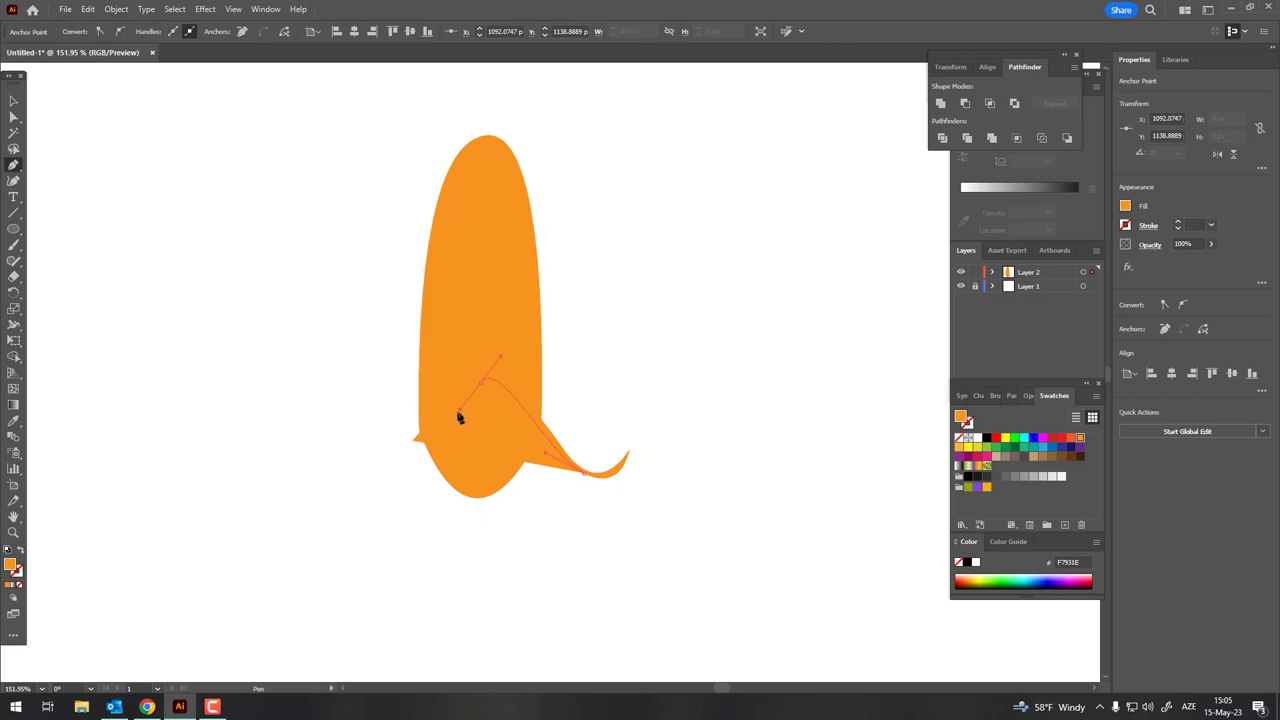
left_click_drag(415, 449, 411, 445)
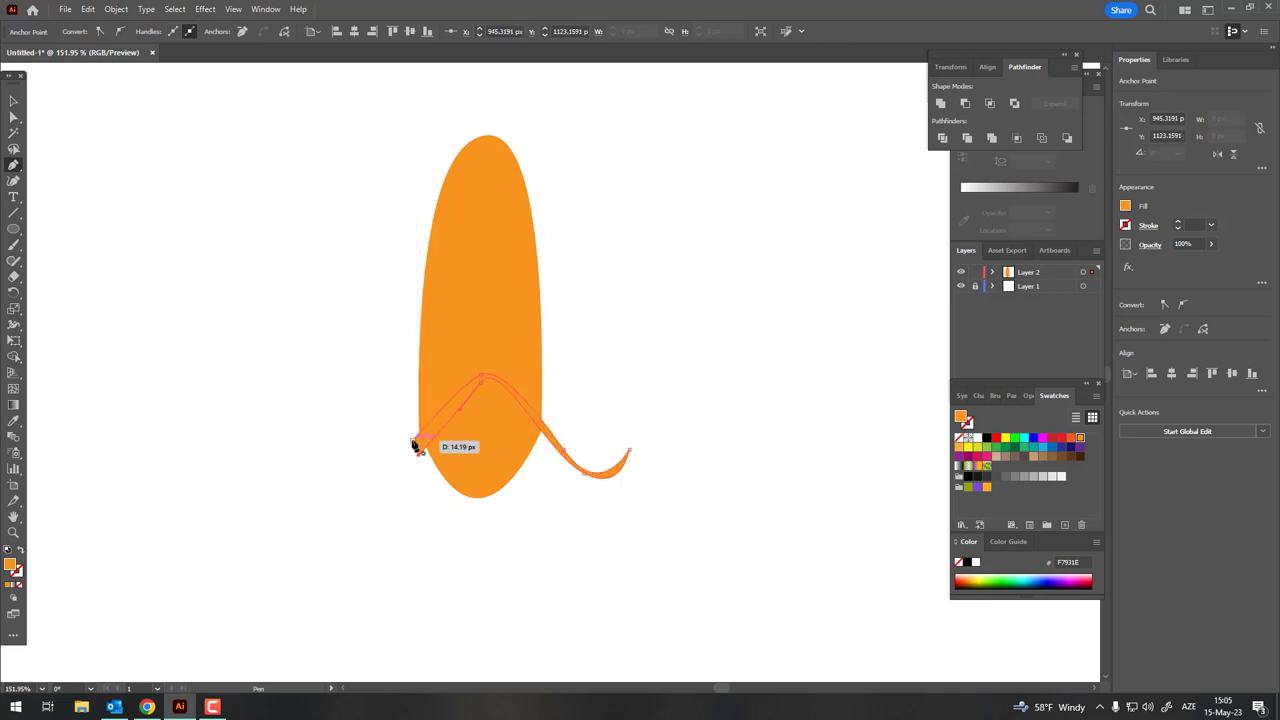
- Fill the husk strip with green 29C15C
double_click(10, 566)
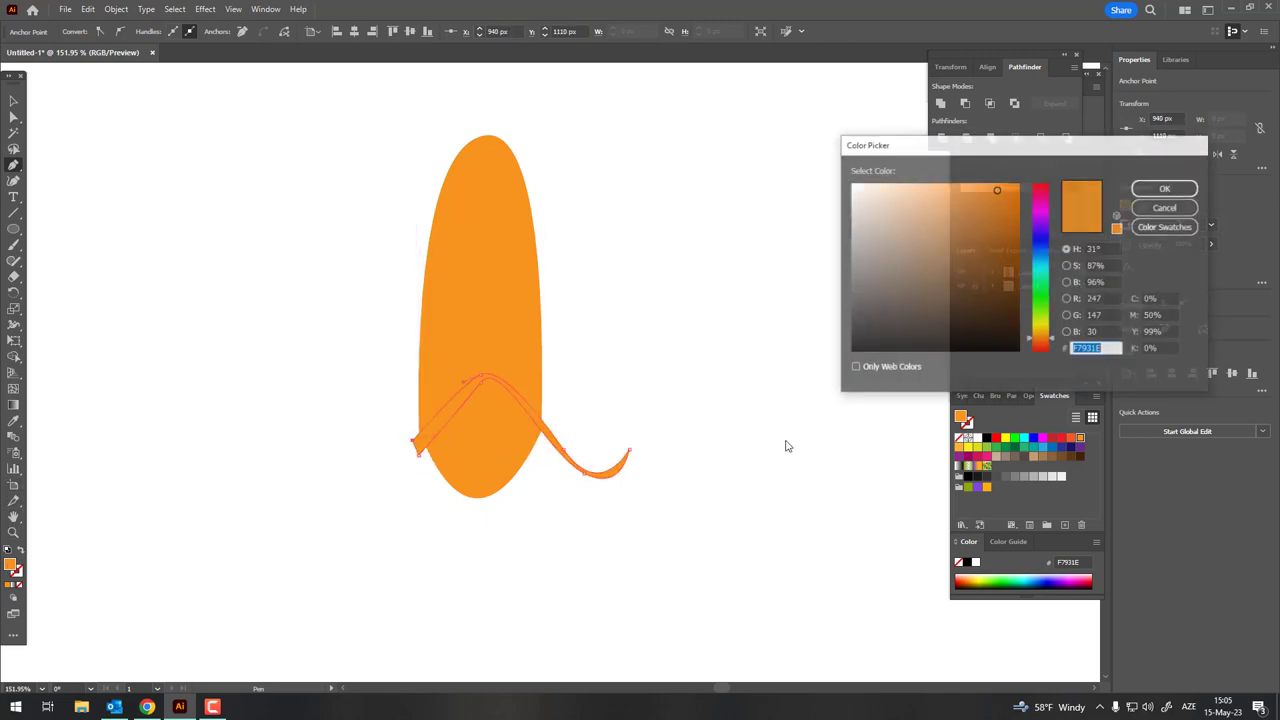
left_click(1040, 284)
left_click(977, 238)
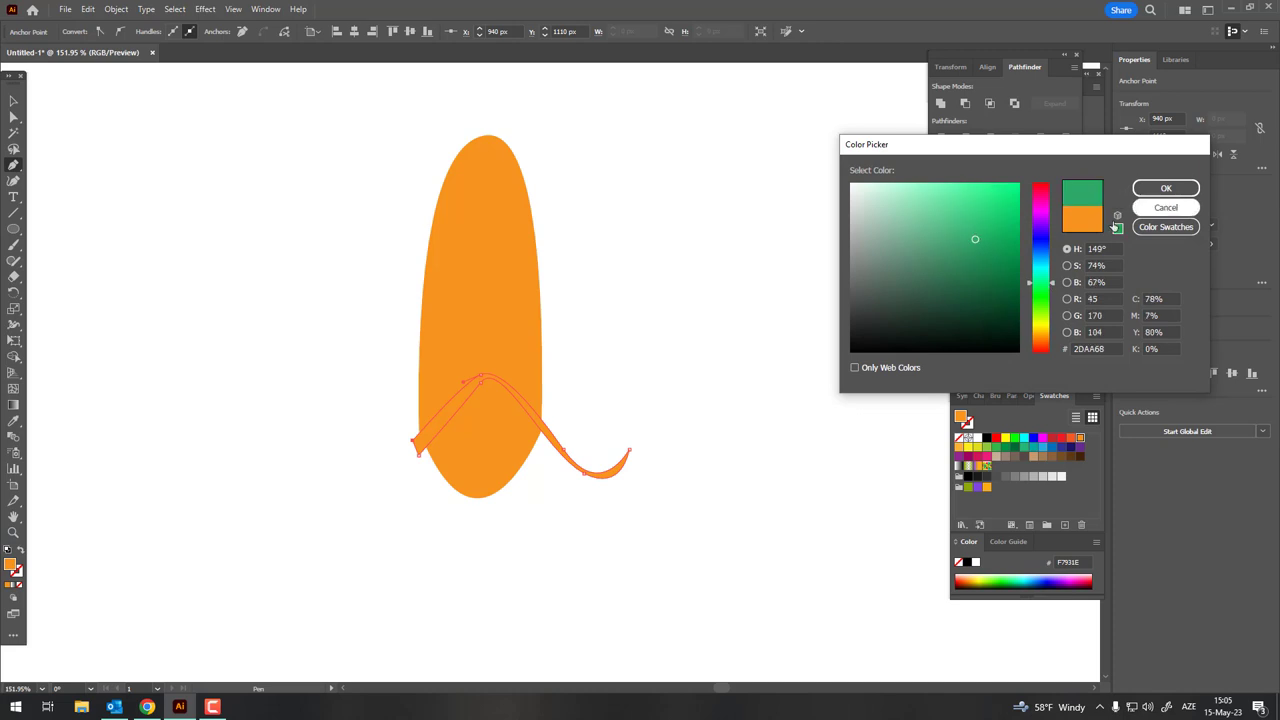
left_click(980, 223)
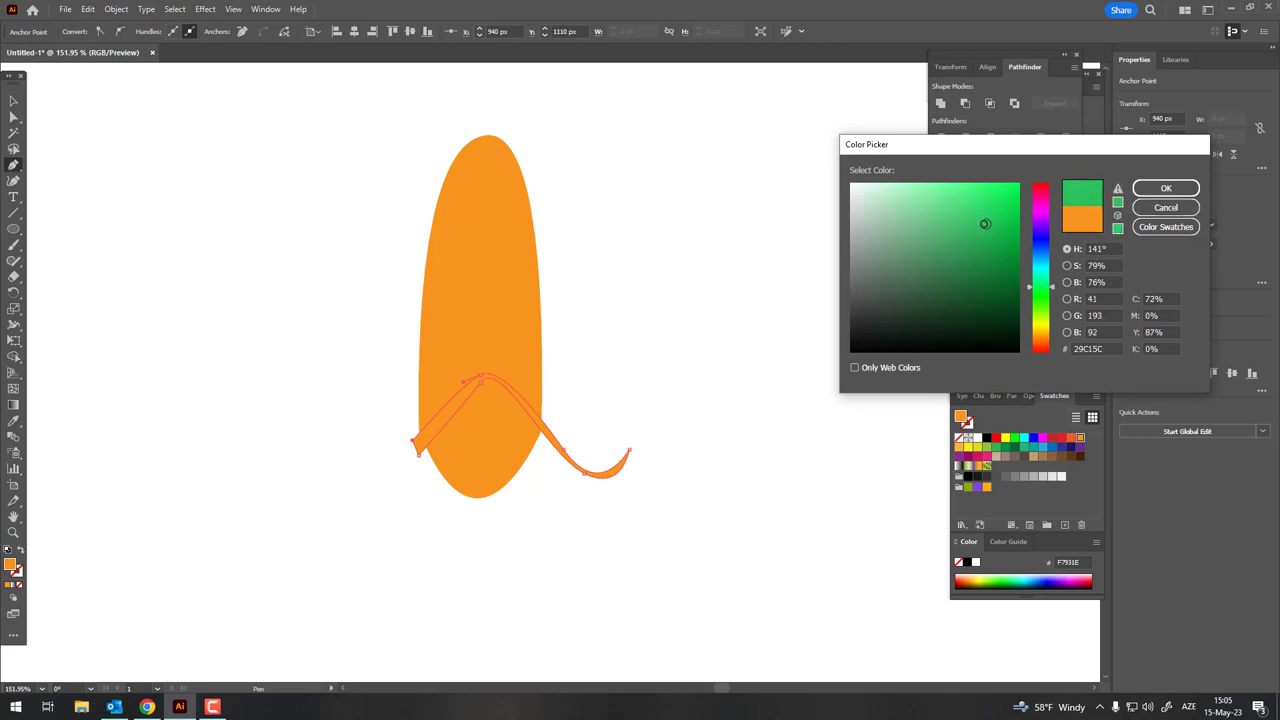
left_click(1166, 188)
key("z")
left_click_drag(586, 457, 608, 420)
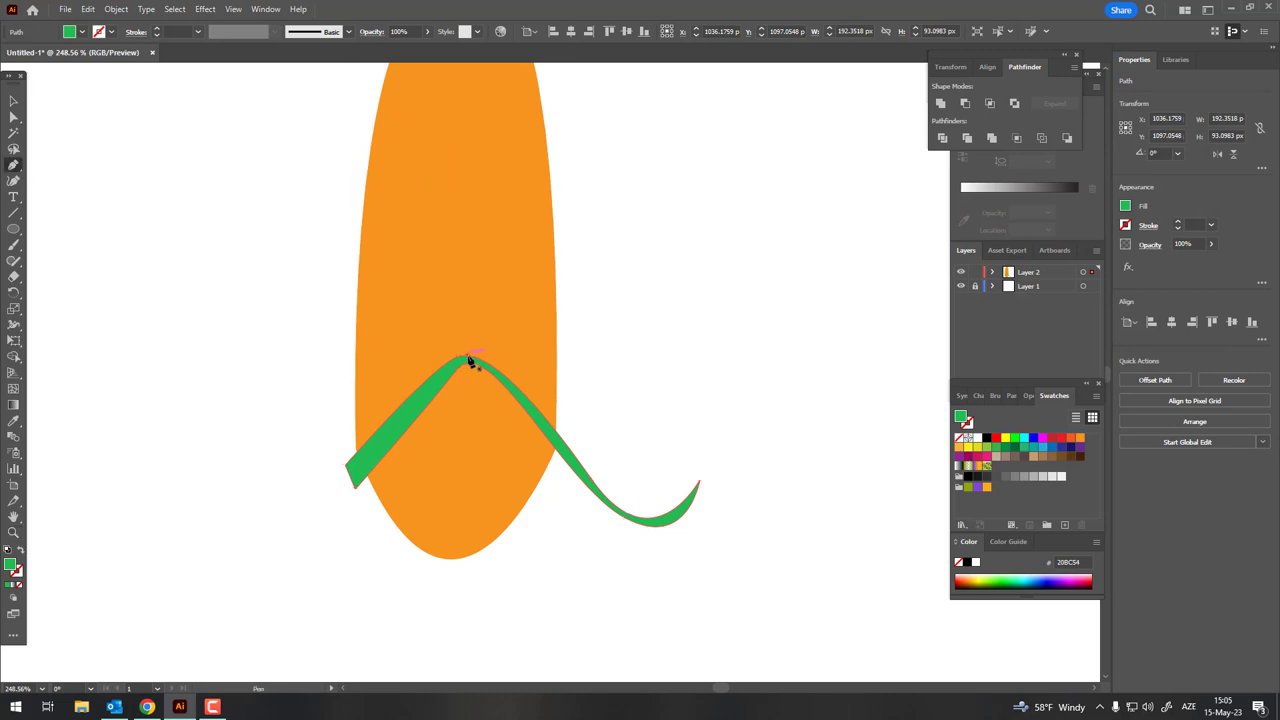
- Extend the husk path into a wider leaf shape over the strip
left_click_drag(470, 360, 573, 356)
mouse_move(651, 490)
left_mouse_down()
mouse_move(680, 488)
mouse_move(643, 525)
left_mouse_up()
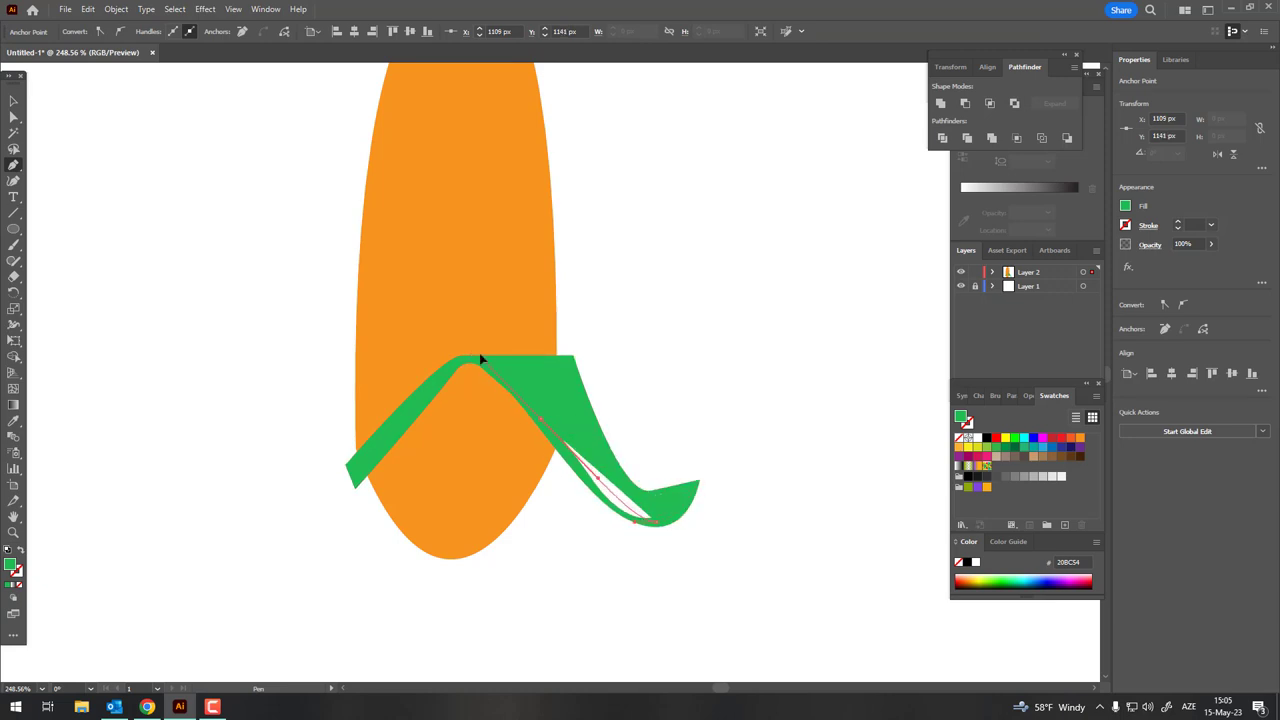
left_click_drag(482, 330, 482, 326)
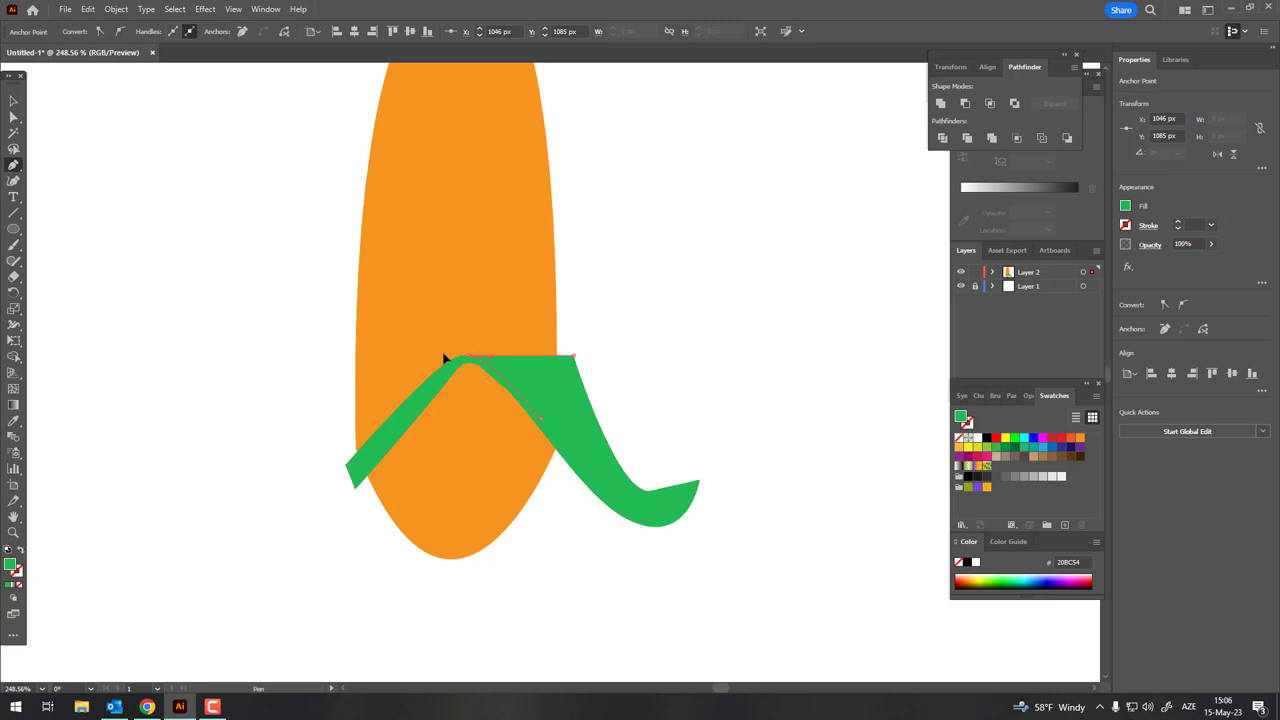
- Fill the new leaf with light green 74DD43 and deselect it
double_click(14, 568)
left_click(1047, 299)
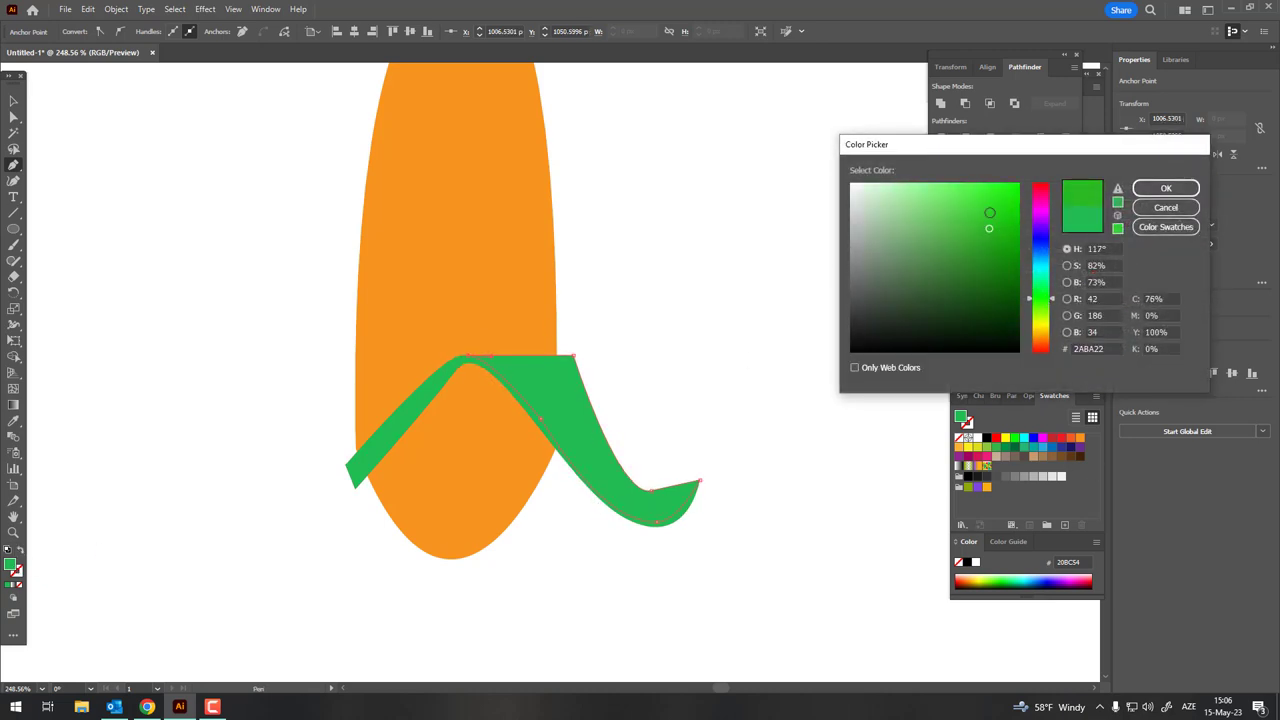
left_click_drag(989, 212, 968, 205)
left_click(1040, 304)
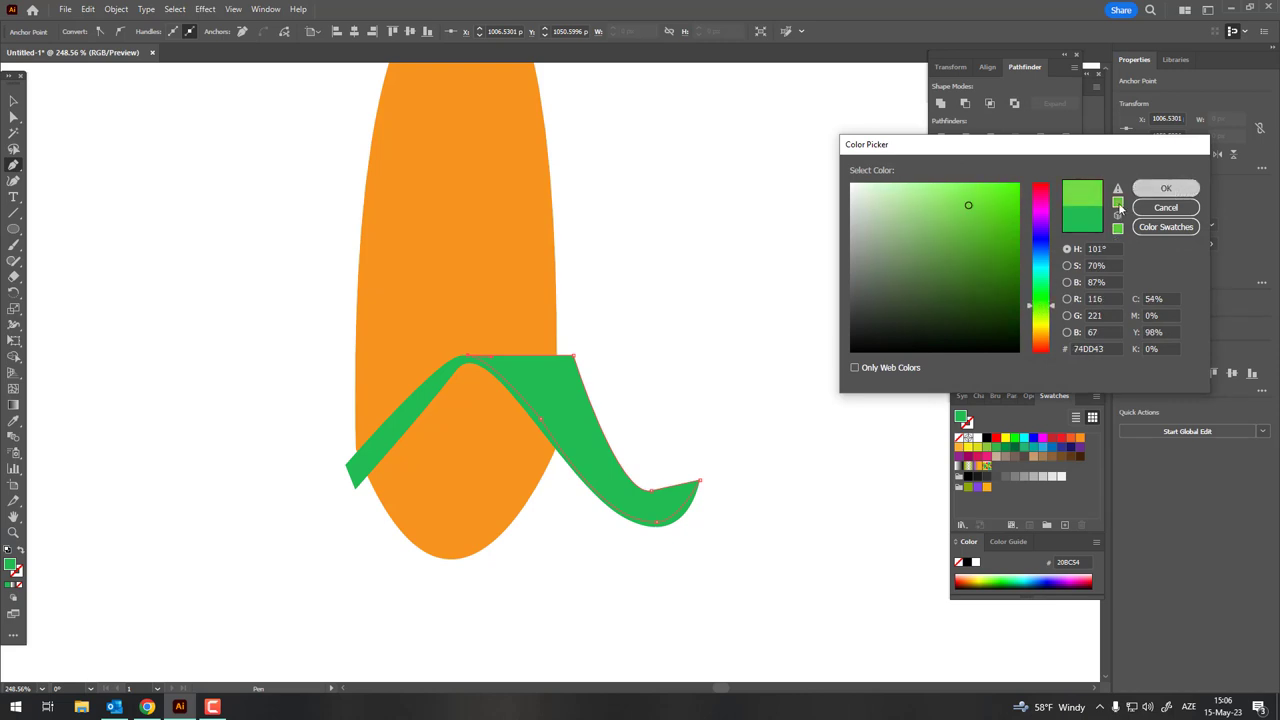
left_click(1166, 188)
left_click(14, 101)
left_click(565, 310)
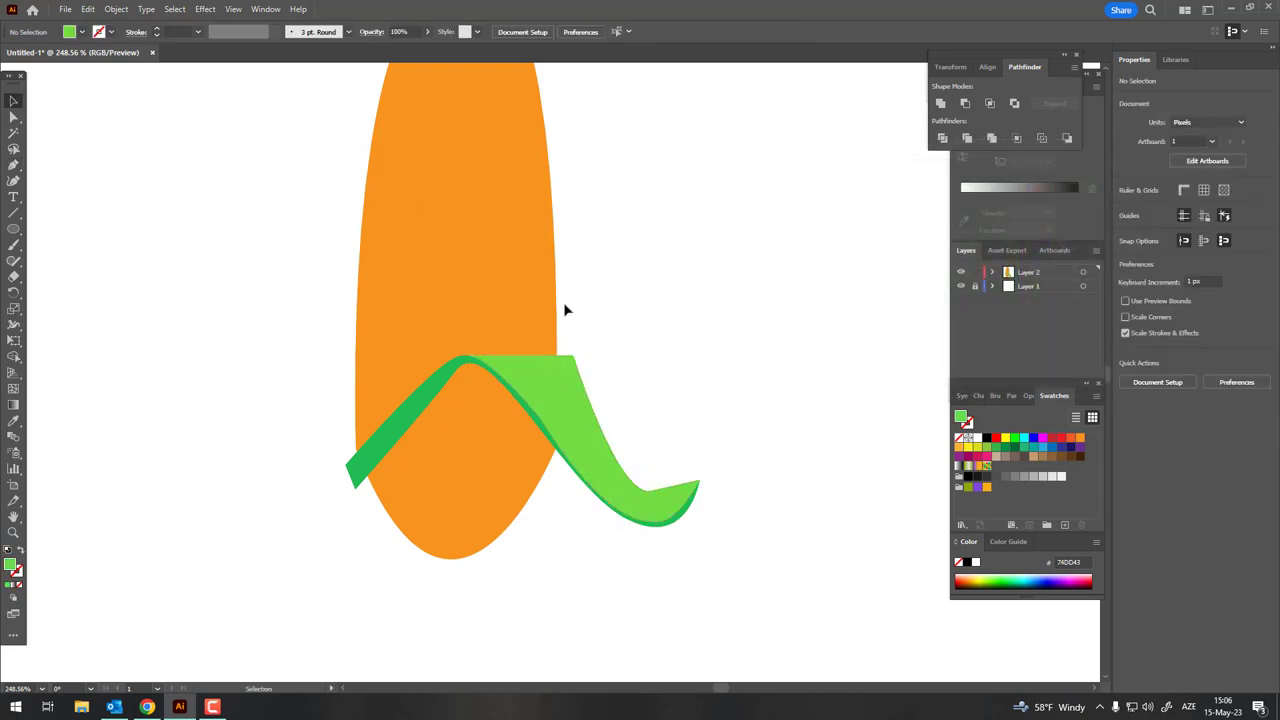
- Select the dark green strip and check its Object > Arrange options
left_click(423, 381)
left_click(116, 9)
mouse_move(137, 39)
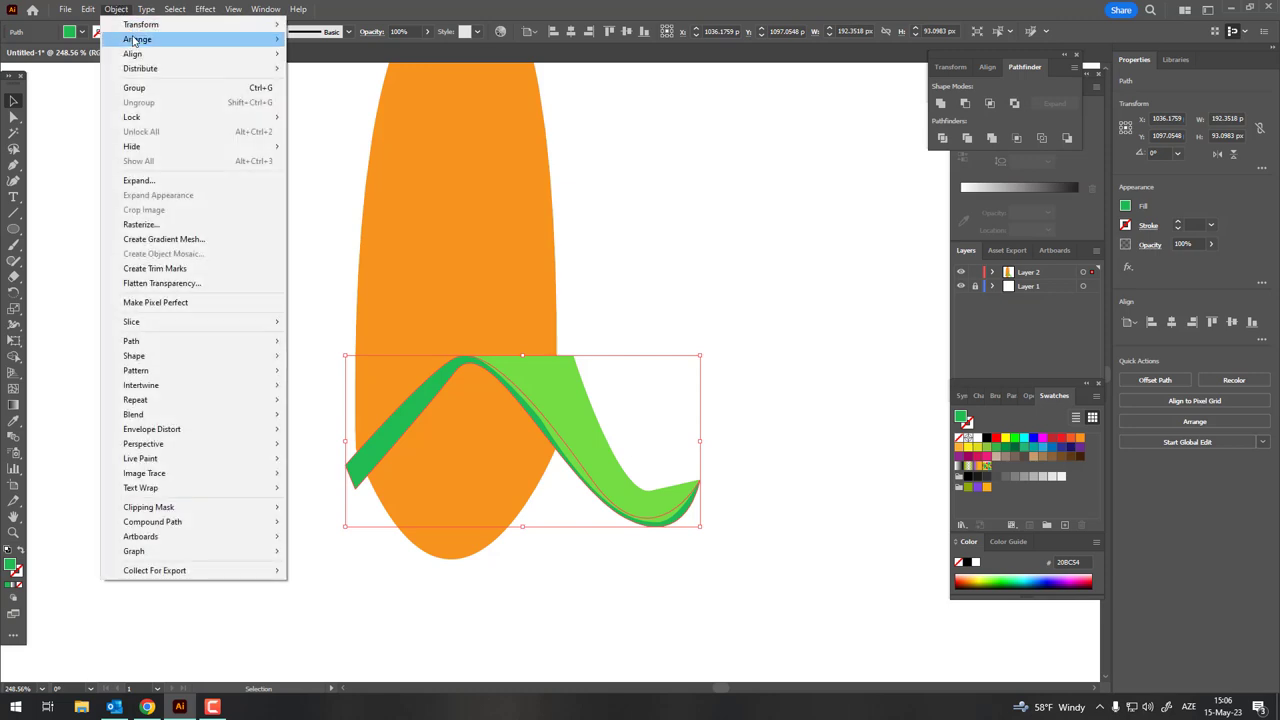
left_click(370, 39)
- Round the light green leaf's top-right corner by dragging its live corner
left_click_drag(703, 414, 650, 444)
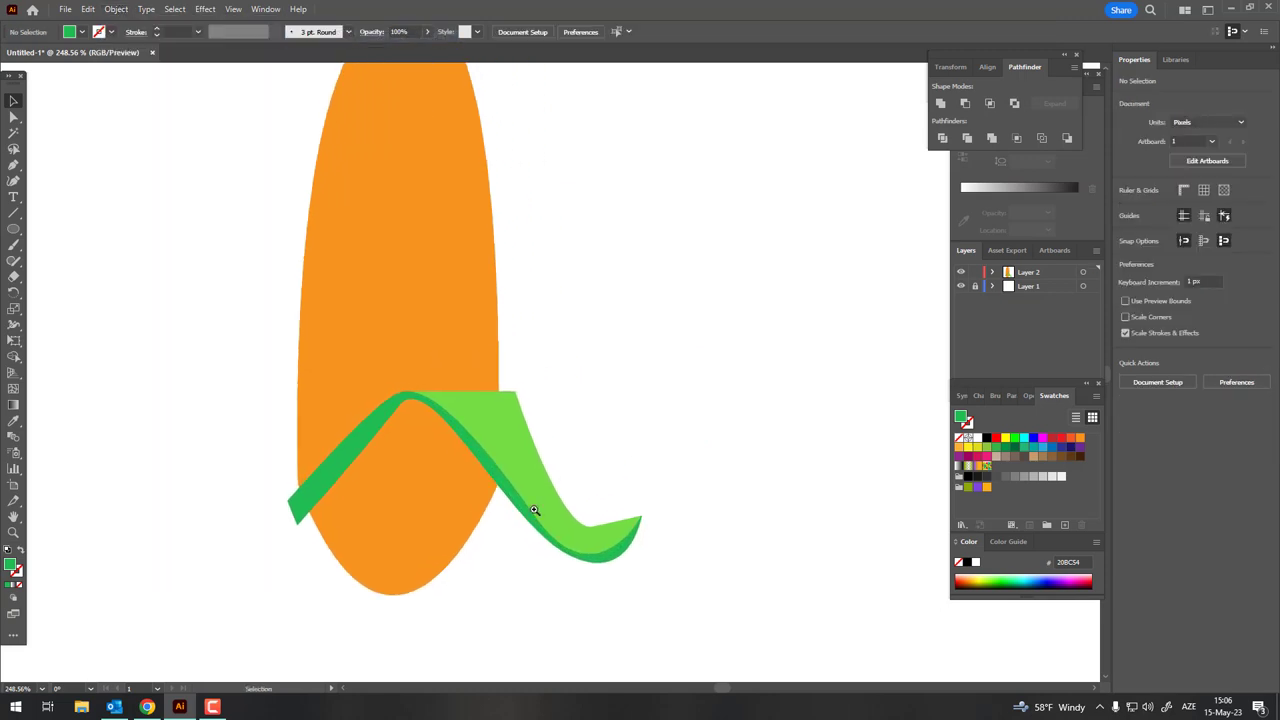
scroll(520, 490, "up", 2)
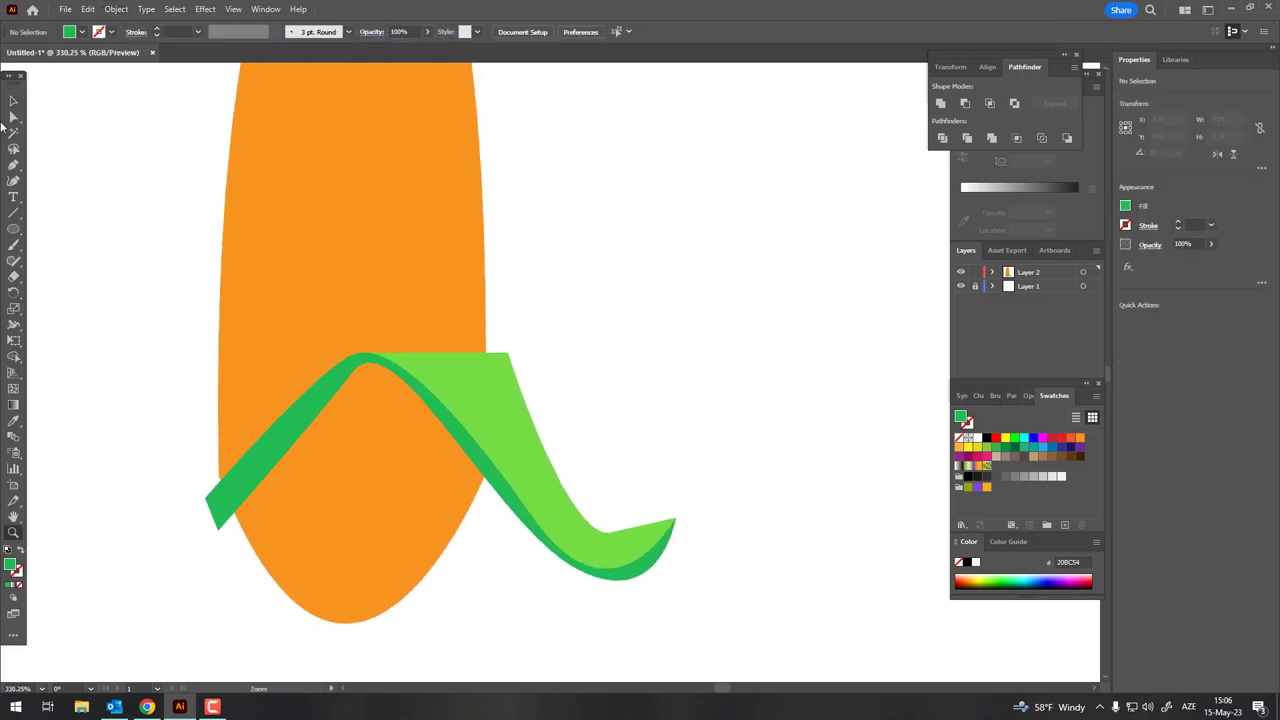
left_click(504, 358)
scroll(614, 346, "down", 2)
scroll(400, 354, "down", 3)
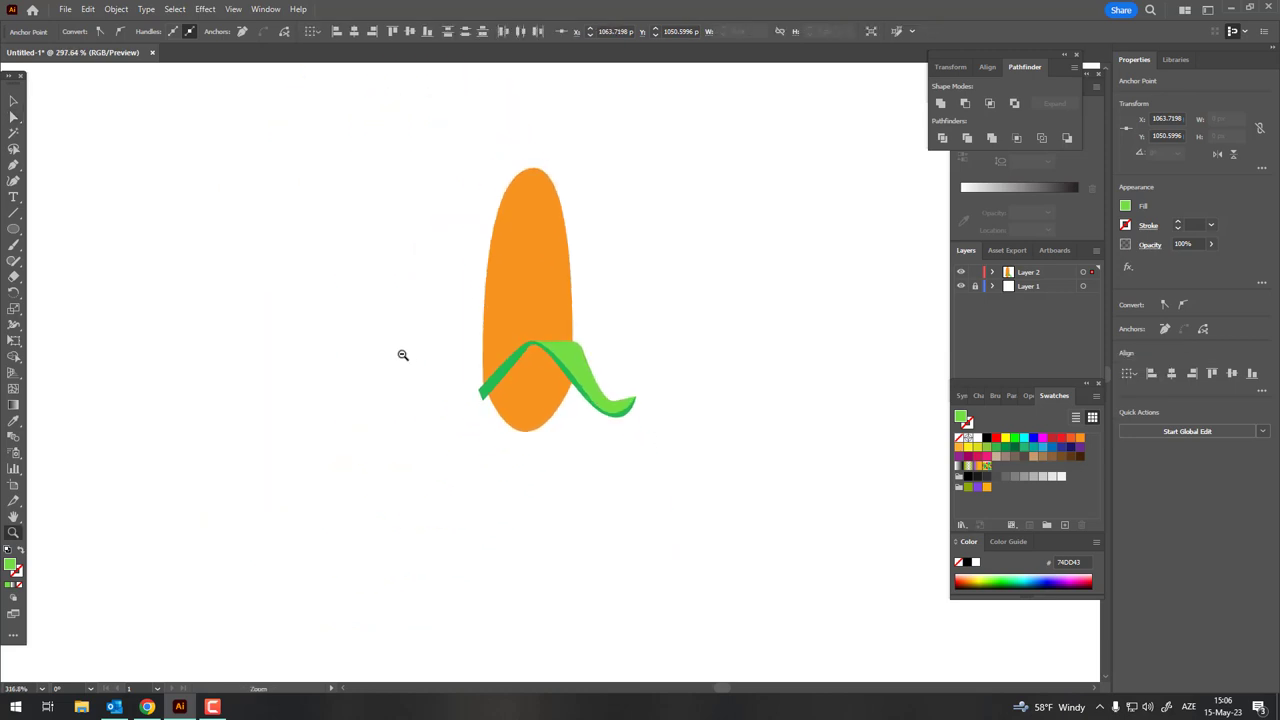
scroll(400, 354, "up", 1)
scroll(502, 397, "up", 2)
scroll(90, 141, "up", 2)
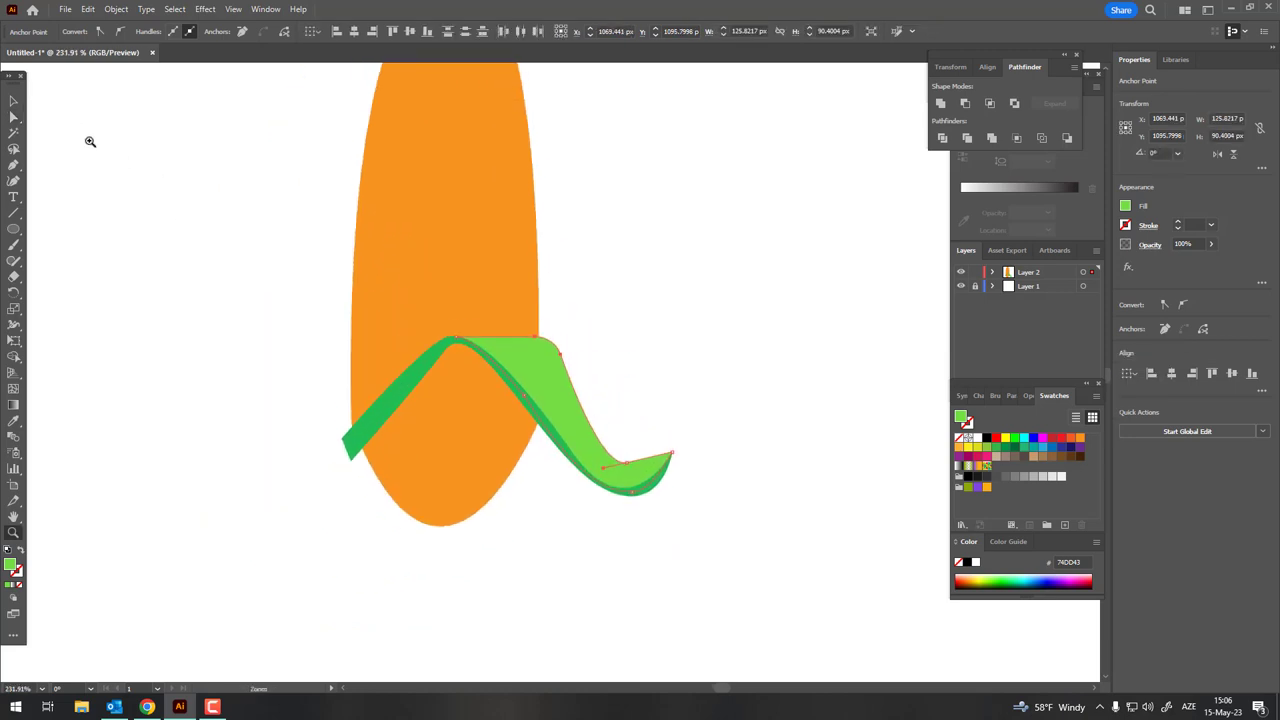
- Deselect the husk leaf and select the orange cob
left_click(14, 101)
left_click(720, 449)
scroll(677, 406, "up", 1)
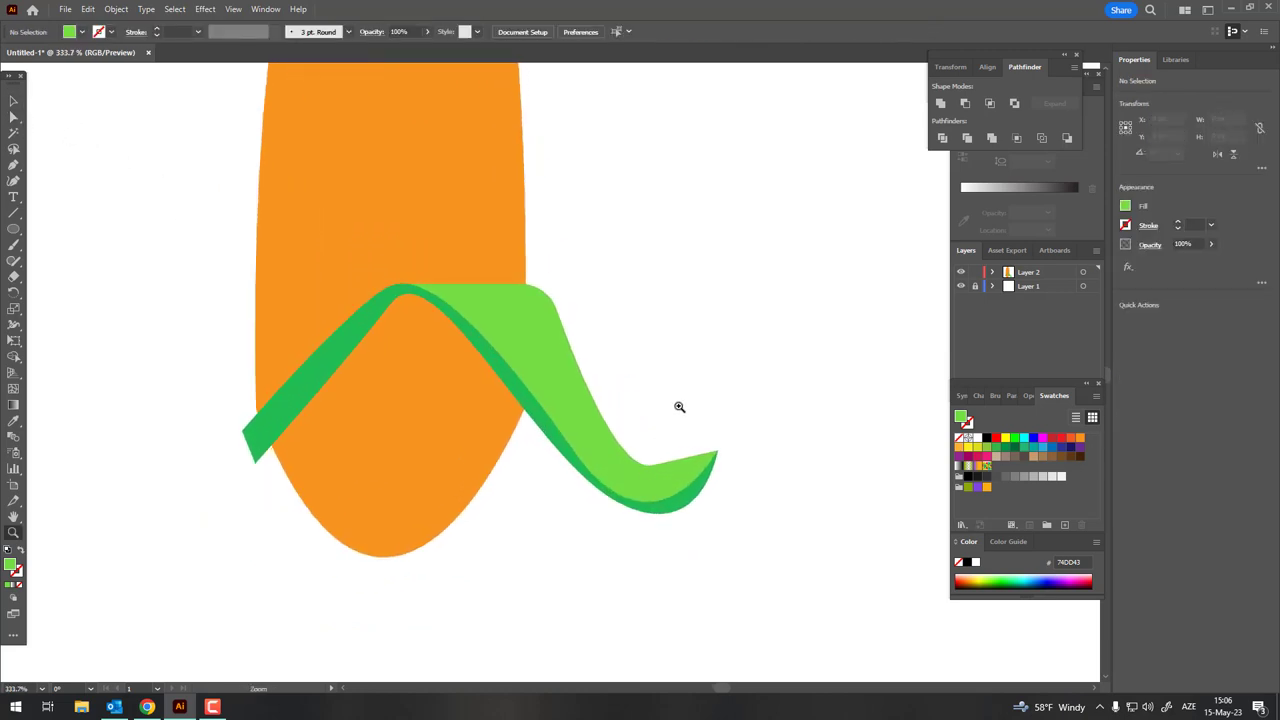
scroll(661, 516, "up", 1)
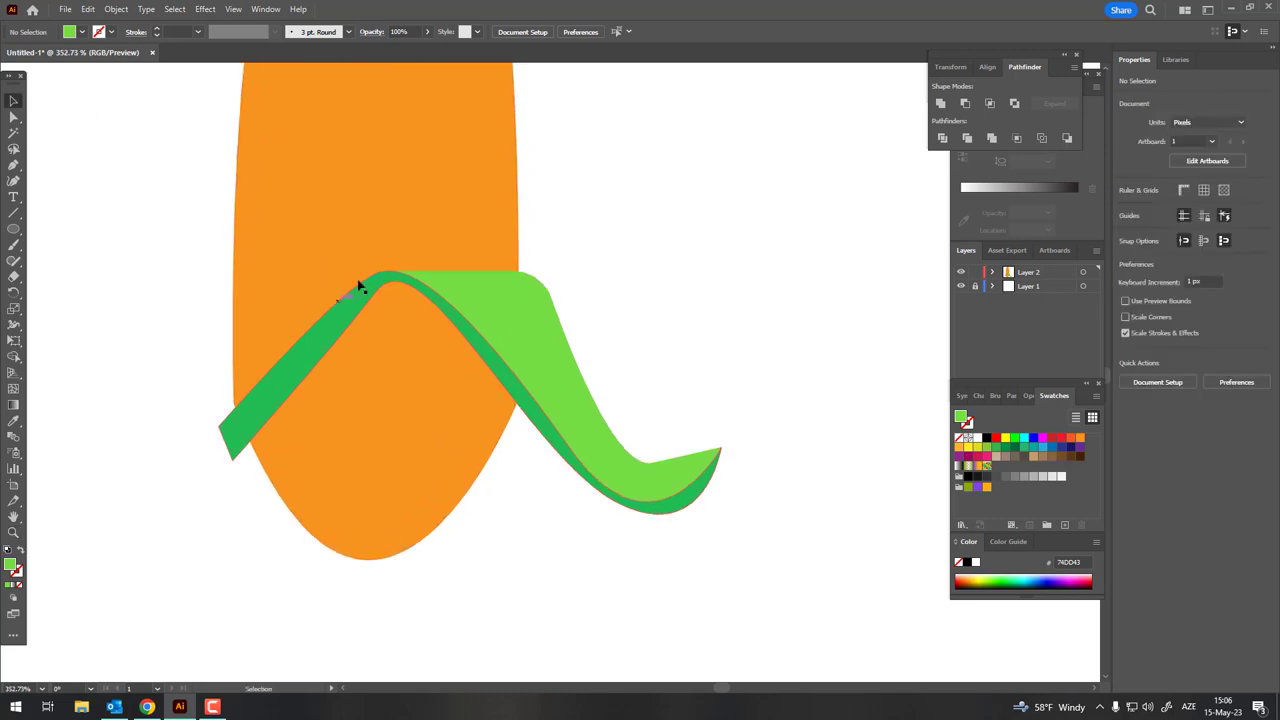
left_click(351, 211)
- Change the cob's fill from orange to golden yellow
double_click(11, 566)
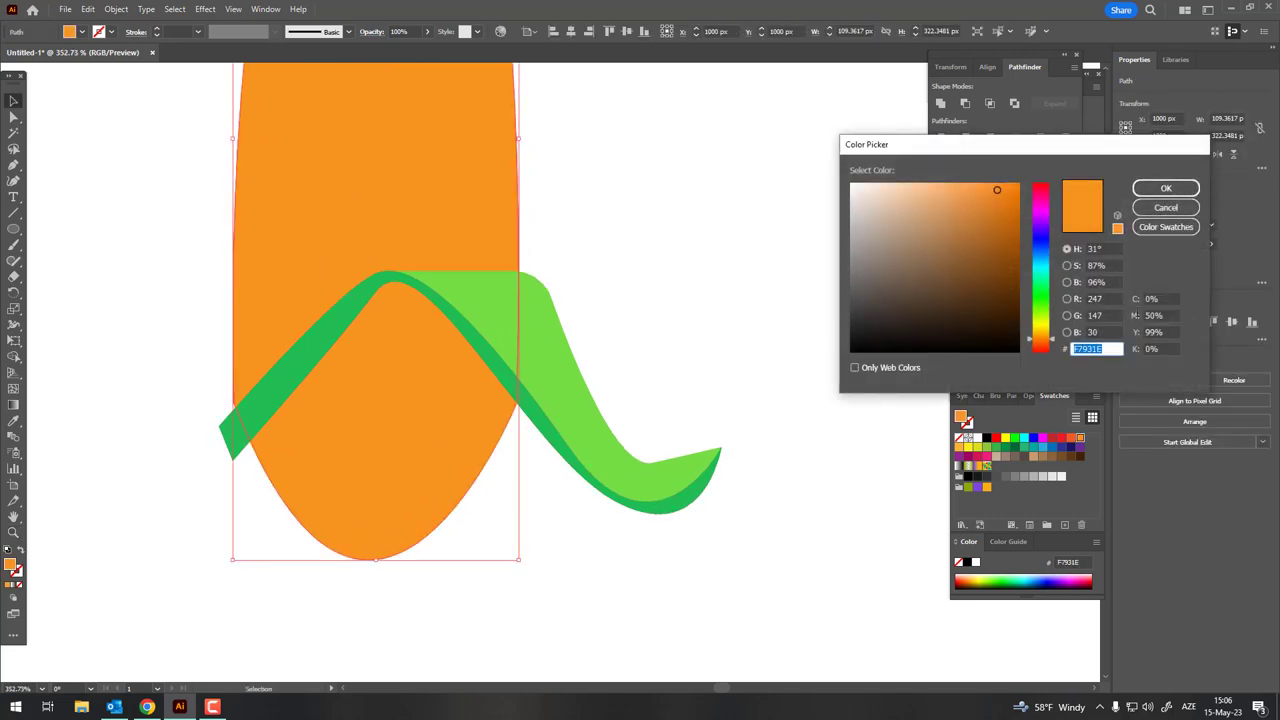
left_click_drag(1045, 344, 1046, 336)
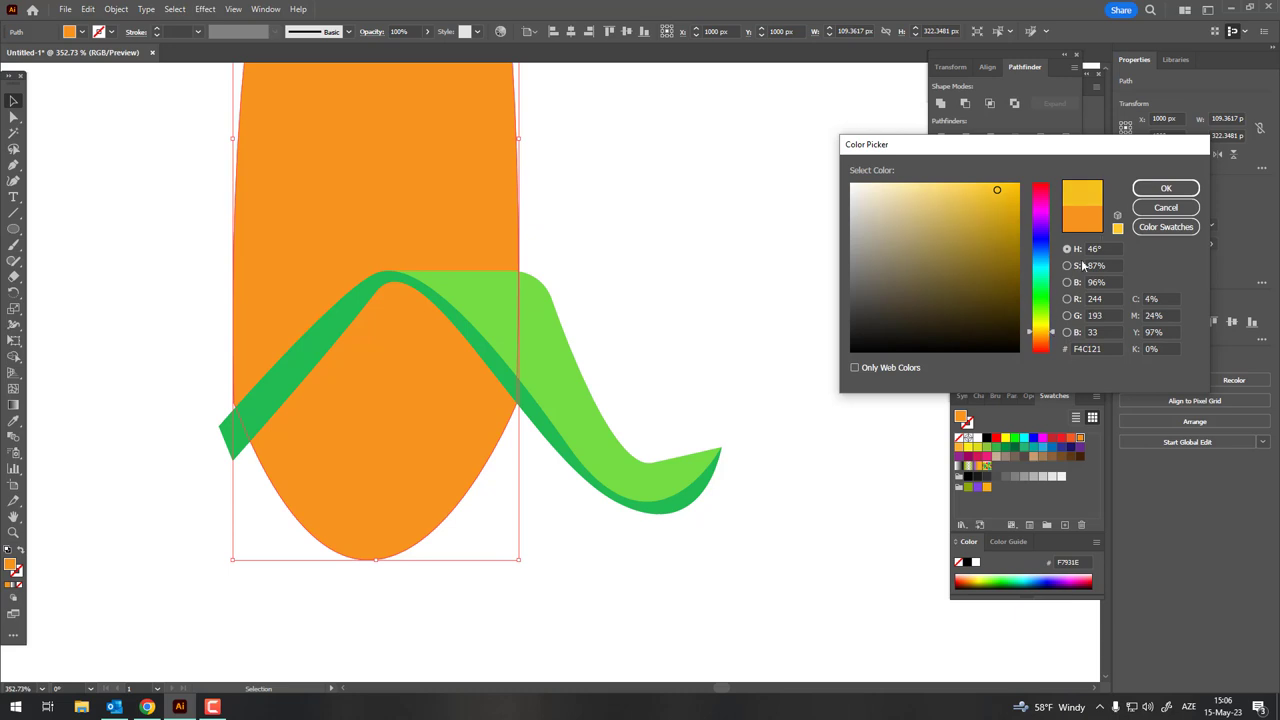
left_click(1160, 188)
left_click(543, 329)
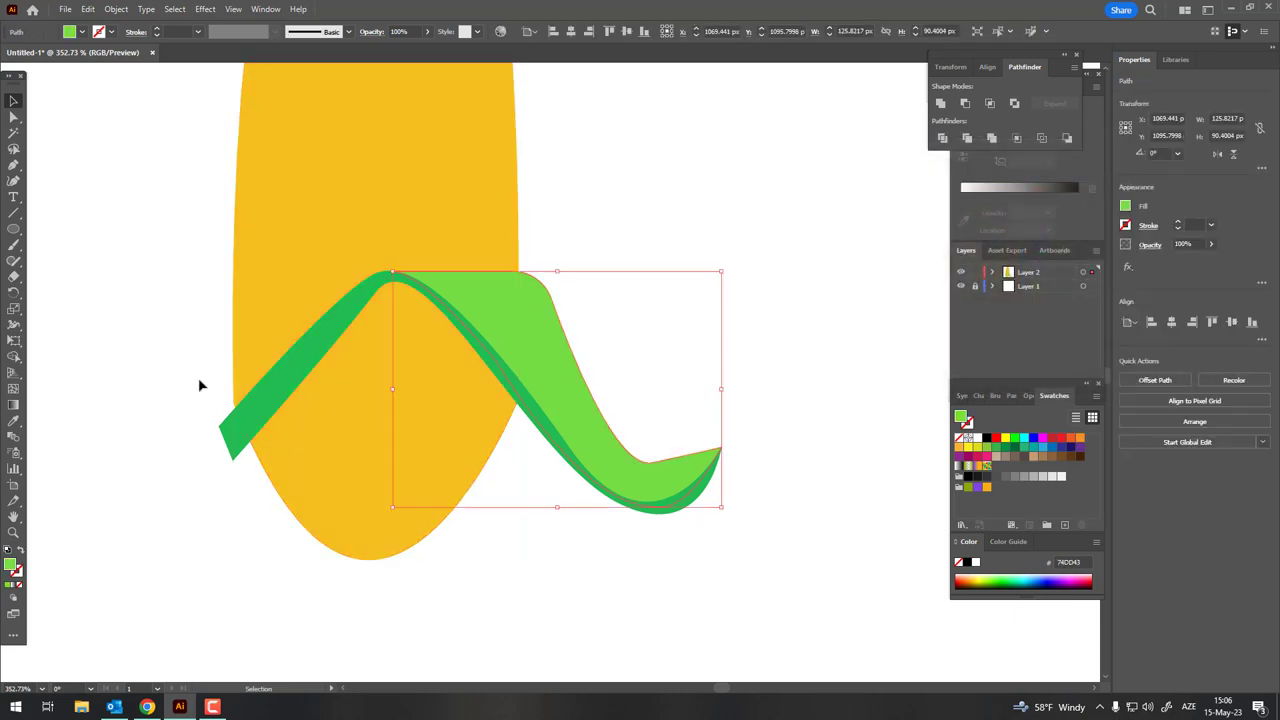
left_click(298, 392, "shift")
double_click(10, 564)
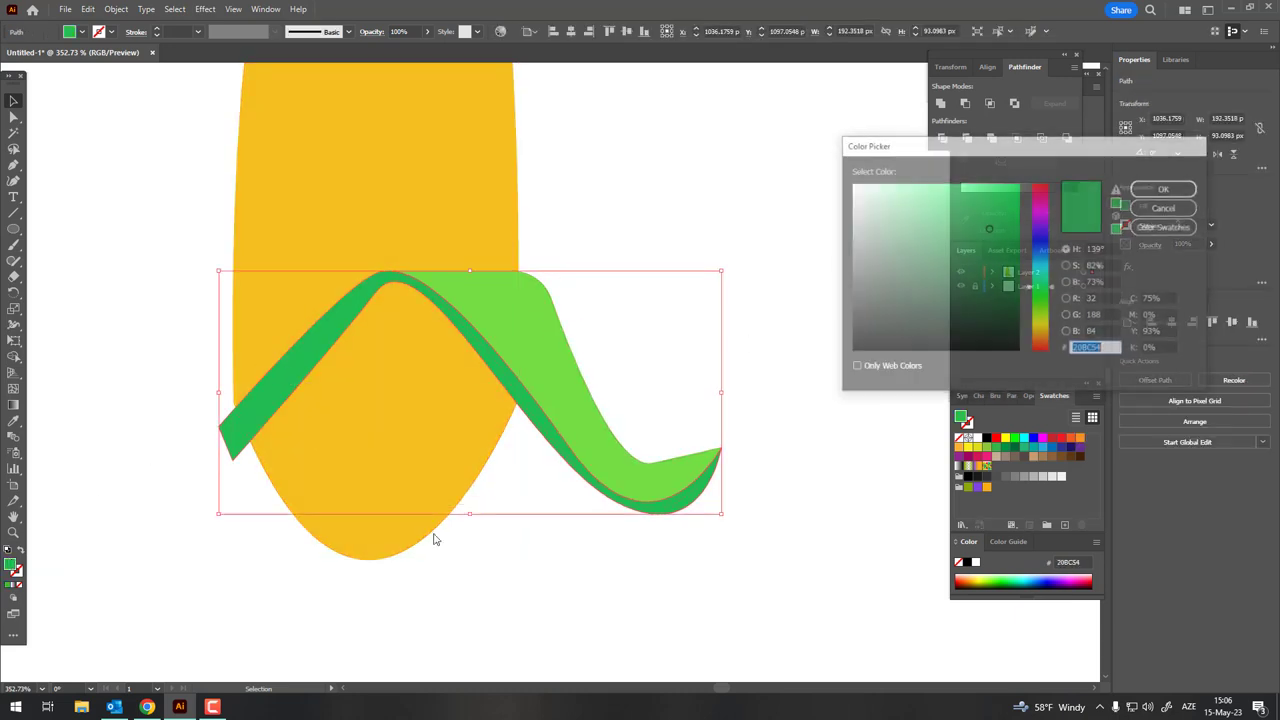
left_click(1166, 188)
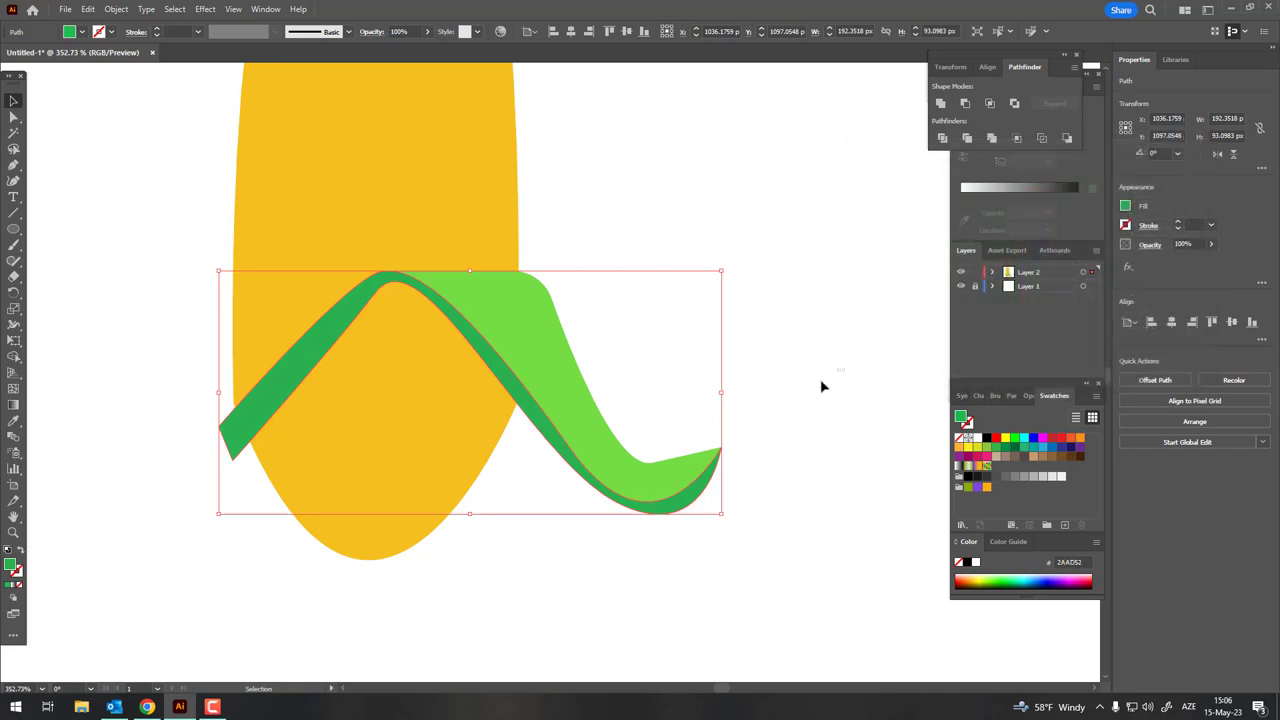
- Eyedropper the dark green onto the right leaf, then brighten it to 24E251
left_click(480, 374)
left_click(440, 310)
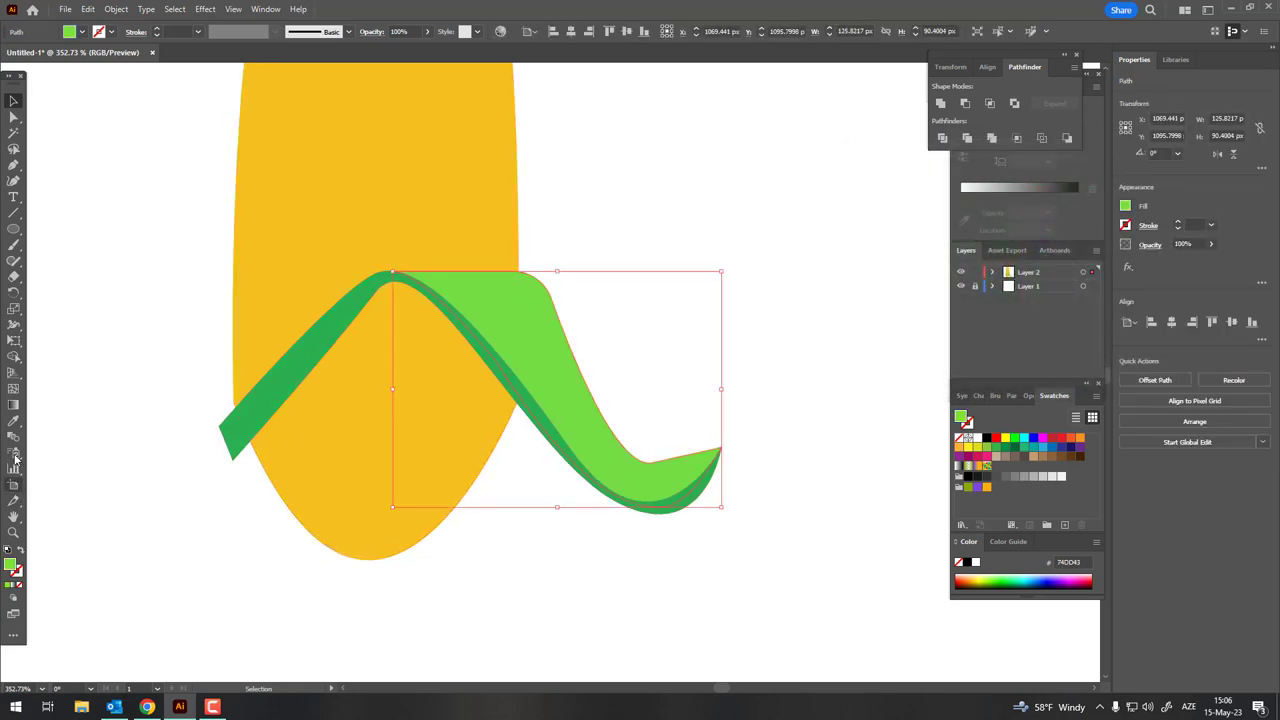
left_click(14, 420)
left_click(237, 380)
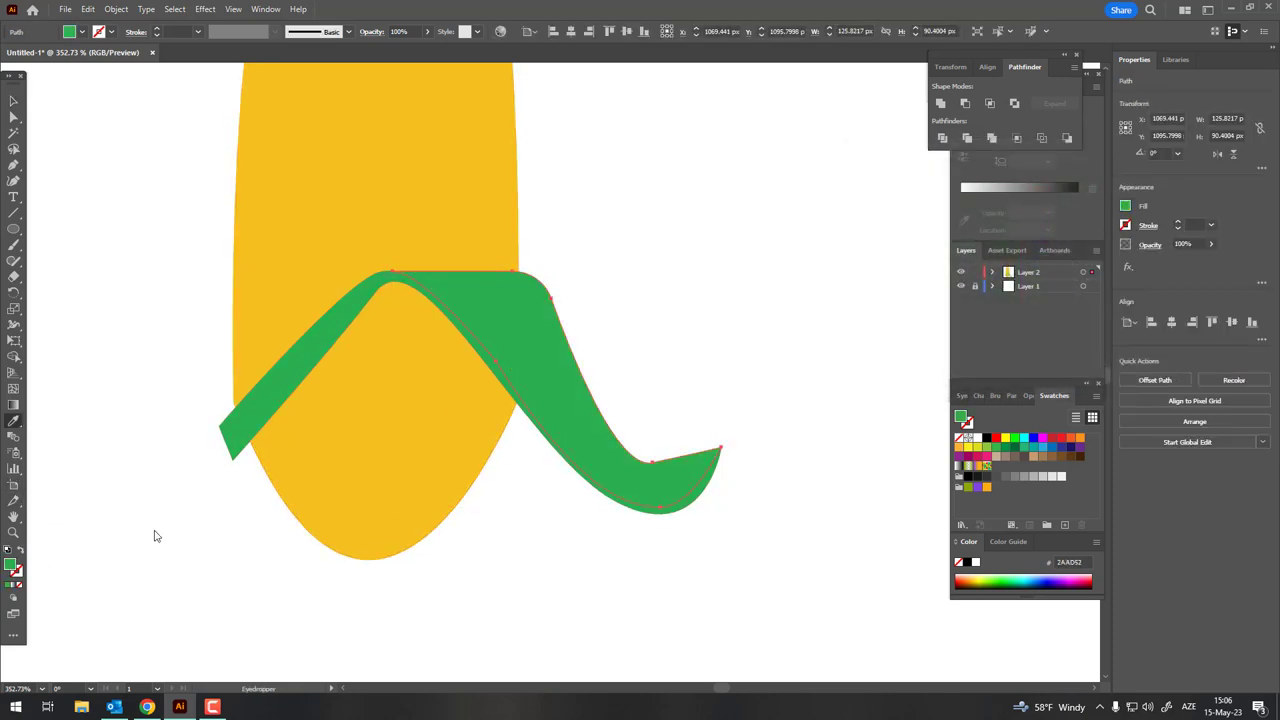
double_click(11, 566)
left_click_drag(969, 222, 944, 209)
left_click(1163, 187)
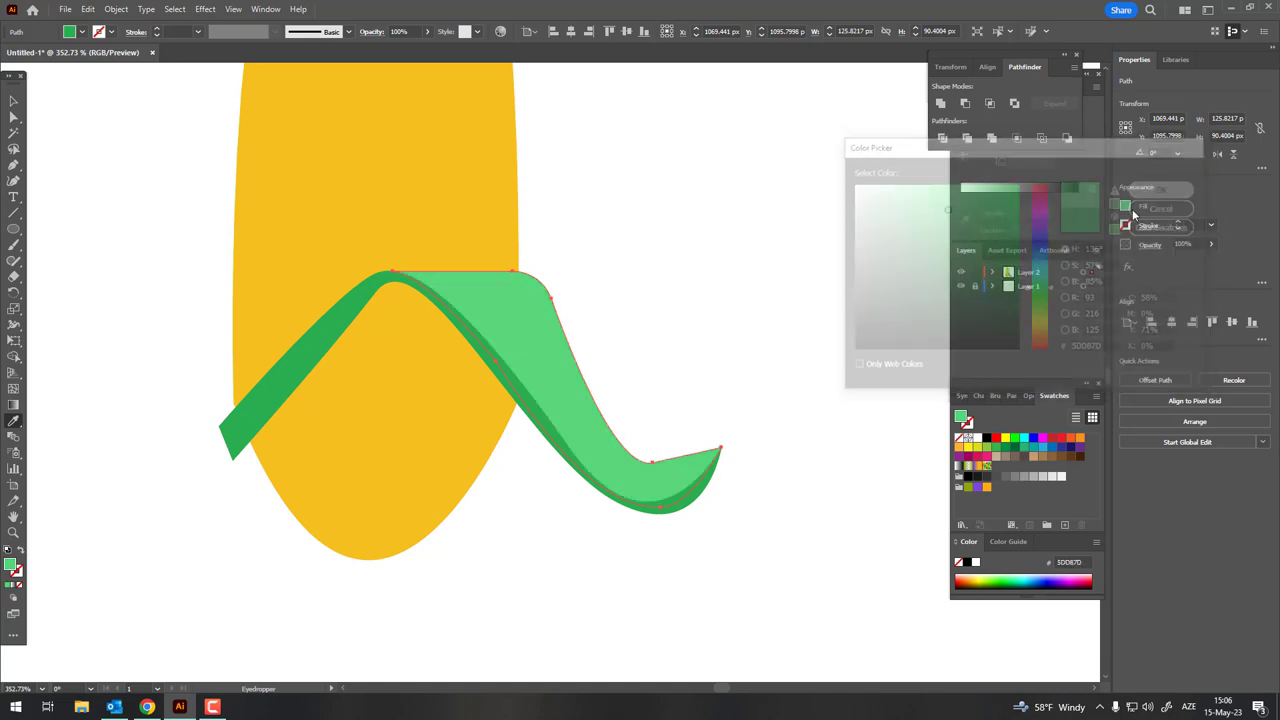
scroll(500, 350, "down", 2)
left_click(12, 530)
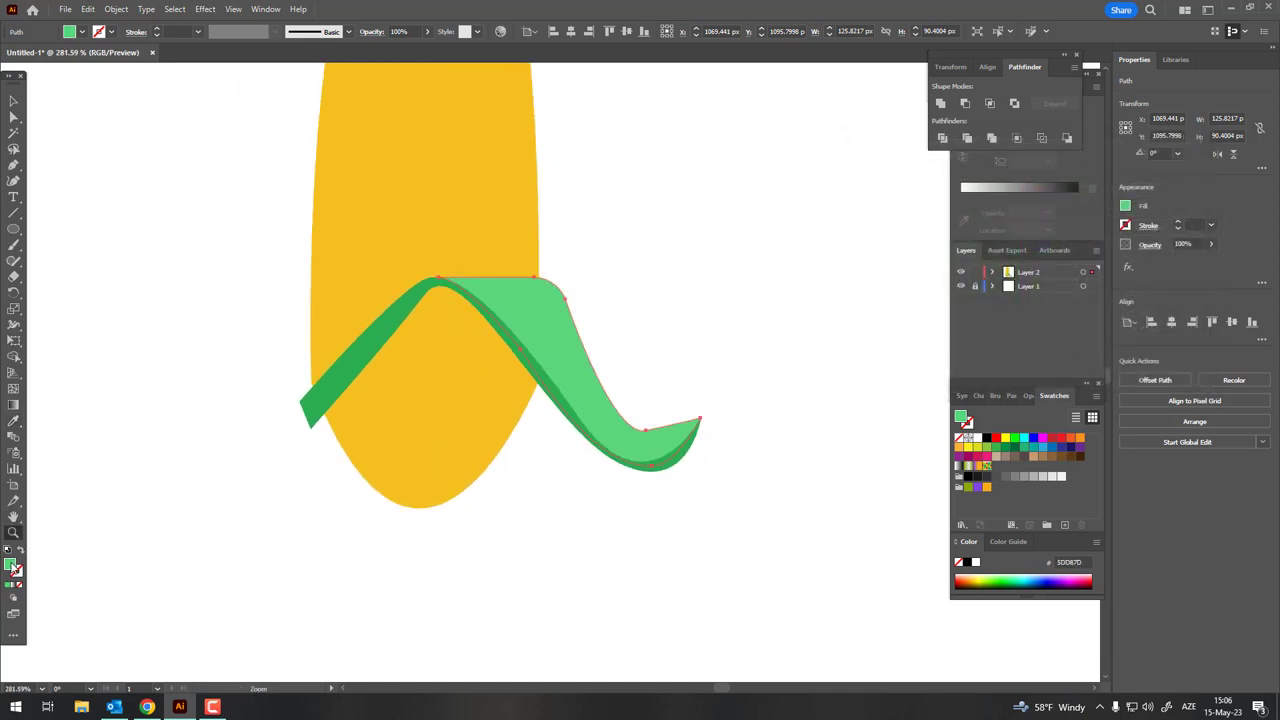
double_click(11, 566)
left_click(974, 207)
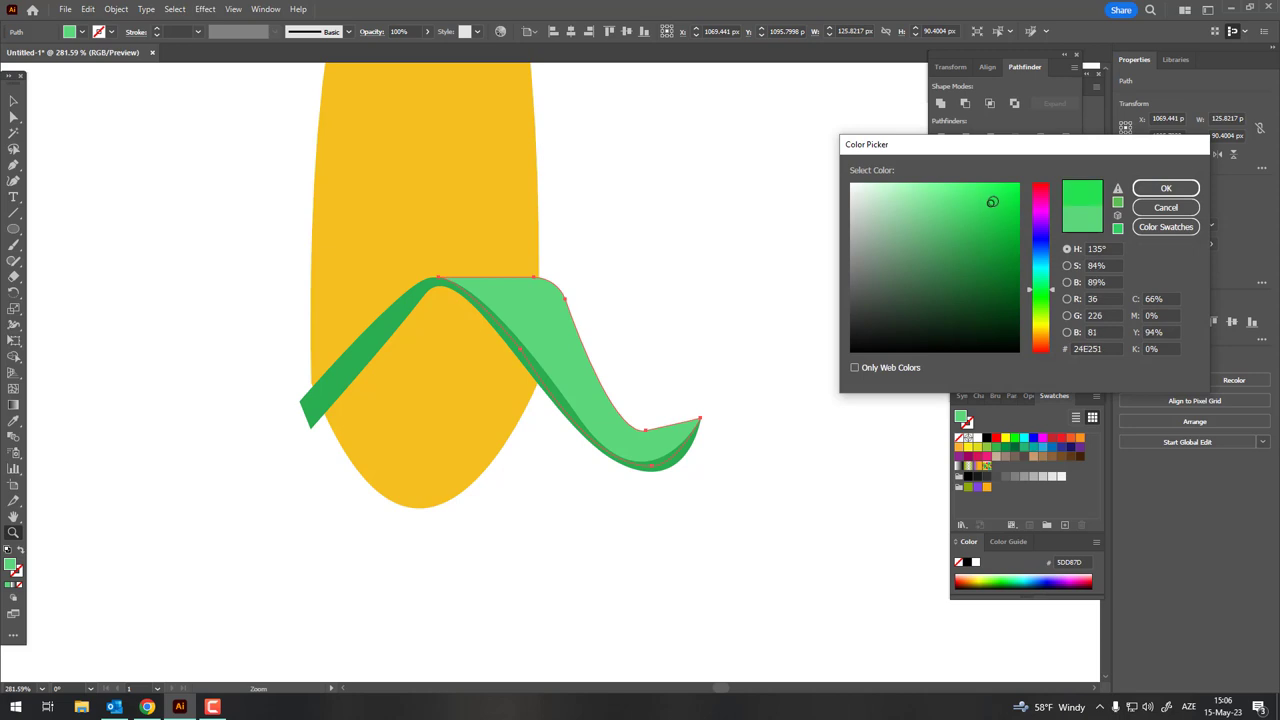
left_click(1166, 188)
- Pull the right leaf's curve lower with the Curvature tool for a deeper dip
left_click(545, 335)
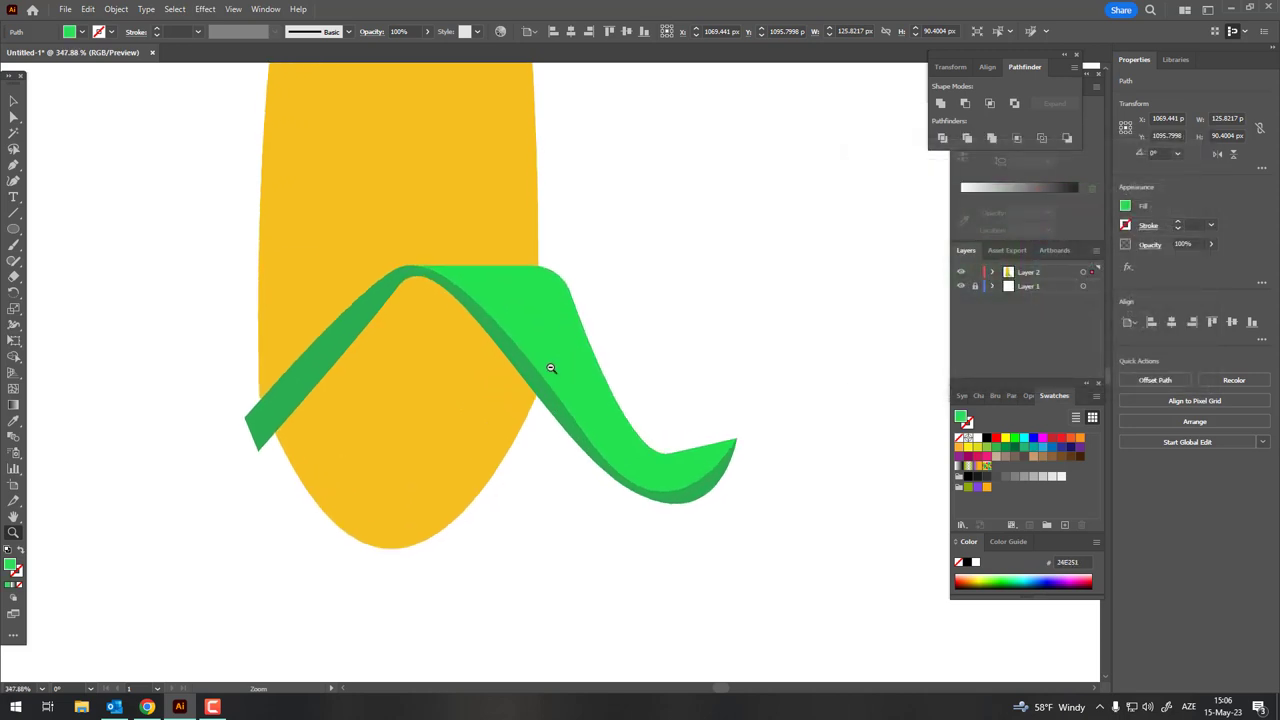
mouse_move(550, 368)
left_mouse_down()
mouse_move(346, 411)
mouse_move(530, 380)
left_mouse_up()
left_click(13, 181)
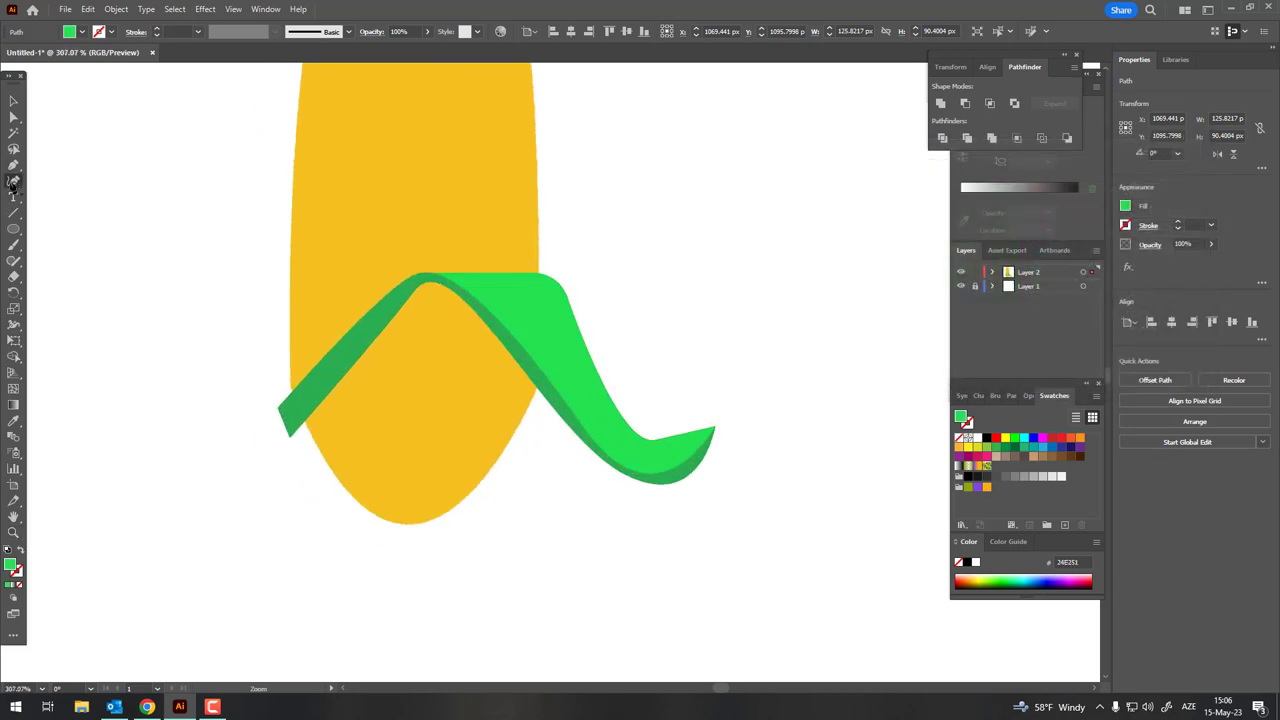
left_click_drag(657, 444, 664, 456)
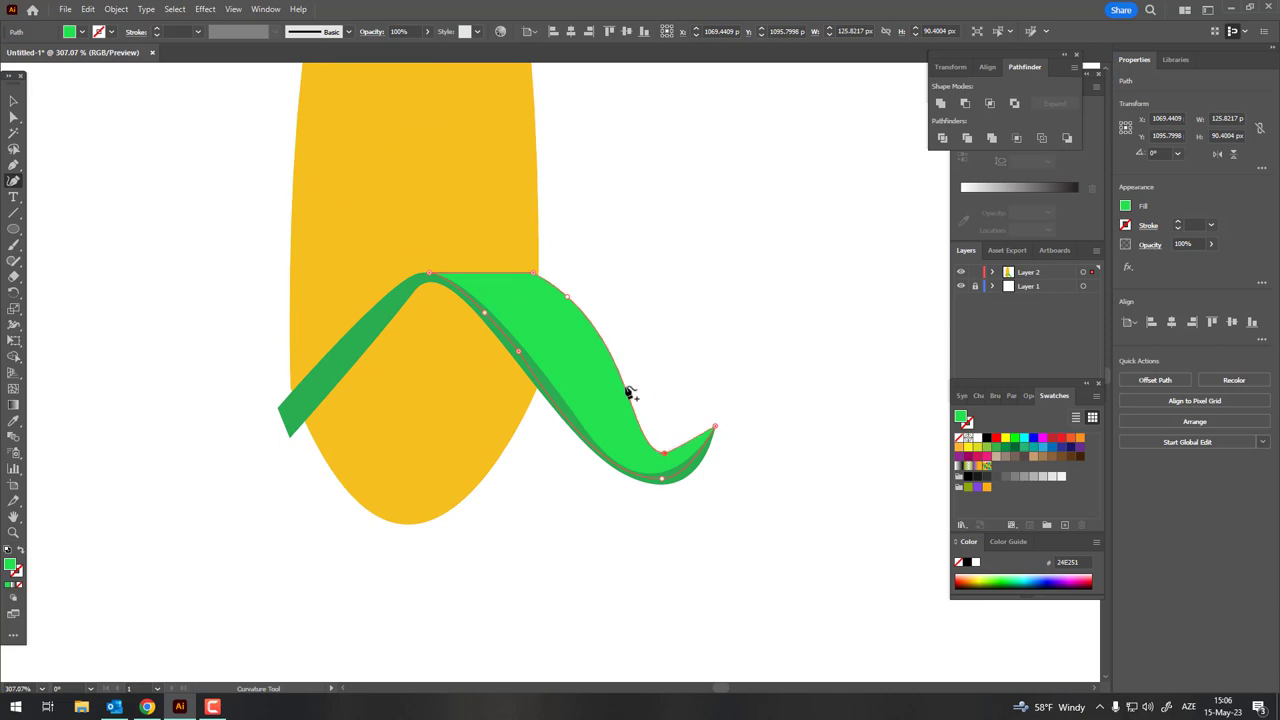
key("z")
mouse_move(628, 393)
left_mouse_down()
mouse_move(543, 463)
mouse_move(549, 449)
left_mouse_up()
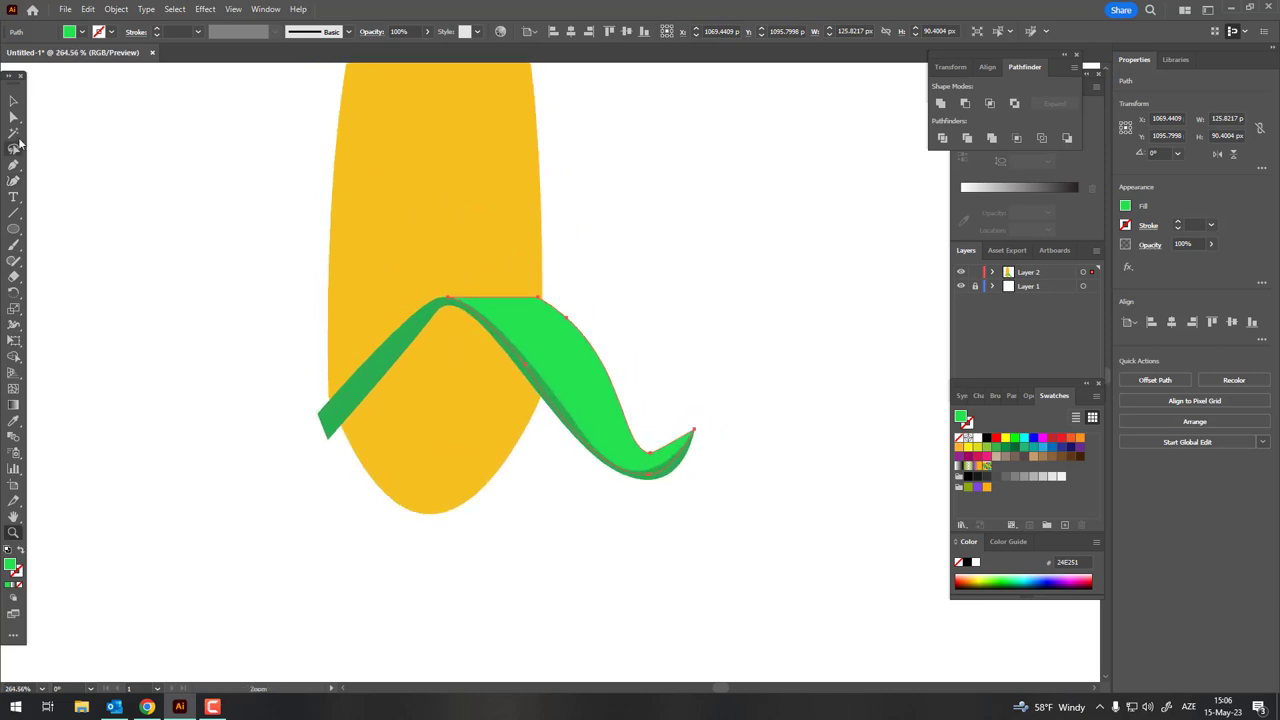
- Draw a closed leaf shape wrapping around the bottom of the cob
left_click(311, 455)
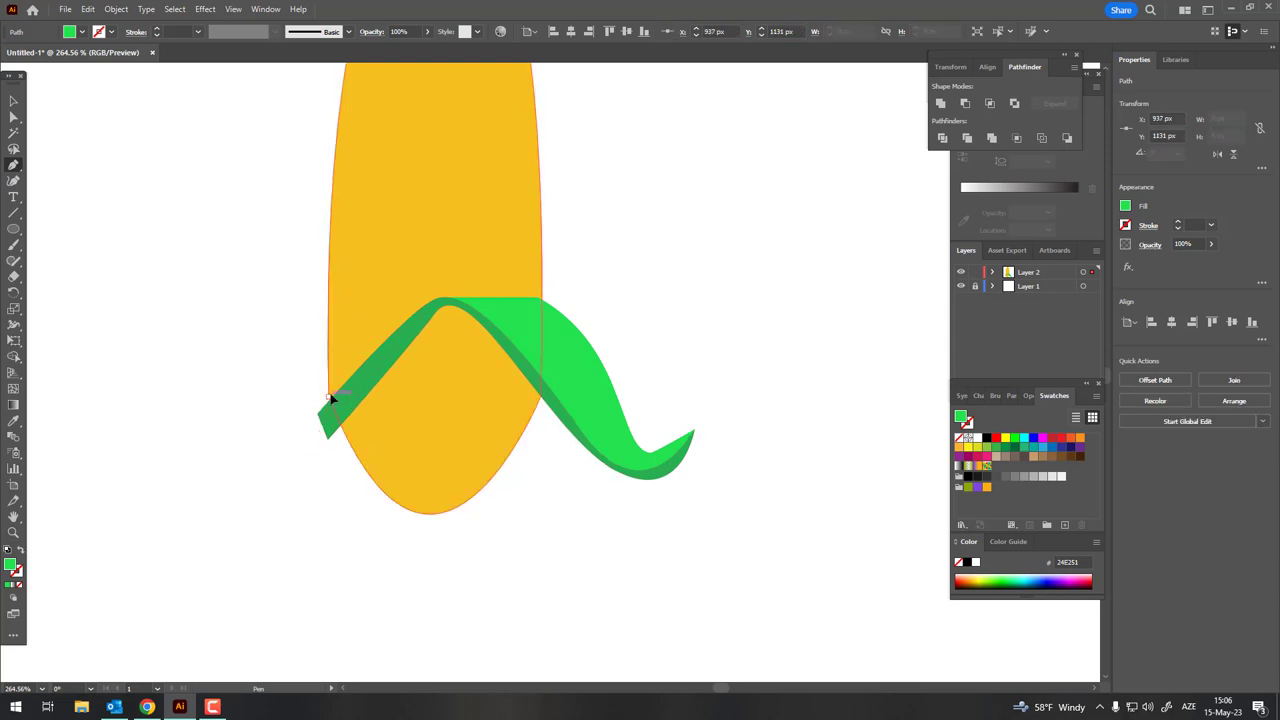
left_click_drag(440, 300, 435, 302)
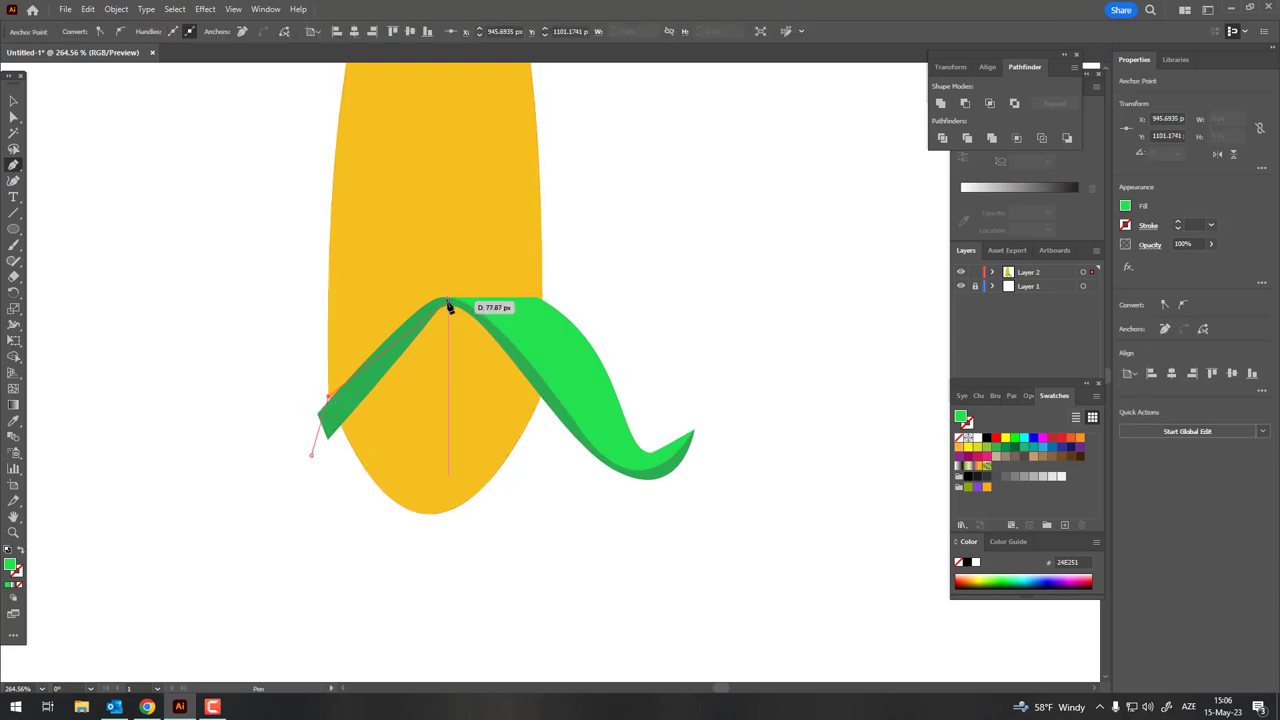
left_click(557, 323)
left_click_drag(467, 510, 369, 545)
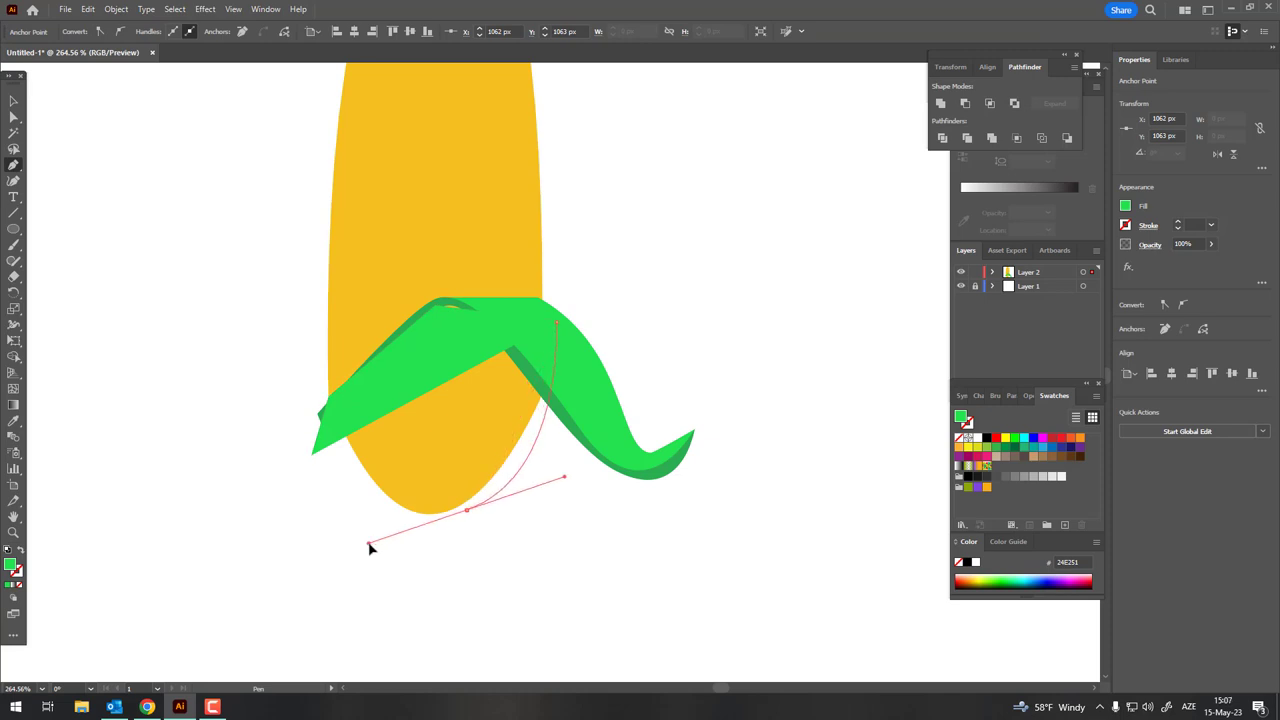
left_click(311, 455)
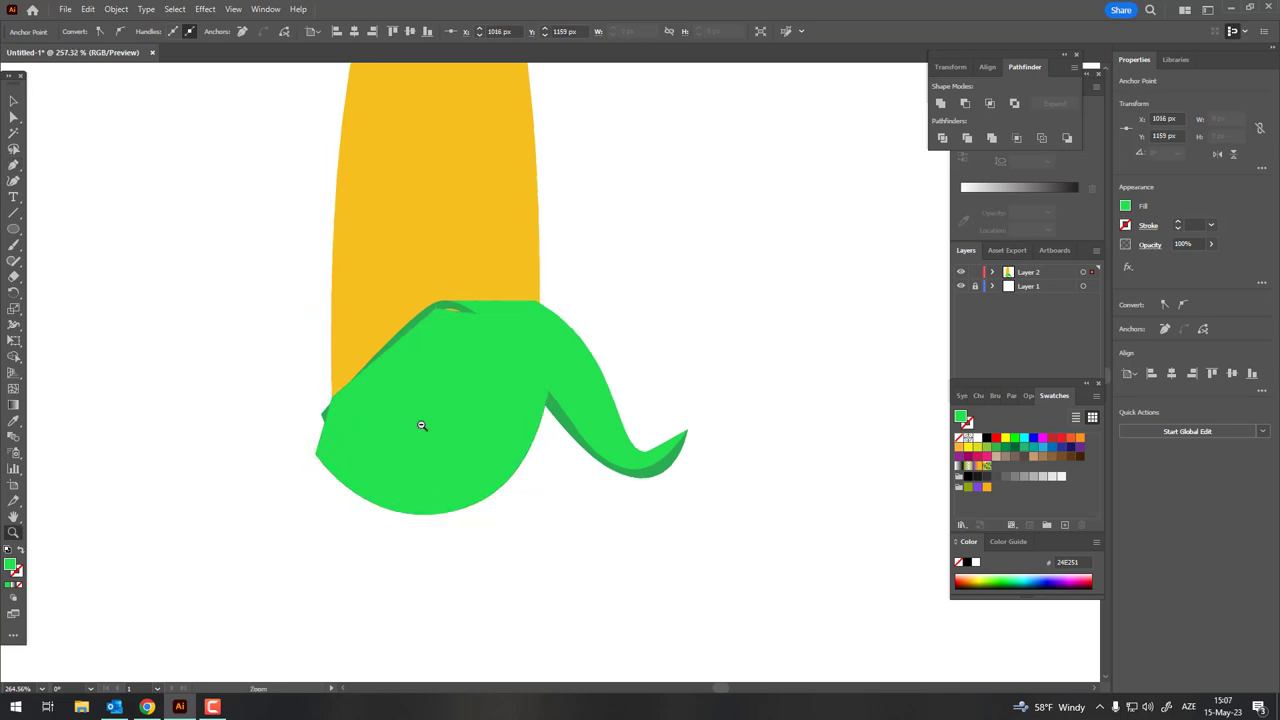
left_click(421, 425)
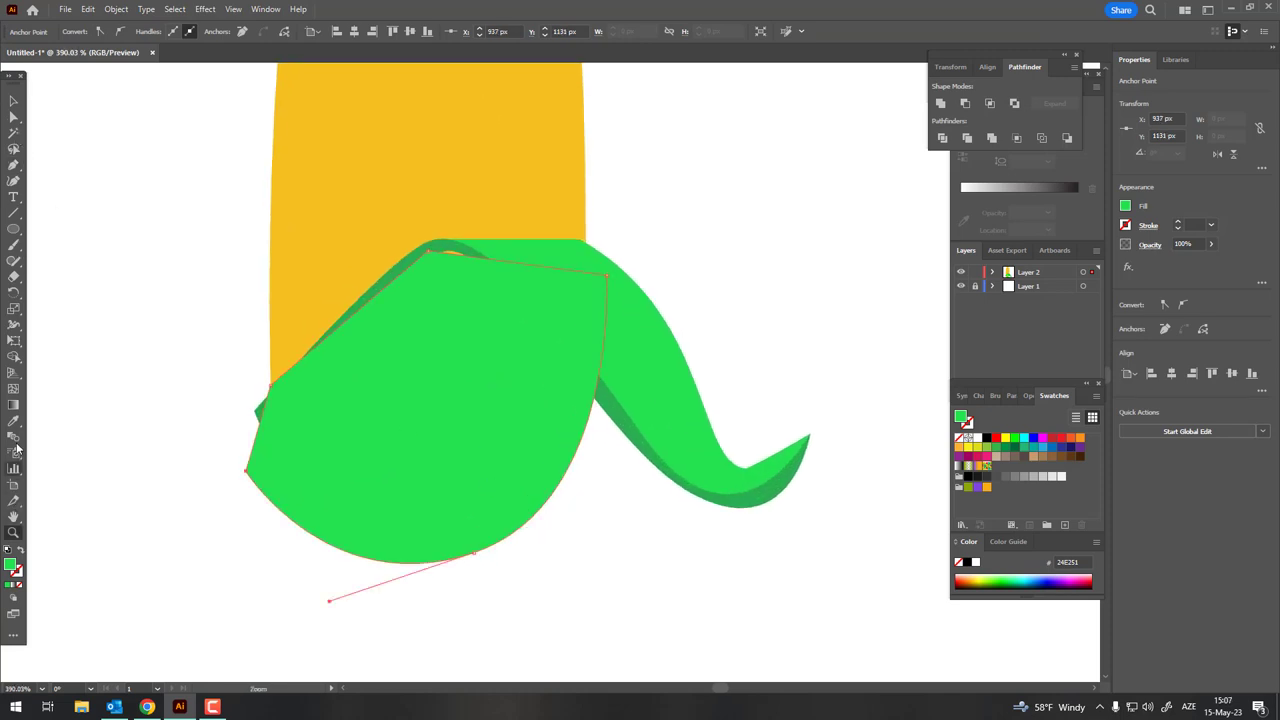
- Fill the new leaf with the darker green 299645
left_click(377, 287)
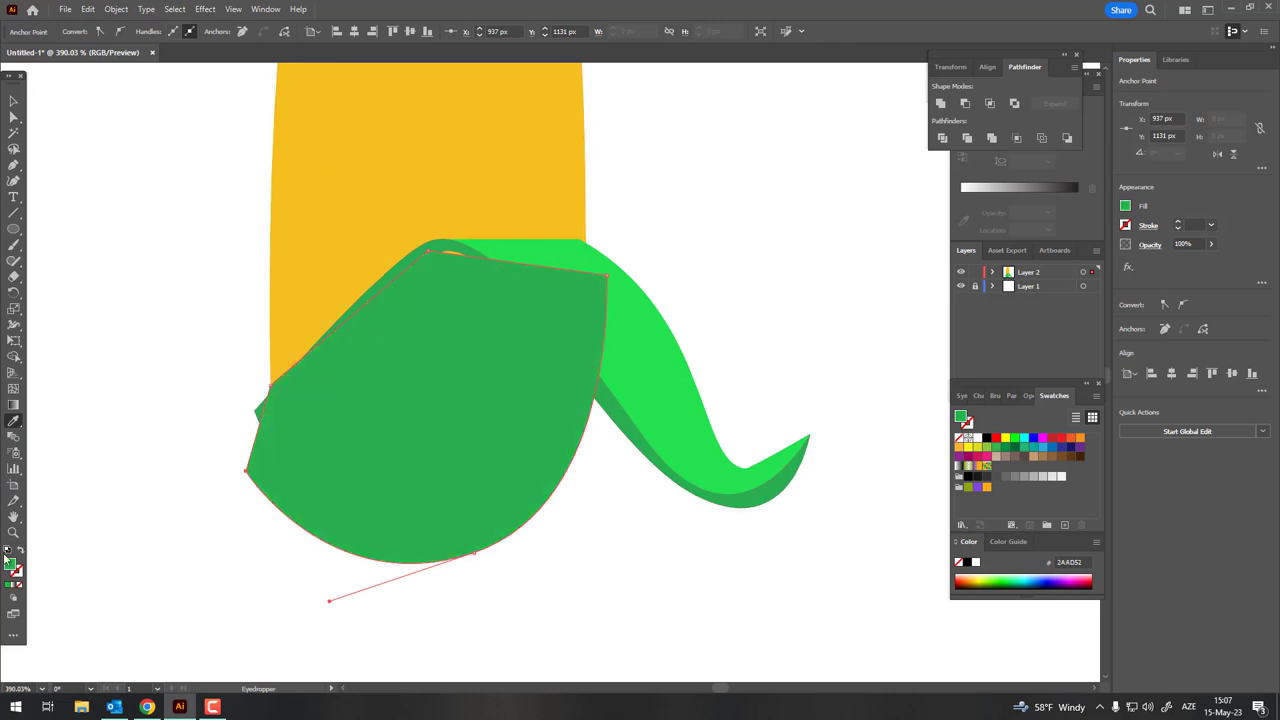
double_click(13, 567)
left_click(973, 252)
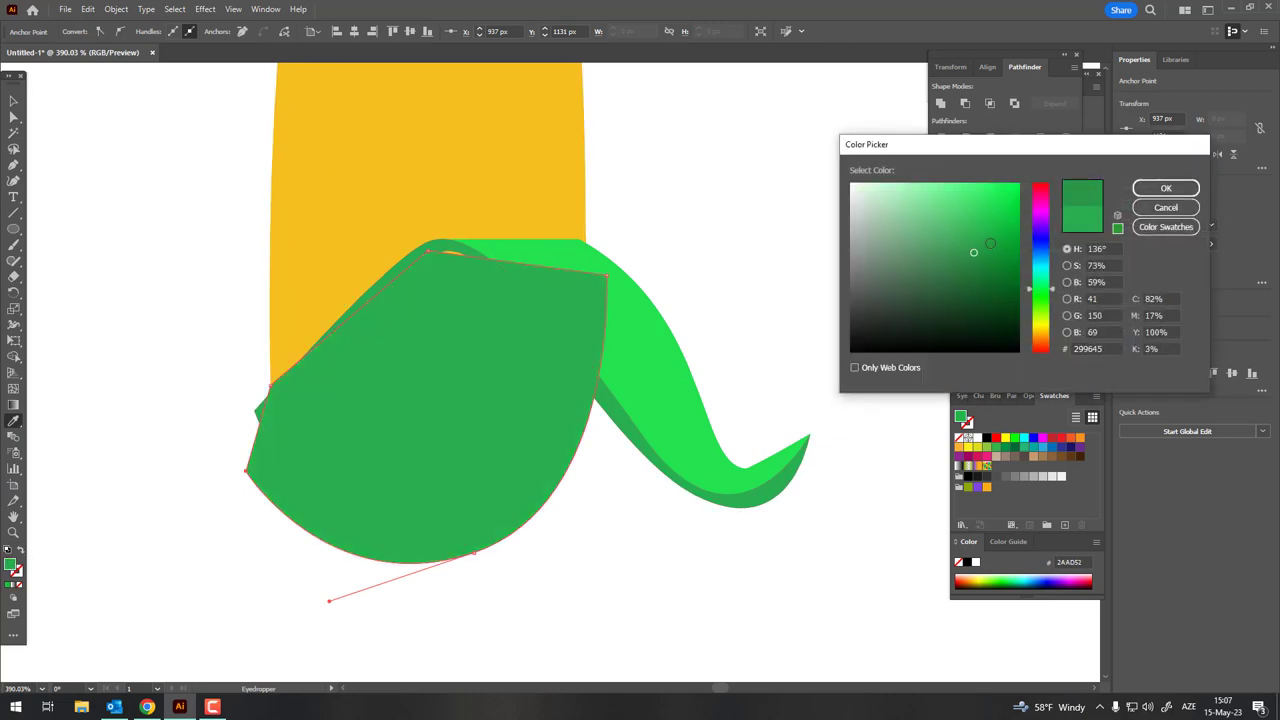
left_click(1166, 189)
- Arrange the stacking so the dark leaf sits behind the bright green leaf
left_click(13, 101)
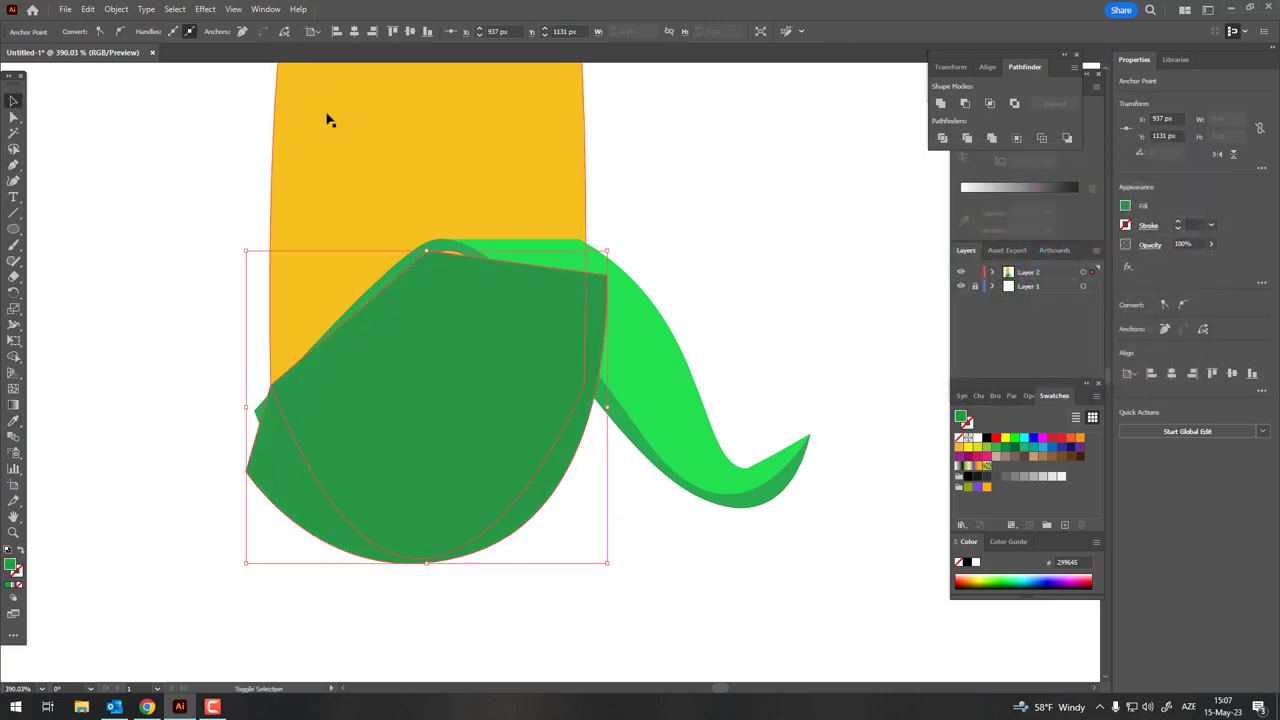
left_click(116, 9)
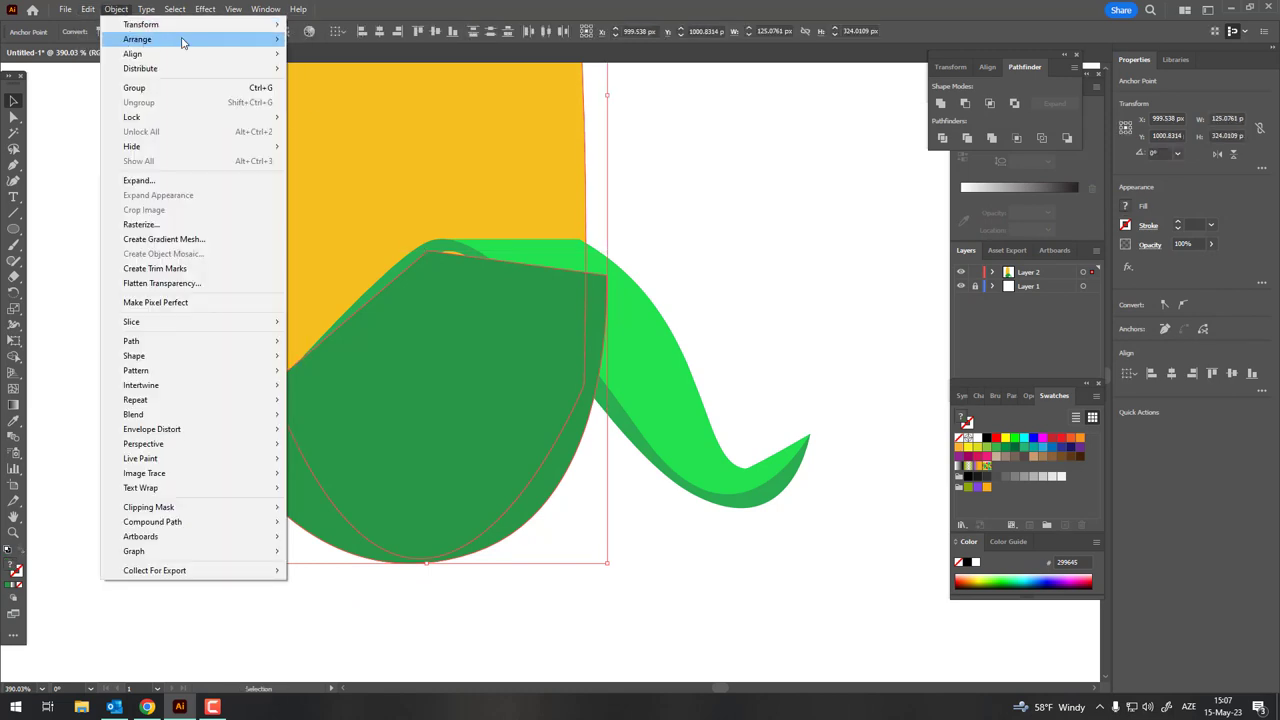
mouse_move(137, 39)
left_click(343, 72)
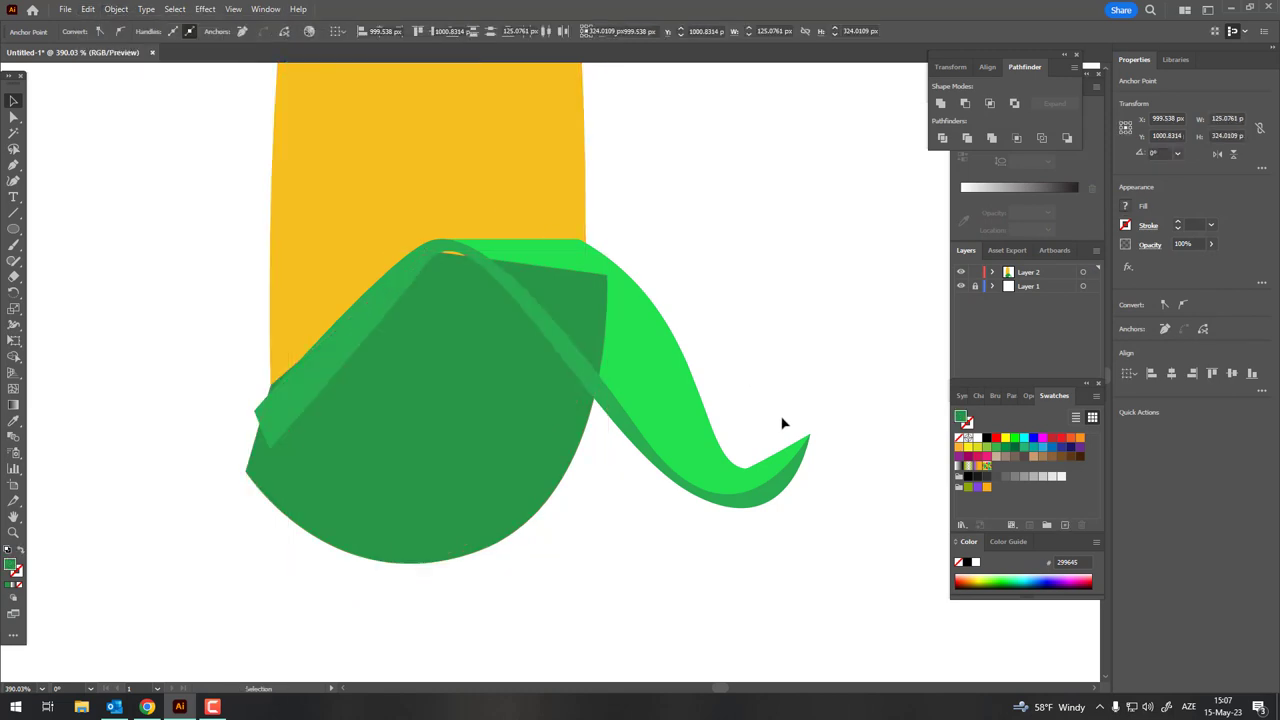
left_click(520, 524)
left_click(702, 392)
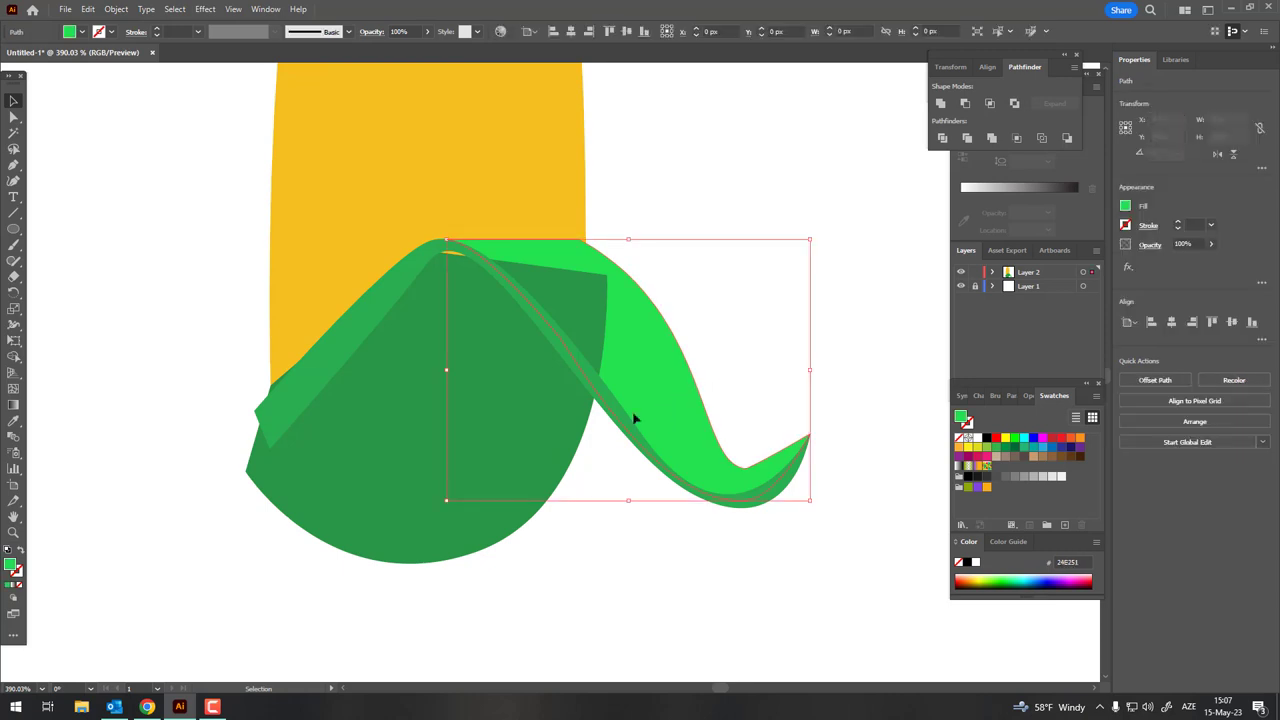
left_click(567, 366, "shift")
left_click(116, 9)
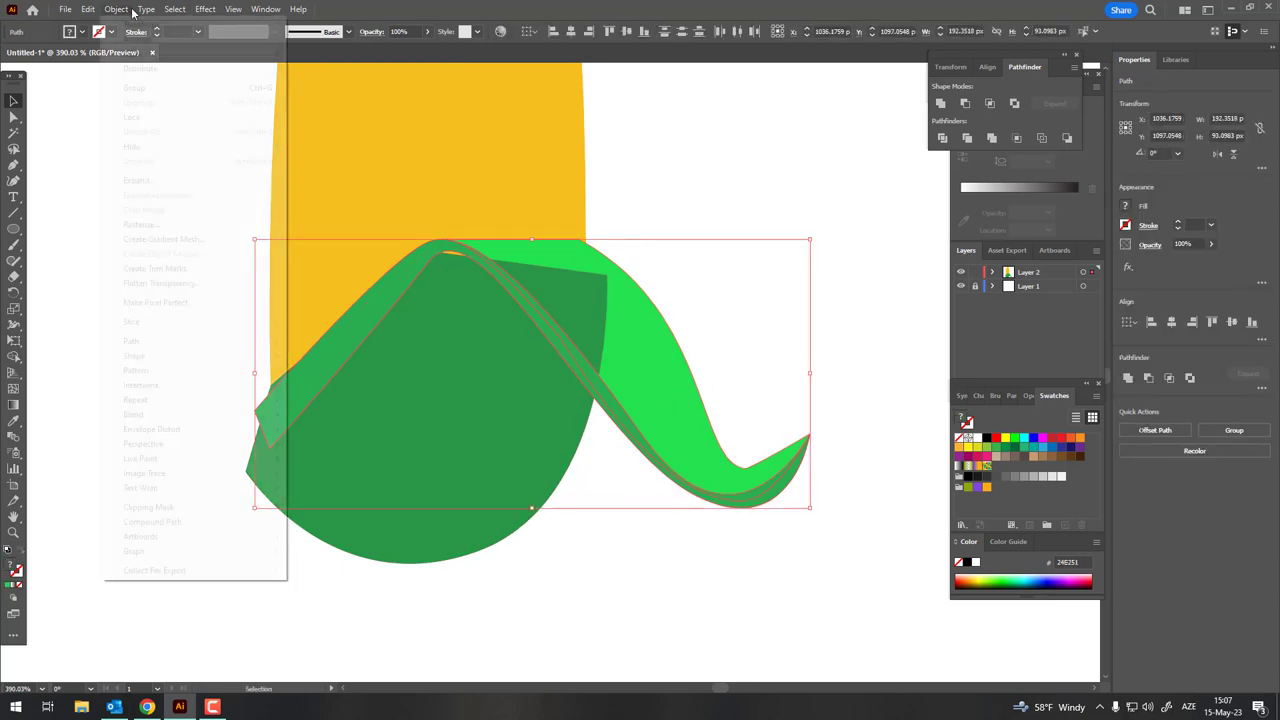
left_click(313, 40)
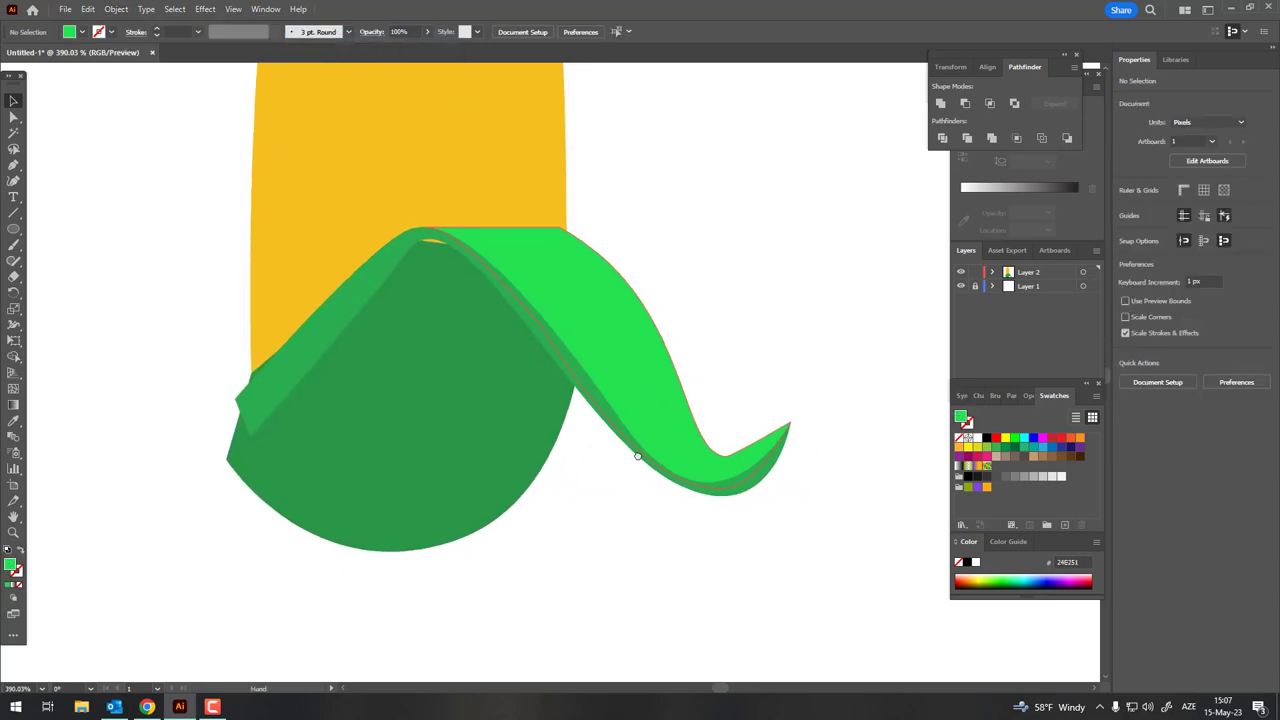
- Reshape the dark green husk's left point and bottom edges into smooth bulges
left_click(394, 471)
left_click(14, 181)
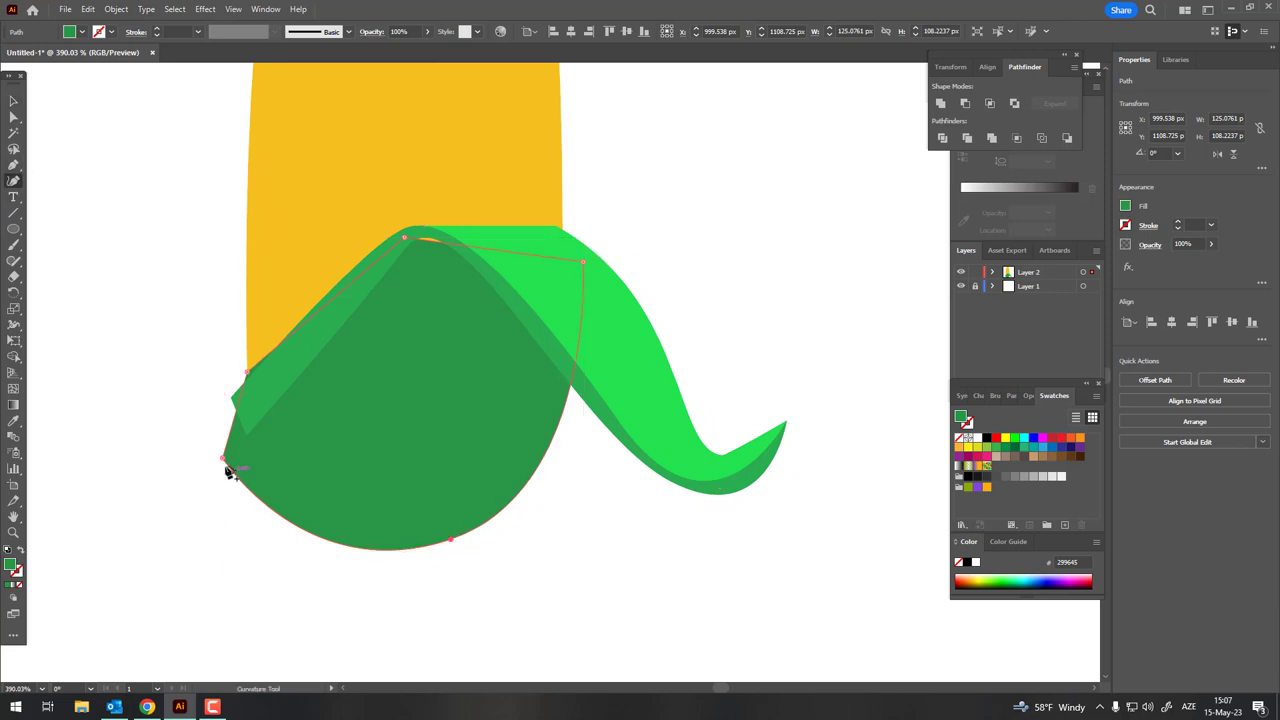
mouse_move(224, 460)
left_mouse_down()
mouse_move(241, 428)
mouse_move(253, 435)
left_mouse_up()
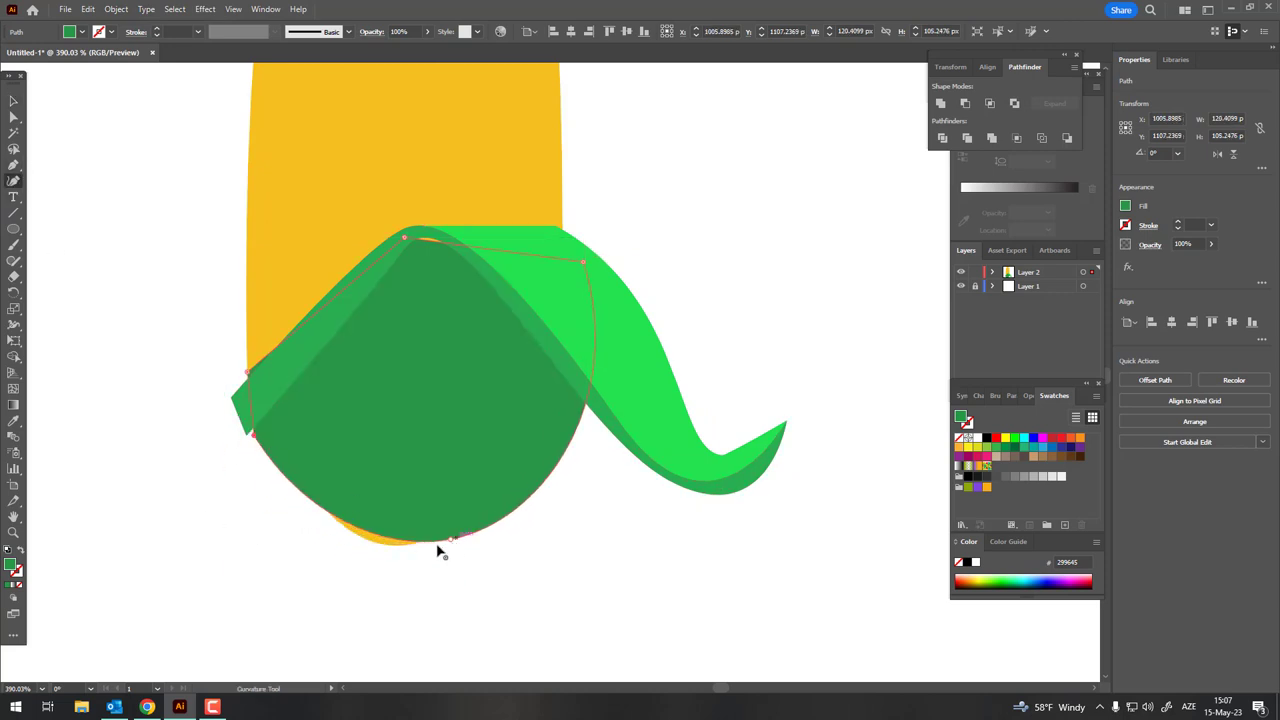
left_click_drag(451, 538, 391, 562)
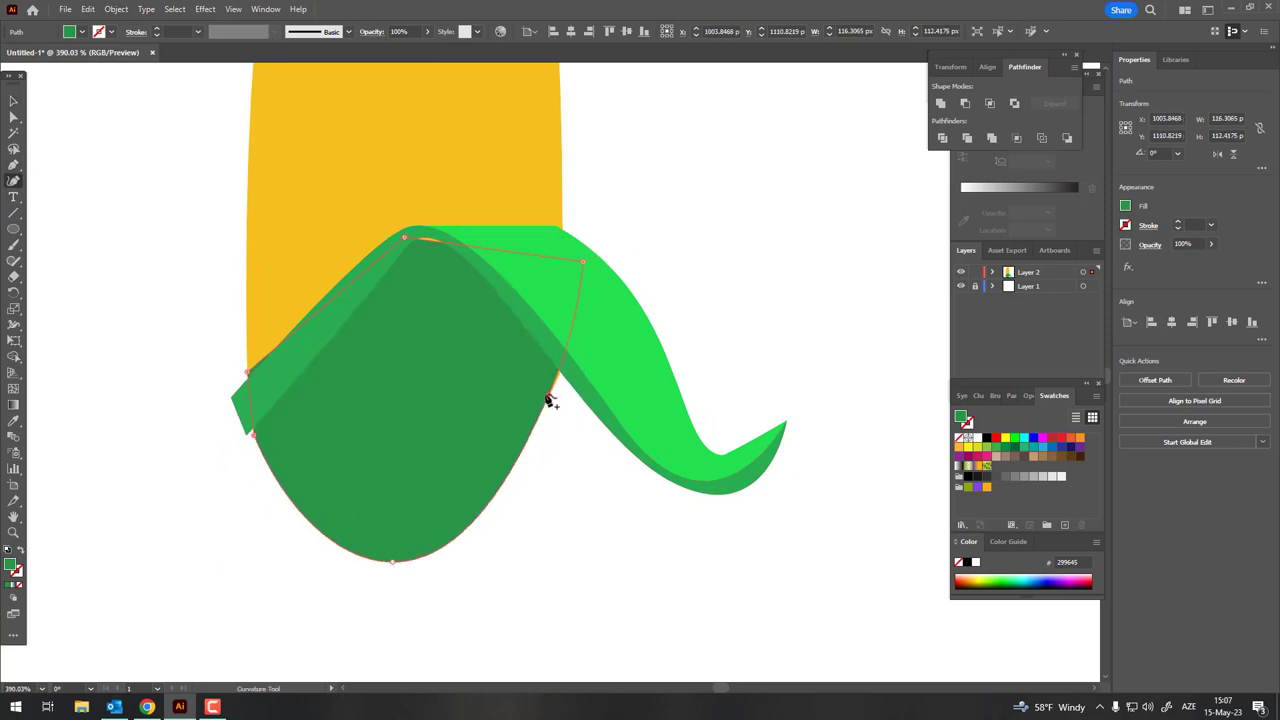
left_click(548, 400)
left_click(422, 546)
mouse_move(410, 562)
left_mouse_down()
mouse_move(403, 588)
mouse_move(352, 547)
left_mouse_up()
left_click_drag(437, 534, 479, 536)
left_click_drag(390, 571, 384, 595)
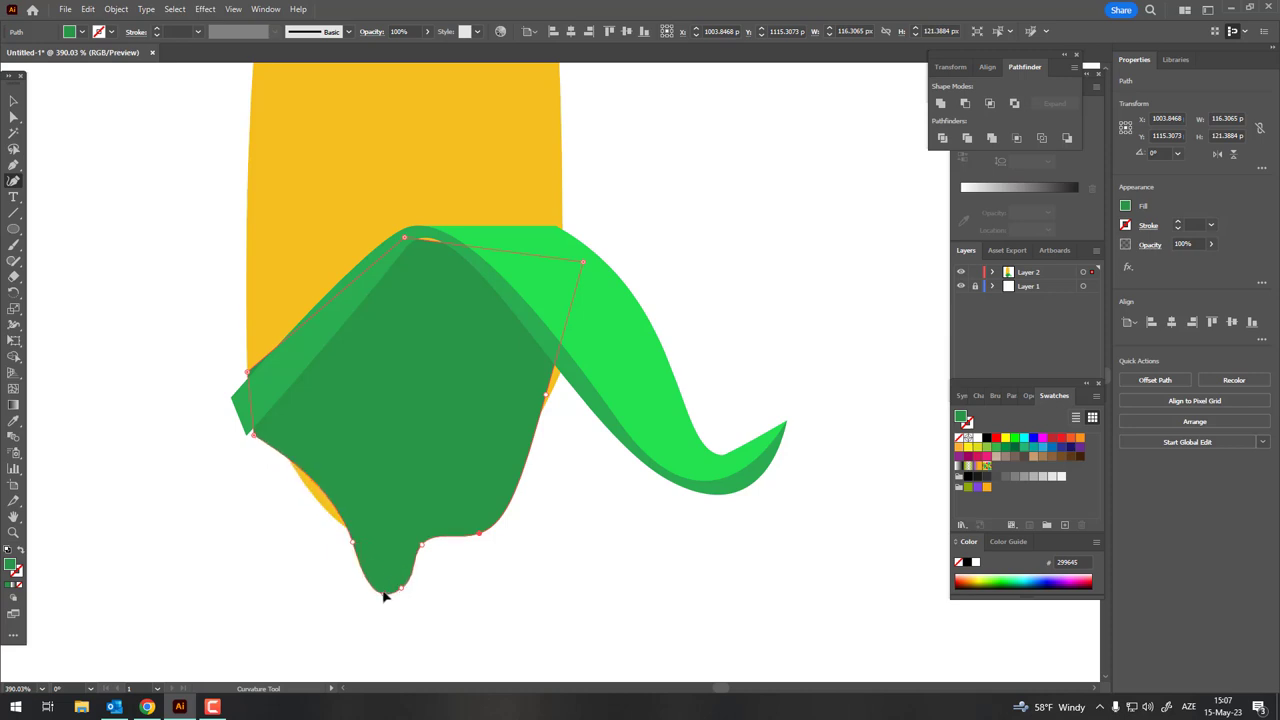
left_click_drag(334, 508, 298, 501)
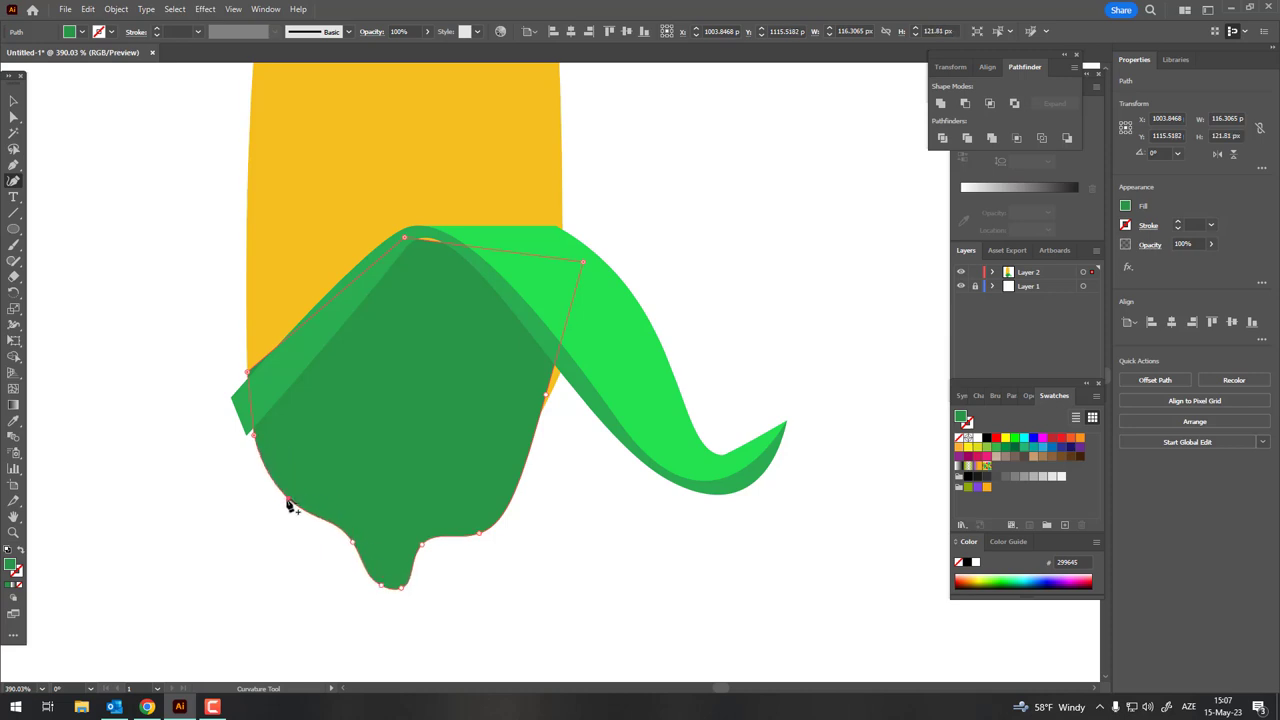
- Bulge the husk's right edge outward and raise its left corner
key("z")
mouse_move(553, 522)
left_mouse_down()
mouse_move(294, 531)
mouse_move(423, 557)
mouse_move(496, 549)
left_mouse_up()
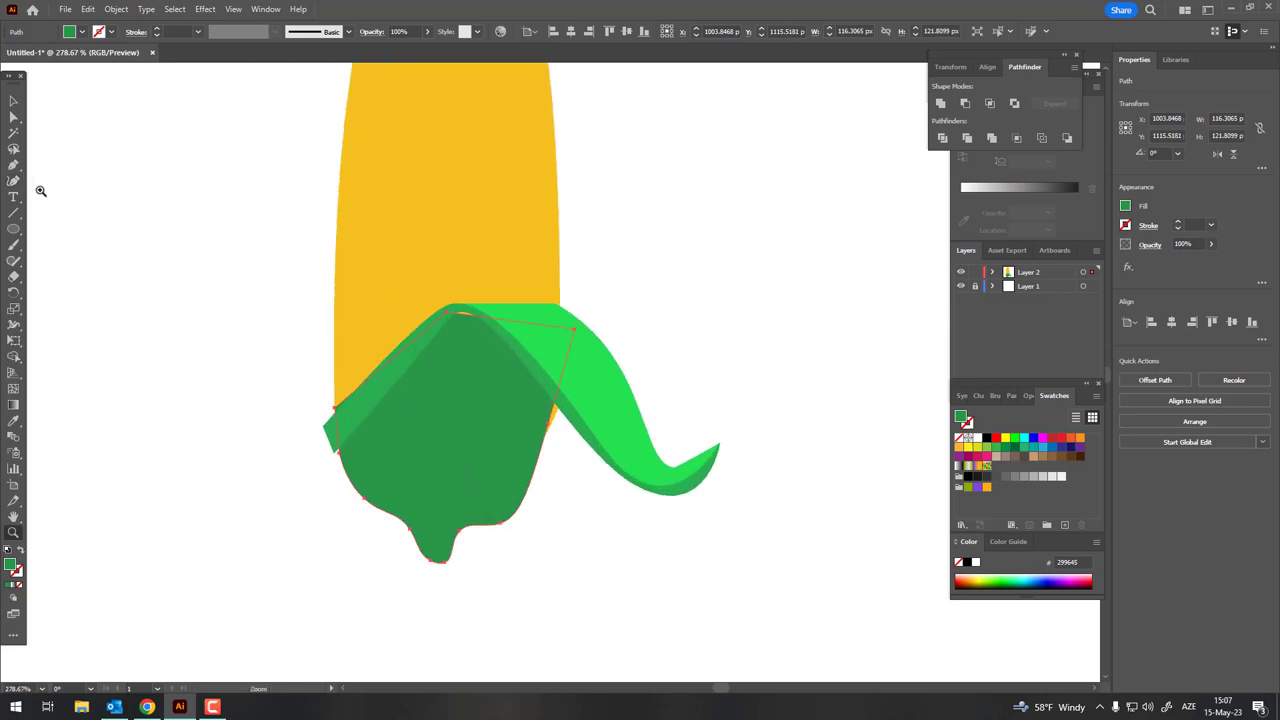
left_click_drag(550, 427, 559, 408)
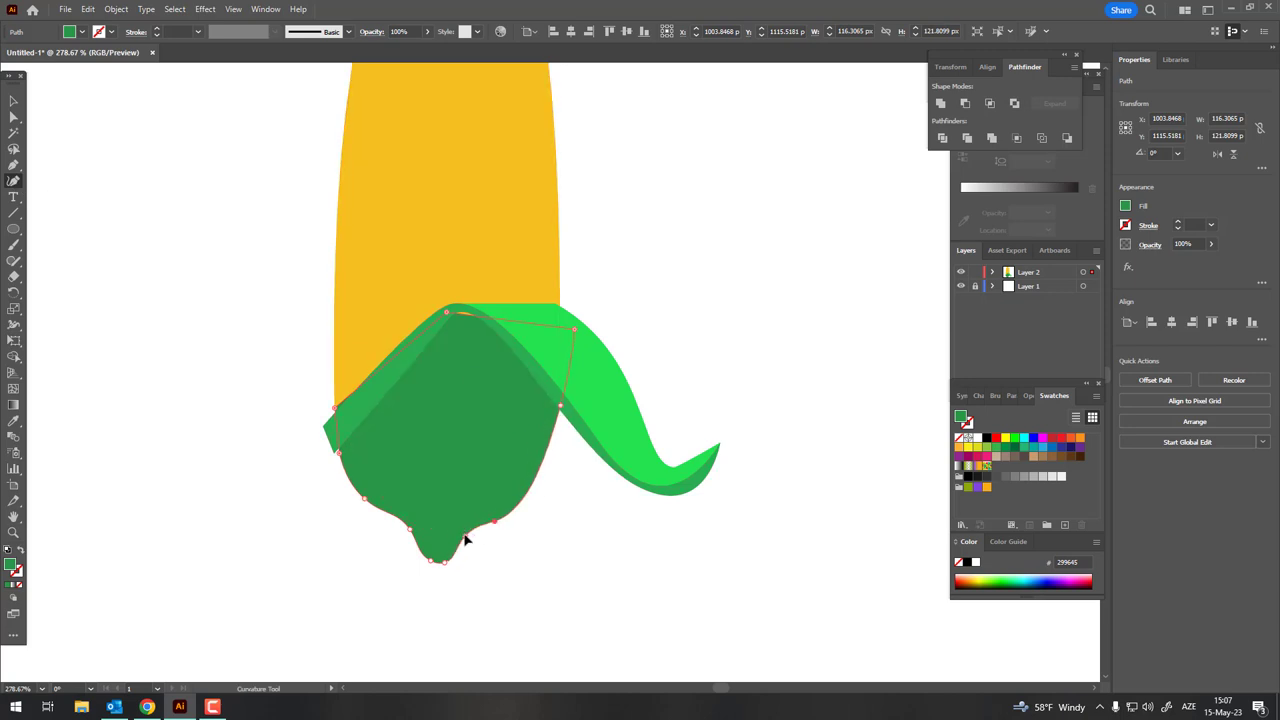
key("z")
mouse_move(563, 516)
left_mouse_down()
mouse_move(357, 508)
mouse_move(500, 460)
mouse_move(394, 494)
mouse_move(456, 506)
left_mouse_up()
left_click(15, 119)
mouse_move(322, 530)
left_mouse_down()
mouse_move(263, 466)
mouse_move(500, 380)
left_mouse_up()
- Shift the husk's peak point left to smooth its arch over the bright leaf
key("z")
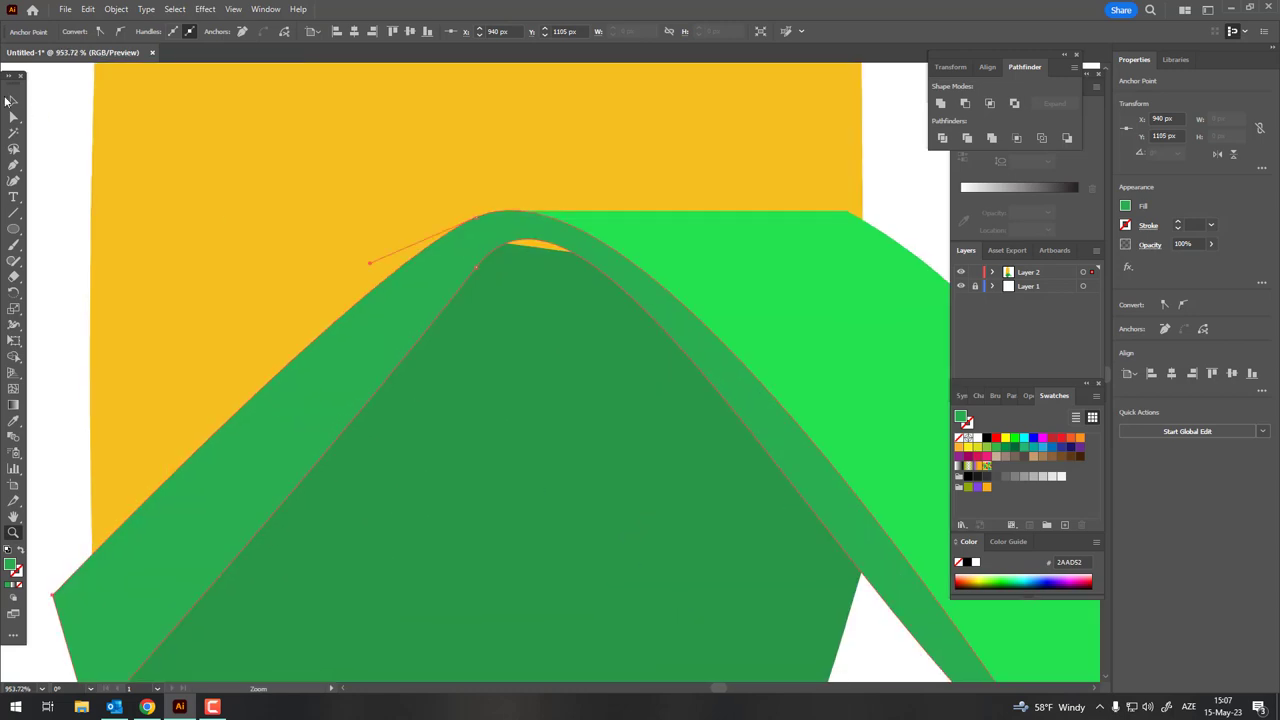
left_click(13, 102)
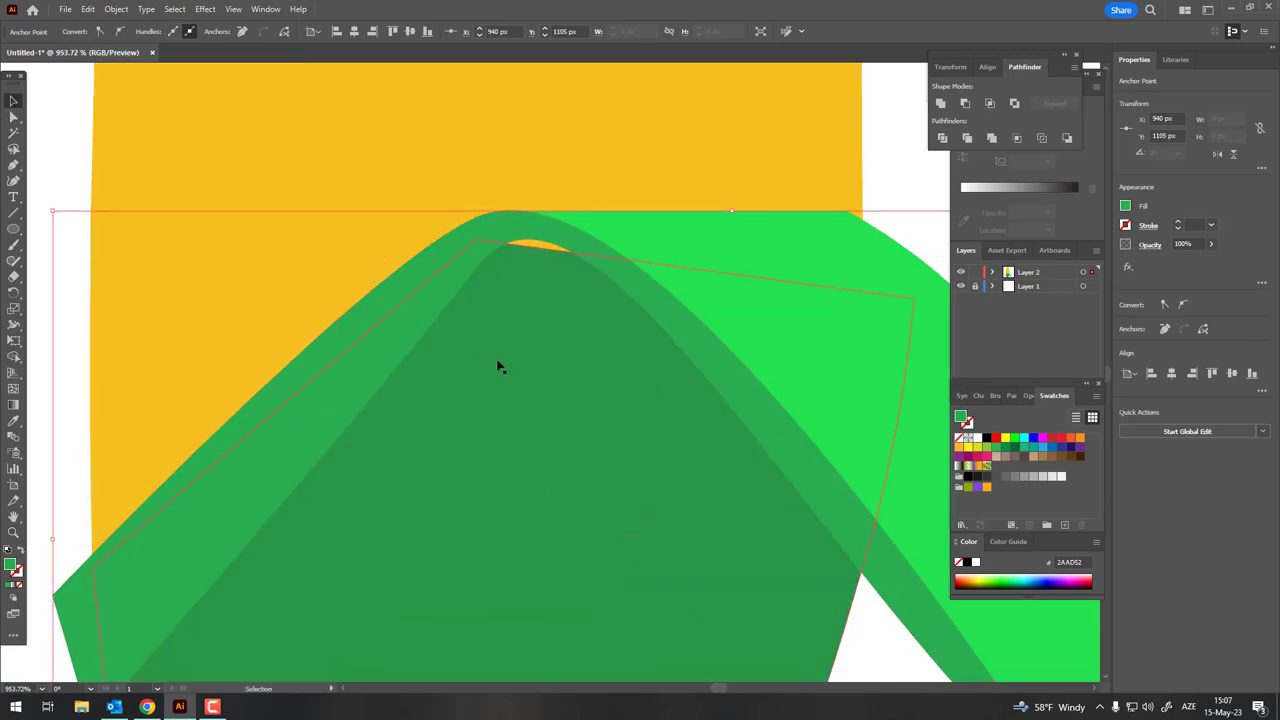
left_click(15, 181)
key("z")
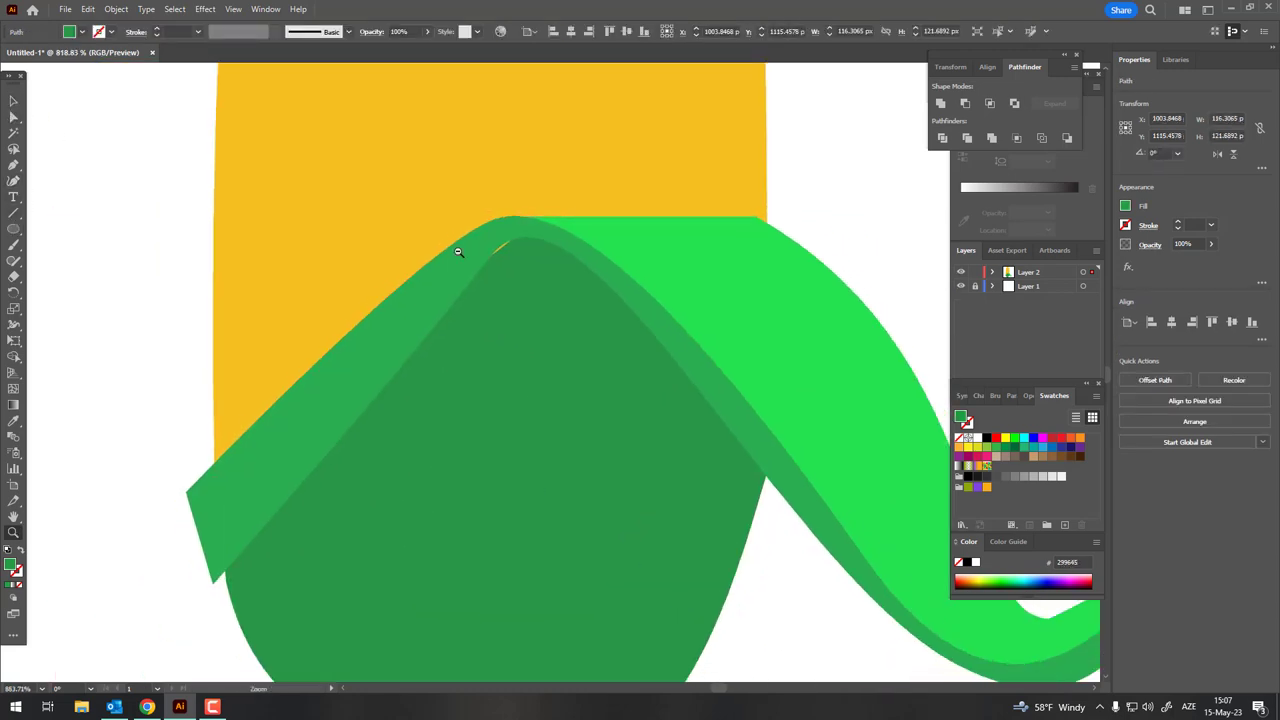
left_click_drag(522, 227, 3, 207)
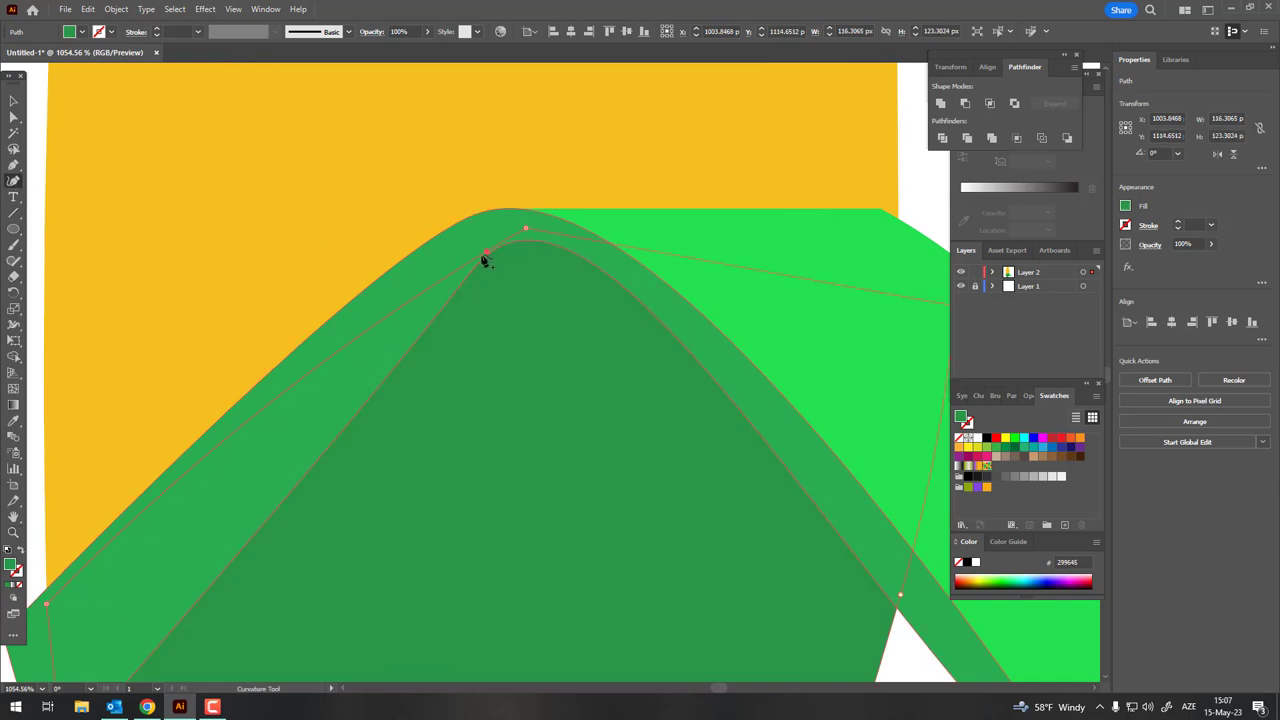
left_click_drag(483, 257, 349, 320)
key("z")
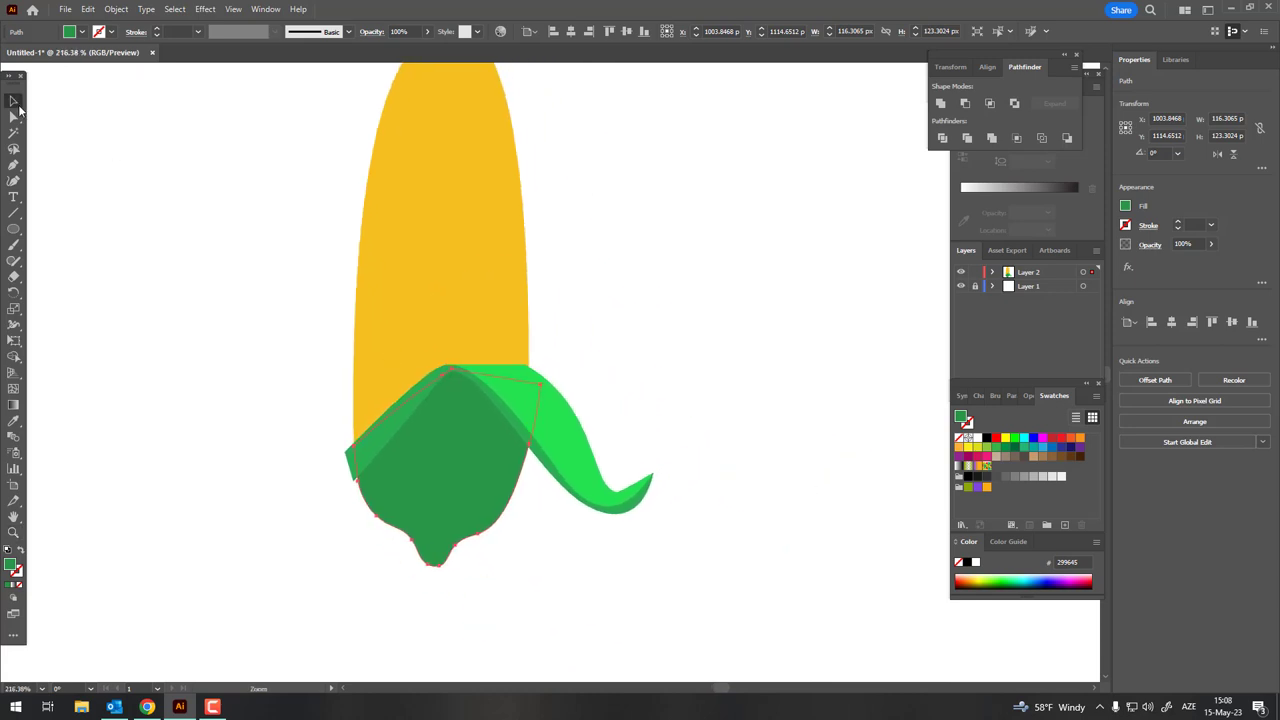
- Pen-draw a wavy leaf rising above the husk and curling right to a pointed tip
left_click(18, 108)
scroll(241, 371, "up", 2)
left_click(241, 371)
left_click(16, 166)
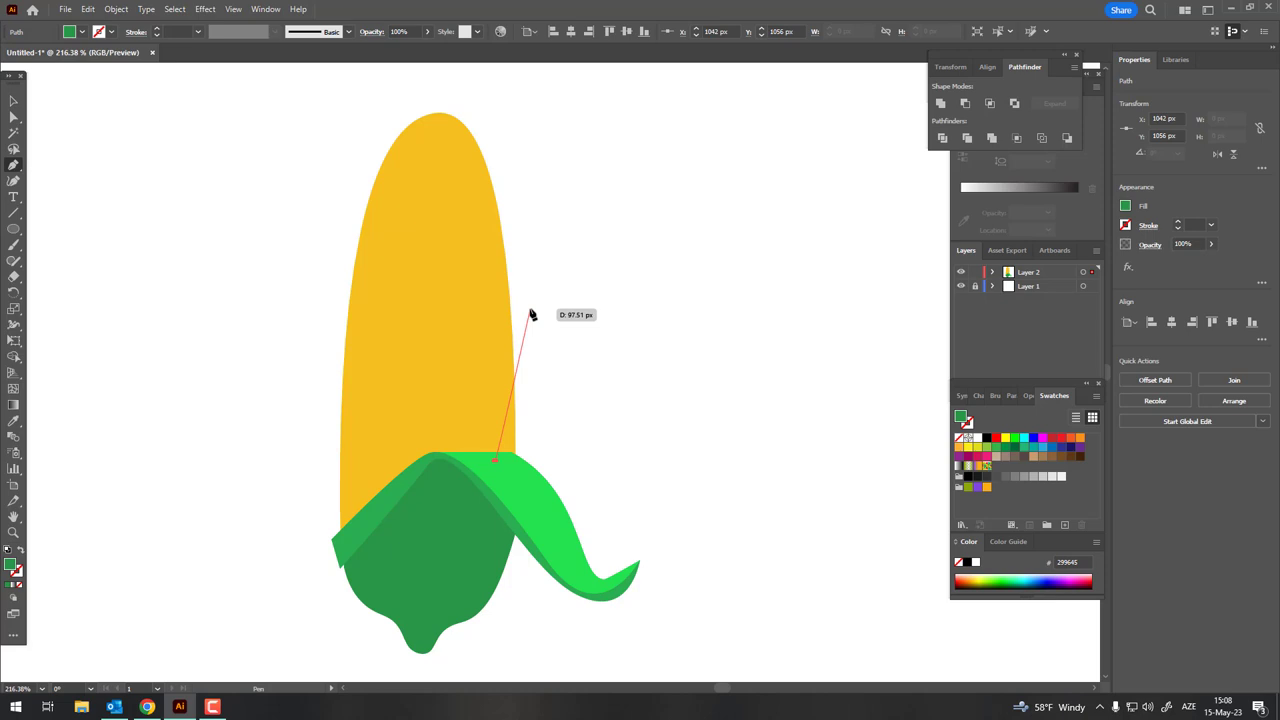
mouse_move(530, 313)
left_mouse_down()
mouse_move(561, 316)
mouse_move(580, 285)
left_mouse_up()
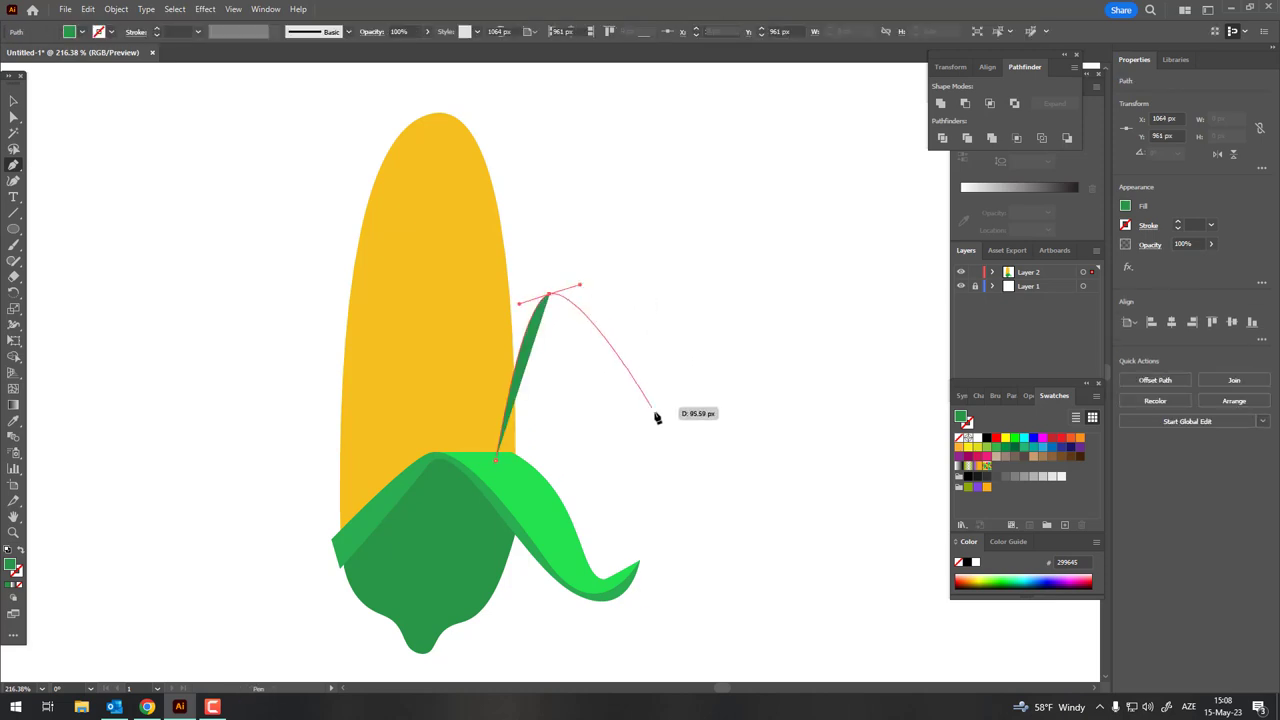
left_click_drag(651, 406, 682, 388)
left_click(680, 385)
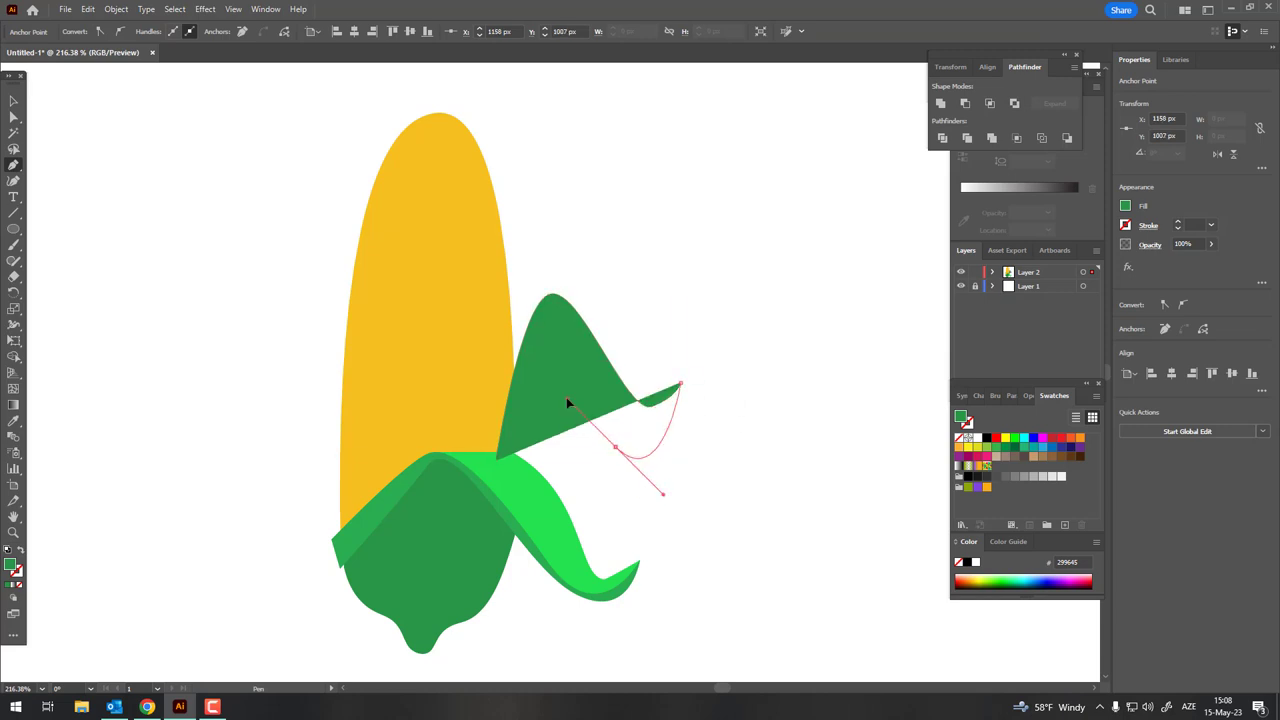
left_click_drag(566, 336, 566, 338)
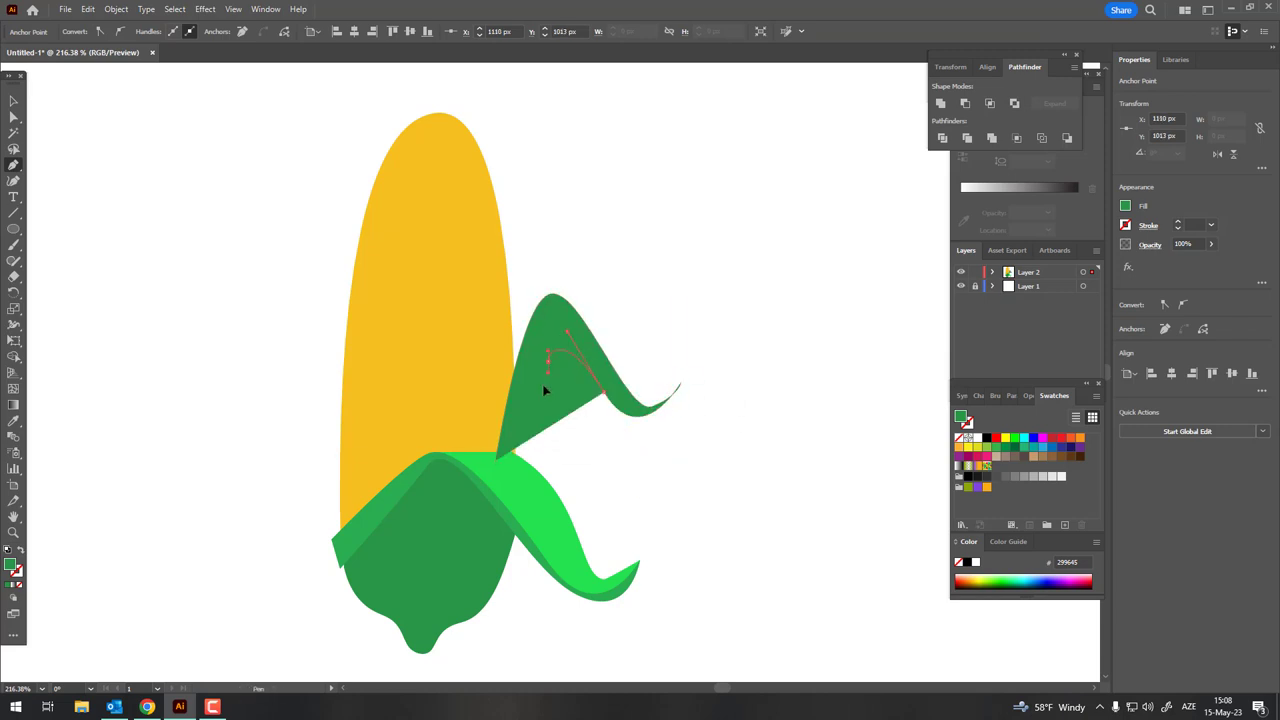
left_click_drag(543, 386, 518, 526)
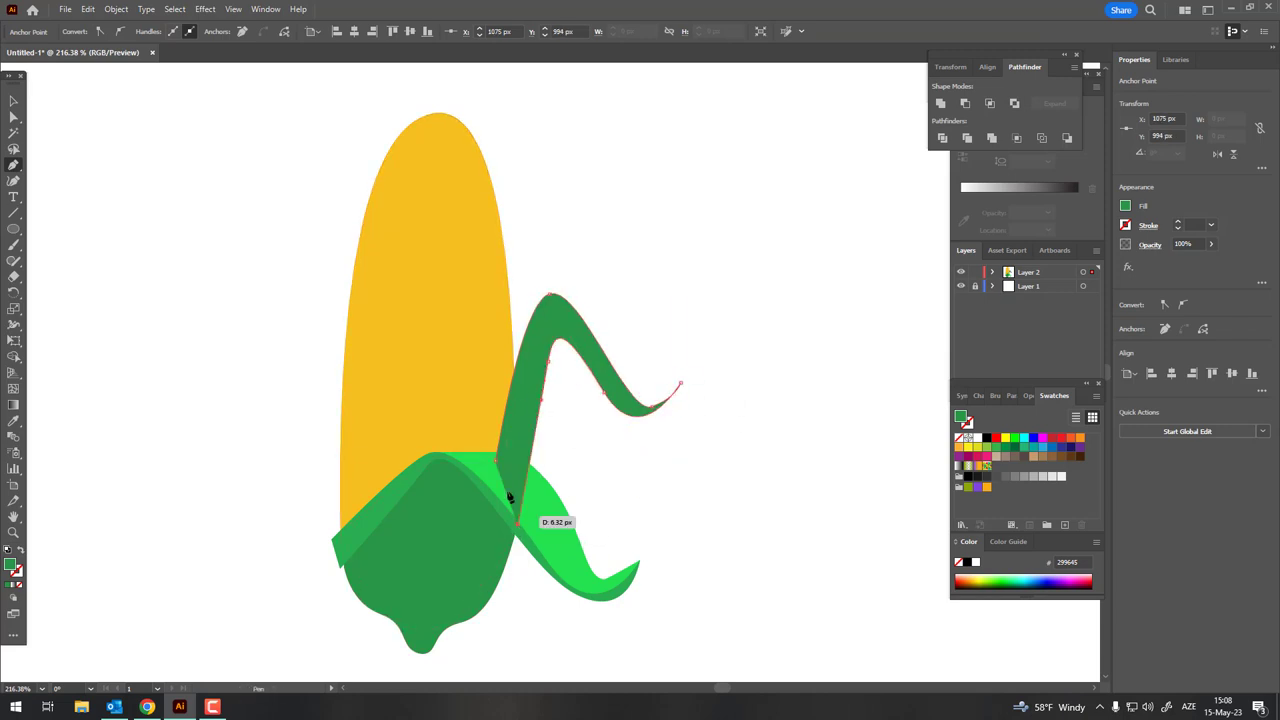
left_click(496, 462)
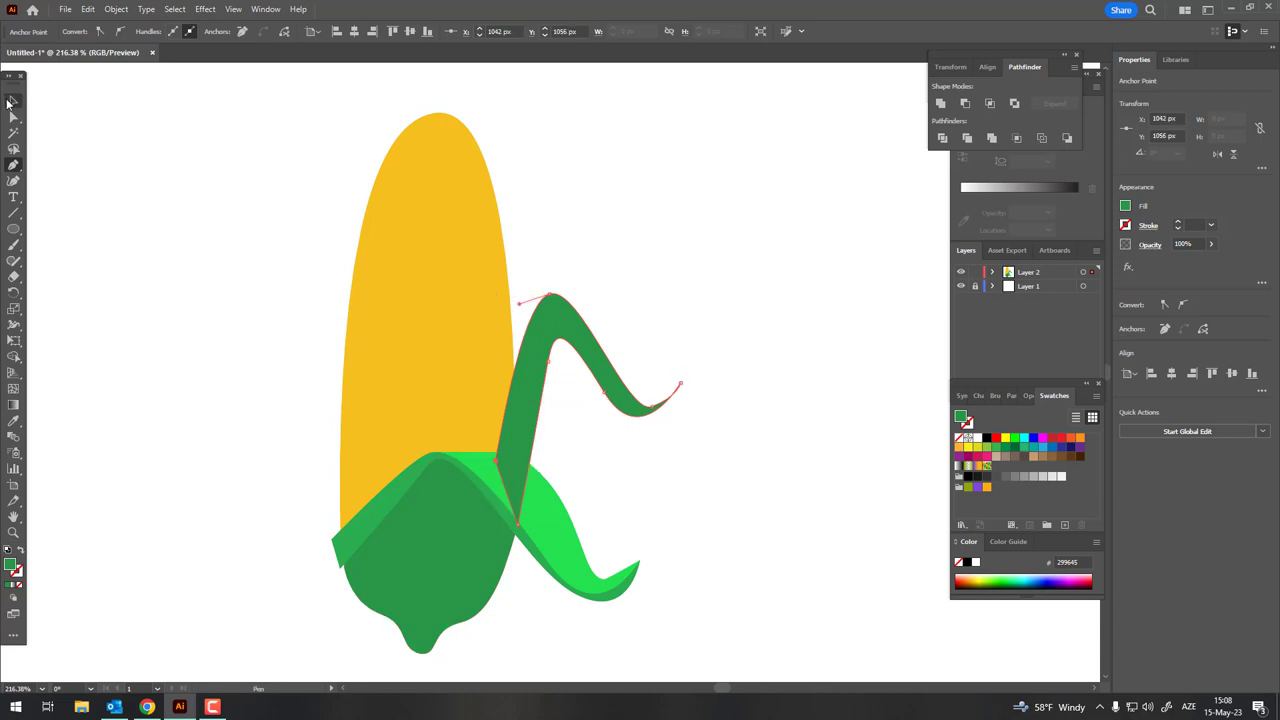
- Send the new leaf behind the yellow cob with Object > Arrange > Send to Back
left_click(10, 101)
left_click(608, 386)
left_click(116, 9)
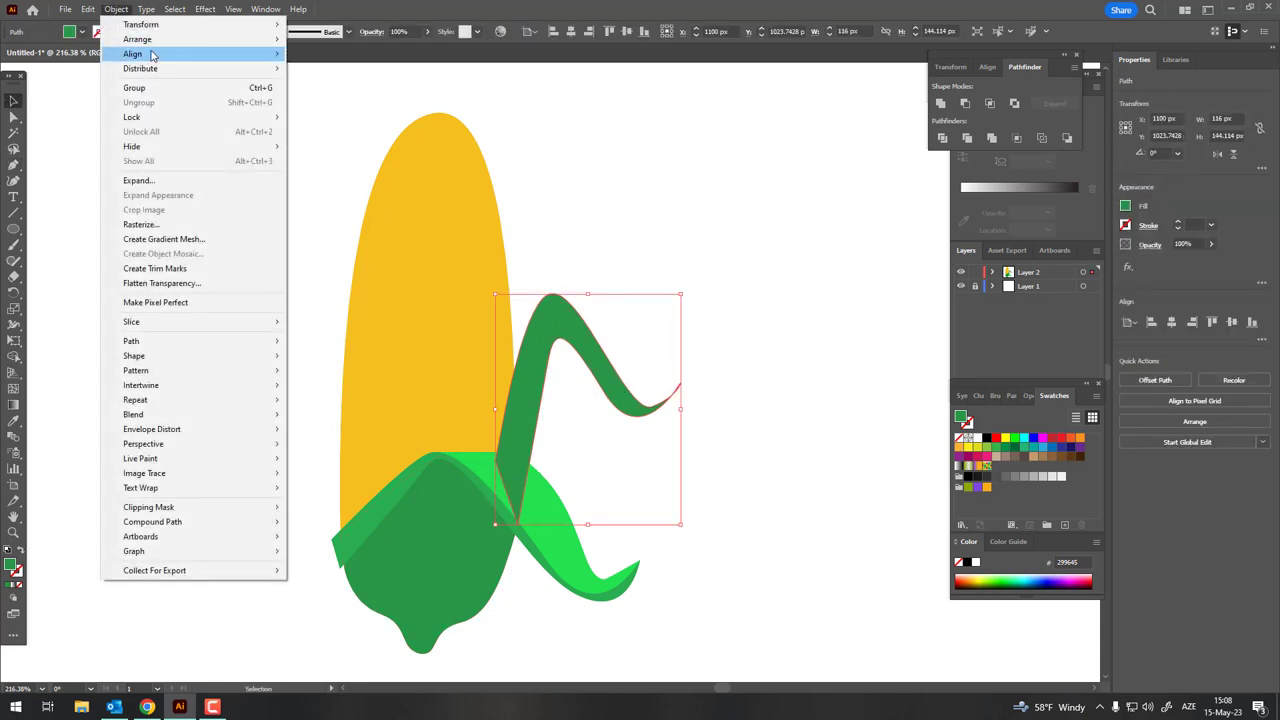
left_click(334, 83)
left_click(563, 368)
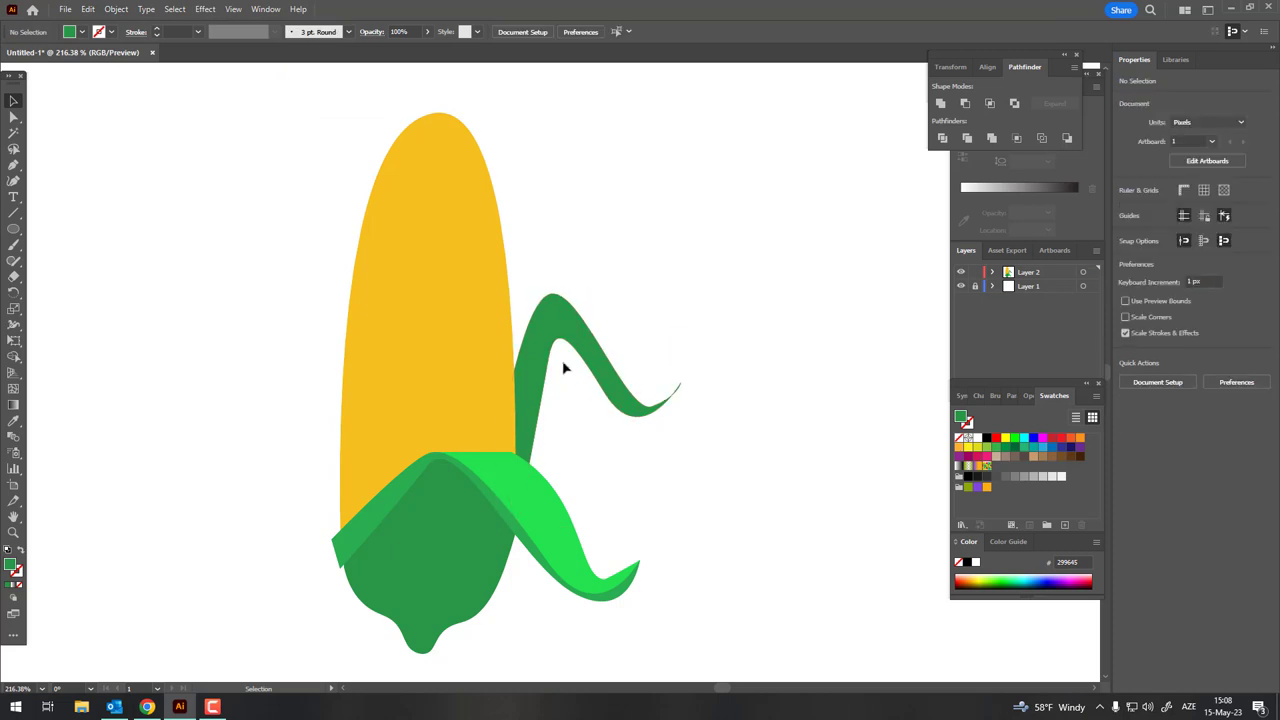
left_click(626, 415)
left_click(800, 474)
- Refine the leaf's curled end with the Curvature tool, then view the whole corn
key("z")
left_click_drag(560, 300, 790, 500)
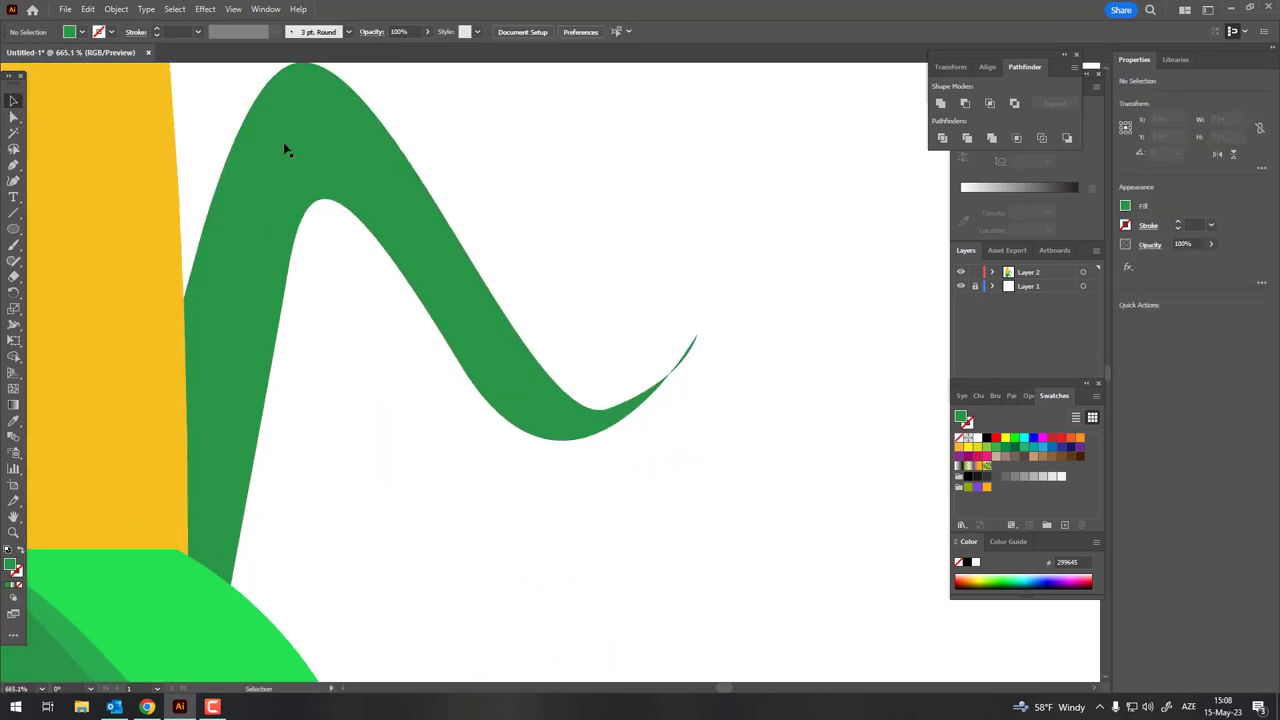
left_click(284, 150)
key("shift+grave")
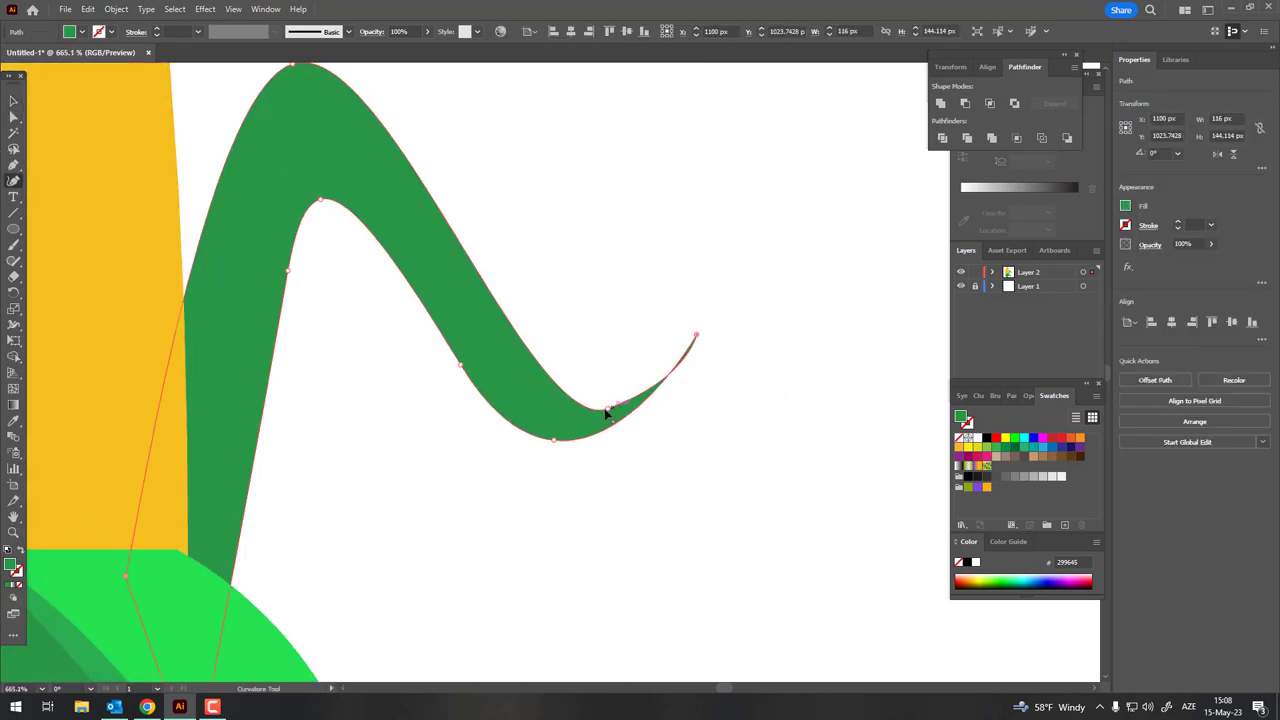
key("z")
mouse_move(605, 413)
left_mouse_down()
mouse_move(294, 360)
mouse_move(415, 389)
mouse_move(426, 318)
left_mouse_up()
left_click(14, 101)
left_click(114, 220)
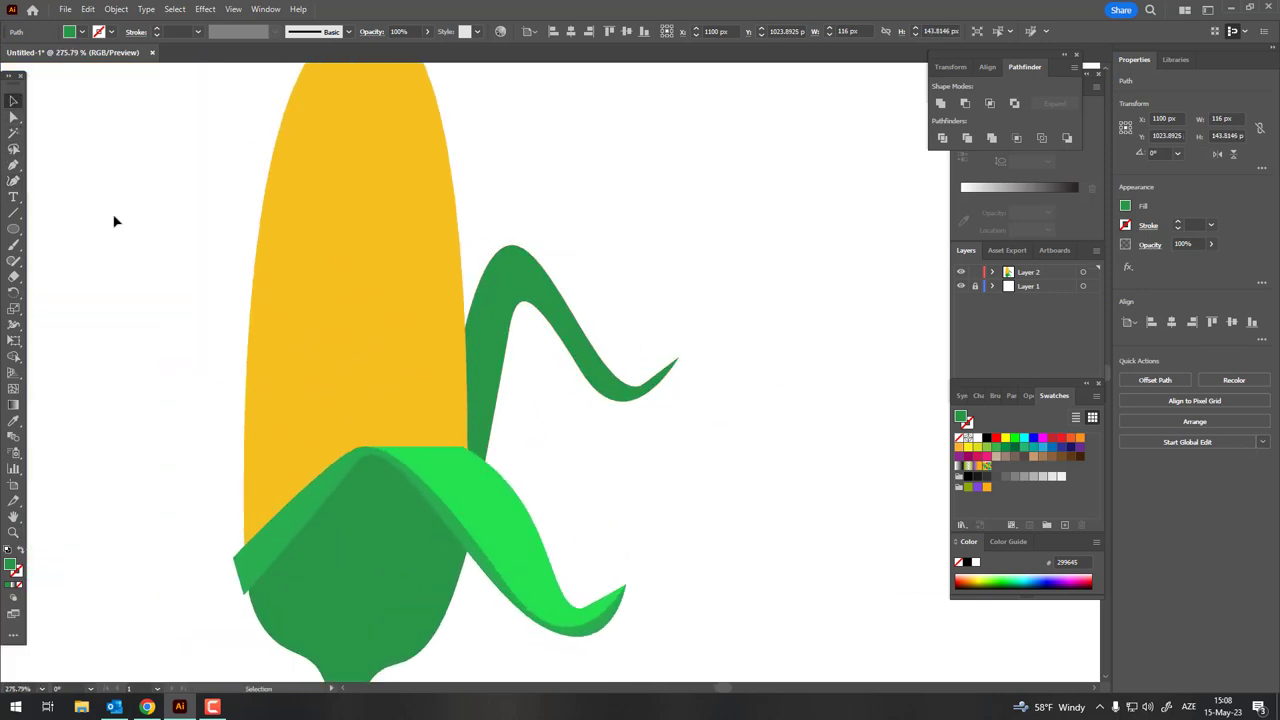
- Pen-draw a strip from the leaf's top down the cob's edge to the husk
left_click(513, 250)
left_click_drag(423, 312, 400, 398)
left_click(441, 495)
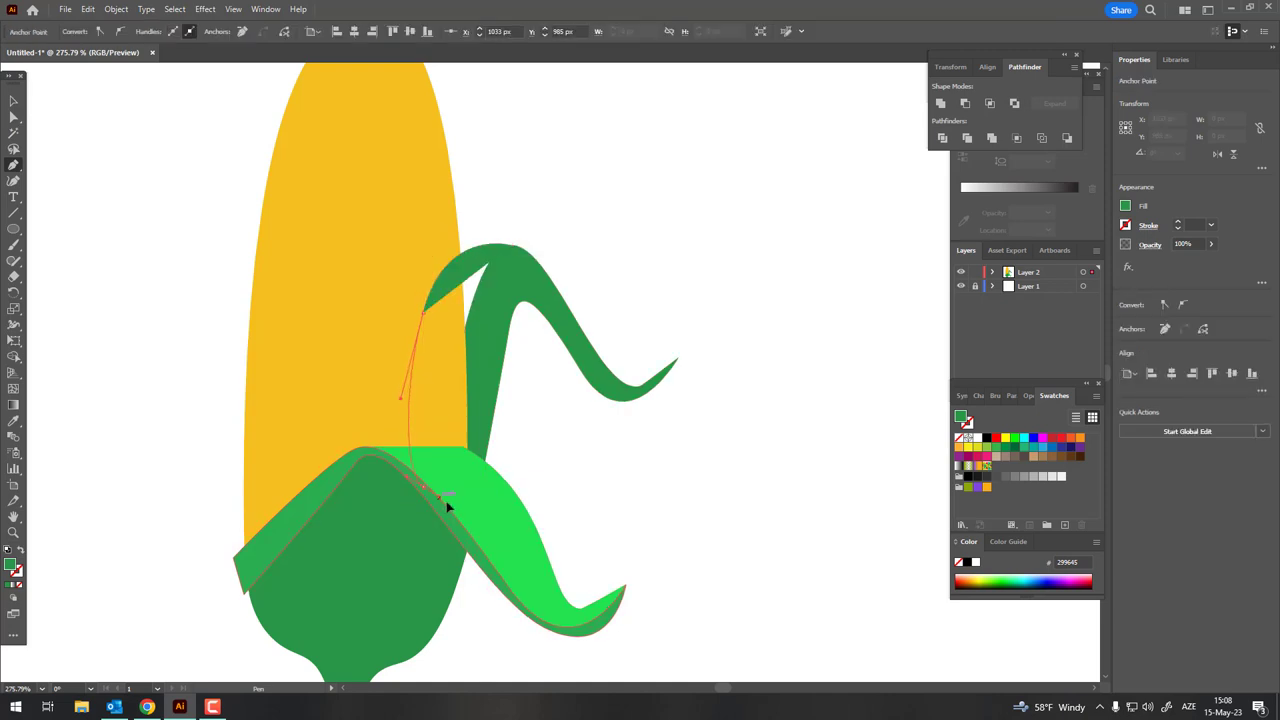
left_click(511, 248)
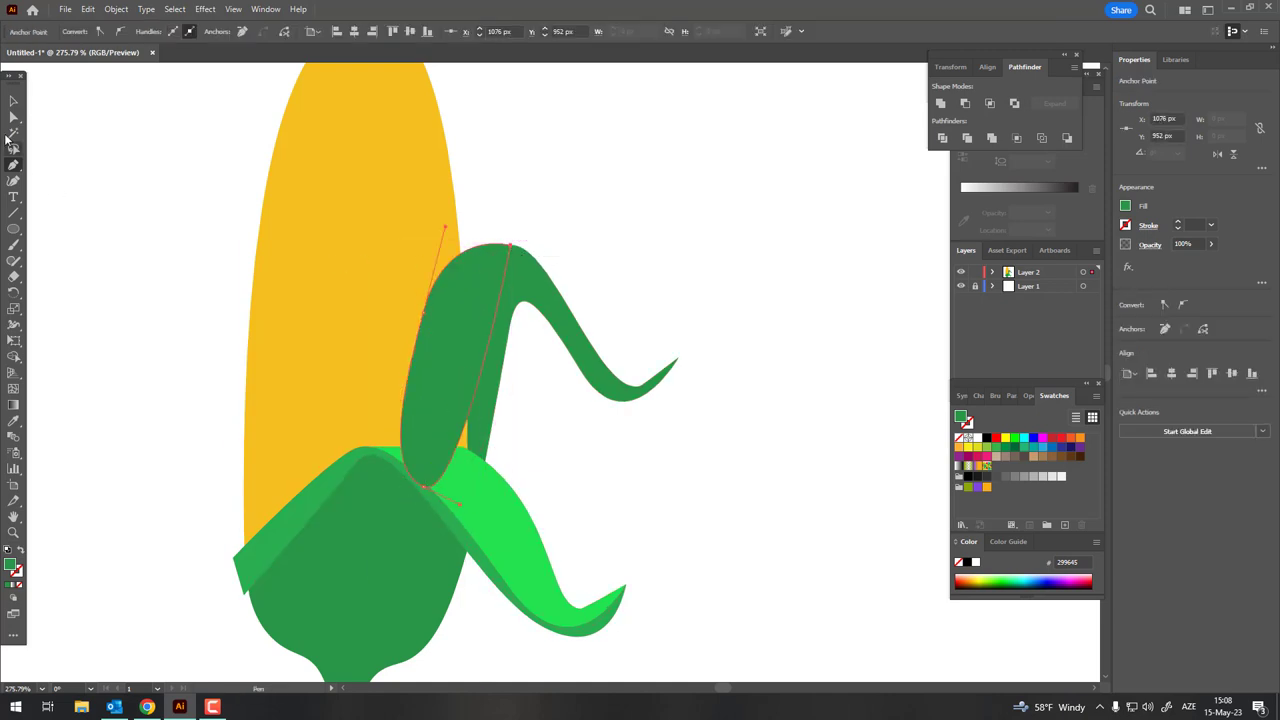
- Send the strip behind the cob and give it a darker green fill
left_click(12, 102)
left_click(492, 277)
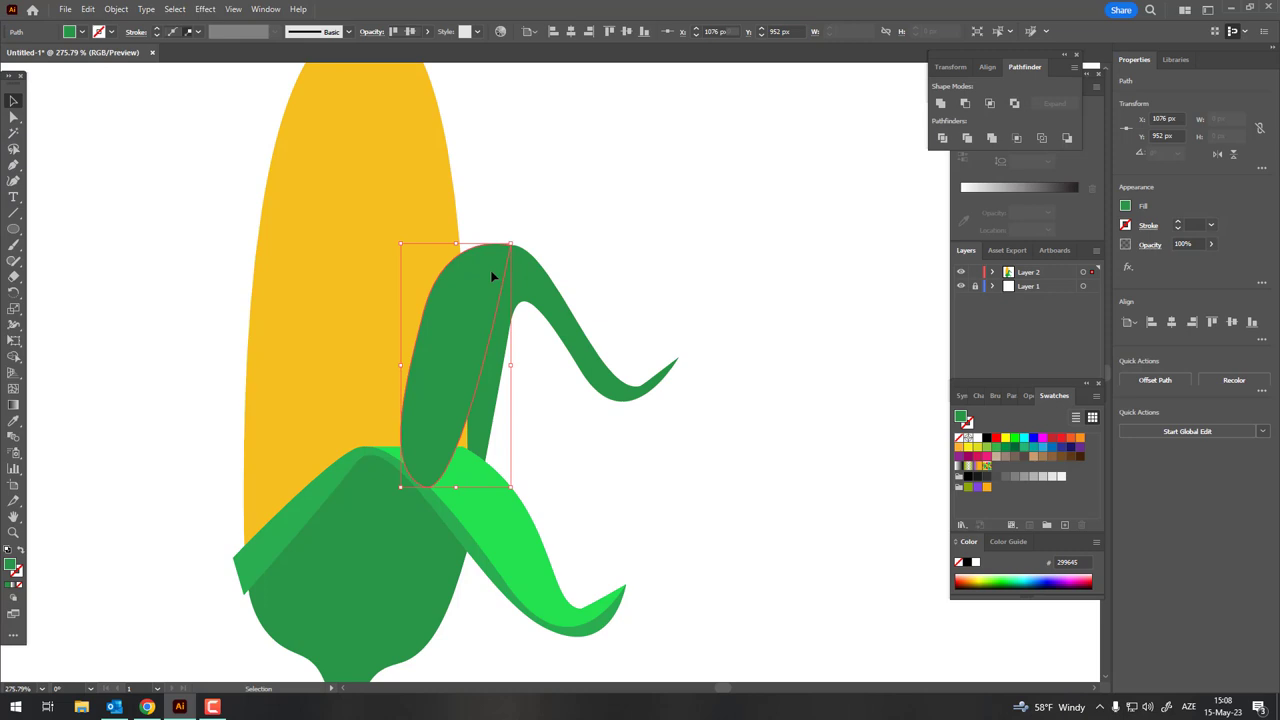
left_click(116, 9)
mouse_move(166, 44)
left_click(370, 85)
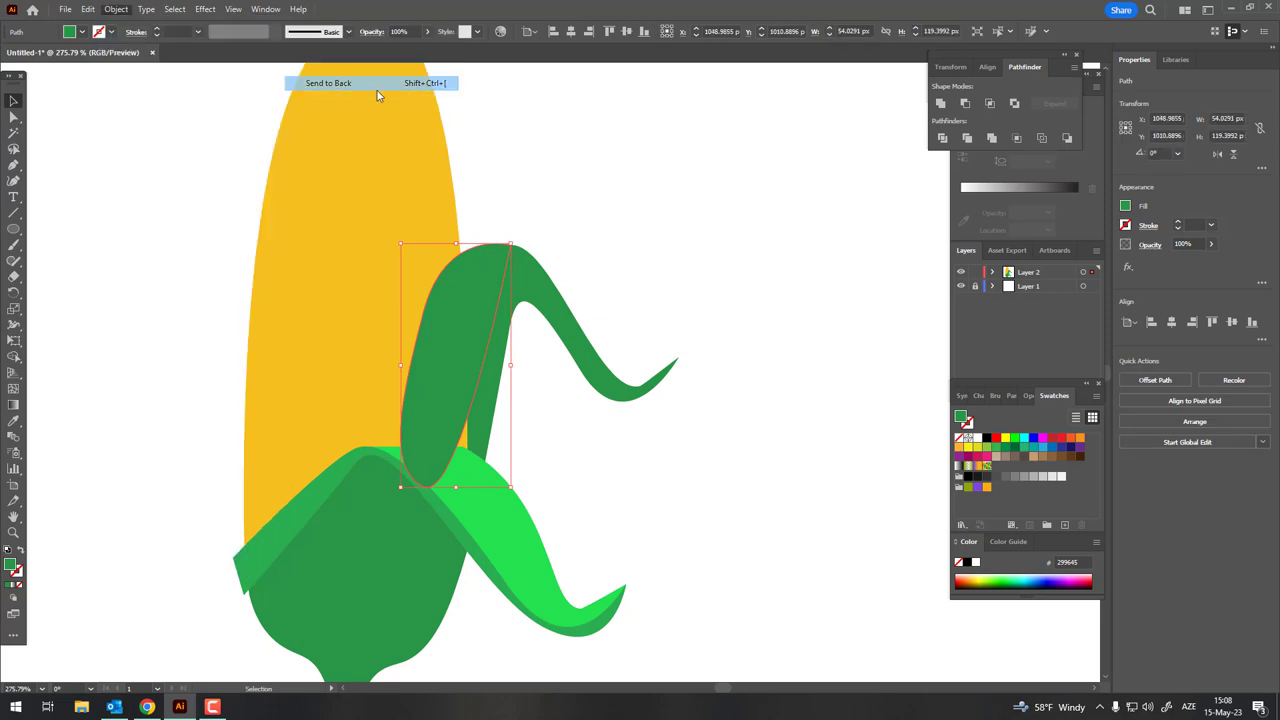
double_click(11, 564)
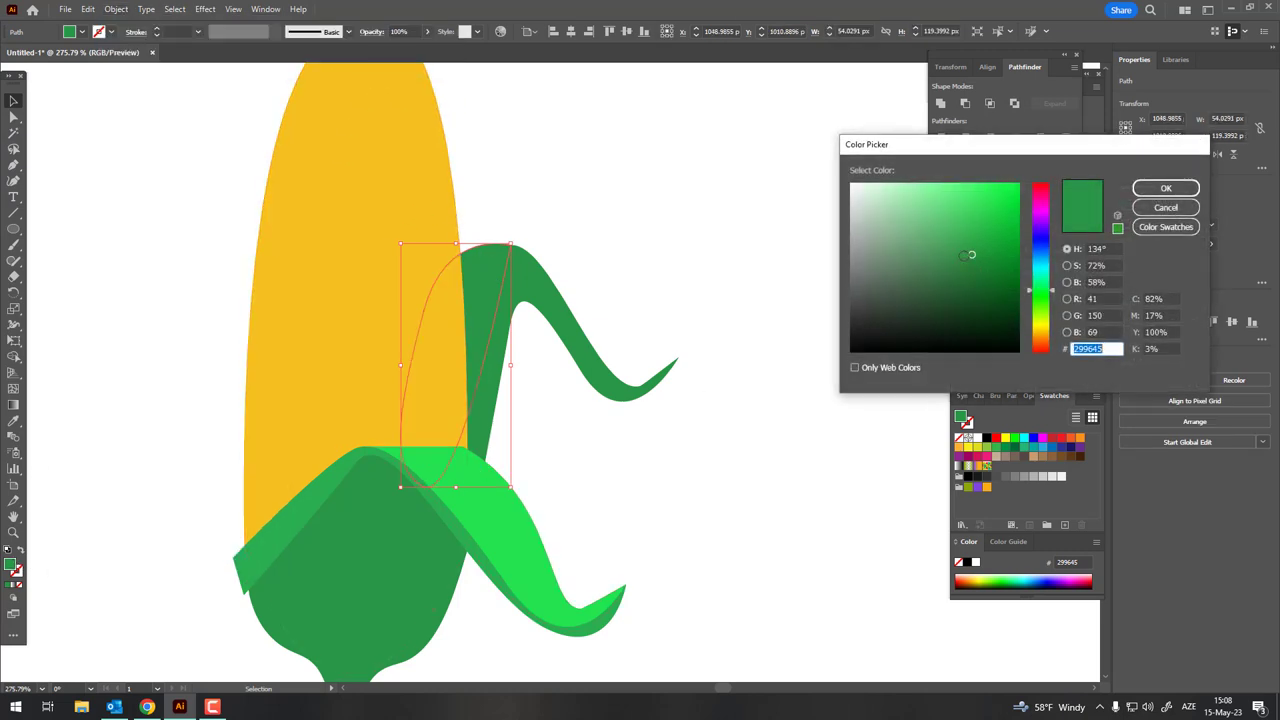
left_click(1166, 188)
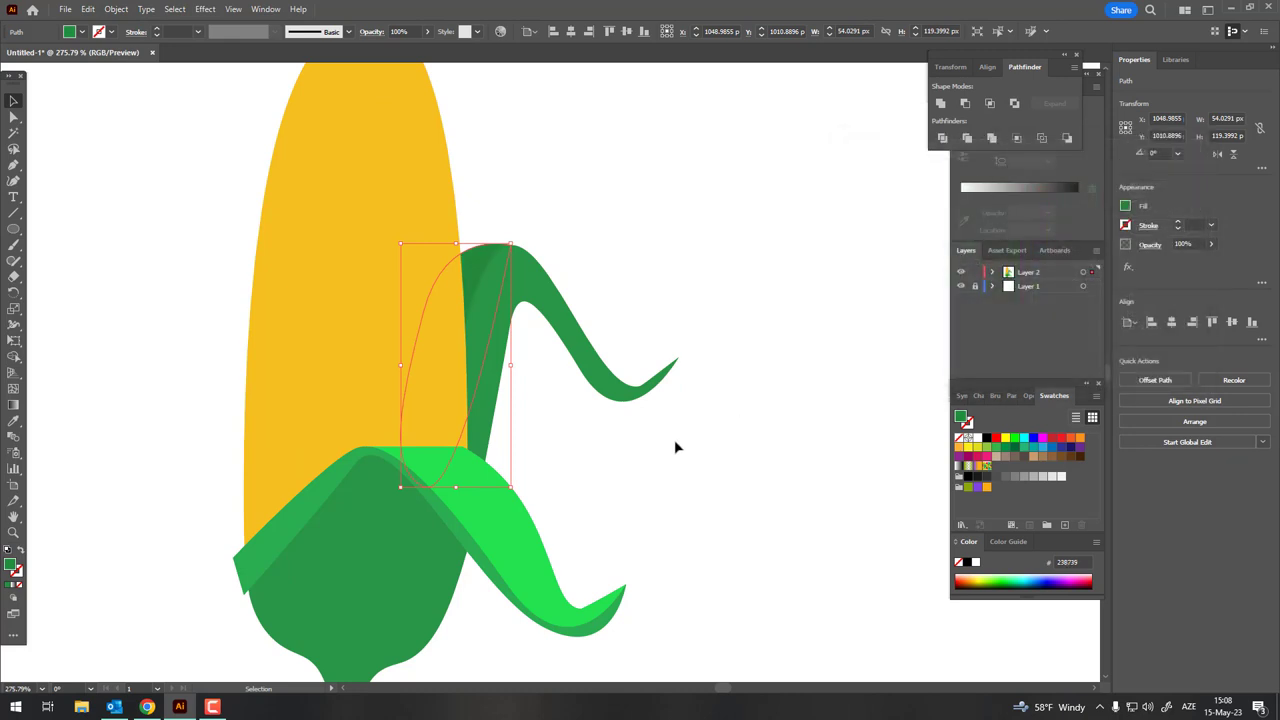
left_click(674, 446)
- Pen-draw a rounded fold shape along the underside of the curled leaf tip
key("z")
left_click_drag(680, 440, 936, 464)
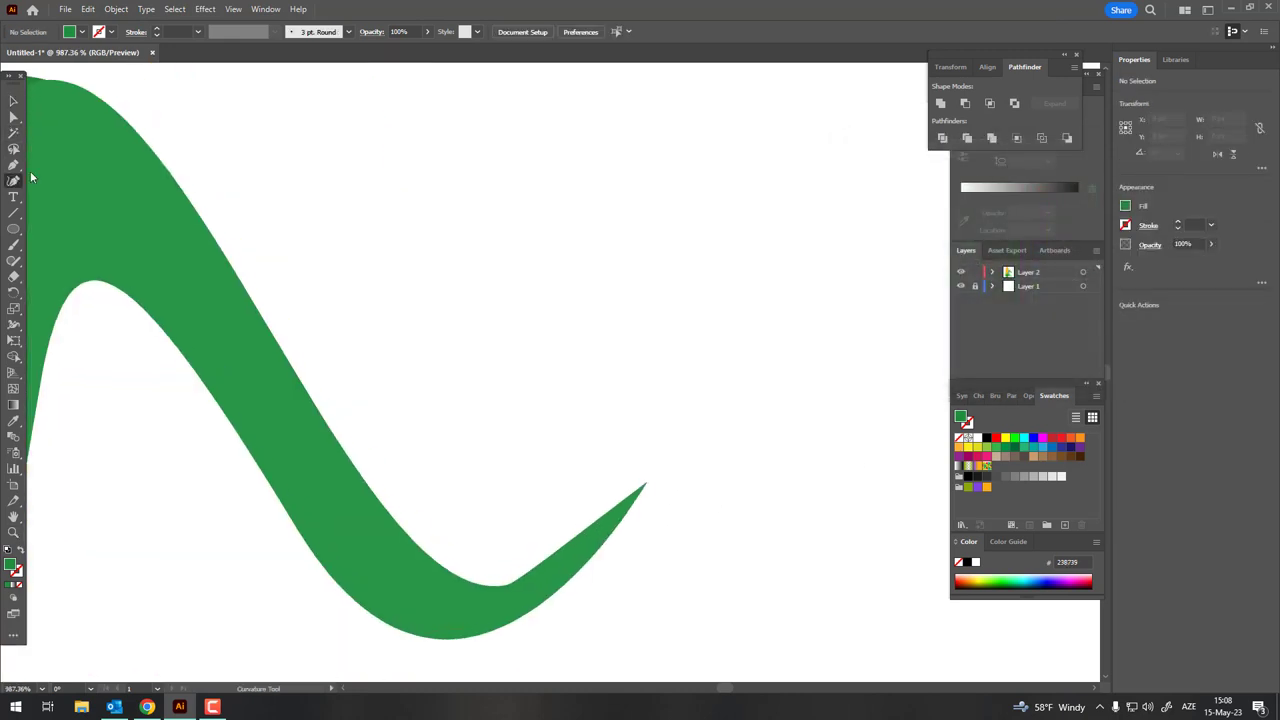
left_click(646, 484)
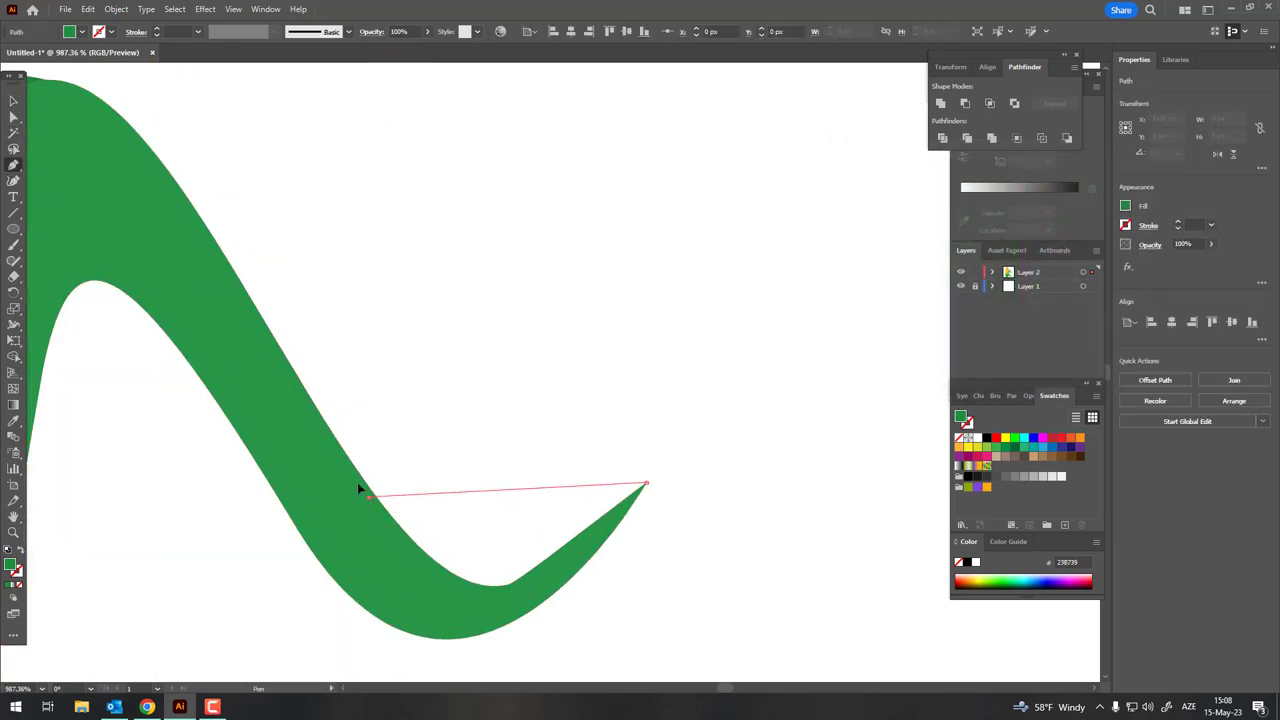
left_click_drag(369, 497, 278, 390)
left_click_drag(389, 590, 452, 614)
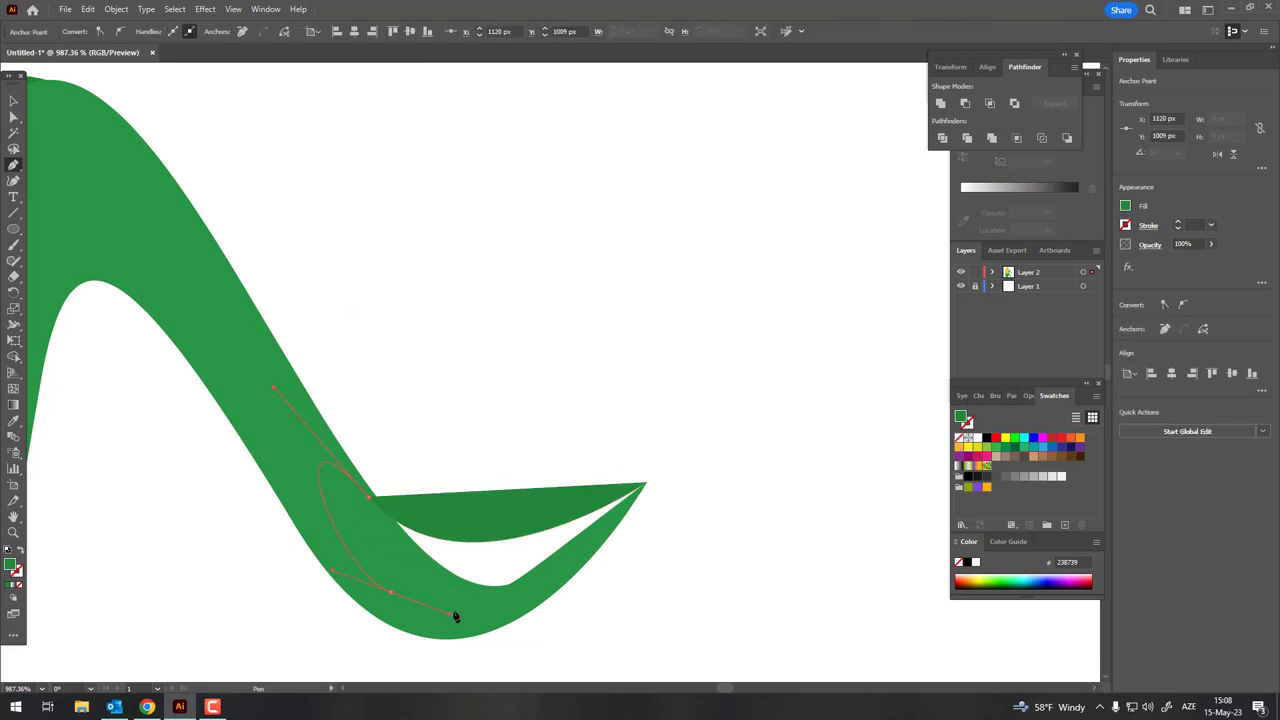
left_click(646, 485)
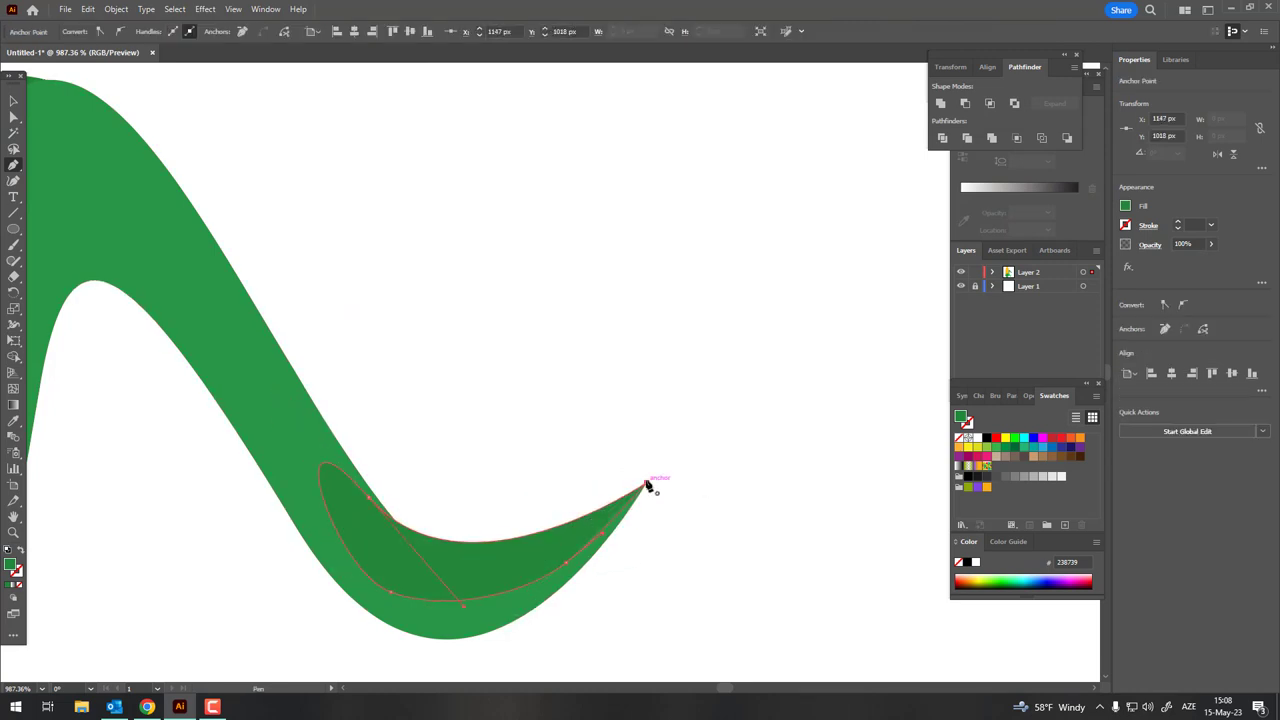
key("z")
left_click_drag(217, 366, 92, 401)
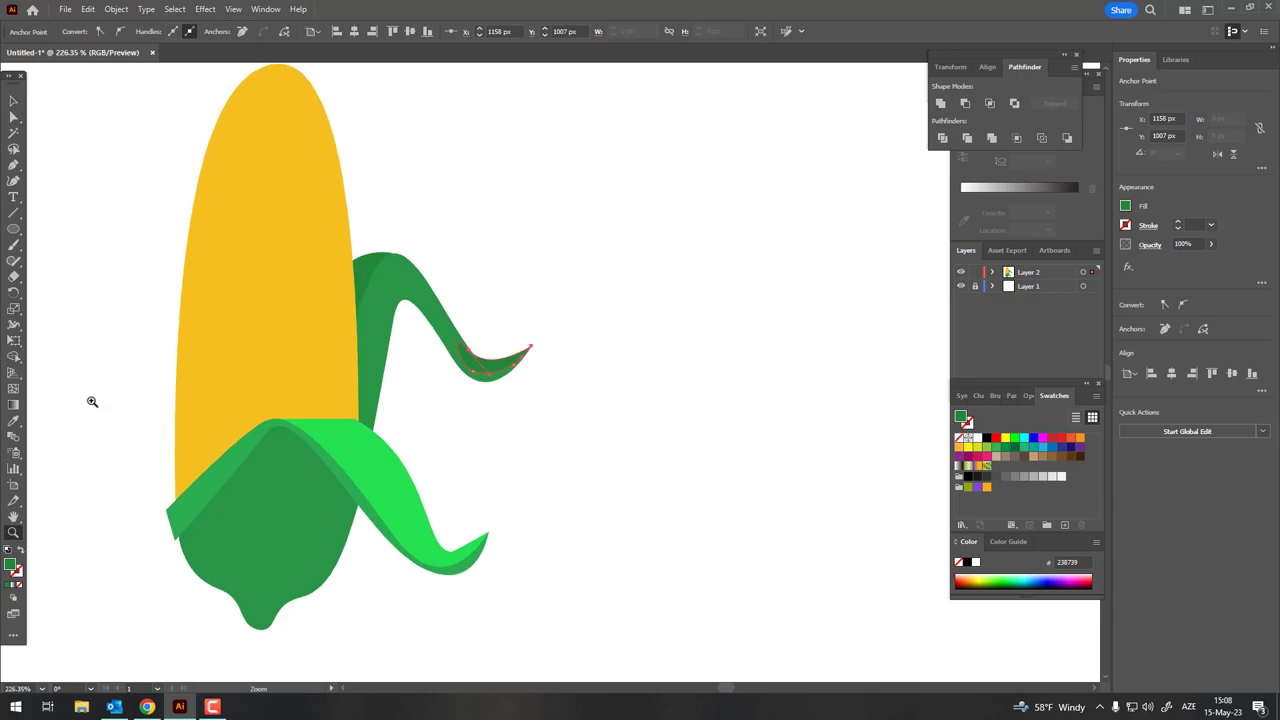
- Send the tip fold shape behind the leaf
scroll(481, 330, "up", 2)
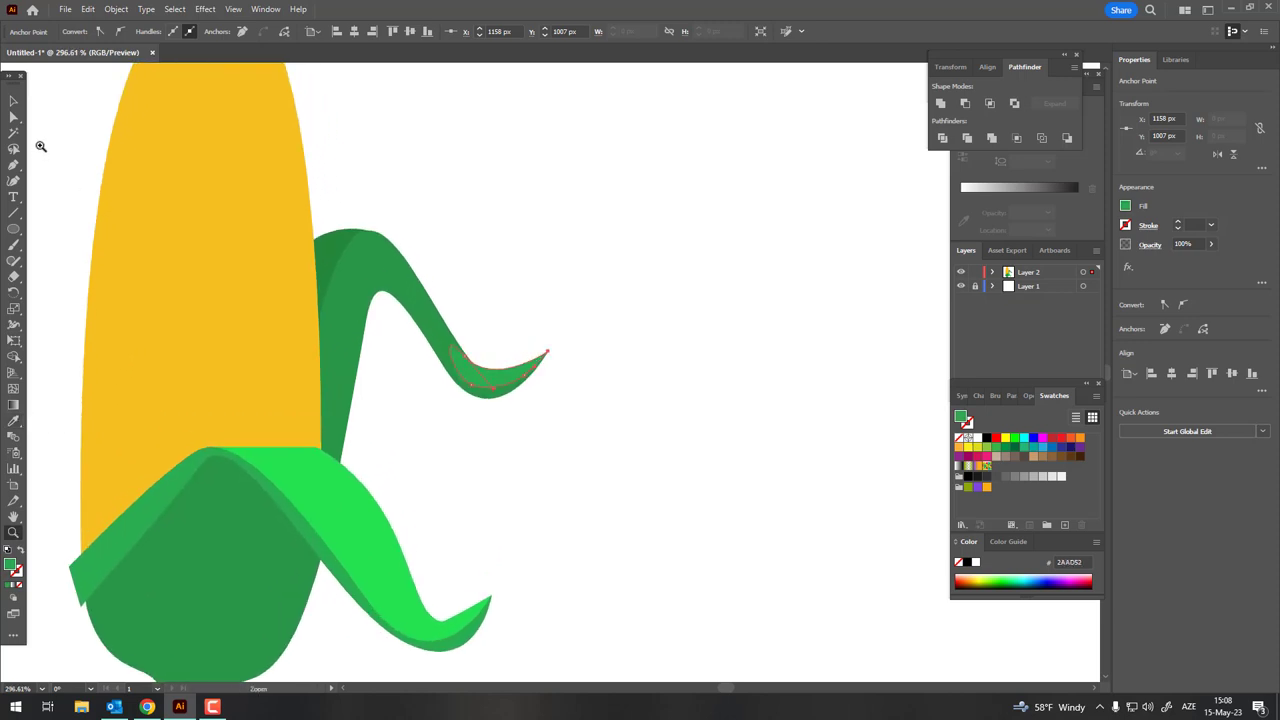
left_click(14, 100)
left_click(498, 376)
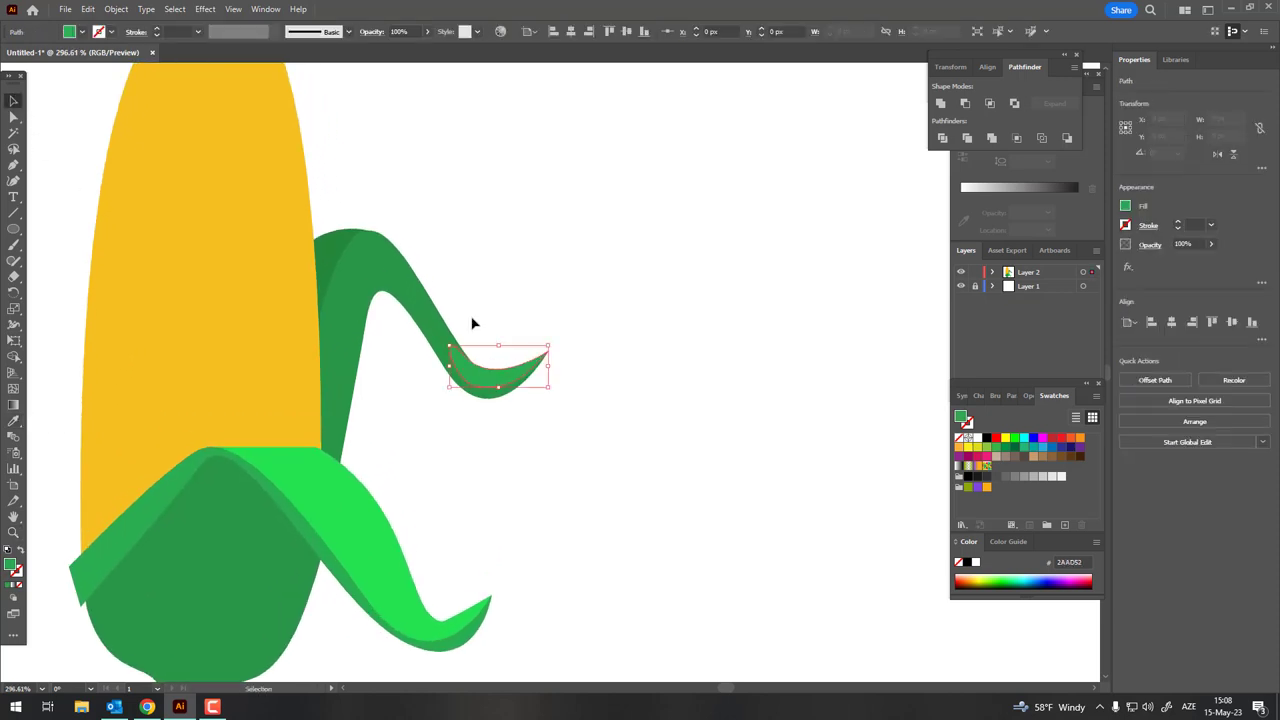
left_click(116, 9)
left_click(328, 83)
scroll(547, 436, "down", 2)
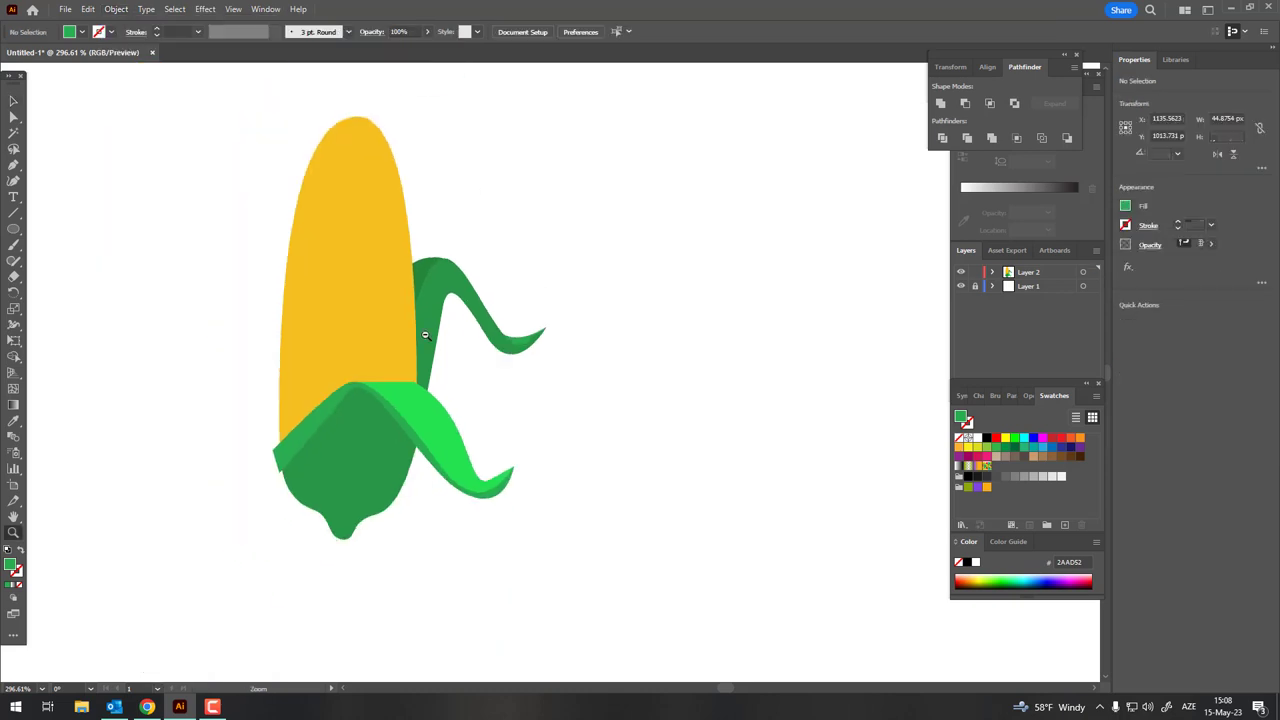
scroll(547, 436, "up", 1)
scroll(547, 436, "up", 1)
scroll(350, 405, "up", 1)
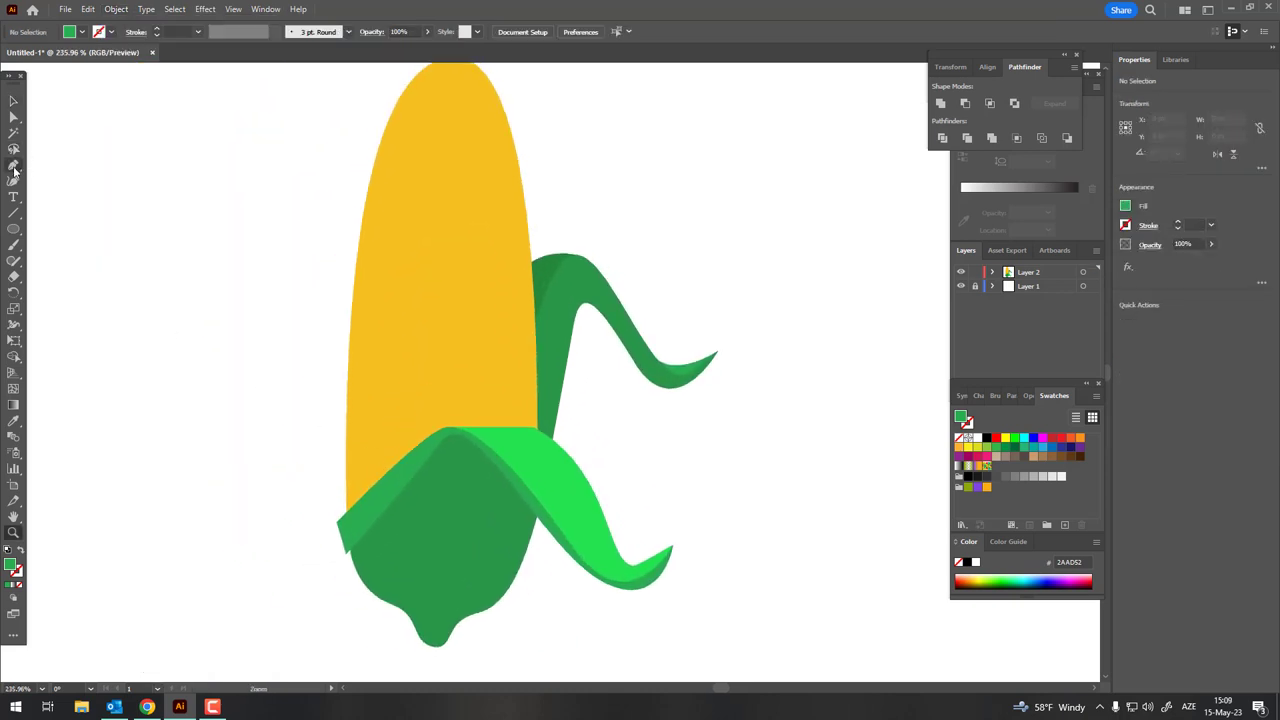
- Pen-draw a tall pointed leaf with a curved base on the cob's left, then send it to back
left_click_drag(426, 489, 328, 138)
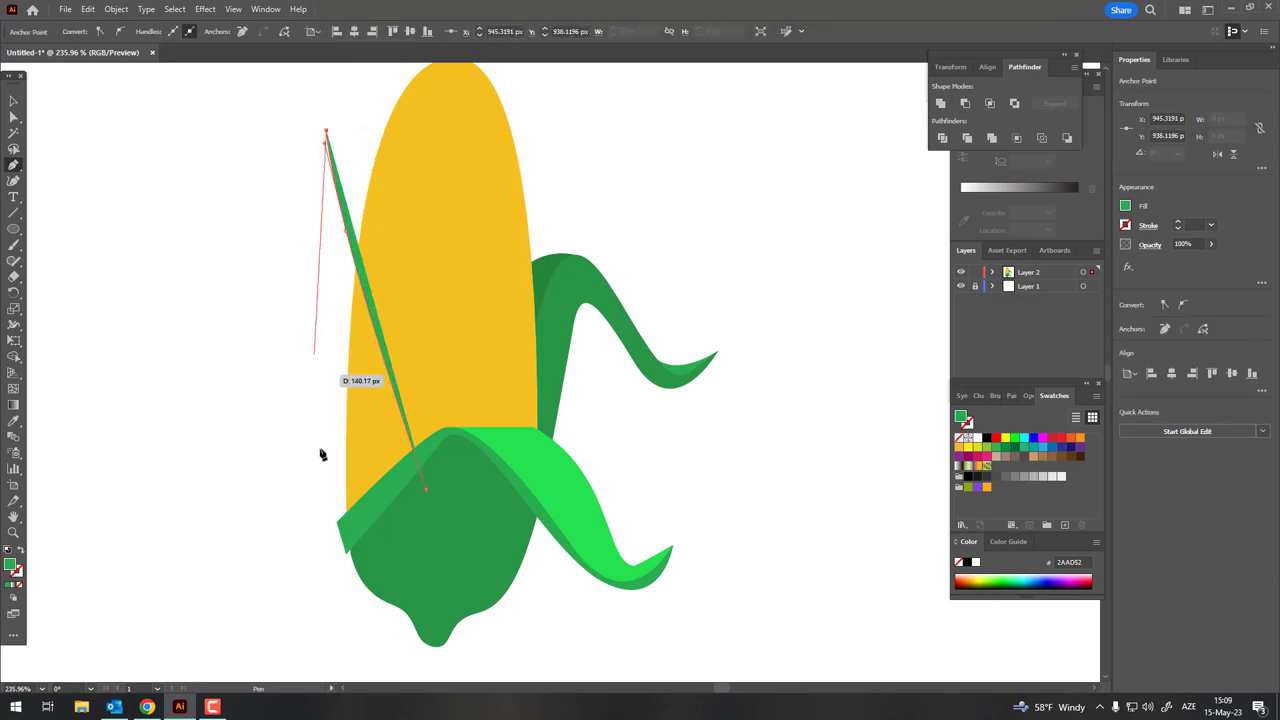
mouse_move(368, 556)
left_mouse_down()
mouse_move(437, 622)
mouse_move(429, 494)
left_mouse_up()
left_click(12, 101)
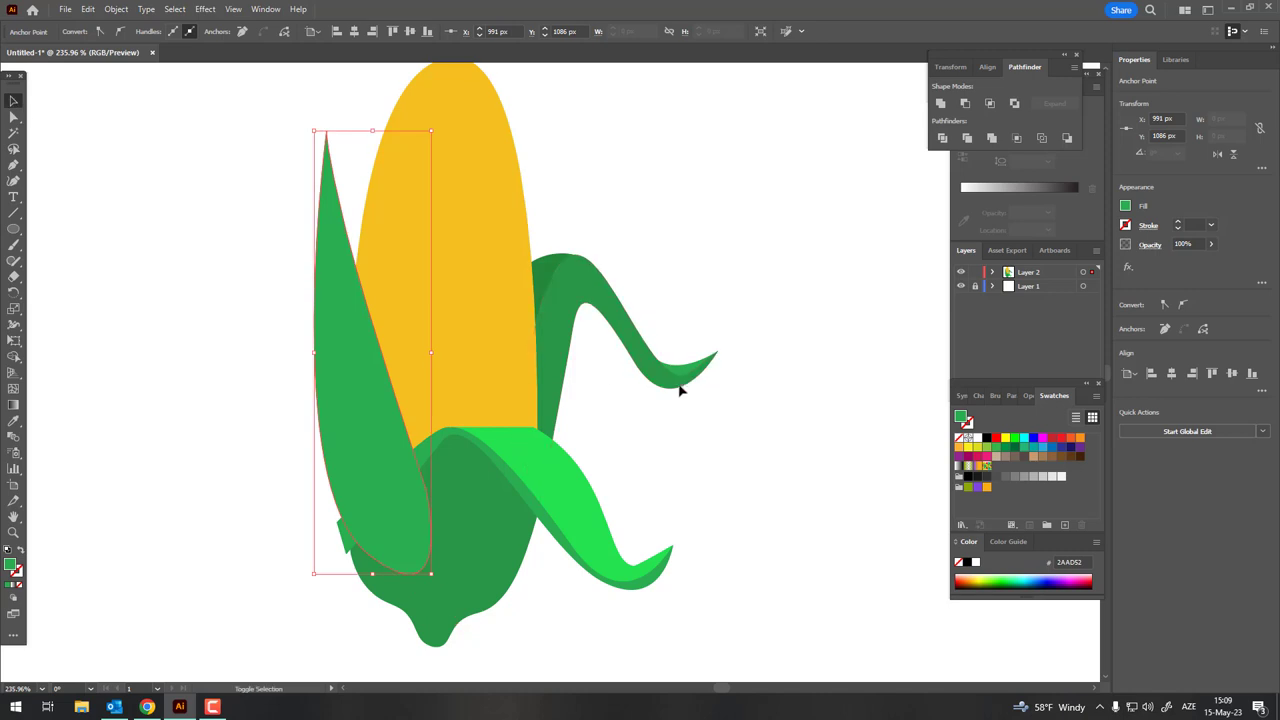
left_click_drag(283, 305, 284, 301)
left_click(116, 9)
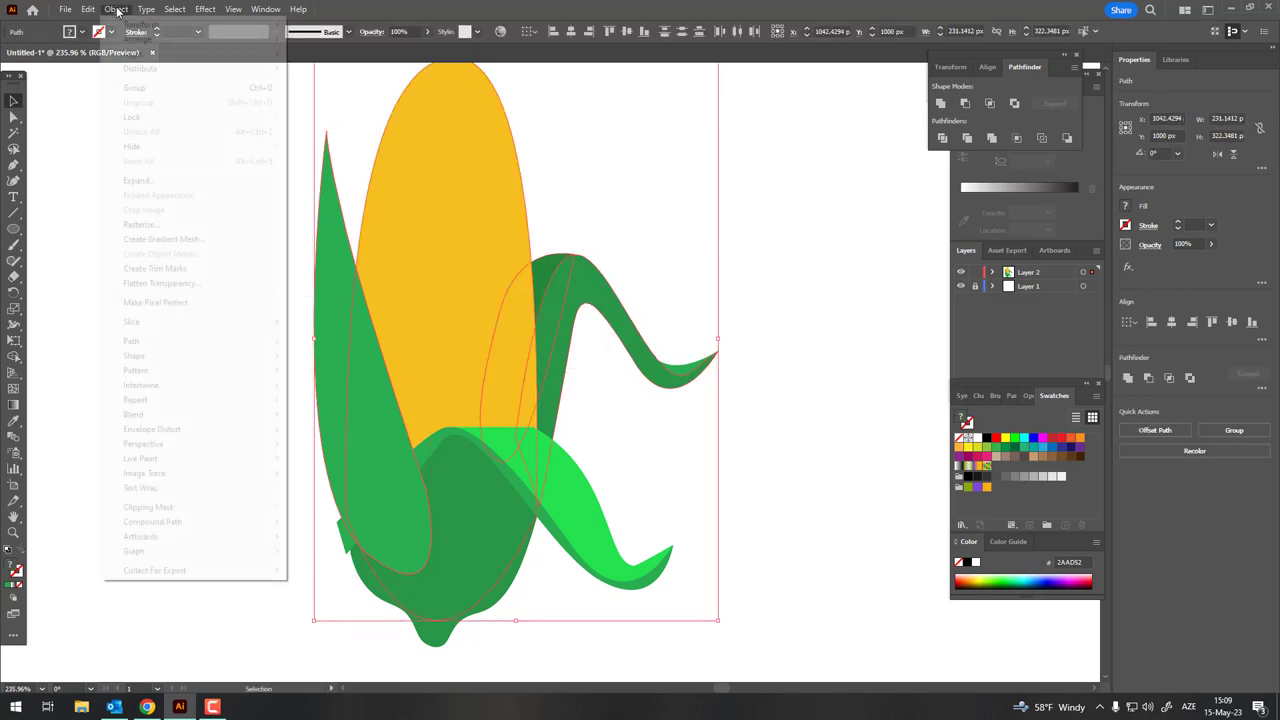
left_click(330, 89)
left_click(760, 349)
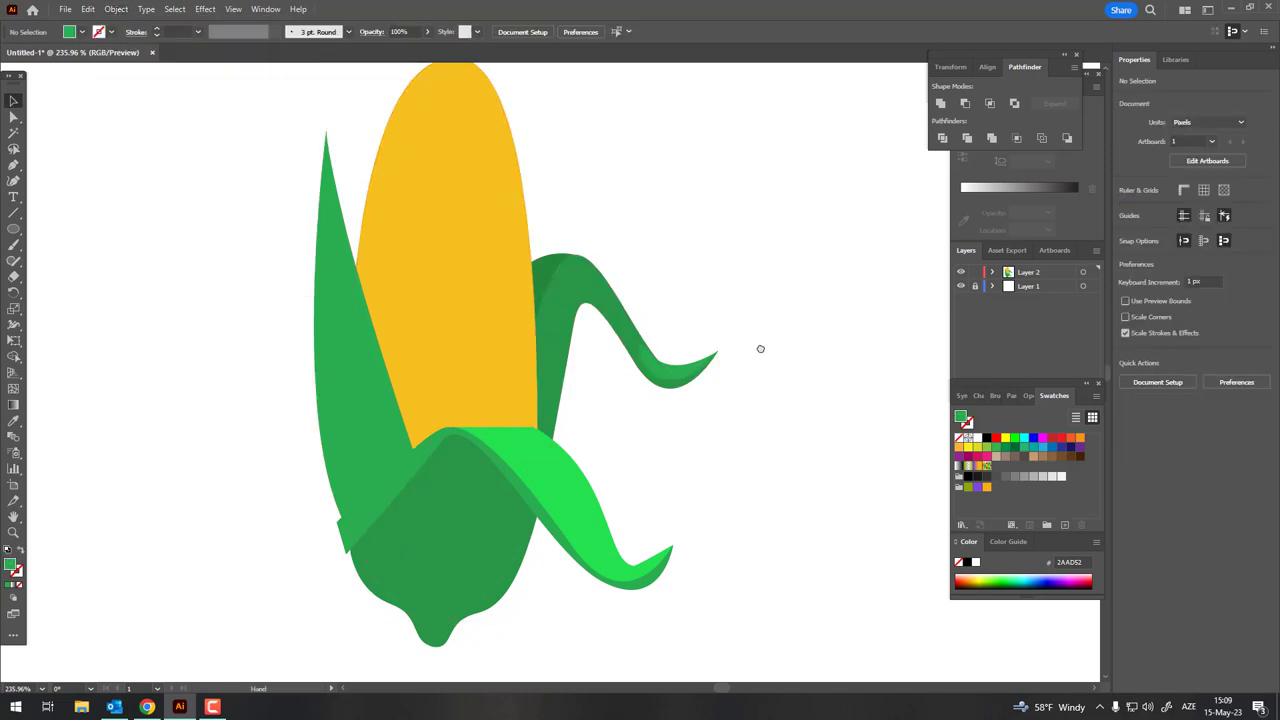
scroll(627, 537, "up", 1)
left_click(388, 450)
- Eyedrop the dark green onto the tall left leaf
left_click(14, 421)
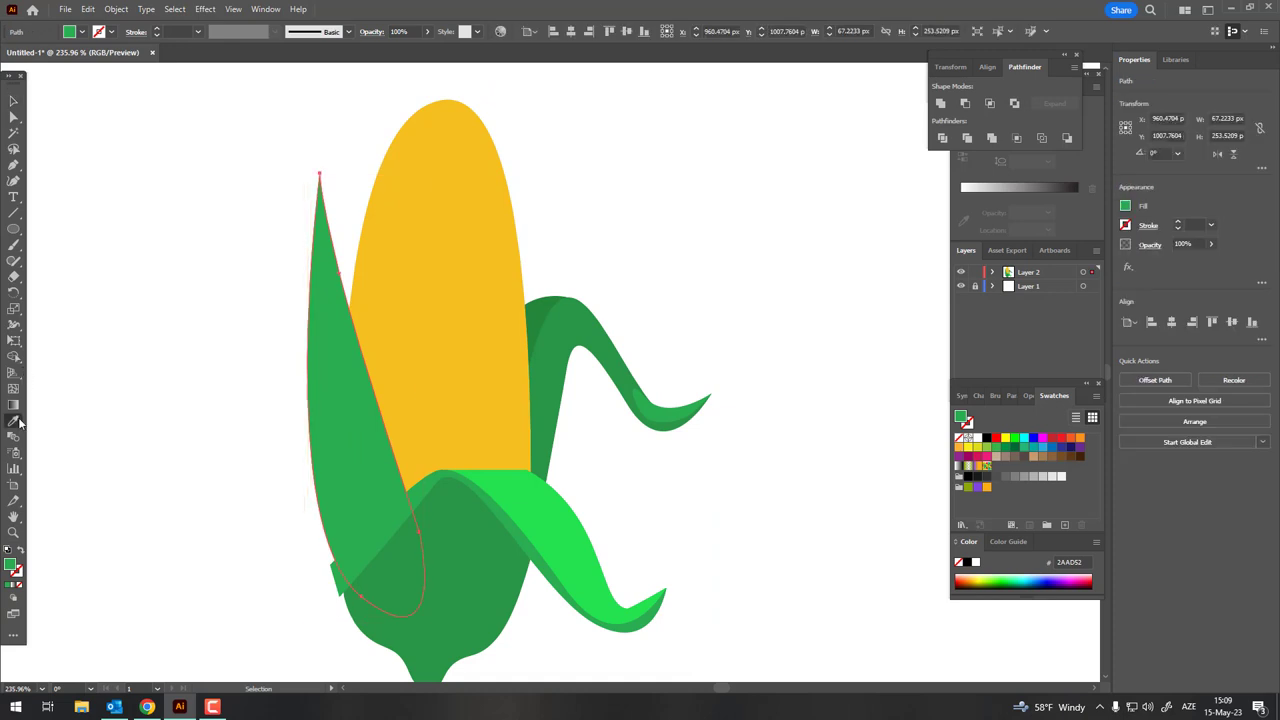
left_click(453, 585)
scroll(423, 394, "down", 2)
scroll(651, 389, "up", 2)
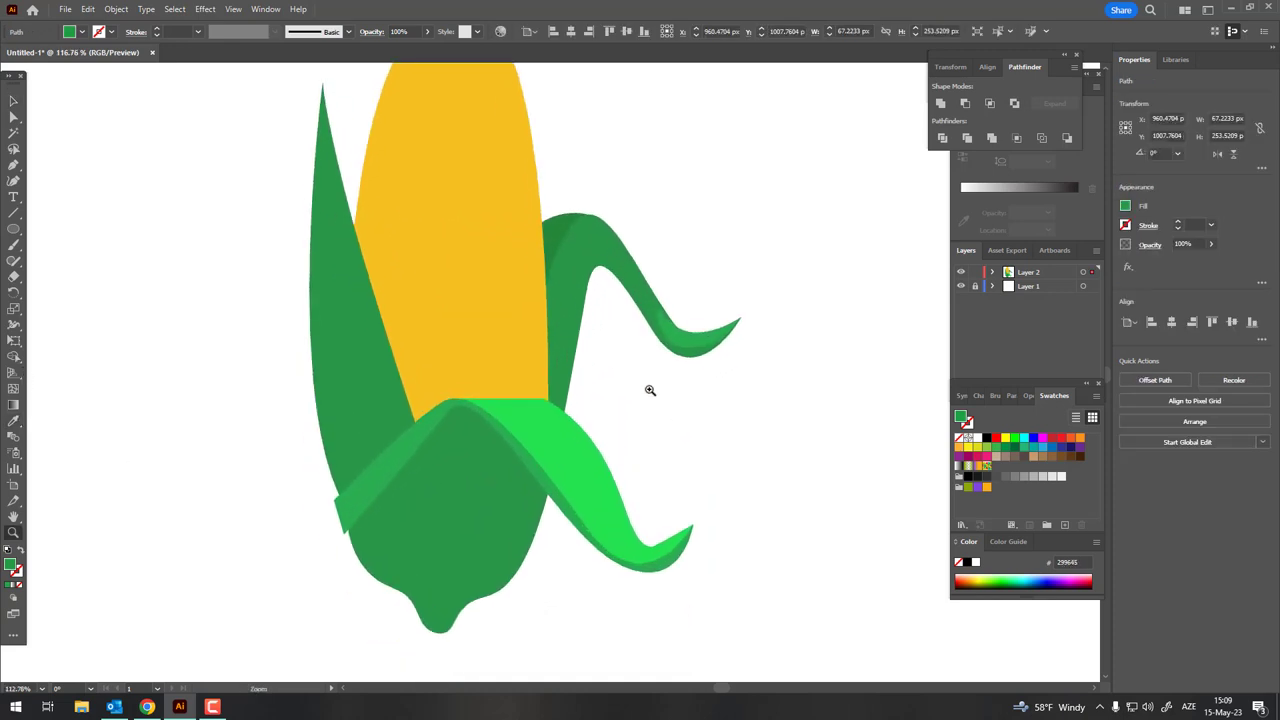
scroll(651, 389, "up", 1)
scroll(560, 373, "up", 2)
key("v")
left_click(103, 147)
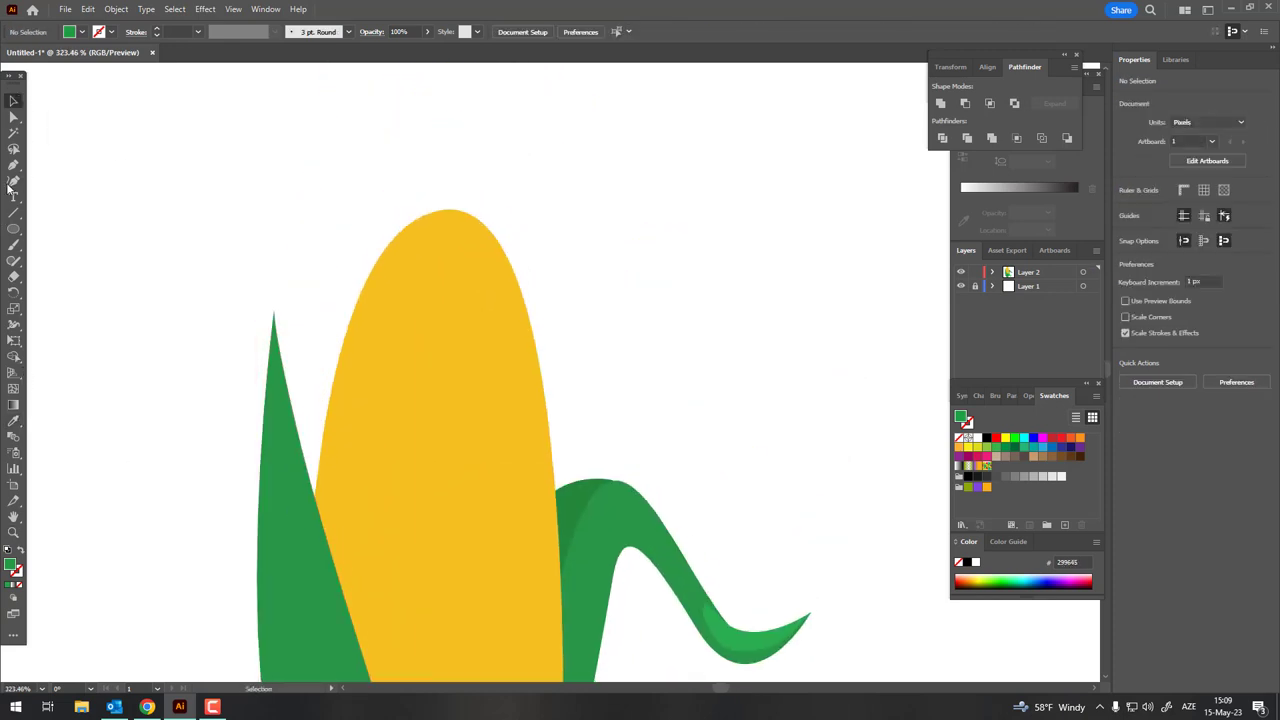
- Pen-draw a narrow shading piece from the leaf tip down along the cob
key("p")
left_click(274, 313)
left_click_drag(381, 561, 398, 654)
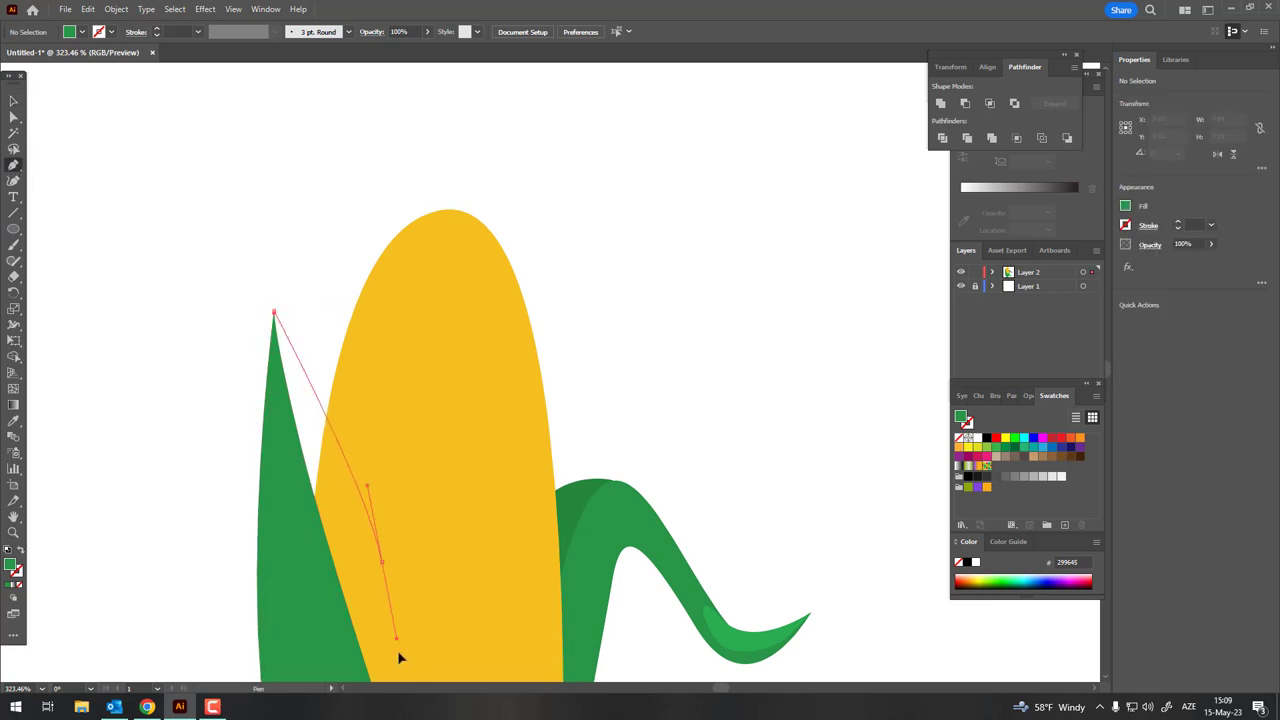
left_click(274, 313)
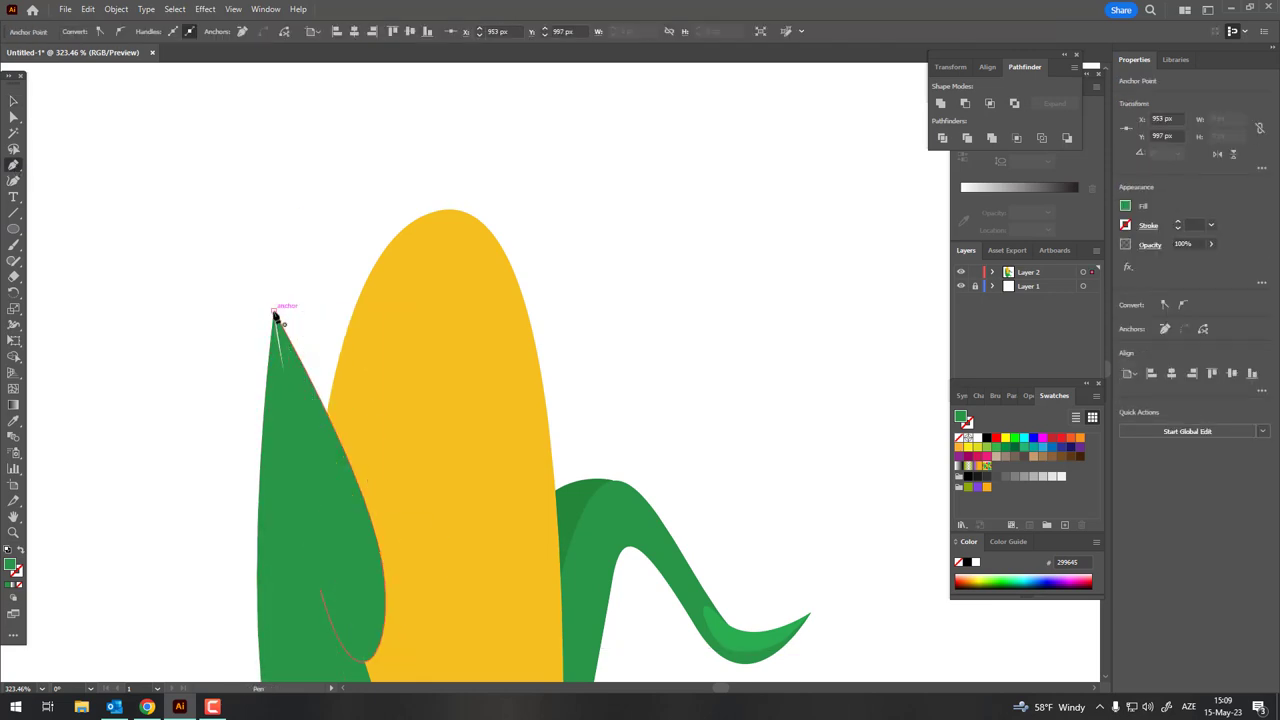
scroll(283, 336, "down", 1)
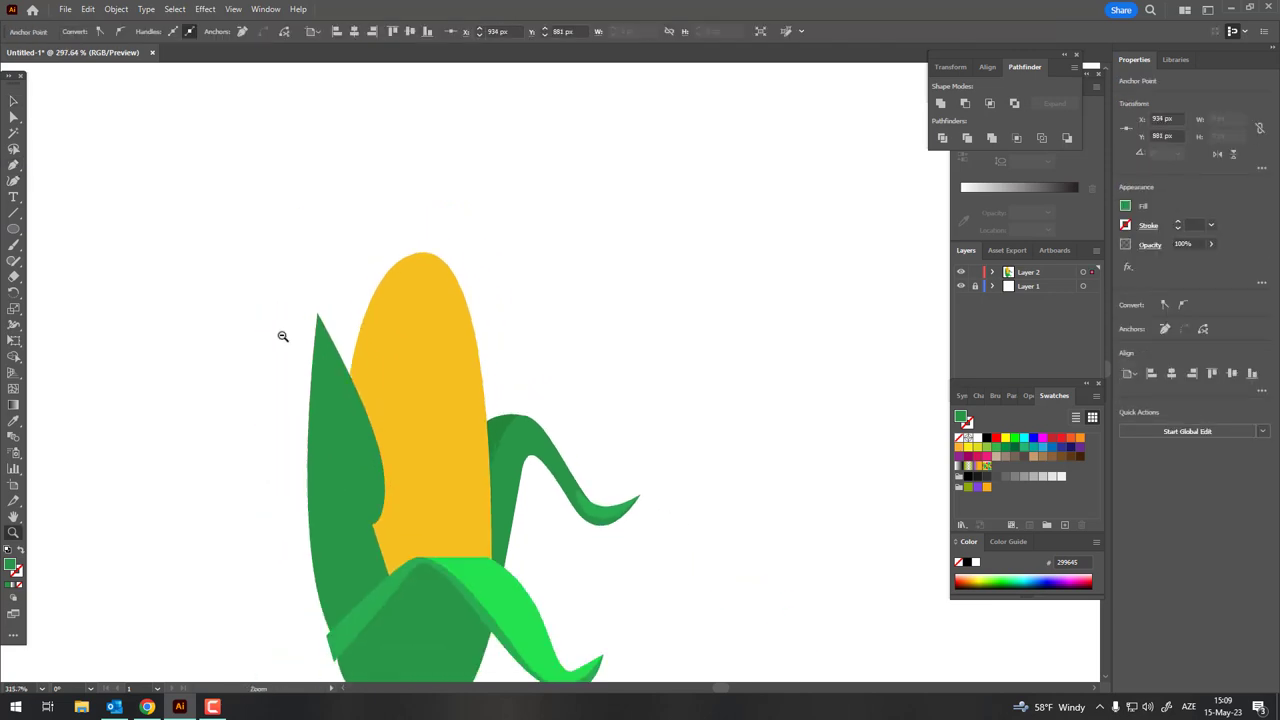
- Eyedrop green 238739 into the shading piece and send it behind the cob
left_click(13, 415)
left_click(502, 418)
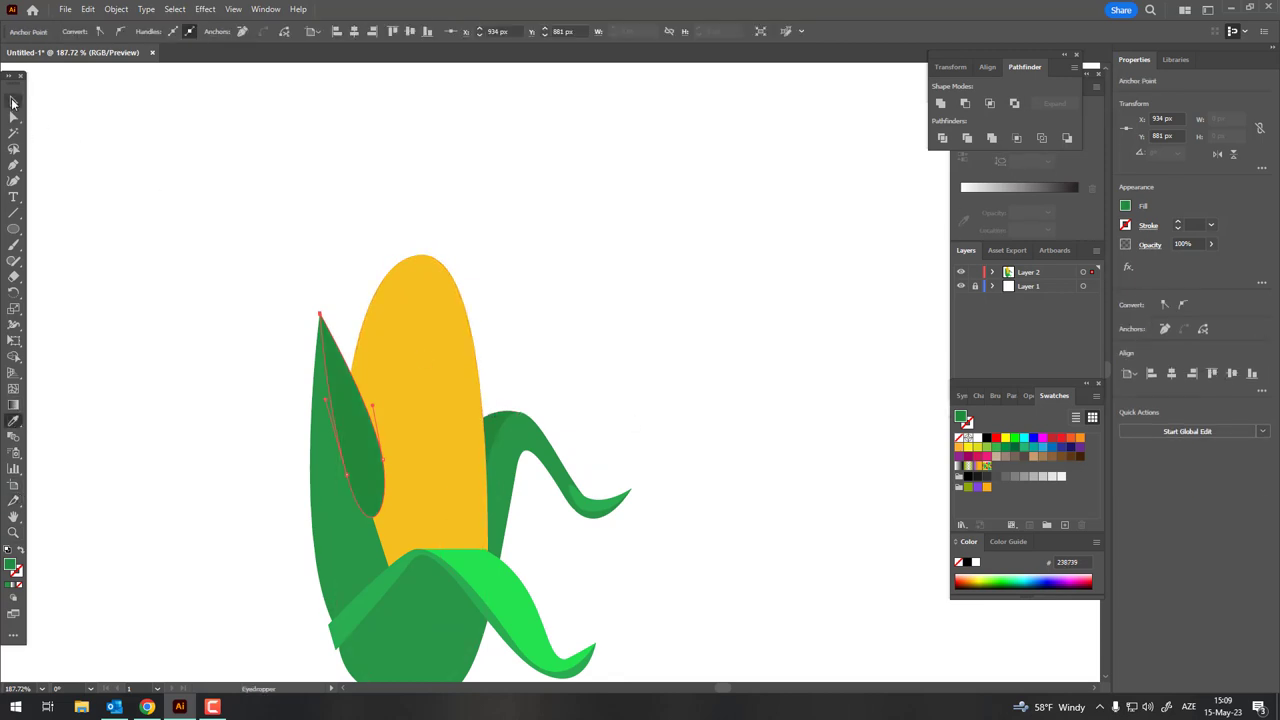
left_click(13, 101)
left_click(214, 266)
left_click(329, 336)
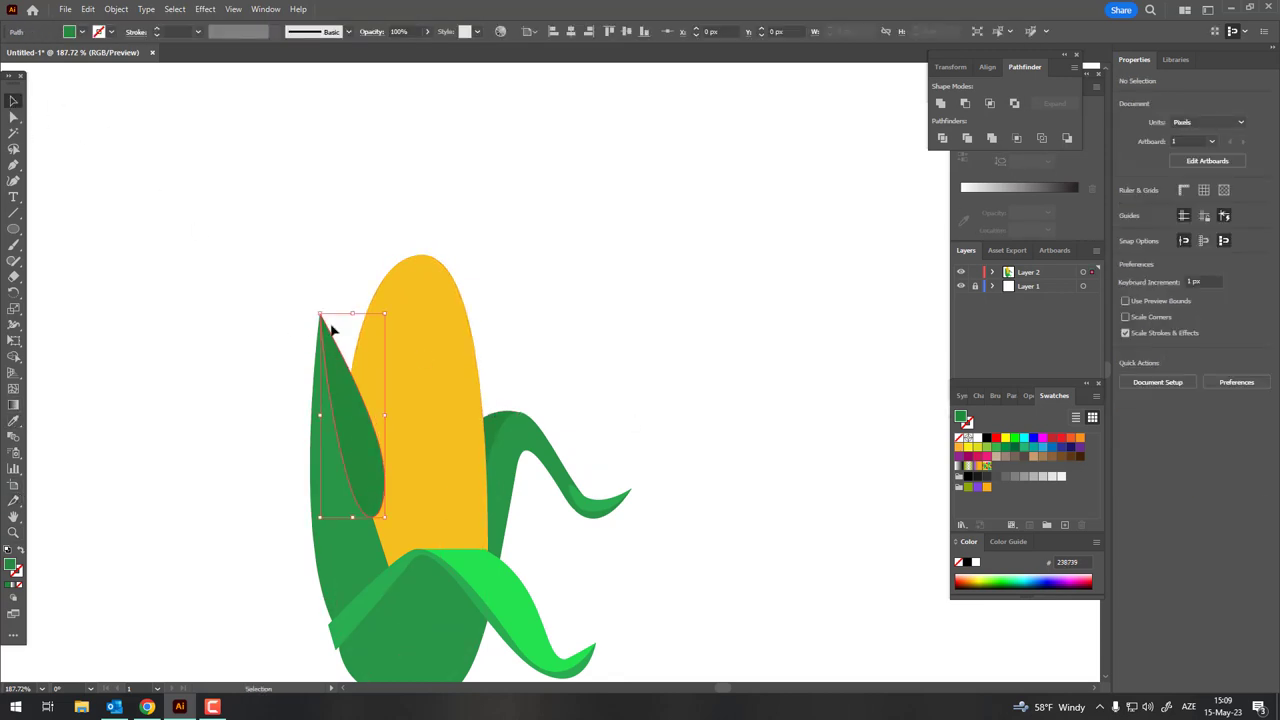
left_click(127, 10)
mouse_move(138, 39)
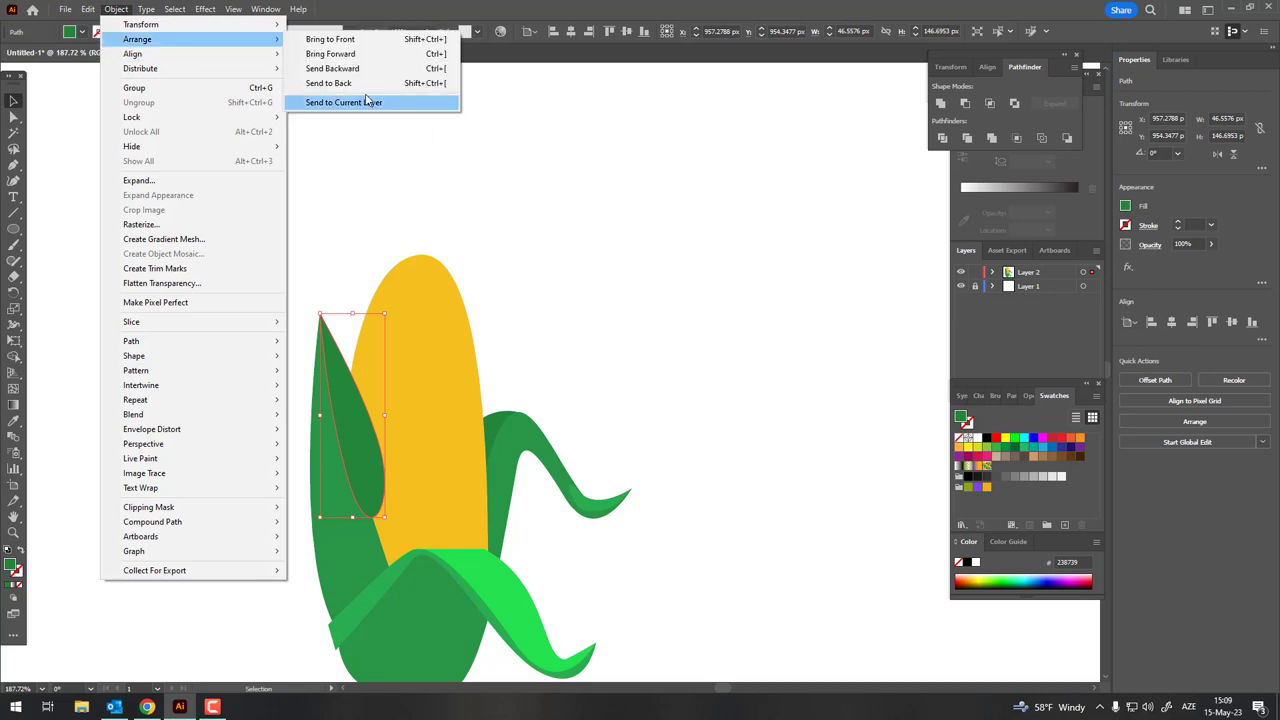
left_click(328, 83)
key("z")
mouse_move(651, 266)
left_mouse_down()
mouse_move(463, 300)
mouse_move(667, 319)
mouse_move(551, 431)
left_mouse_up()
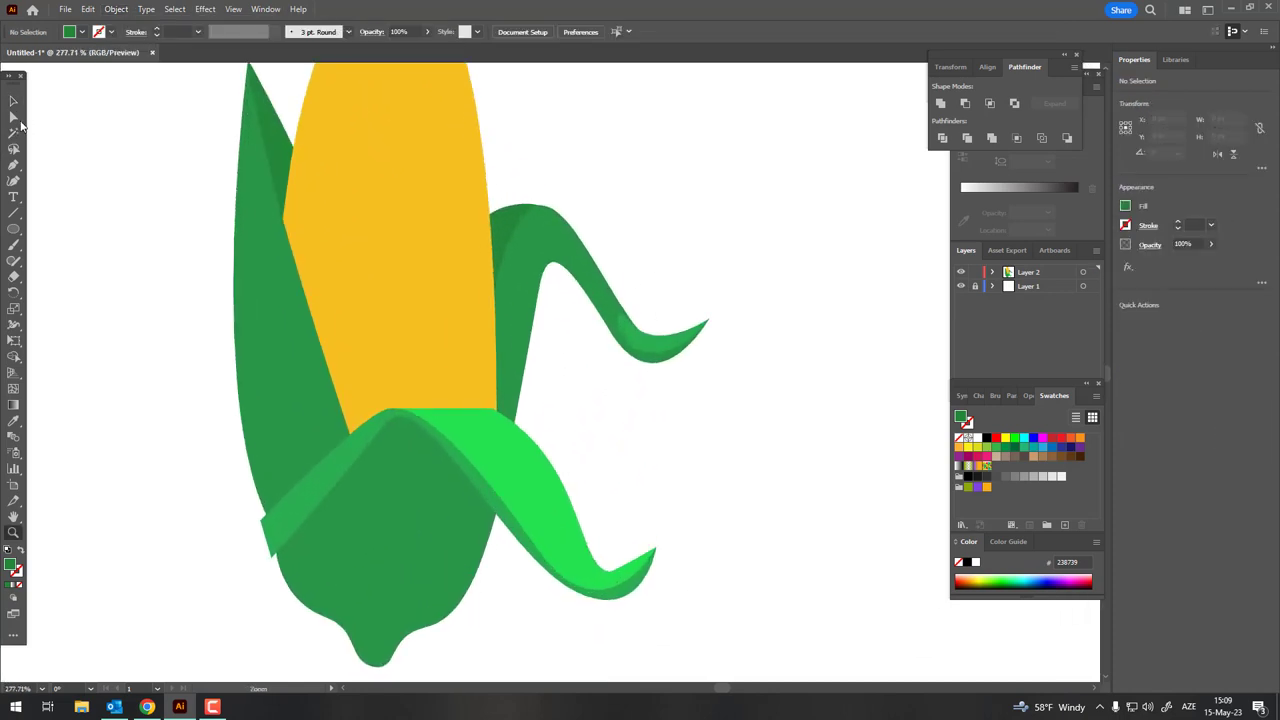
- Pull the front leaf's anchor, then remove and raise anchors with Curvature to smooth its peak
left_click_drag(257, 527, 311, 508)
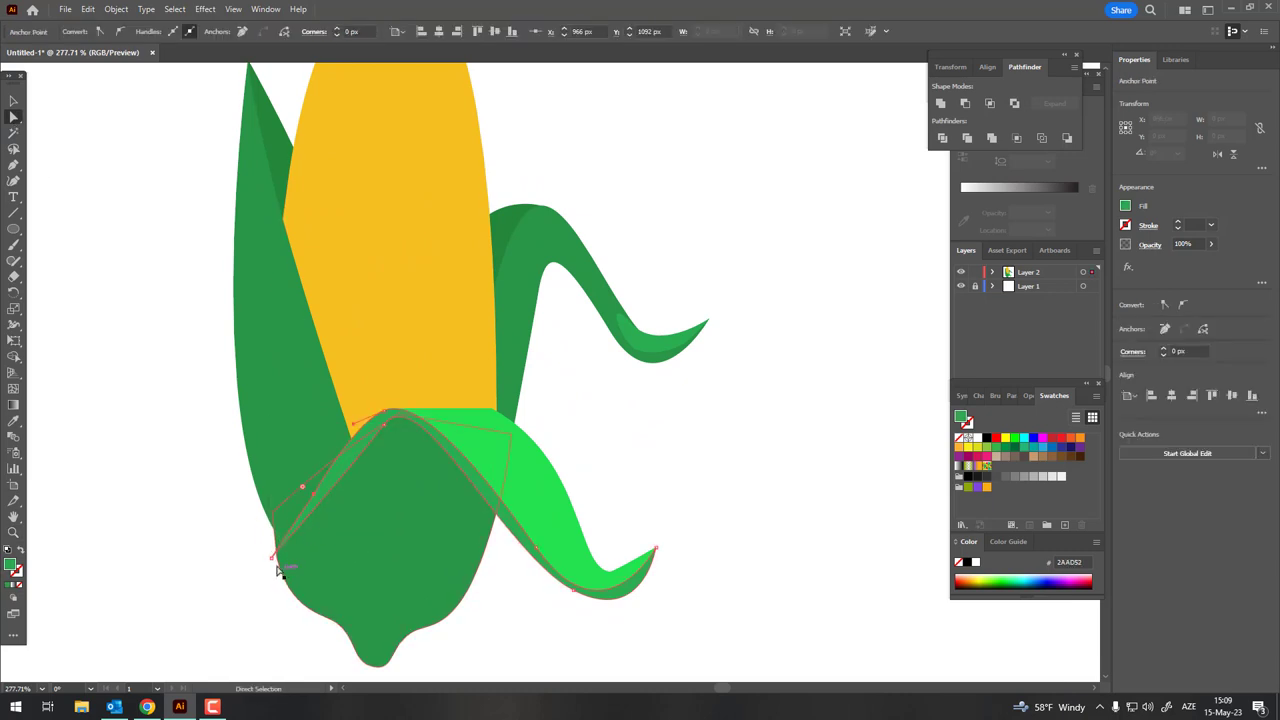
left_click_drag(314, 497, 314, 494)
key("z")
mouse_move(351, 449)
left_mouse_down()
mouse_move(318, 523)
mouse_move(505, 528)
left_mouse_up()
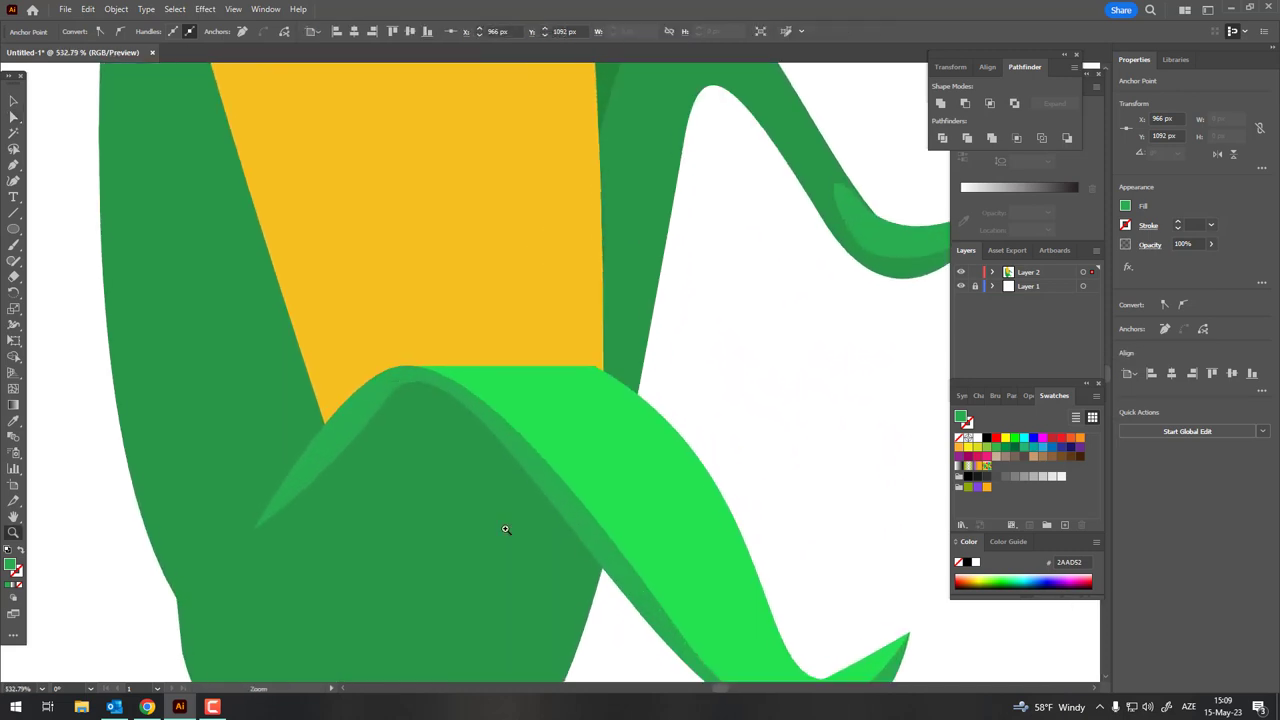
left_click(15, 181)
left_click(376, 403)
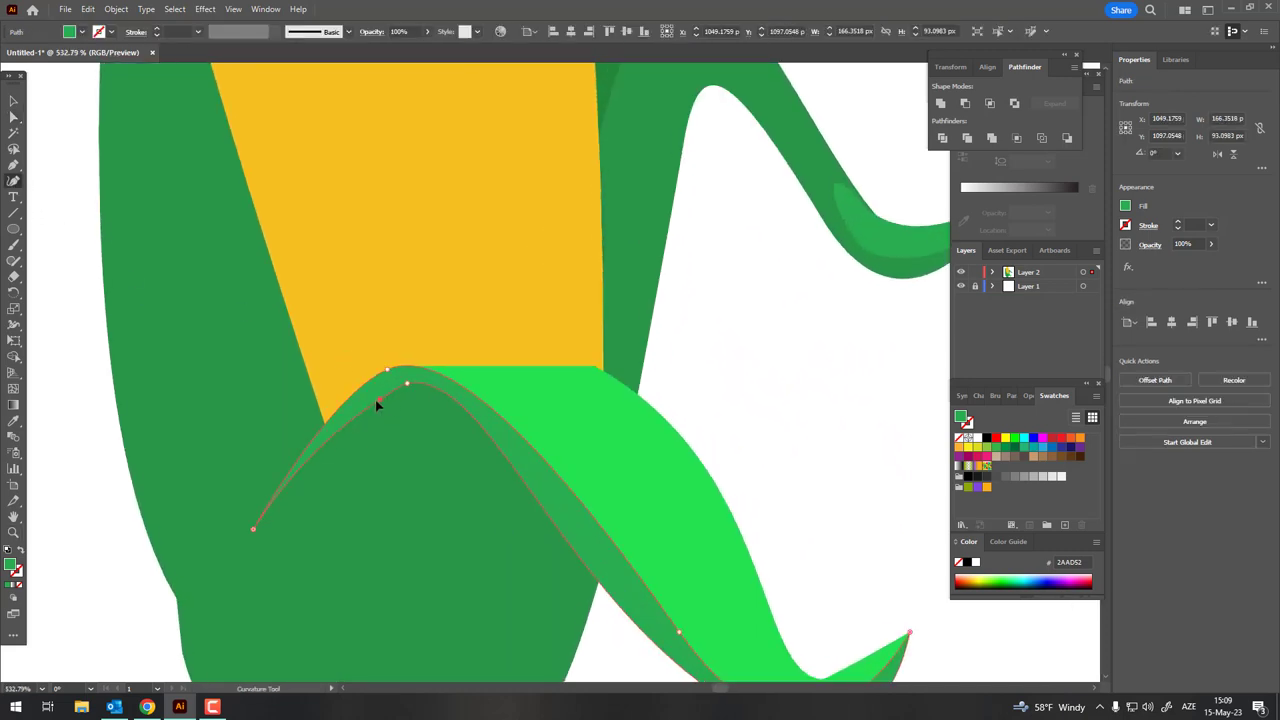
left_click_drag(377, 404, 378, 399)
mouse_move(451, 364)
left_mouse_down()
mouse_move(472, 430)
mouse_move(423, 506)
mouse_move(563, 569)
mouse_move(429, 423)
mouse_move(413, 516)
mouse_move(417, 477)
left_mouse_up()
left_click(15, 102)
- Eyedrop dark green 238739 into both the tall left leaf and its shading piece
left_click(330, 507)
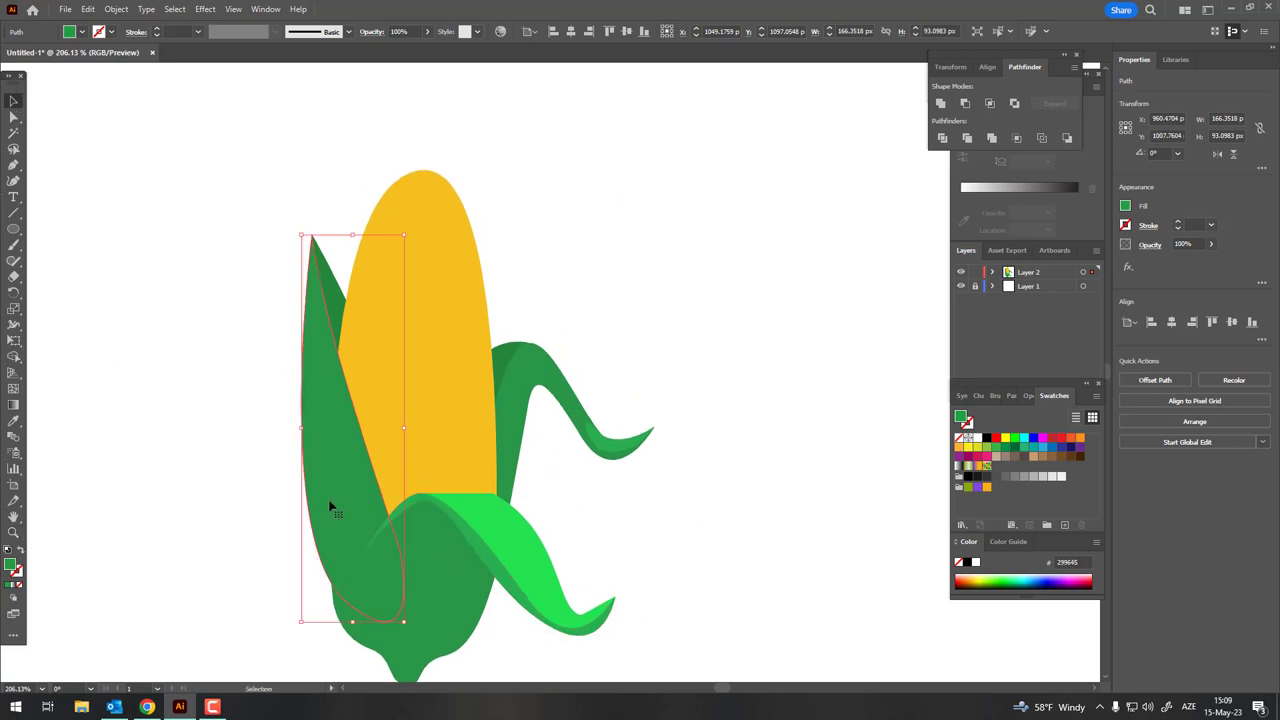
left_click(321, 287, "shift")
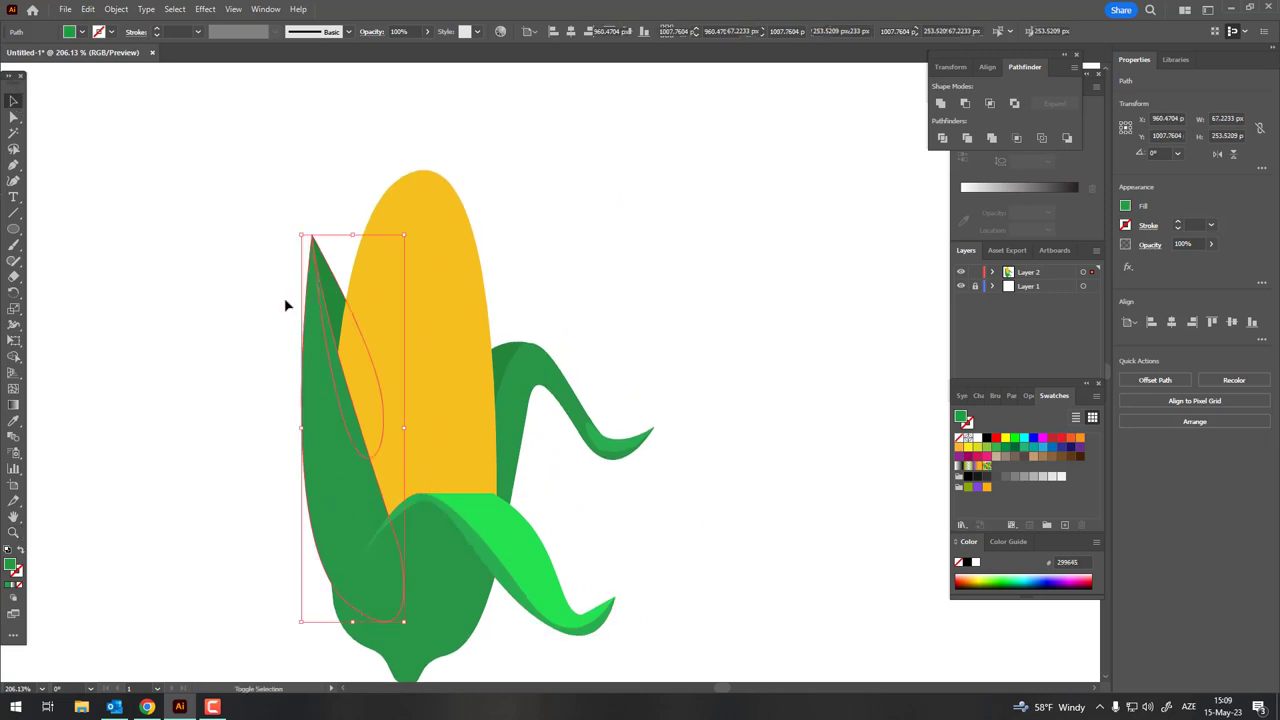
left_click(13, 421)
left_click(505, 347)
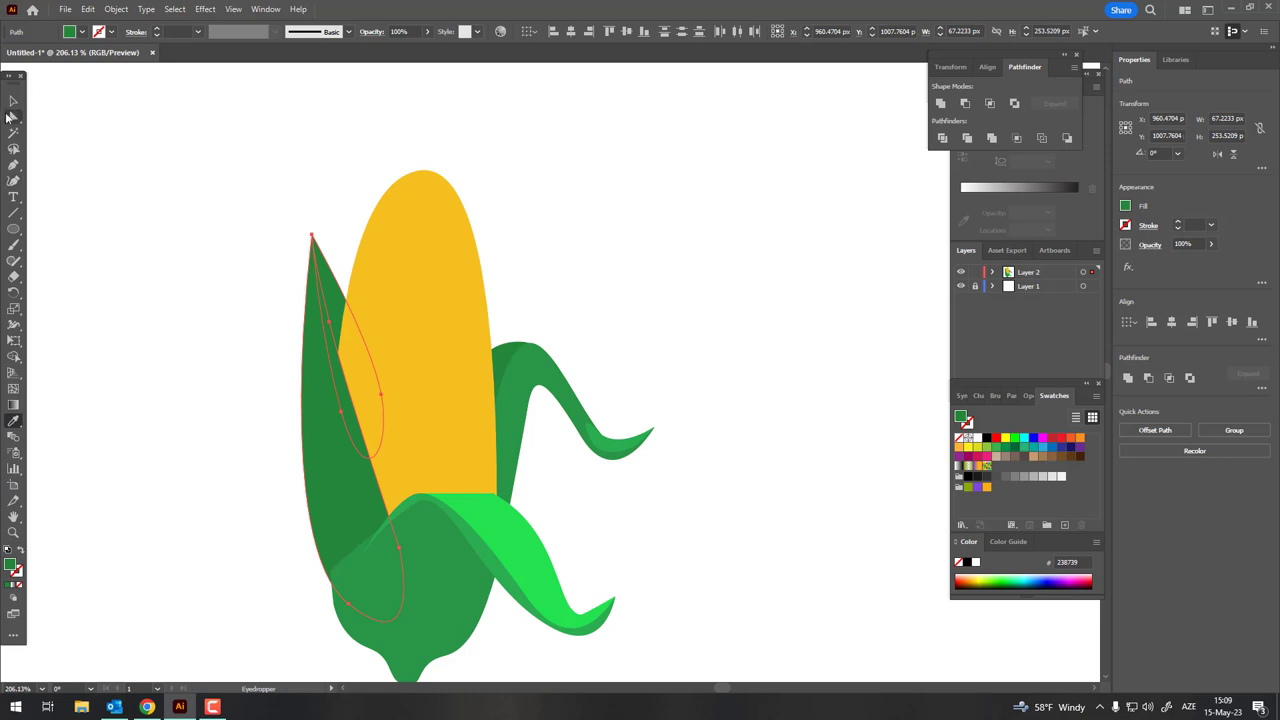
double_click(13, 101)
left_click(708, 454)
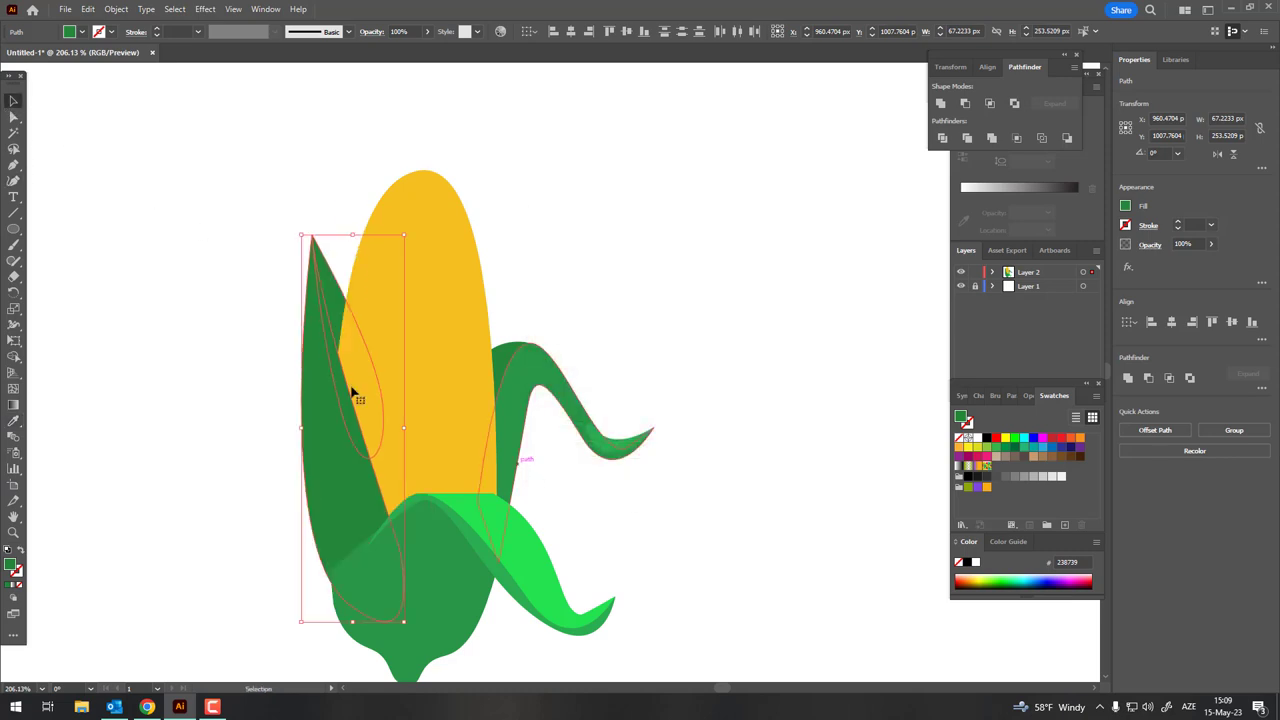
- Set the inner shading piece's fill to the deeper green #227A33
left_click(311, 292)
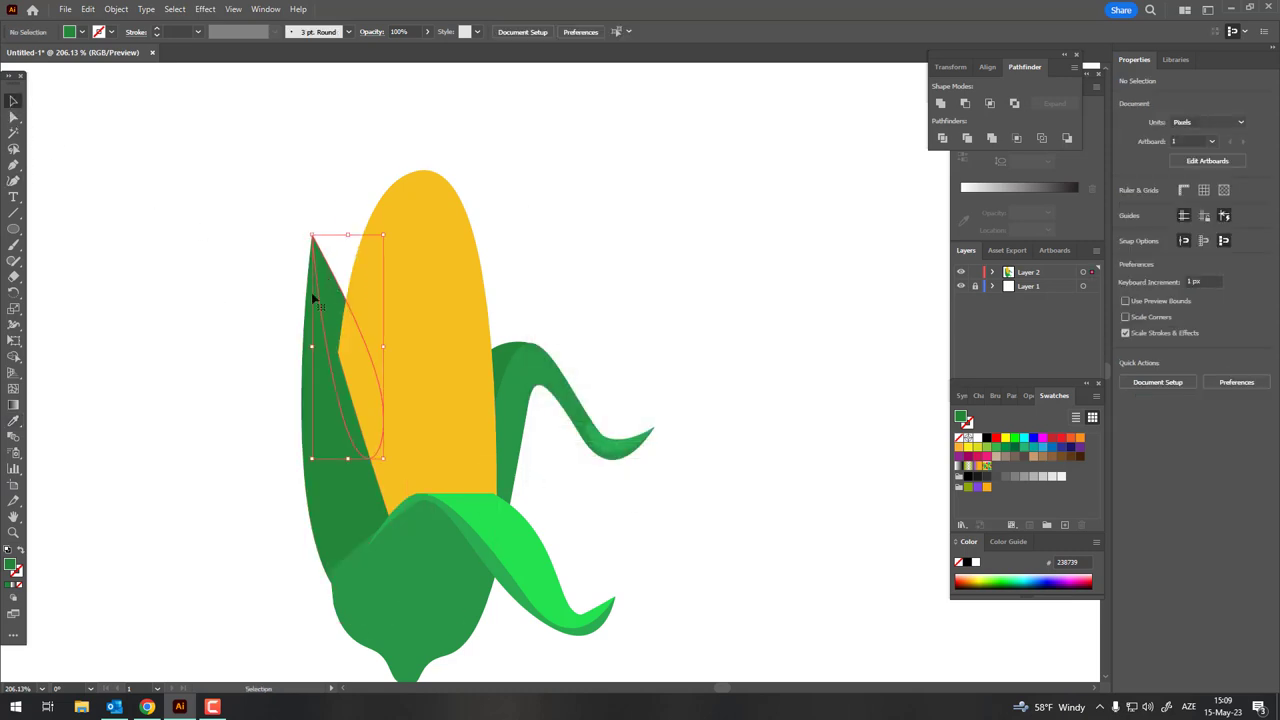
double_click(10, 564)
left_click(971, 271)
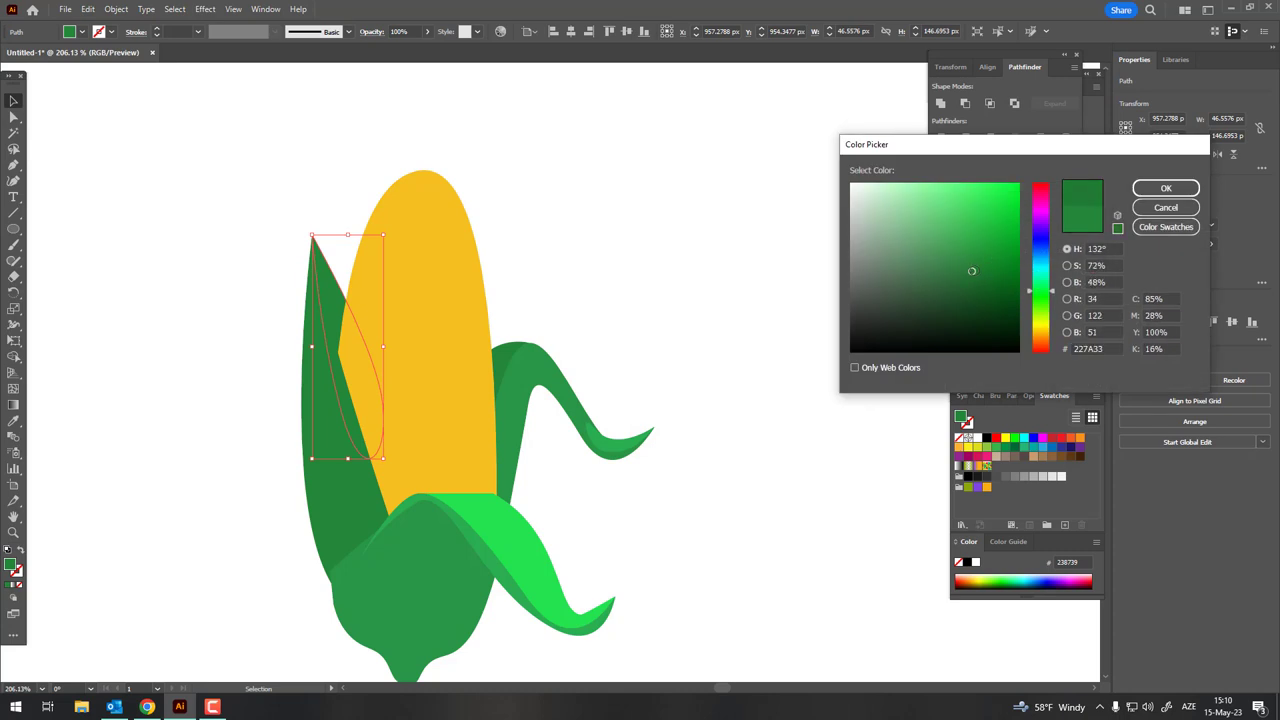
left_click(1166, 188)
left_click(700, 474)
- Zoom in on the front husk and round off its left corner with Direct Selection
key("z")
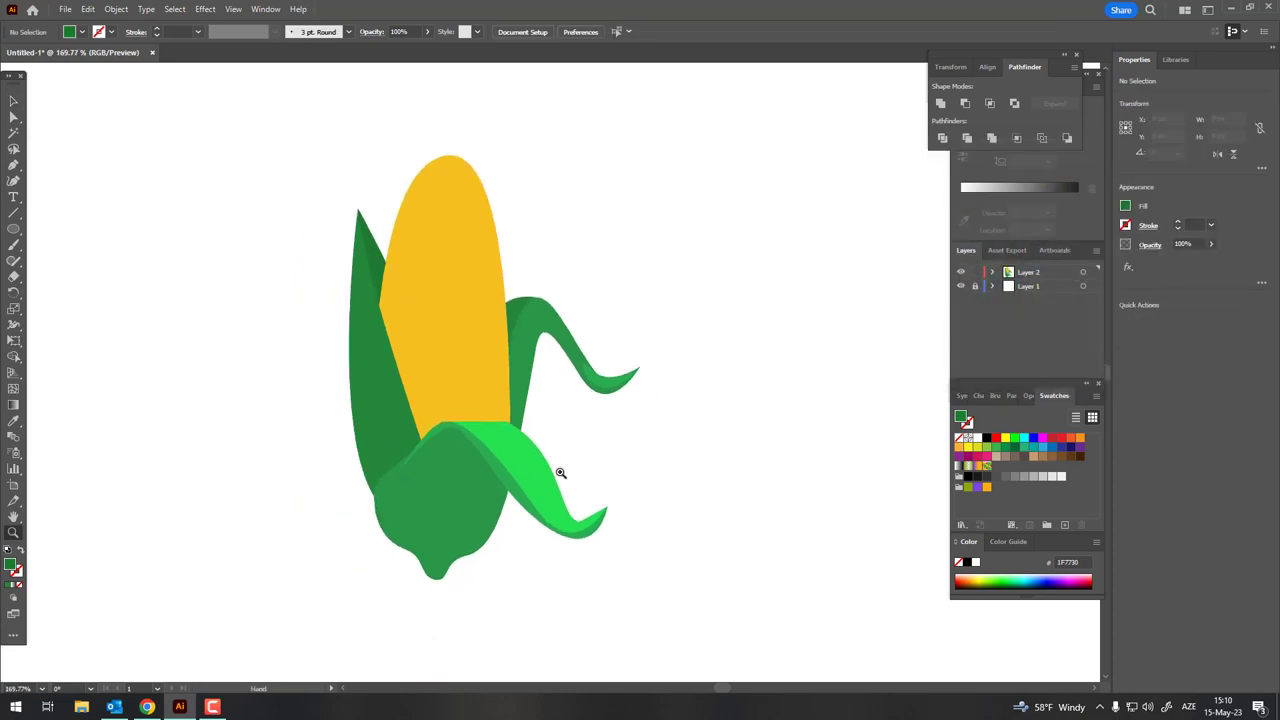
scroll(98, 222, "up", 2)
left_click(12, 112)
left_click(506, 457)
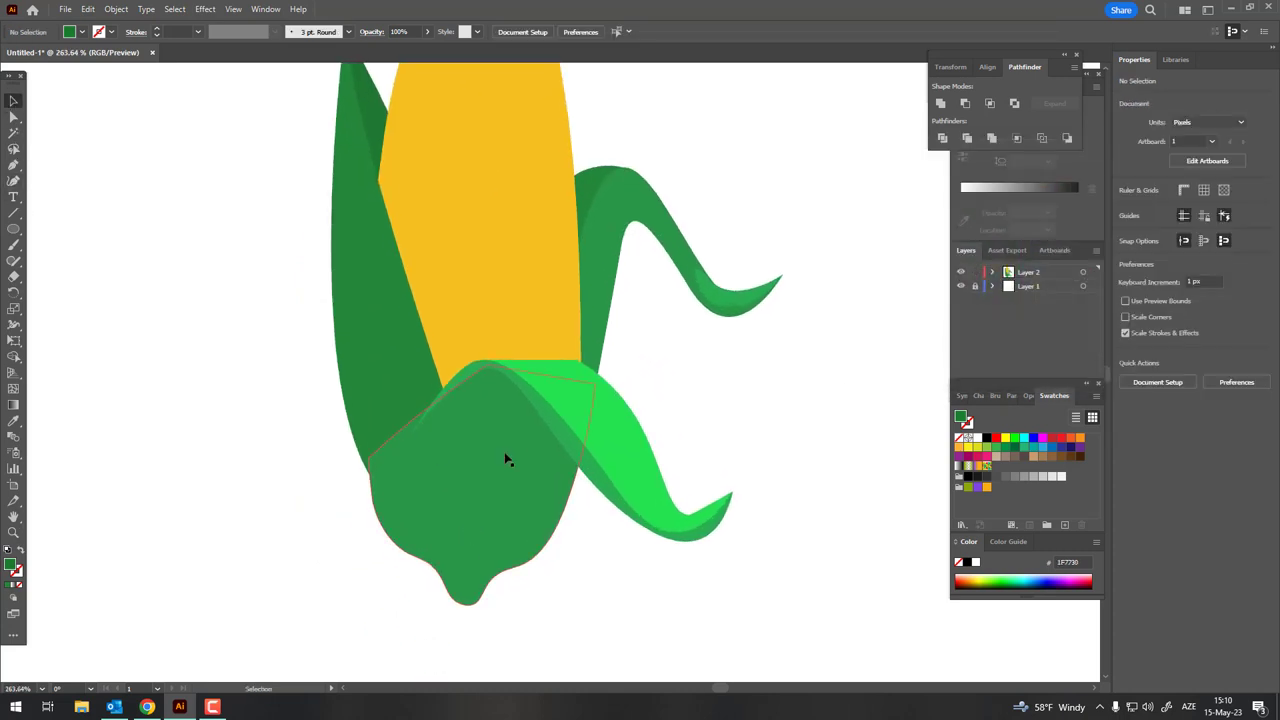
scroll(506, 457, "up", 2)
left_click(14, 118)
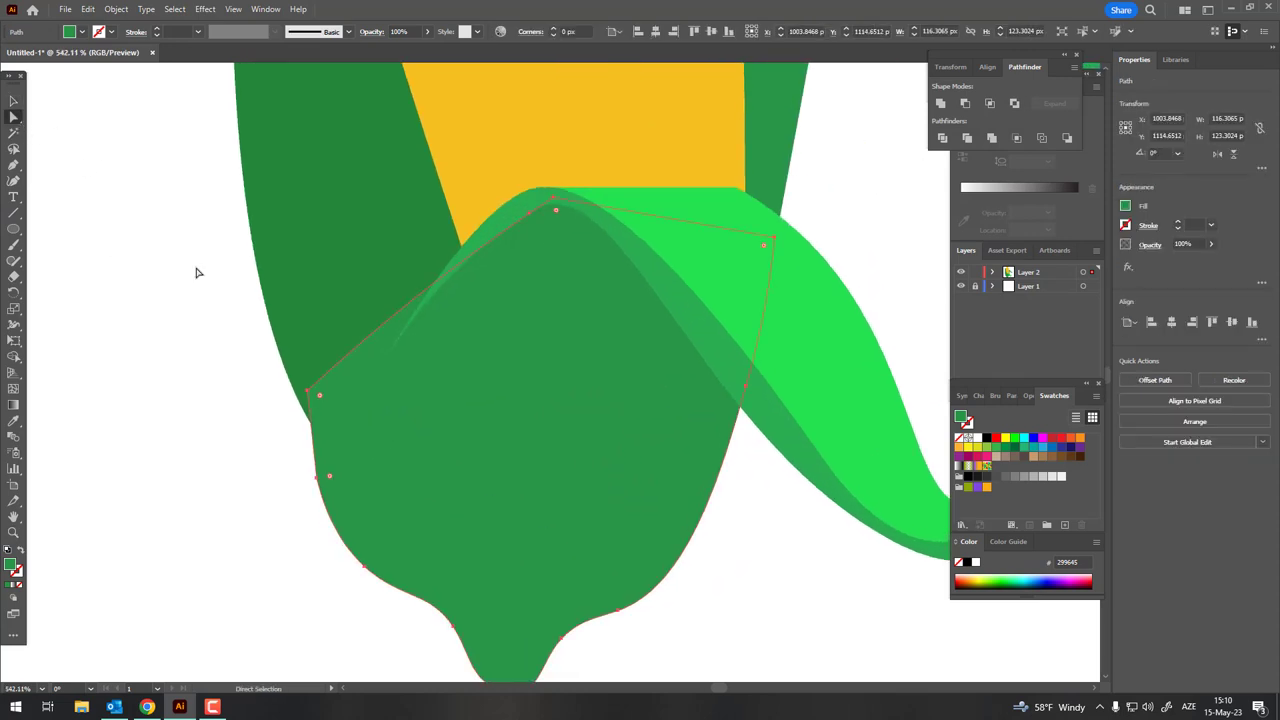
left_click_drag(308, 394, 527, 500)
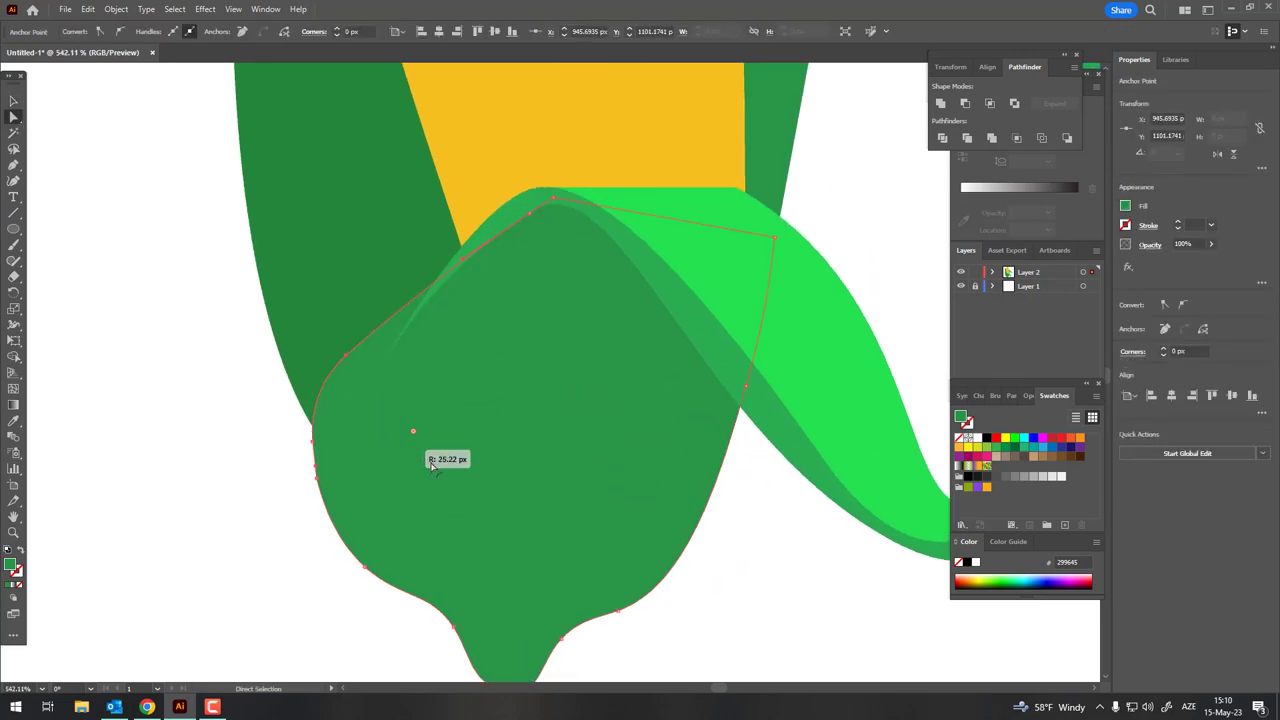
- Nudge the husk's anchors up and lower the top point of its curve
key("z")
scroll(155, 367, "down", 2)
scroll(109, 403, "down", 2)
scroll(226, 434, "up", 1)
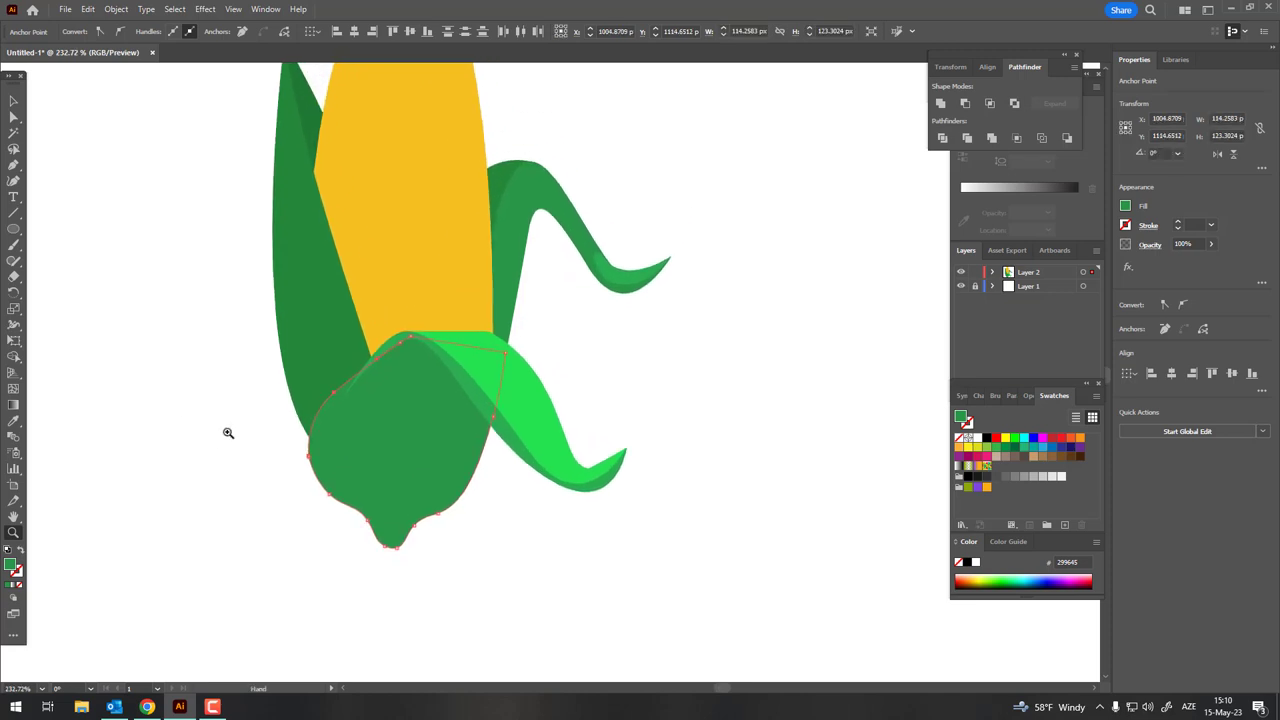
scroll(566, 354, "up", 3)
scroll(511, 543, "up", 2)
scroll(393, 385, "down", 1)
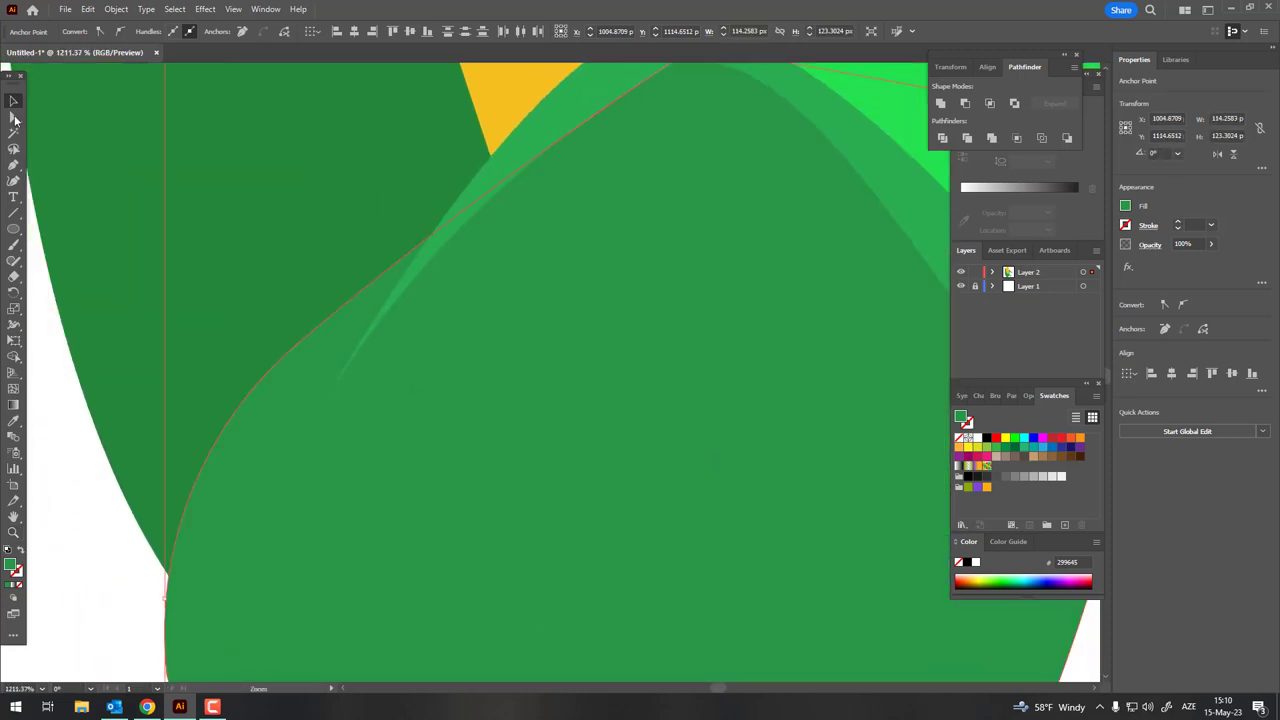
key("a")
left_click_drag(334, 399, 314, 337)
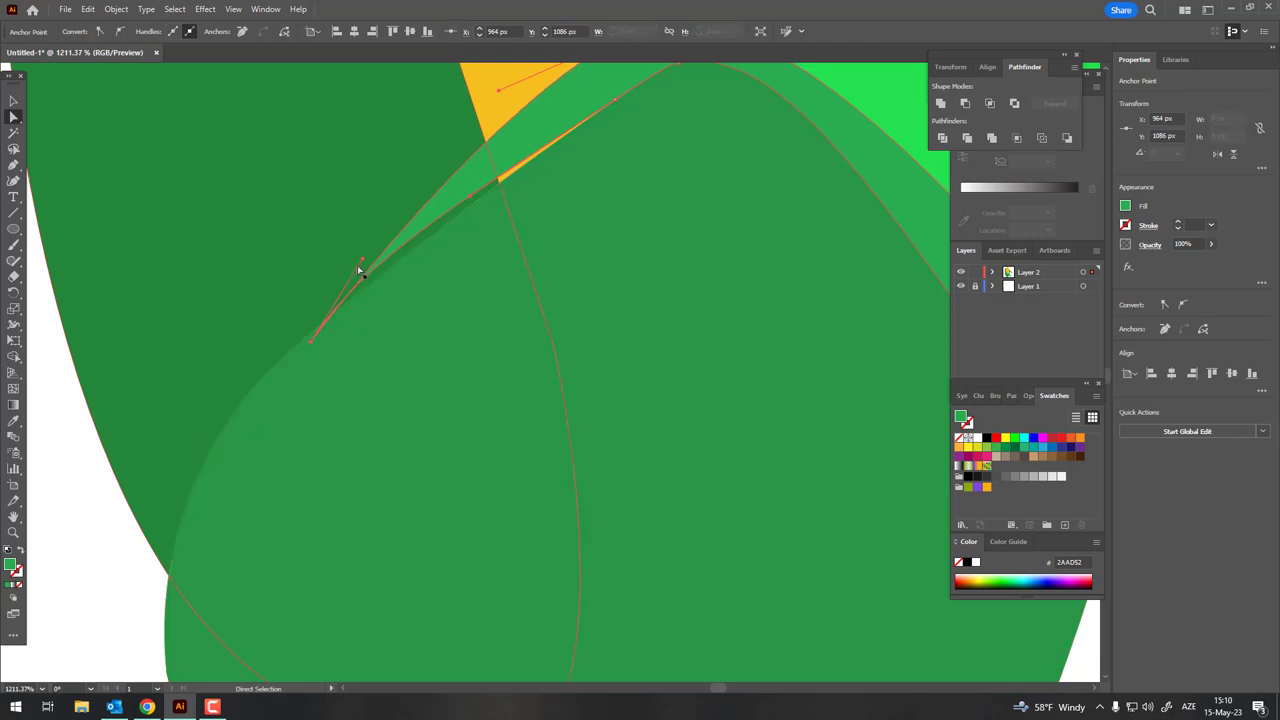
mouse_move(360, 271)
left_mouse_down()
mouse_move(407, 275)
mouse_move(373, 284)
left_mouse_up()
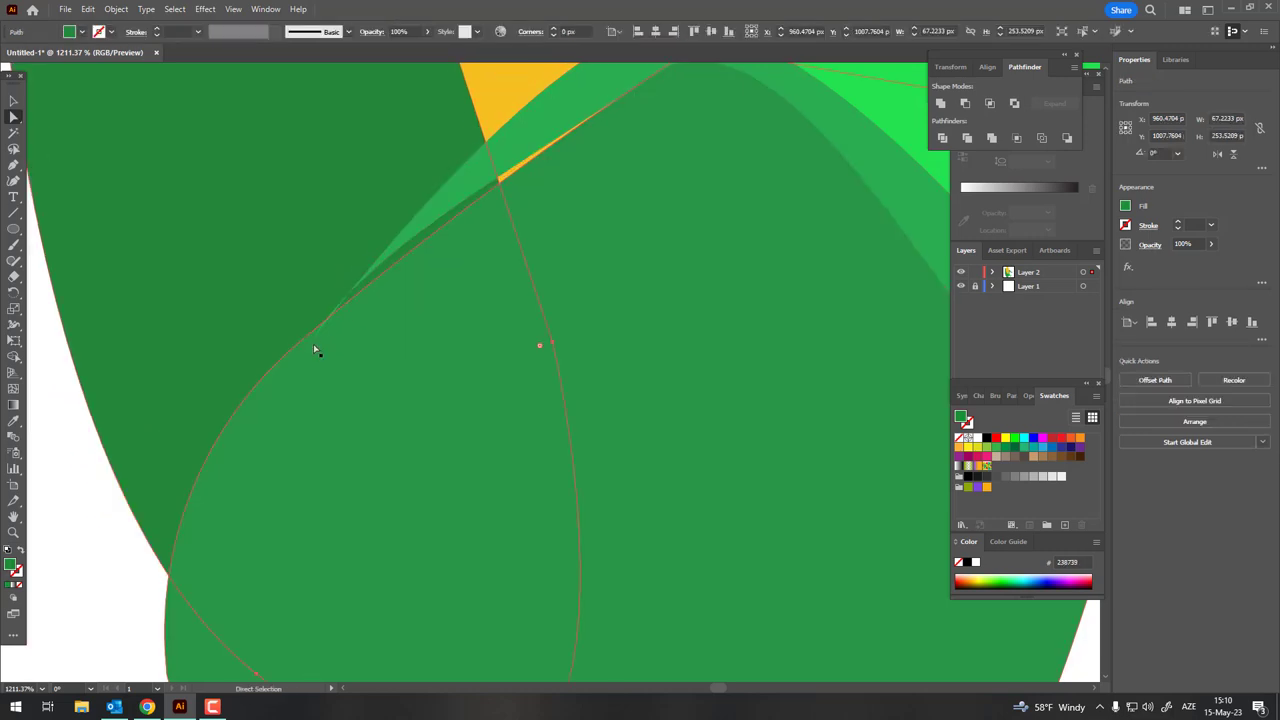
left_click_drag(312, 344, 311, 333)
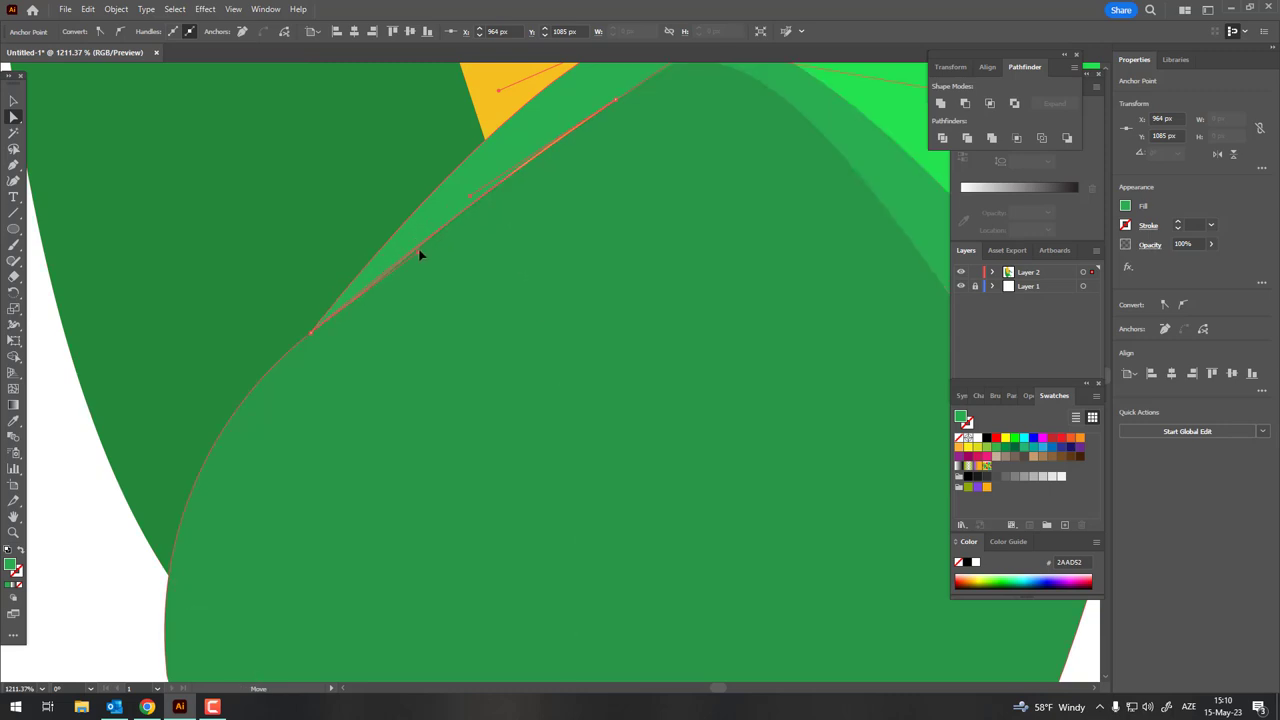
left_click_drag(420, 251, 345, 459)
mouse_move(551, 279)
left_mouse_down()
mouse_move(555, 306)
mouse_move(569, 292)
left_mouse_up()
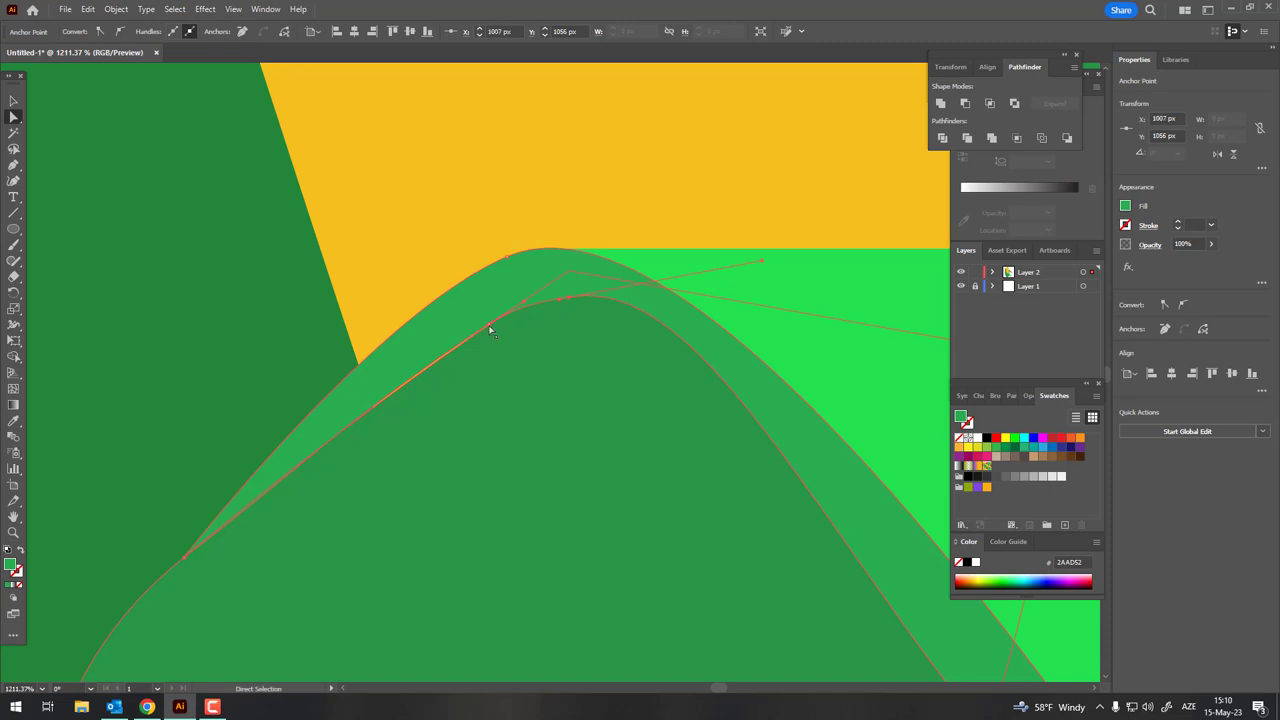
- Add a Curvature anchor to the left edge of the tall left leaf near its tip
key("ctrl+minus")
key("ctrl+minus")
key("ctrl+minus")
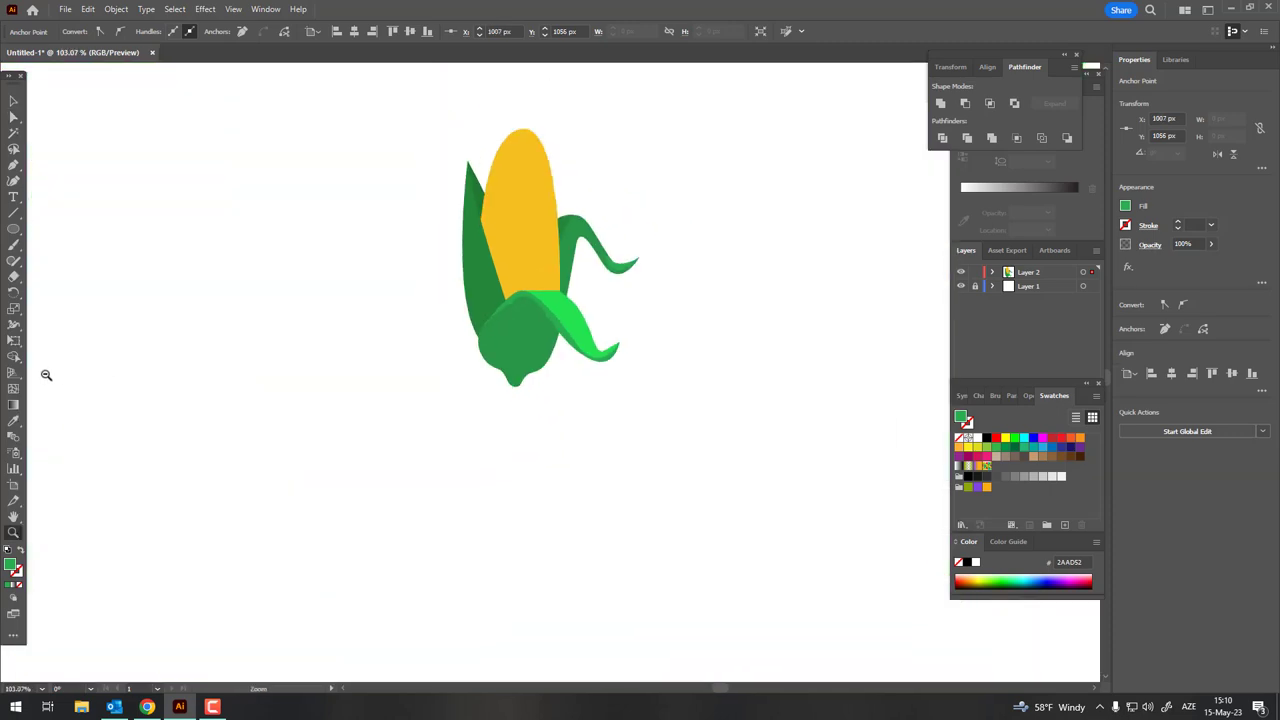
key("ctrl+plus")
scroll(190, 436, "down", 2)
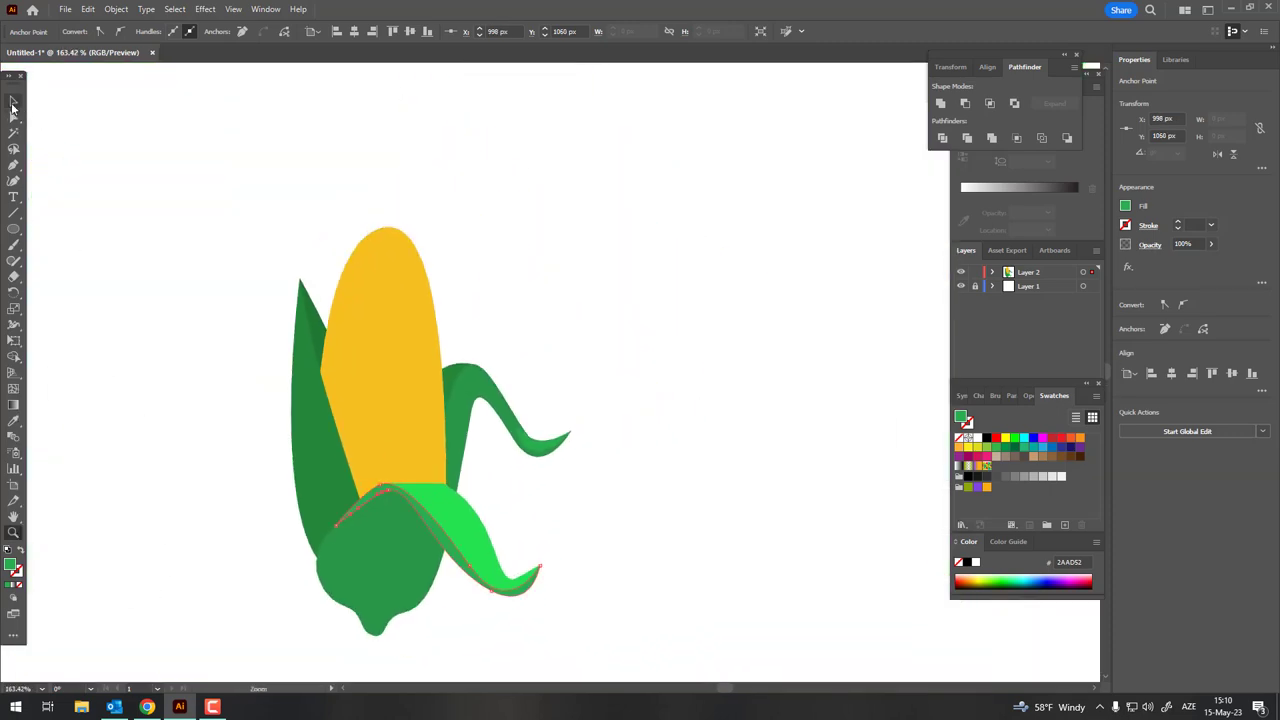
left_click_drag(273, 306, 94, 197)
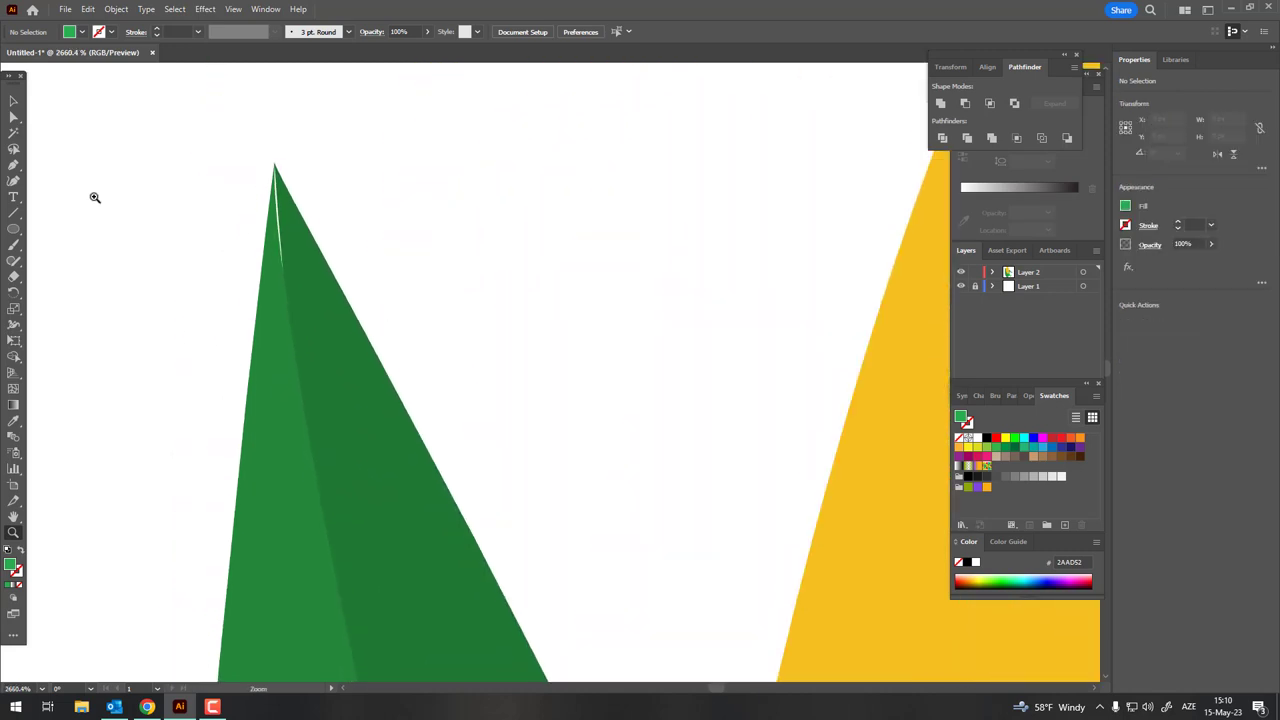
left_click(12, 104)
left_click(350, 377)
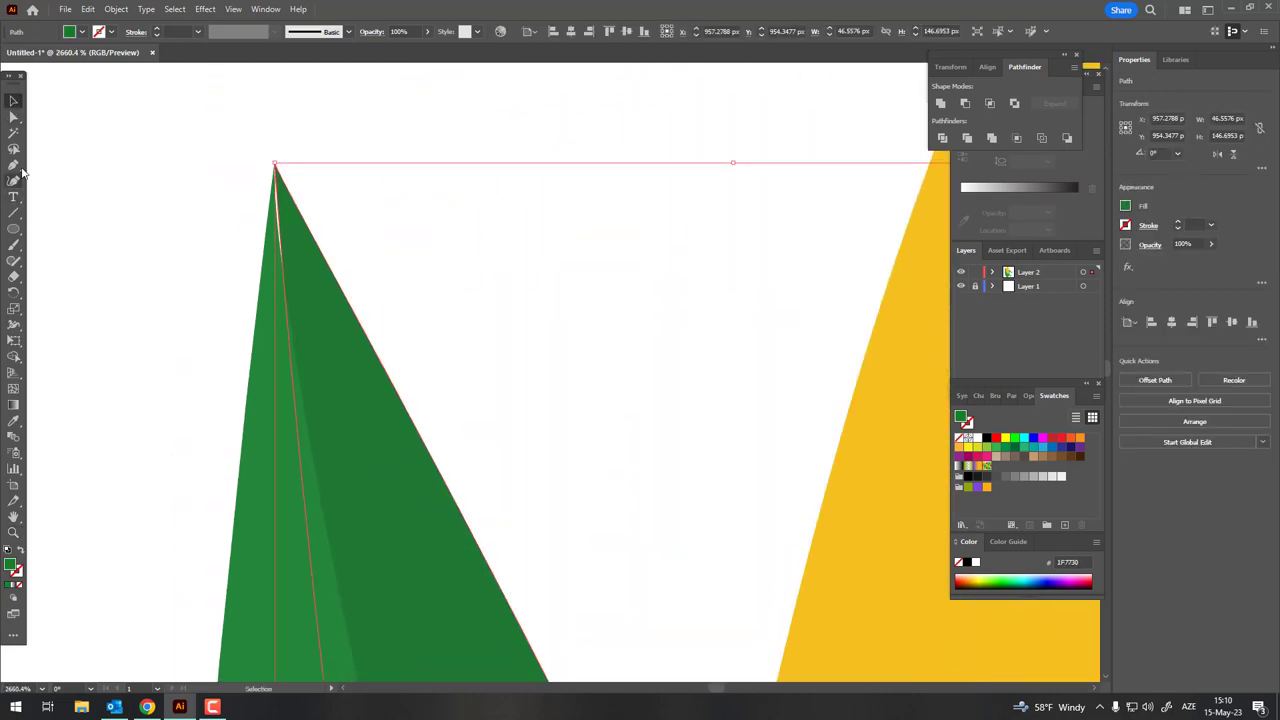
left_click(14, 181)
left_click(276, 361)
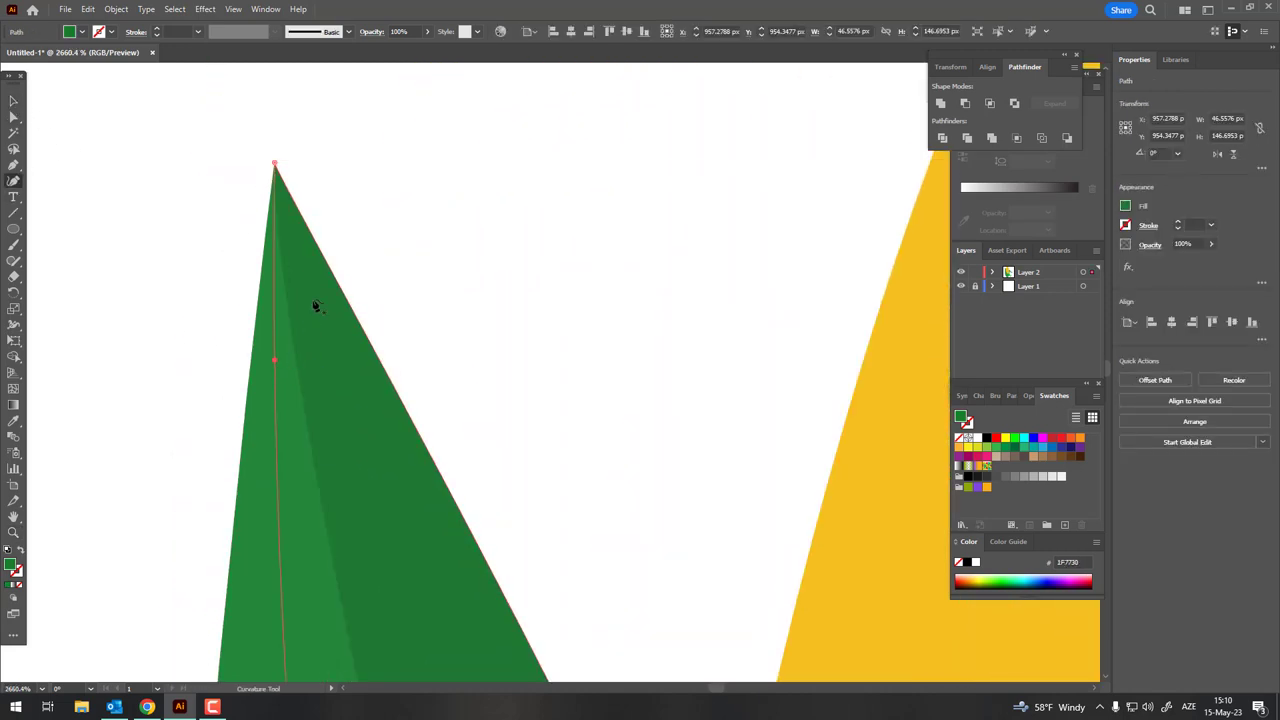
- Deselect the leaf and zoom to frame the whole corn
scroll(315, 306, "down", 10)
key("v")
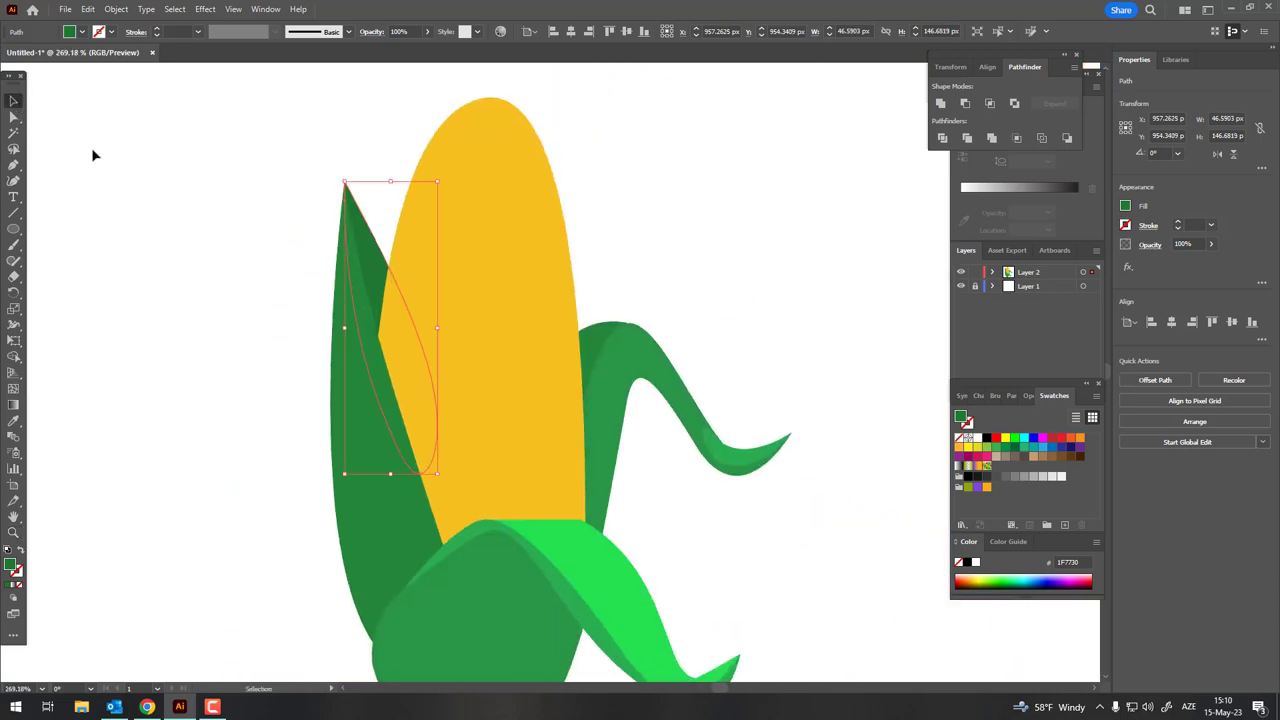
left_click(93, 155)
key("z")
mouse_move(286, 369)
left_mouse_down()
mouse_move(611, 443)
mouse_move(462, 300)
mouse_move(489, 428)
mouse_move(510, 444)
left_mouse_up()
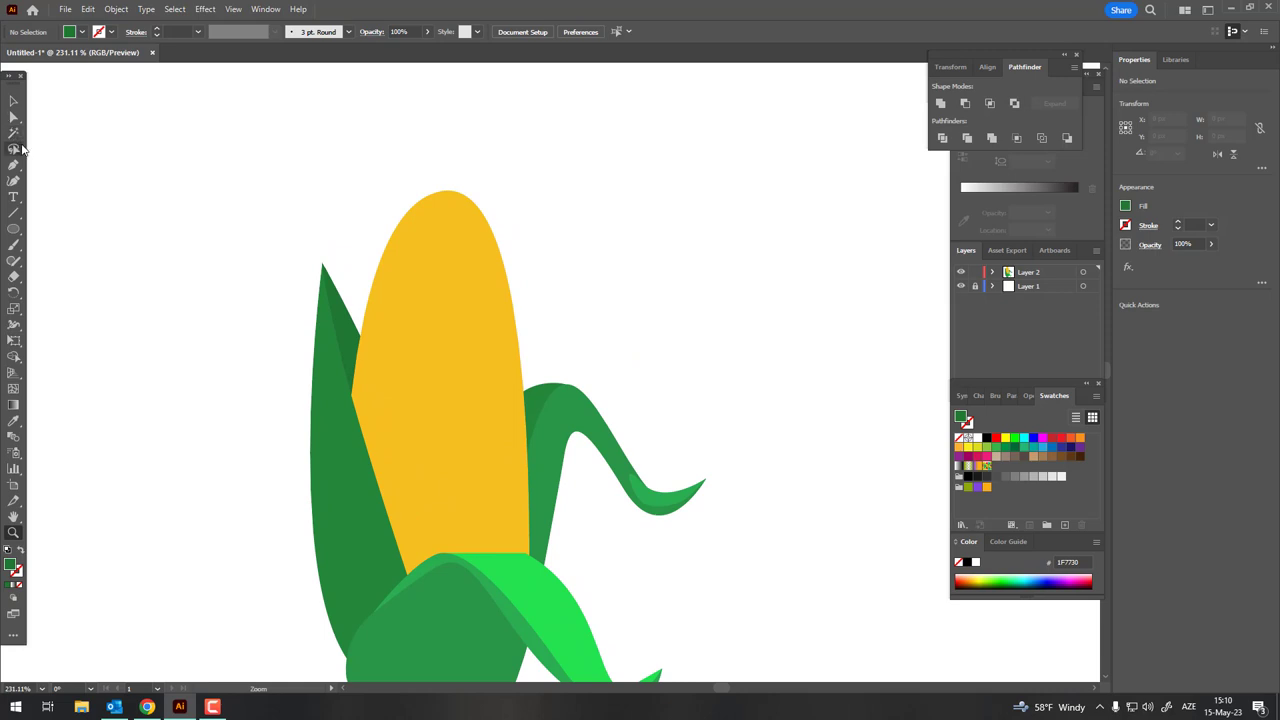
- Select the yellow cob, zoom in, and add kernel bumps down its left edge with the Curvature tool
left_click(433, 355)
key("z")
mouse_move(433, 355)
left_mouse_down()
mouse_move(330, 360)
mouse_move(643, 404)
left_mouse_up()
mouse_move(416, 291)
left_mouse_down()
mouse_move(283, 254)
mouse_move(203, 289)
left_mouse_up()
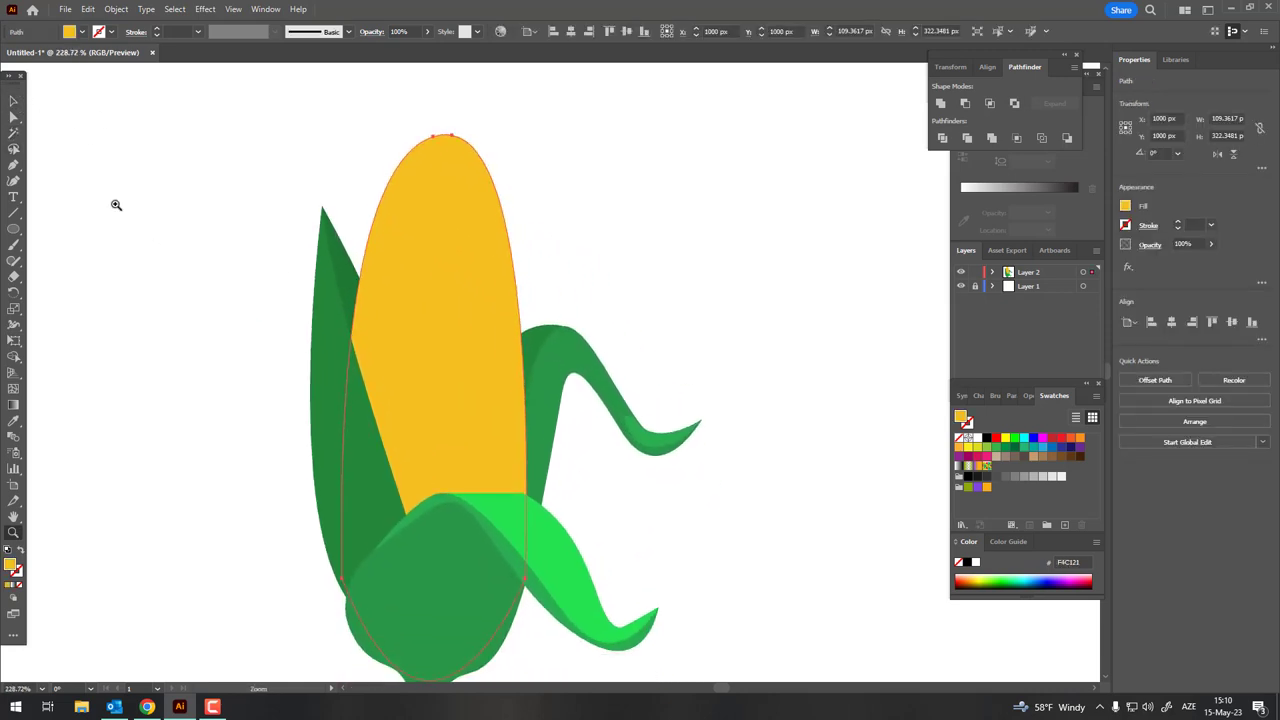
left_click(417, 149)
left_click(399, 157)
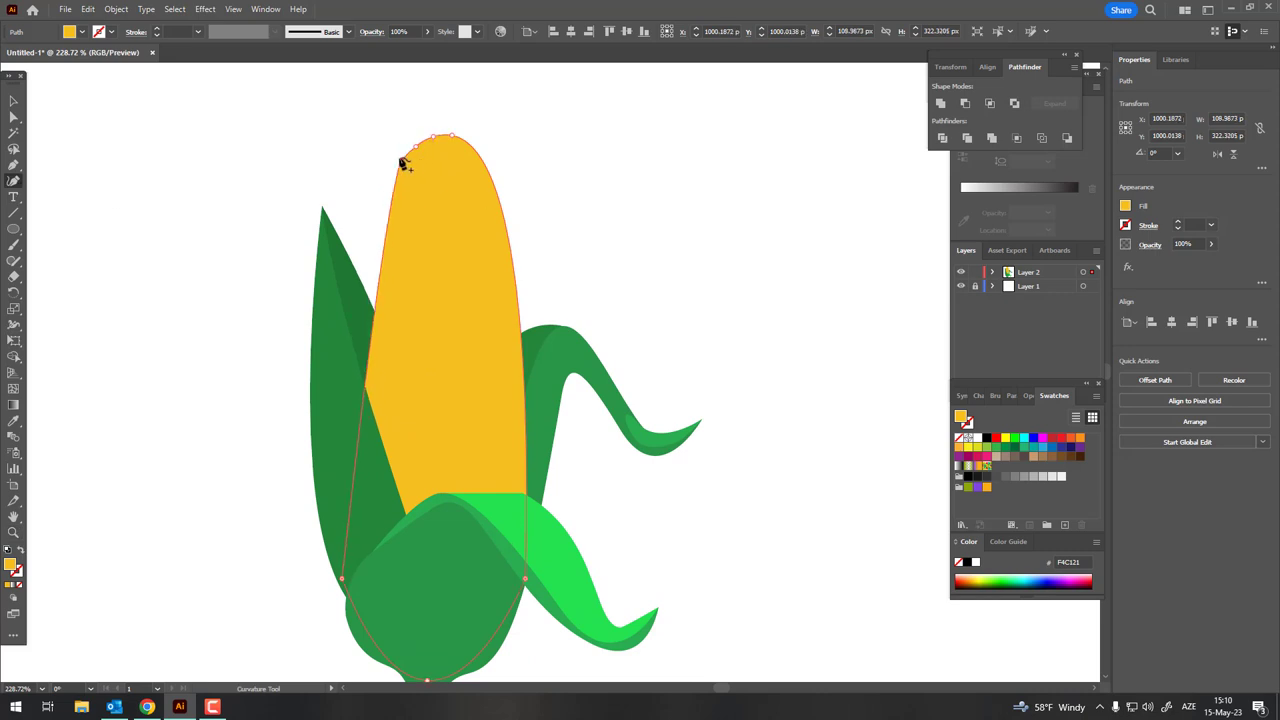
left_click(385, 183)
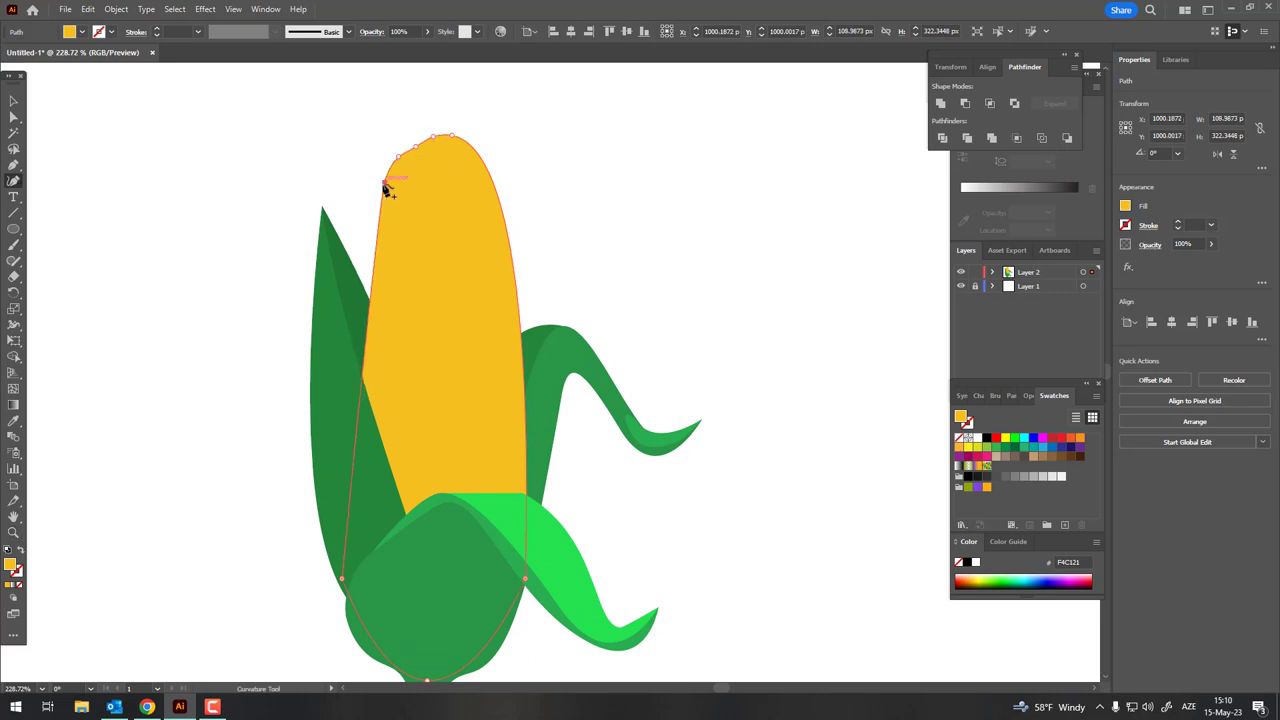
left_click(371, 249)
left_click(357, 321)
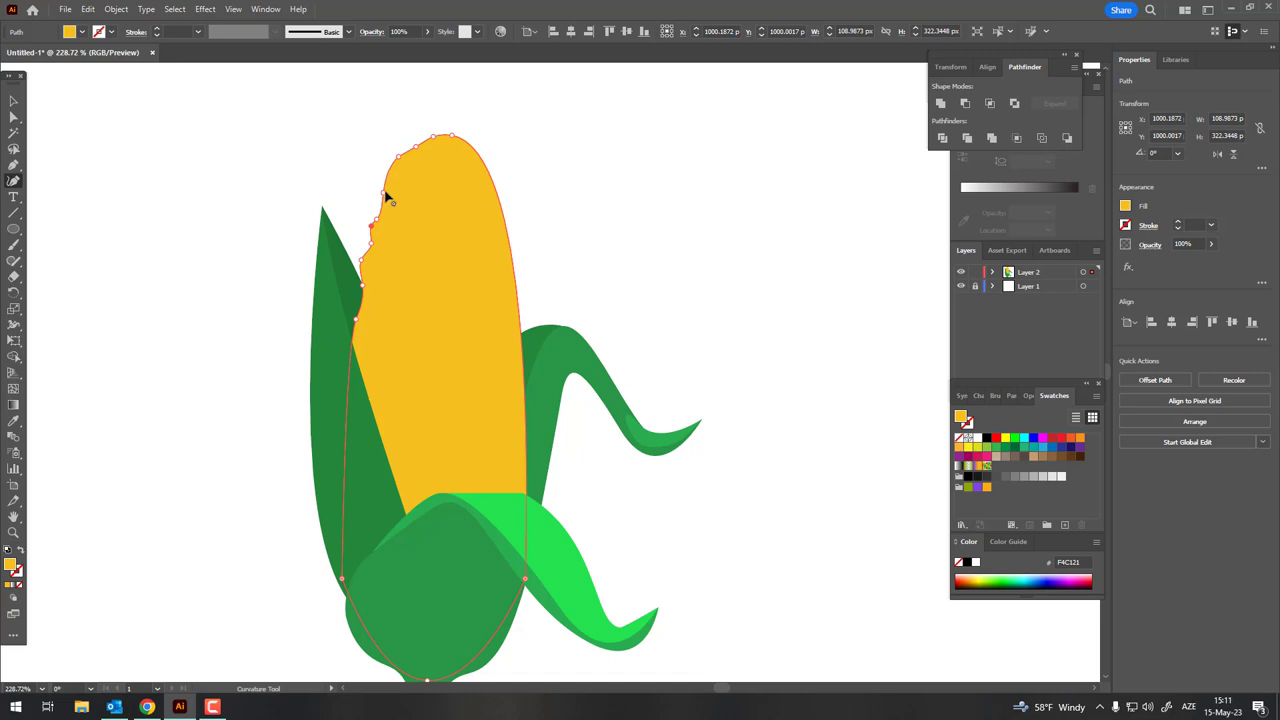
- Add kernel bumps along the cob's right edge and tidy its lower and top points
left_click(506, 197)
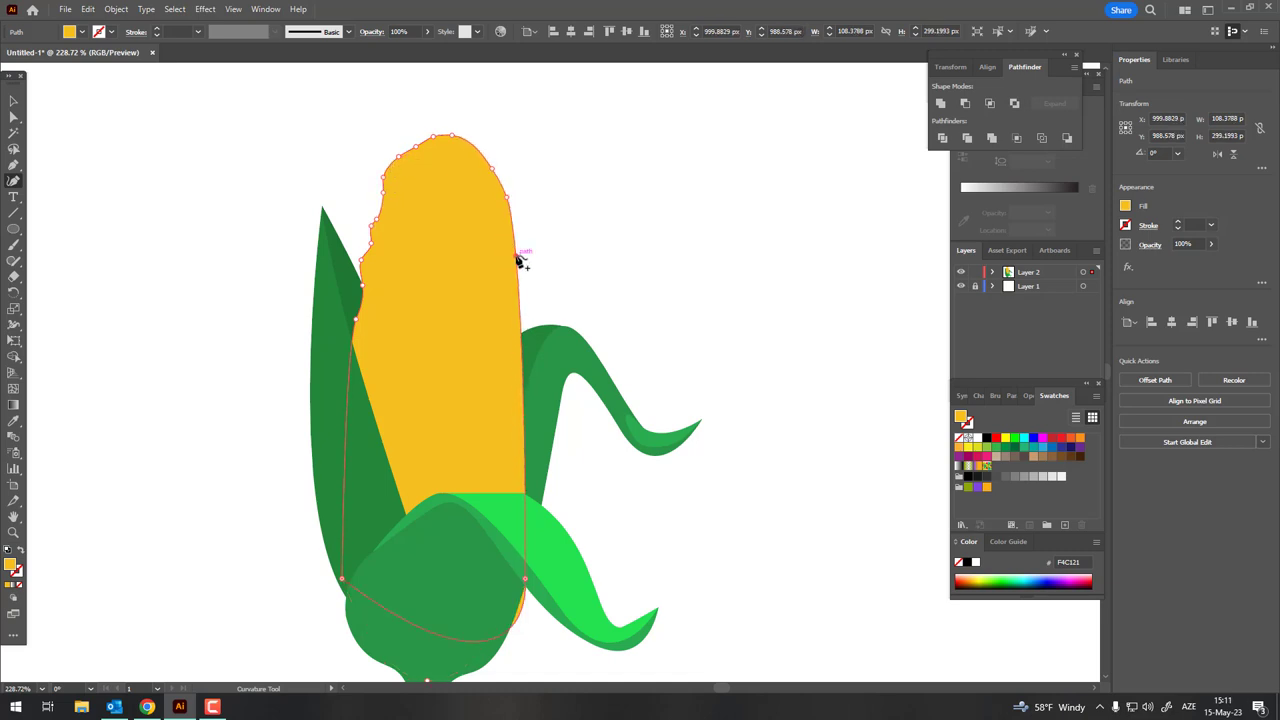
left_click(518, 256)
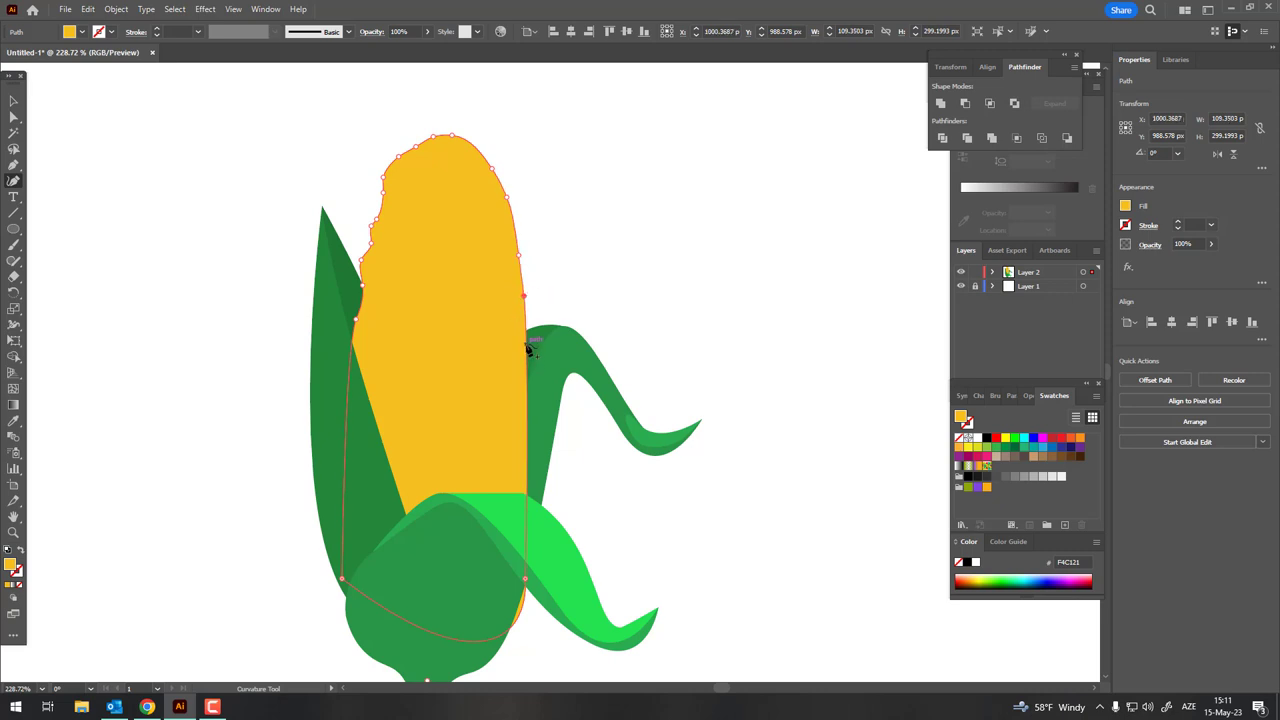
left_click(530, 345)
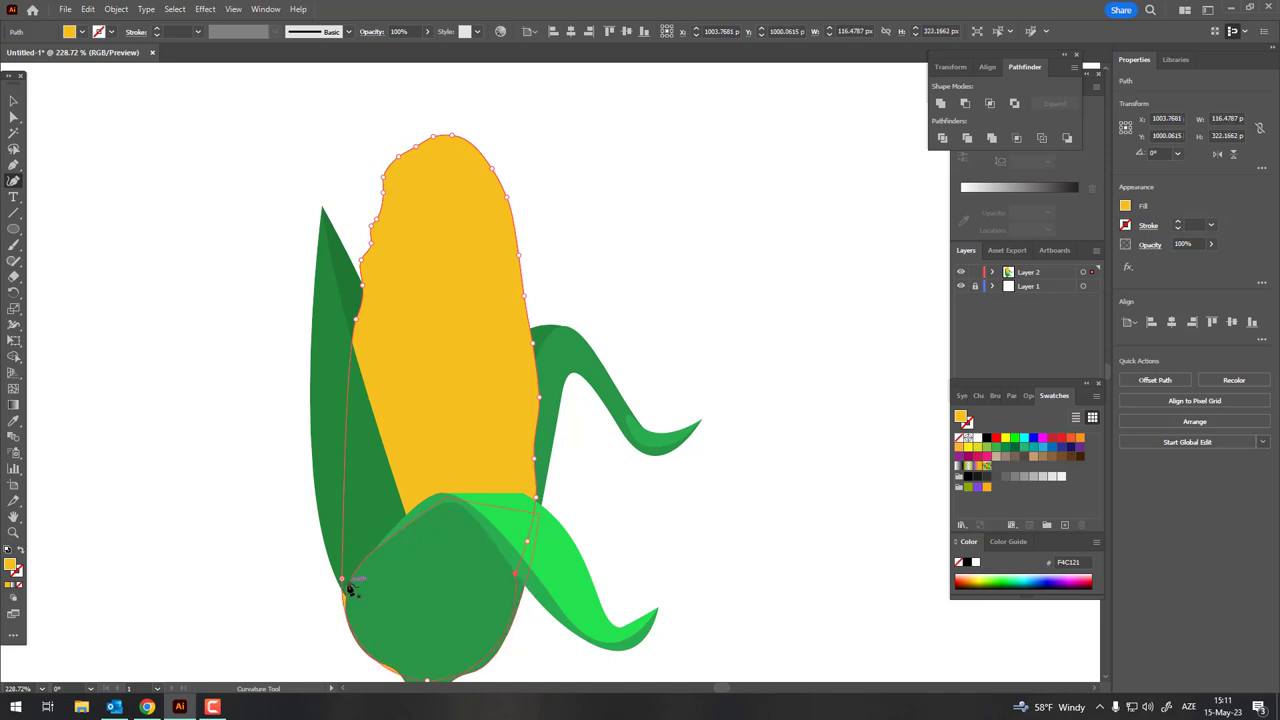
left_click_drag(343, 579, 357, 571)
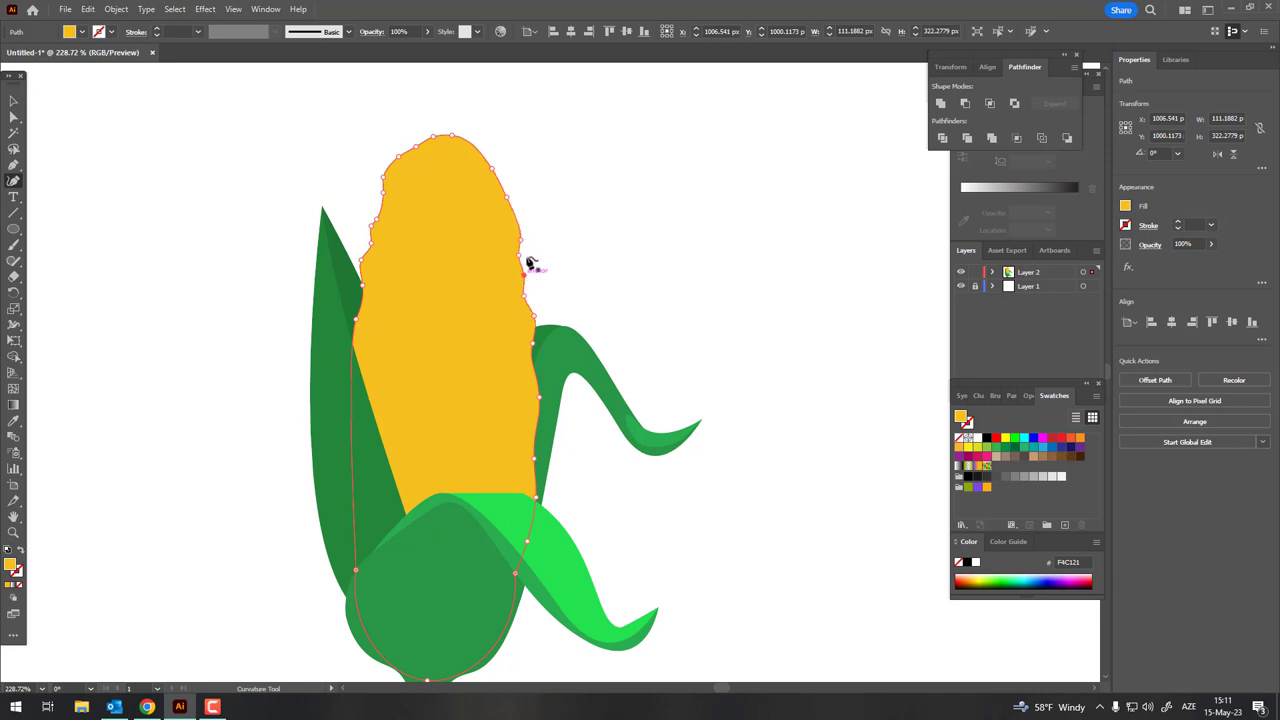
left_click(474, 142)
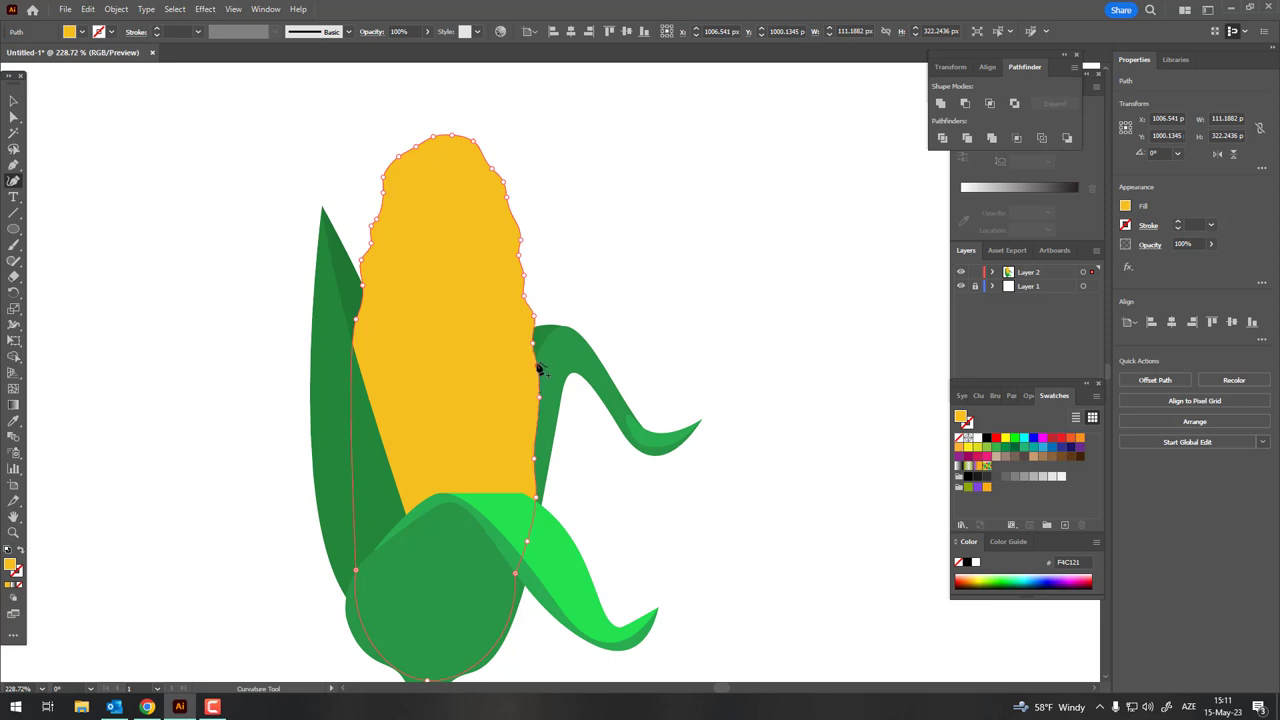
- Zoom in on the top of the cob, alternating the Zoom and Curvature tools to reshape it
key("z")
mouse_move(538, 492)
left_mouse_down()
mouse_move(240, 317)
mouse_move(466, 214)
left_mouse_up()
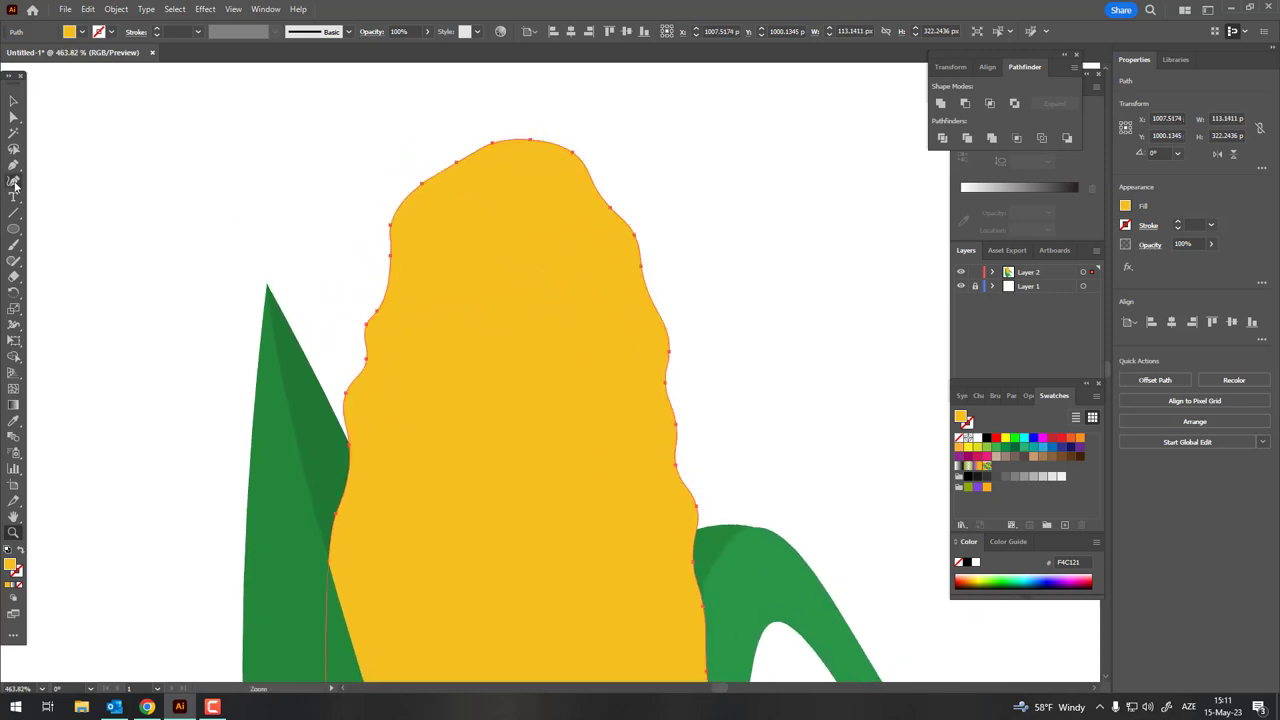
left_click(14, 182)
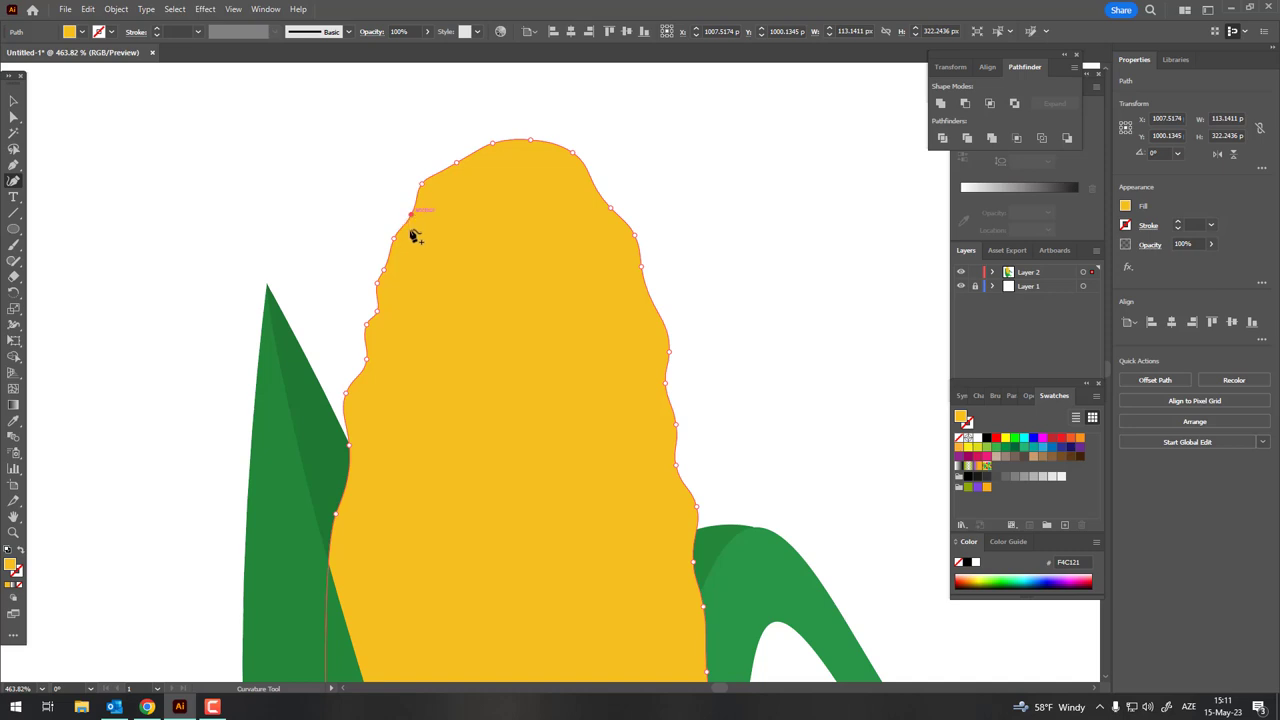
scroll(415, 235, "down", 5)
scroll(457, 208, "up", 5)
scroll(51, 177, "up", 2)
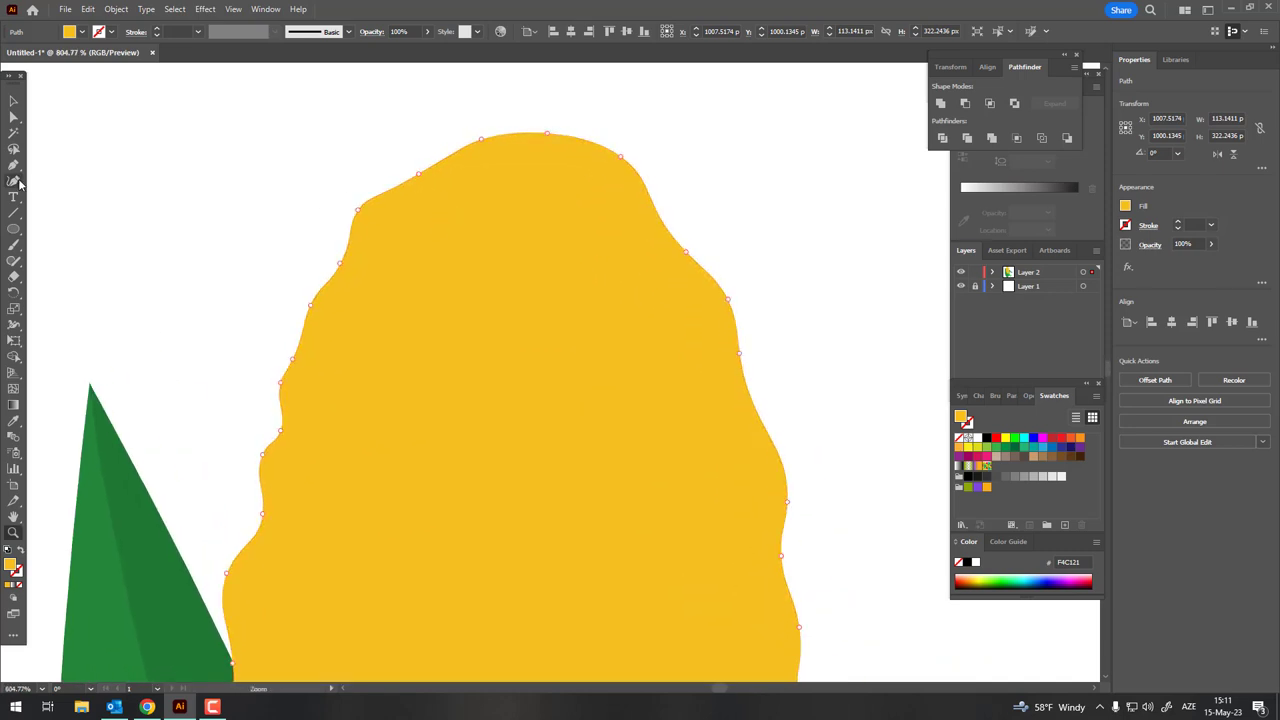
left_click(15, 182)
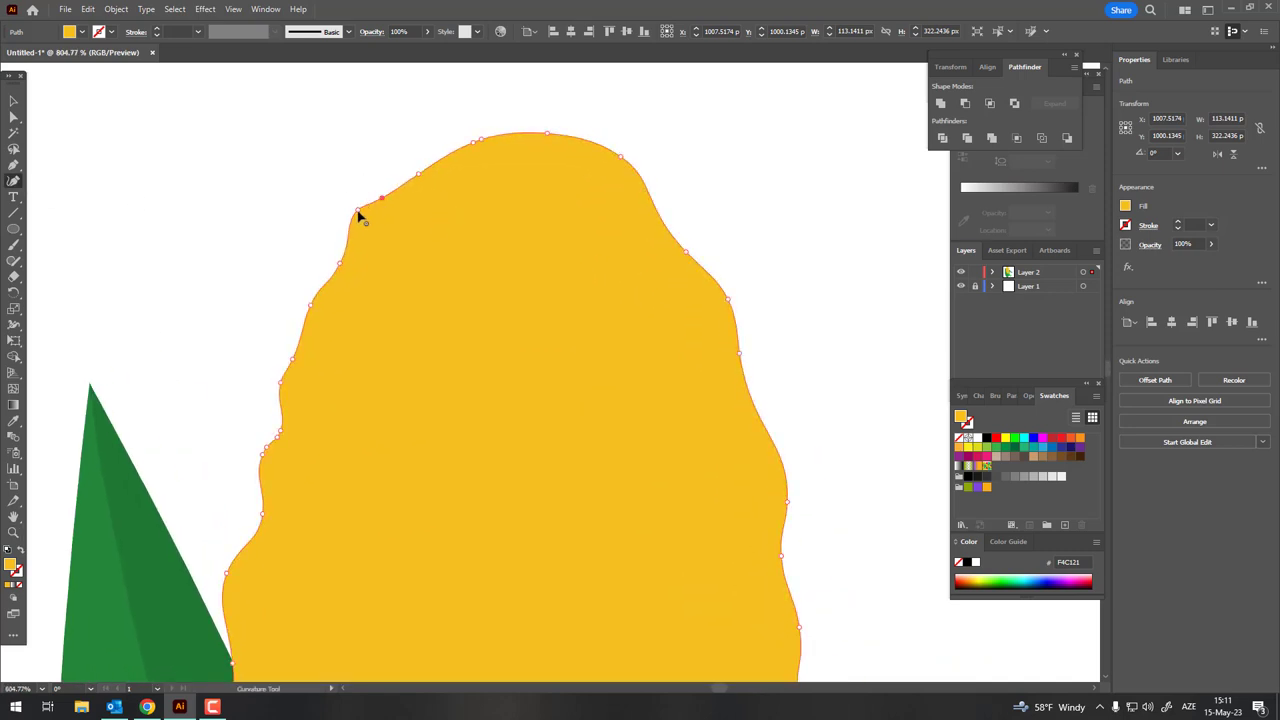
key("z")
scroll(397, 177, "down", 3)
scroll(200, 220, "down", 2)
scroll(453, 325, "up", 2)
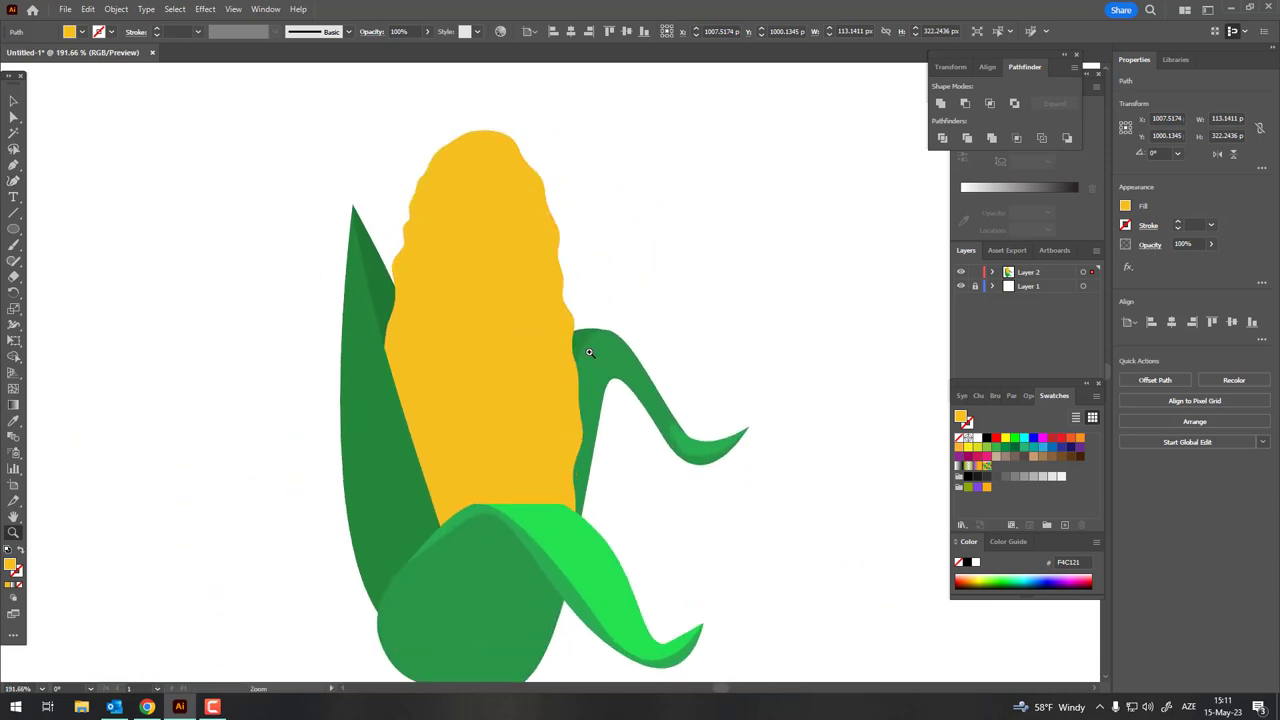
scroll(453, 325, "up", 2)
left_click(15, 182)
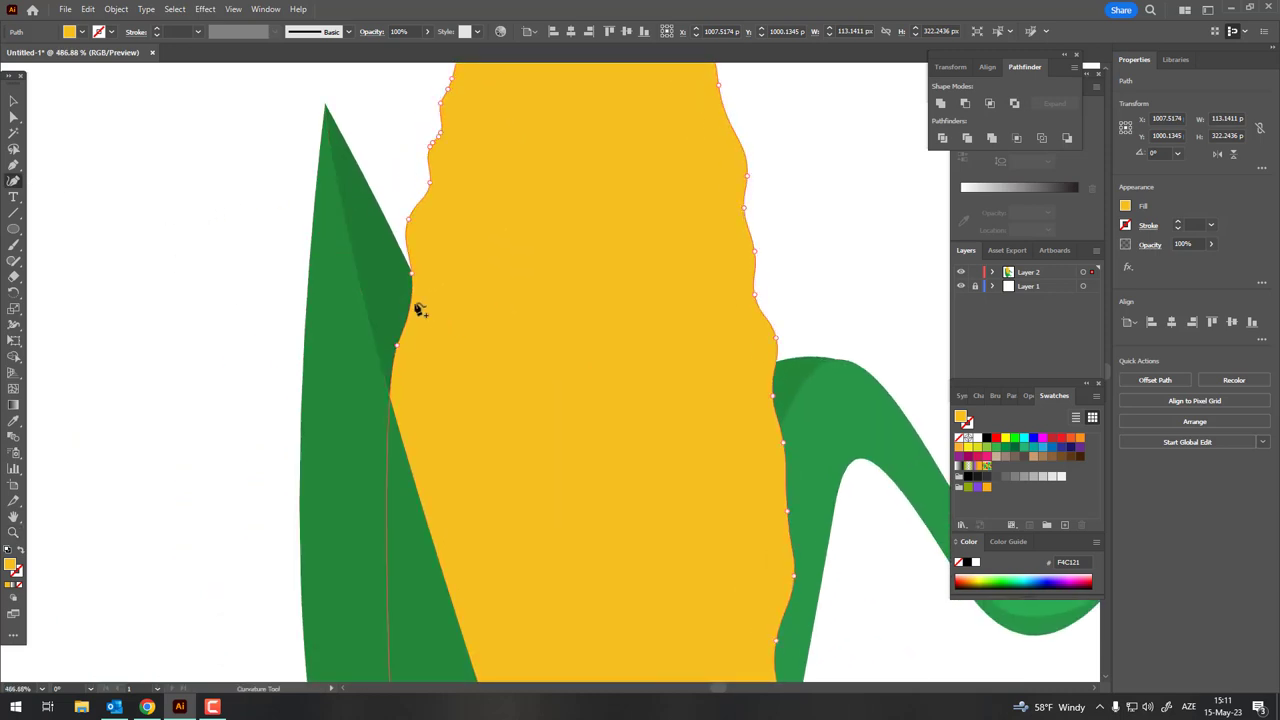
- Pull in the cob's left edge near the leaf, then zoom out to view the whole corn
key("z")
scroll(309, 340, "down", 3)
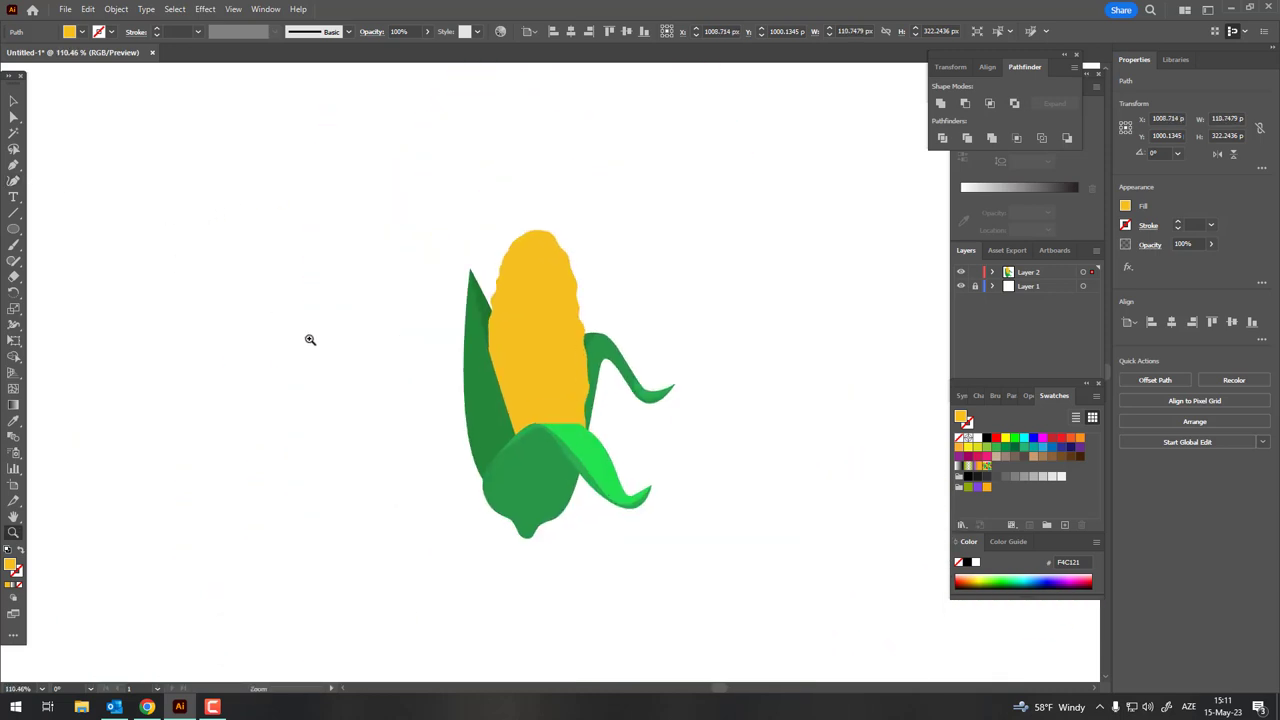
scroll(440, 371, "up", 2)
scroll(439, 297, "up", 1)
left_click_drag(439, 297, 436, 380)
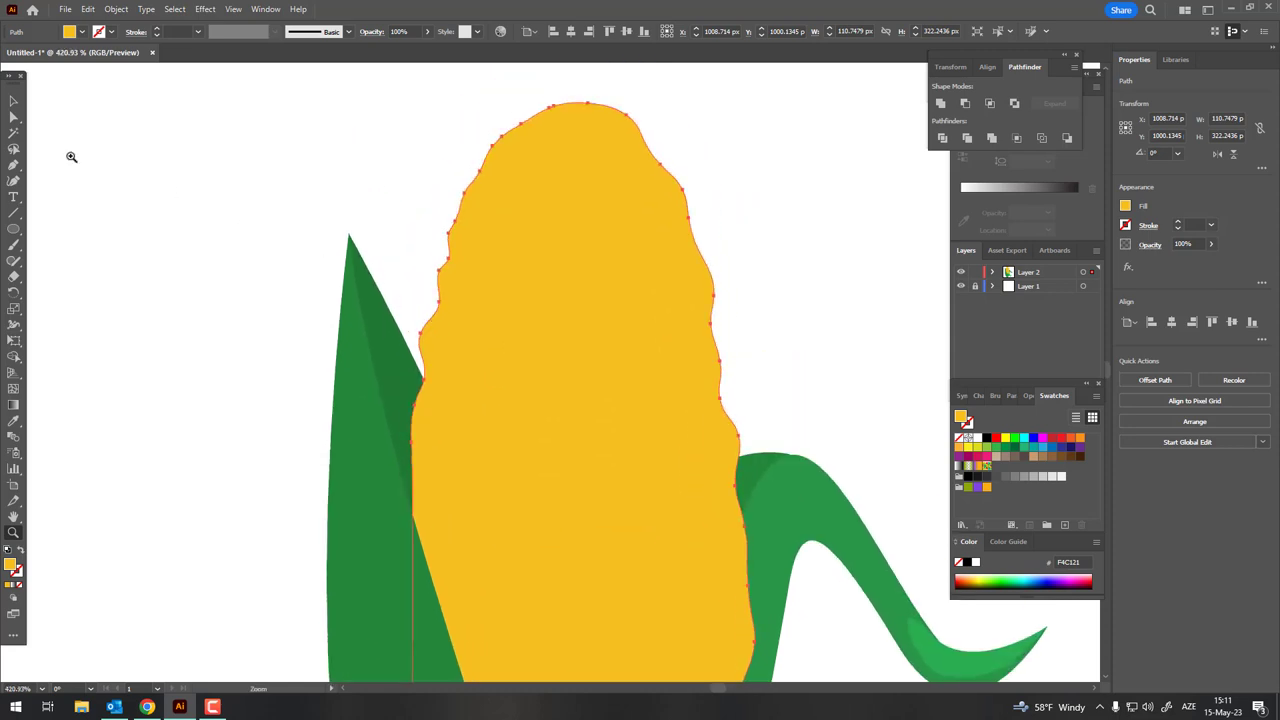
left_click(14, 182)
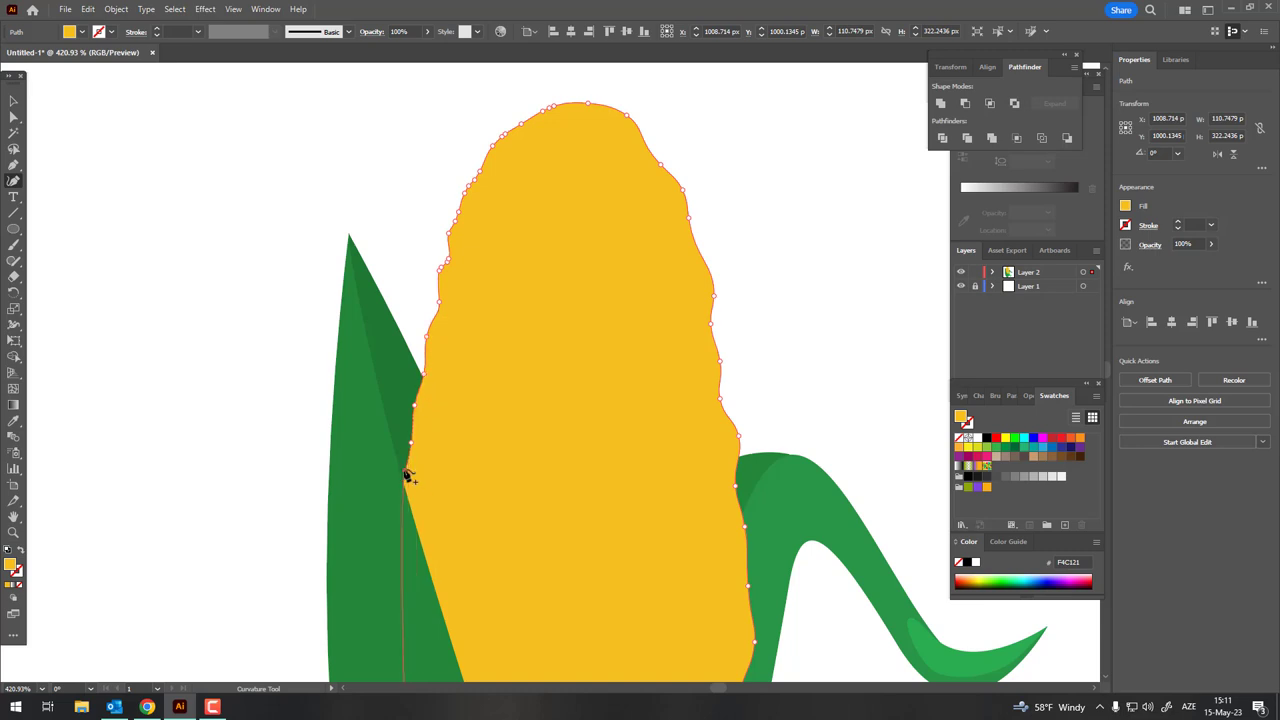
left_click(418, 442)
key("z")
mouse_move(418, 440)
left_mouse_down()
mouse_move(243, 360)
mouse_move(200, 400)
mouse_move(428, 426)
mouse_move(535, 373)
mouse_move(509, 266)
left_mouse_up()
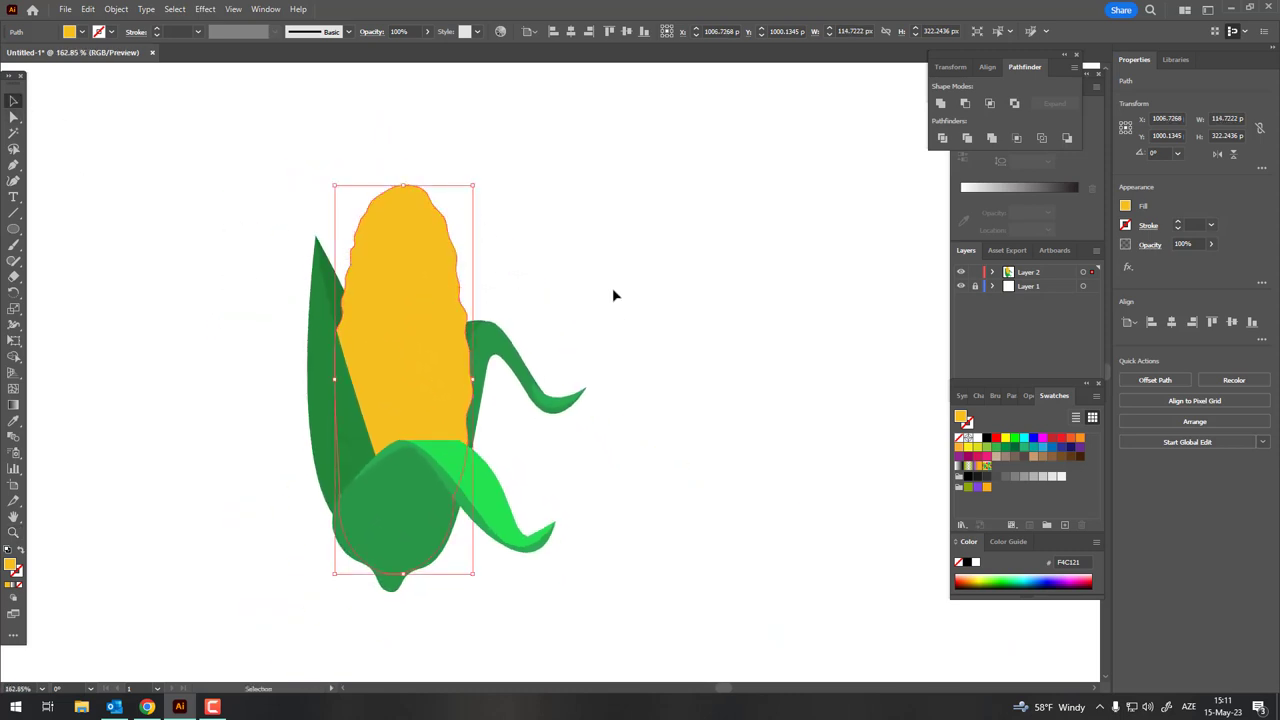
- With the Pen tool, draw a wavy line down the middle of the cob from its top
left_click(614, 287, "ctrl")
left_click_drag(412, 288, 440, 288)
left_click(13, 165)
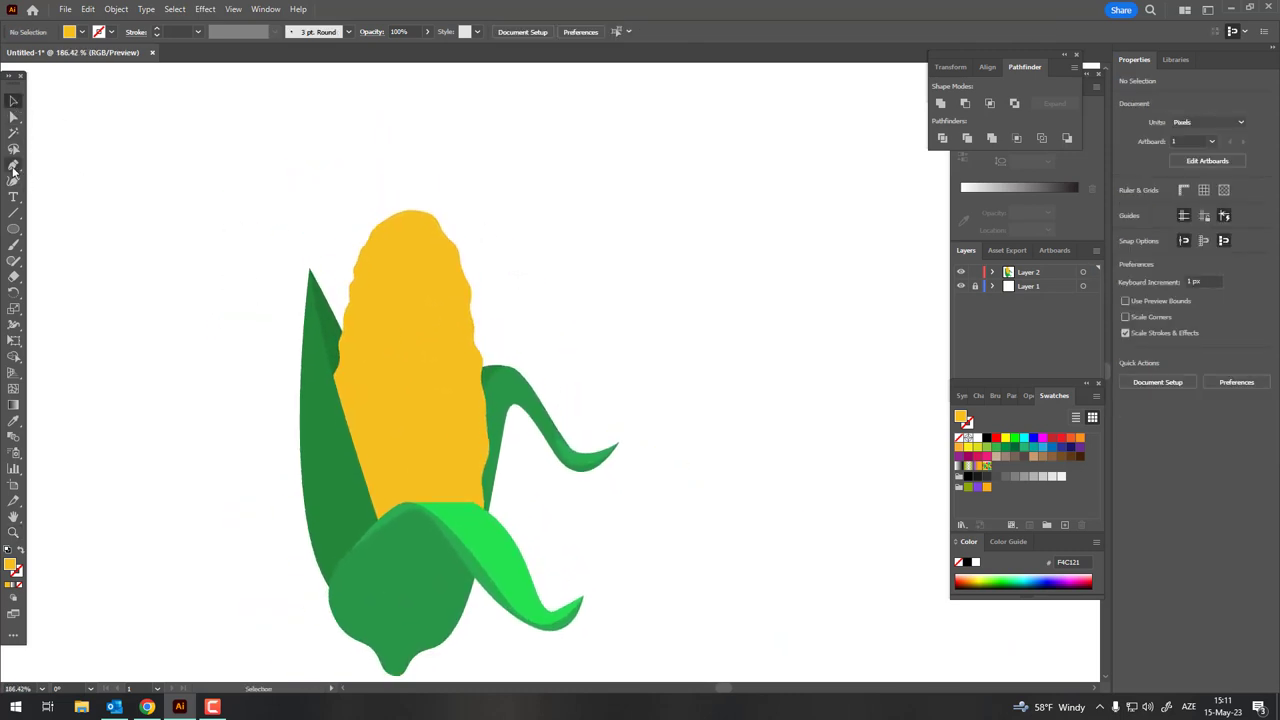
left_click(374, 217)
left_click(380, 285)
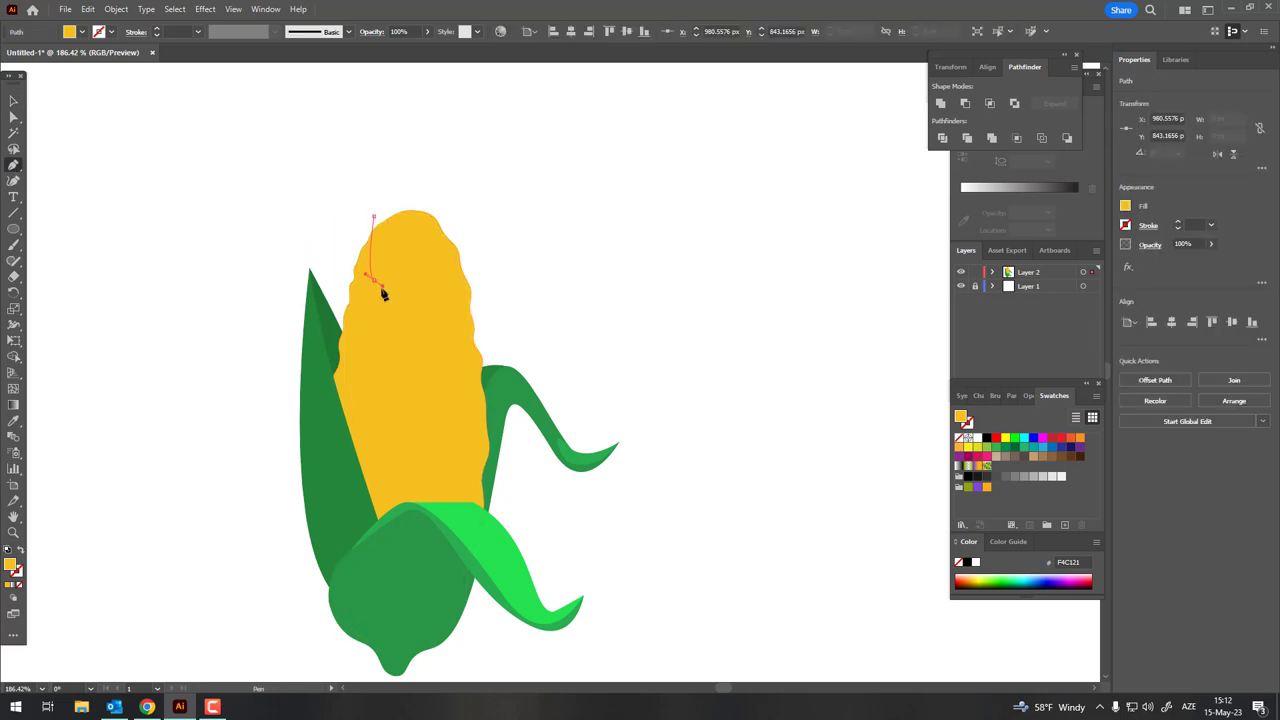
left_click(377, 338)
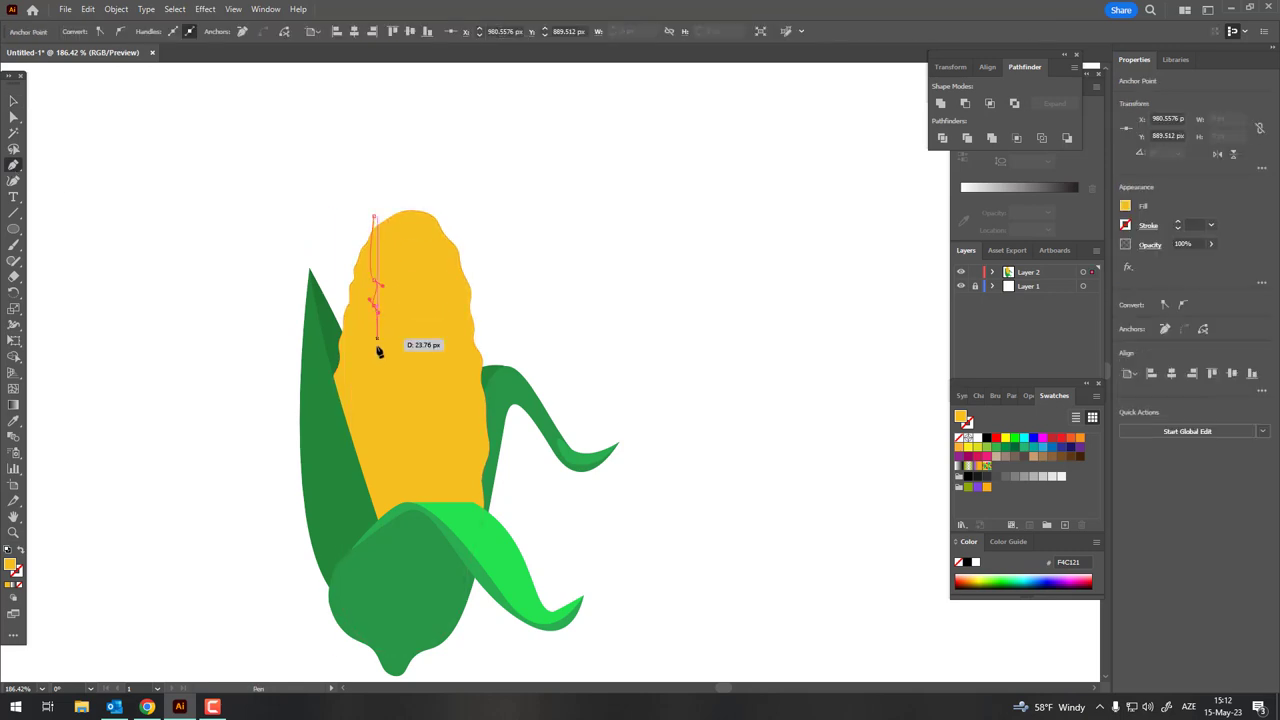
left_click(382, 404)
left_click(392, 438)
- Curve the path along the cob's lower edge and around its left side, closing the shape
left_click(424, 470)
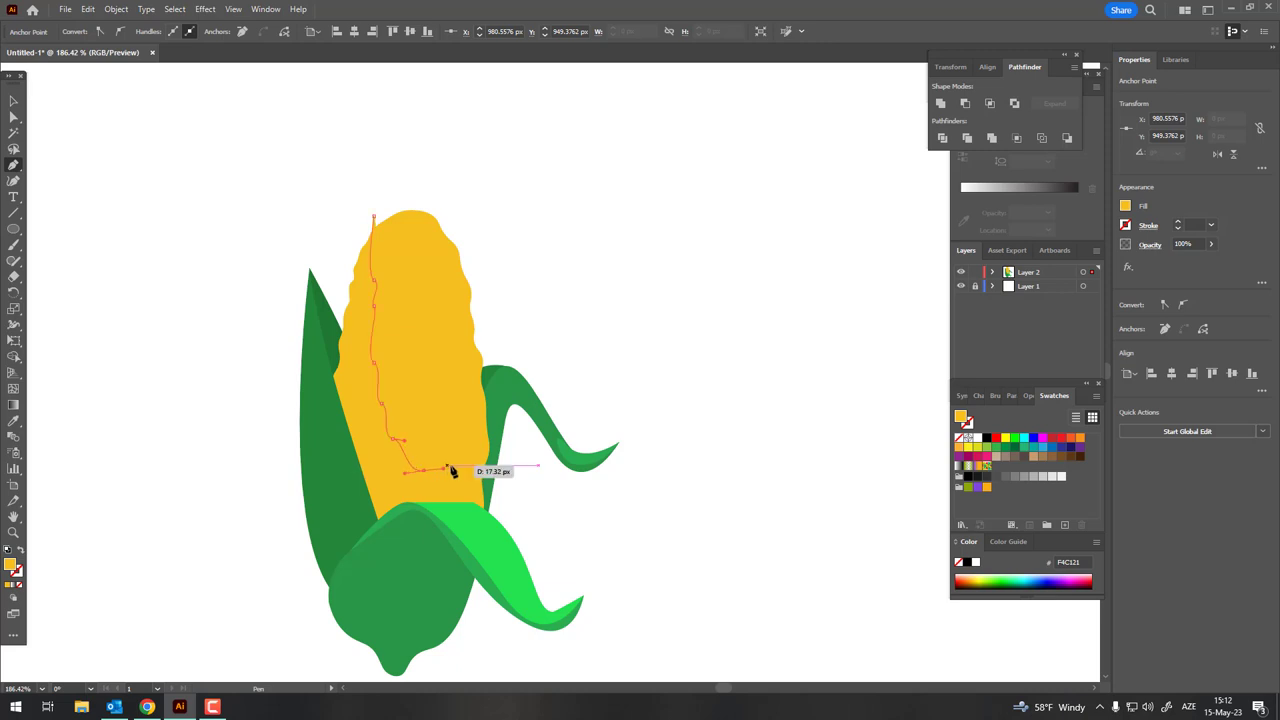
left_click(448, 472)
left_click_drag(497, 467, 526, 472)
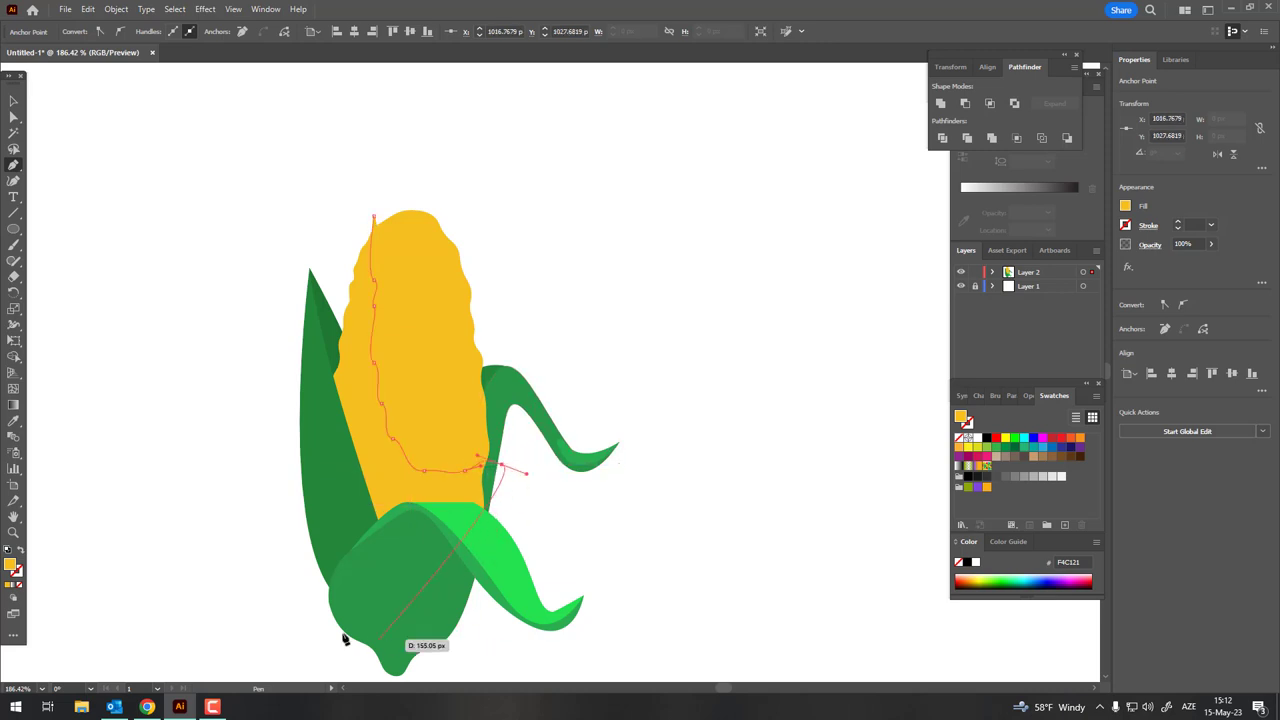
left_click_drag(325, 630, 227, 385)
left_click(374, 215)
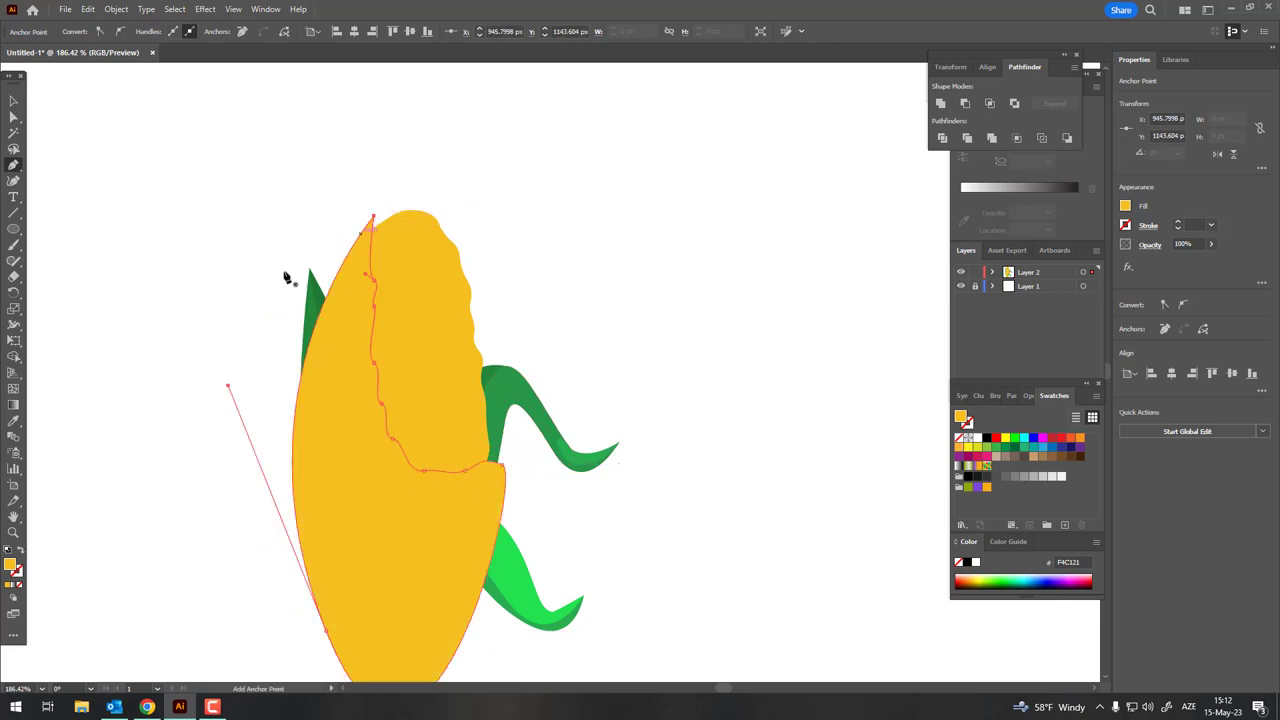
- Fill the new left-side shape with deeper orange F2A722 via the Color Picker
double_click(12, 565)
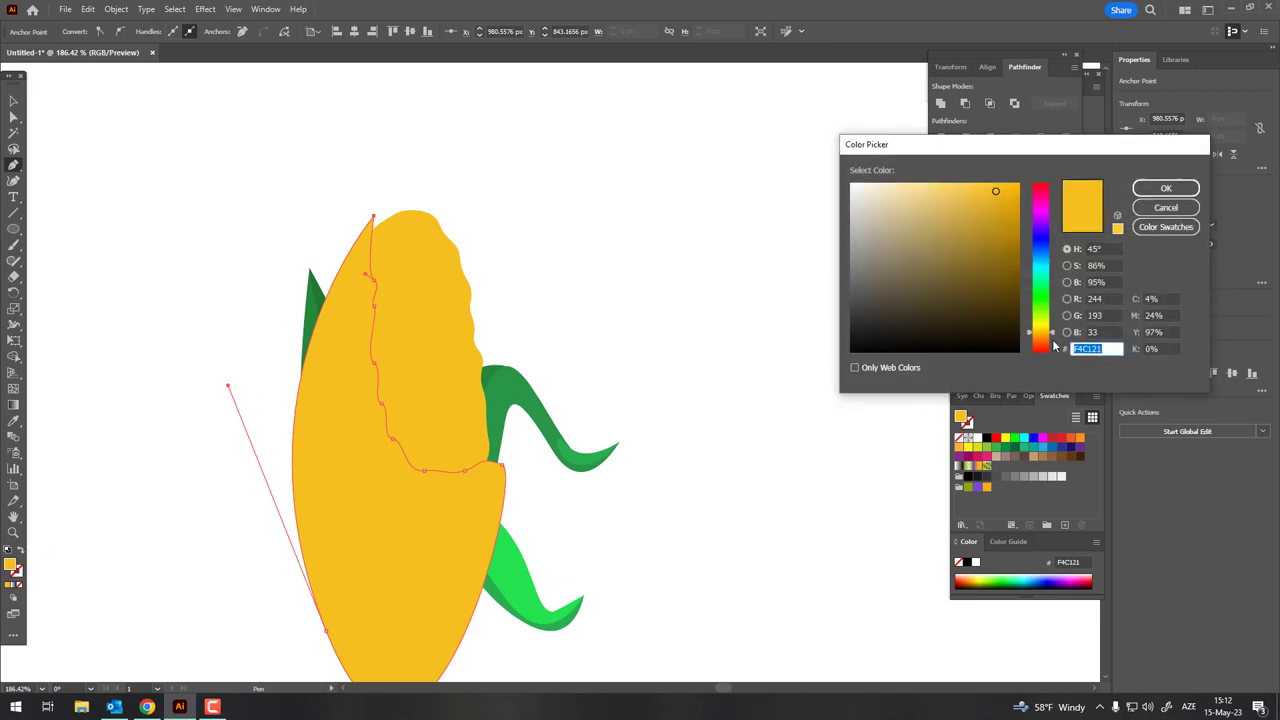
left_click_drag(1045, 332, 1043, 338)
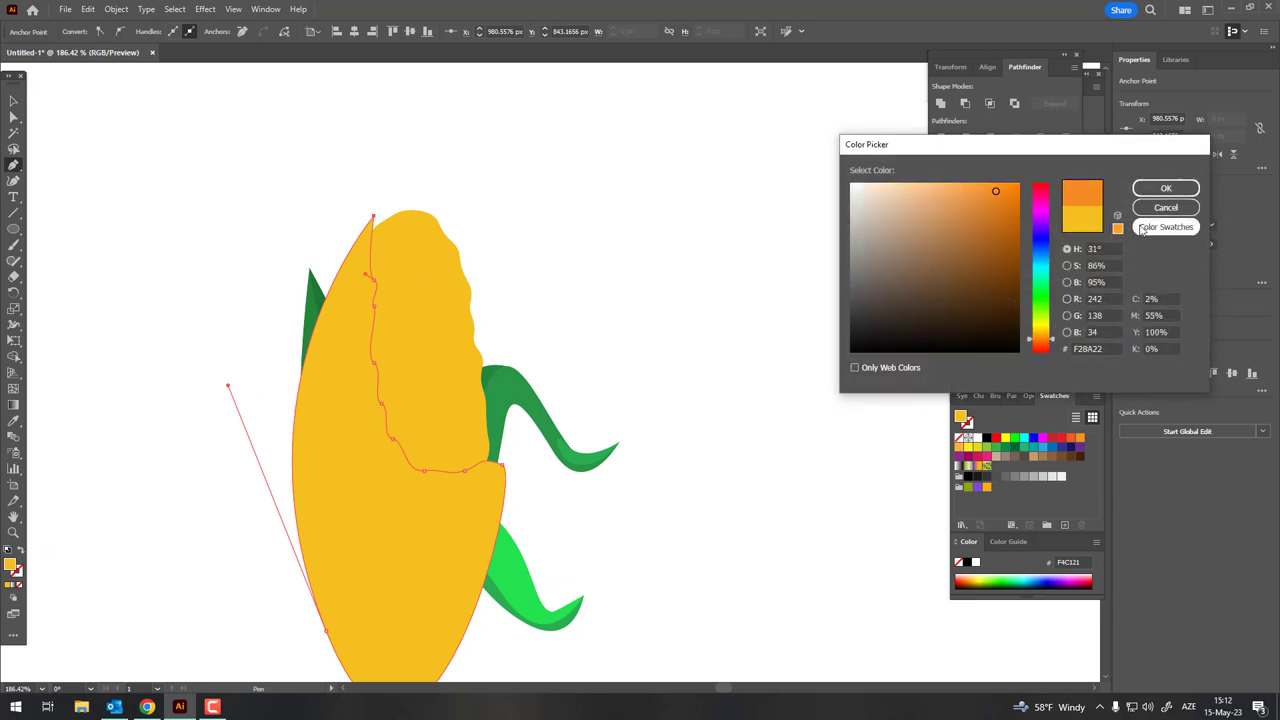
left_click(1166, 207)
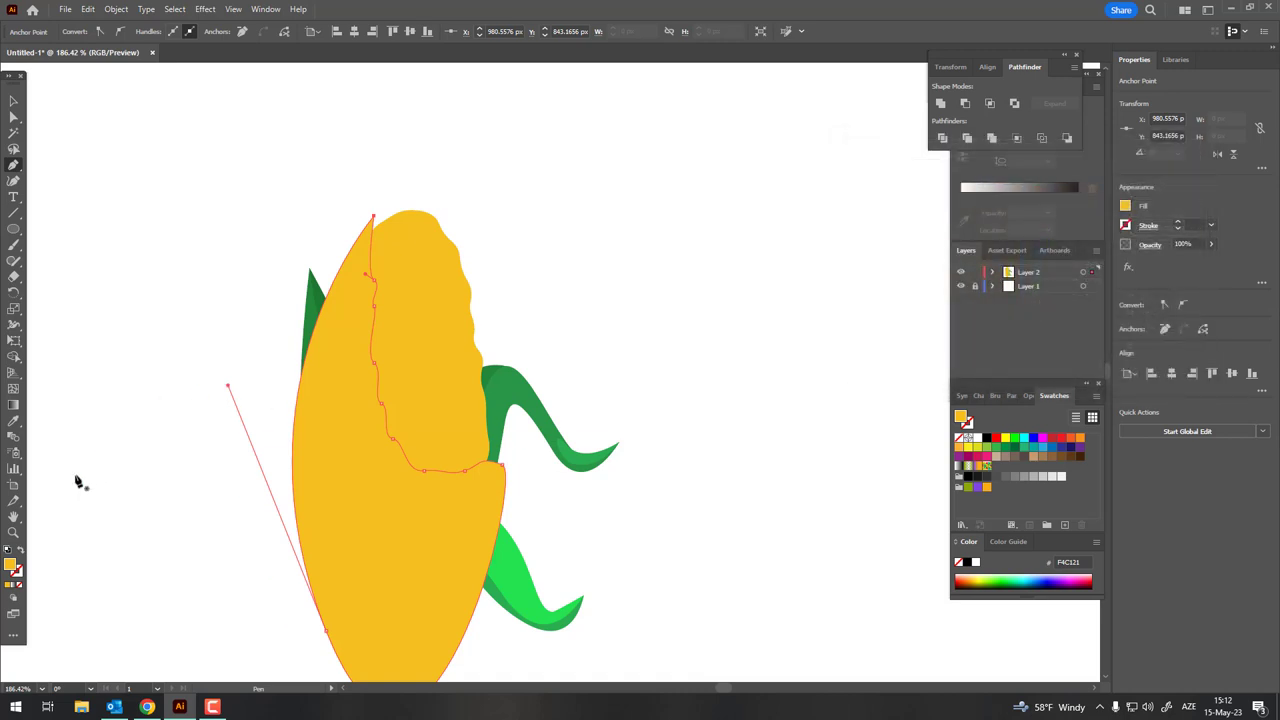
double_click(9, 566)
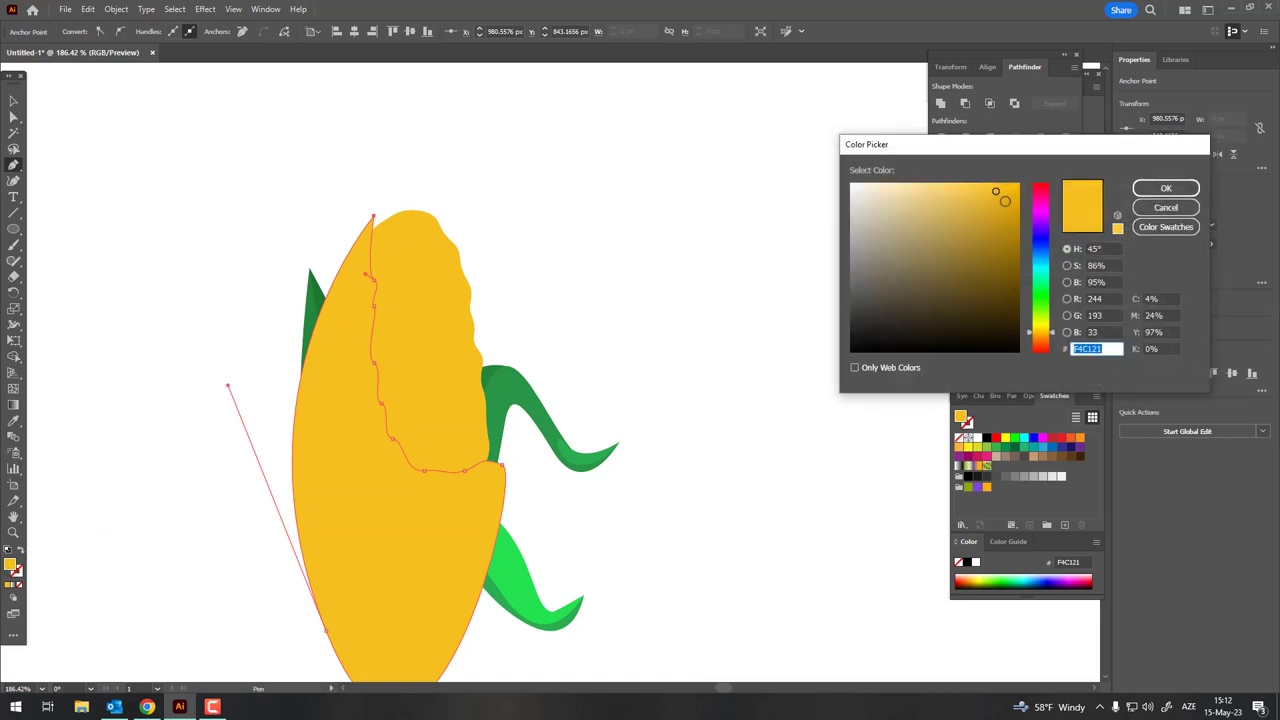
left_click(1047, 331)
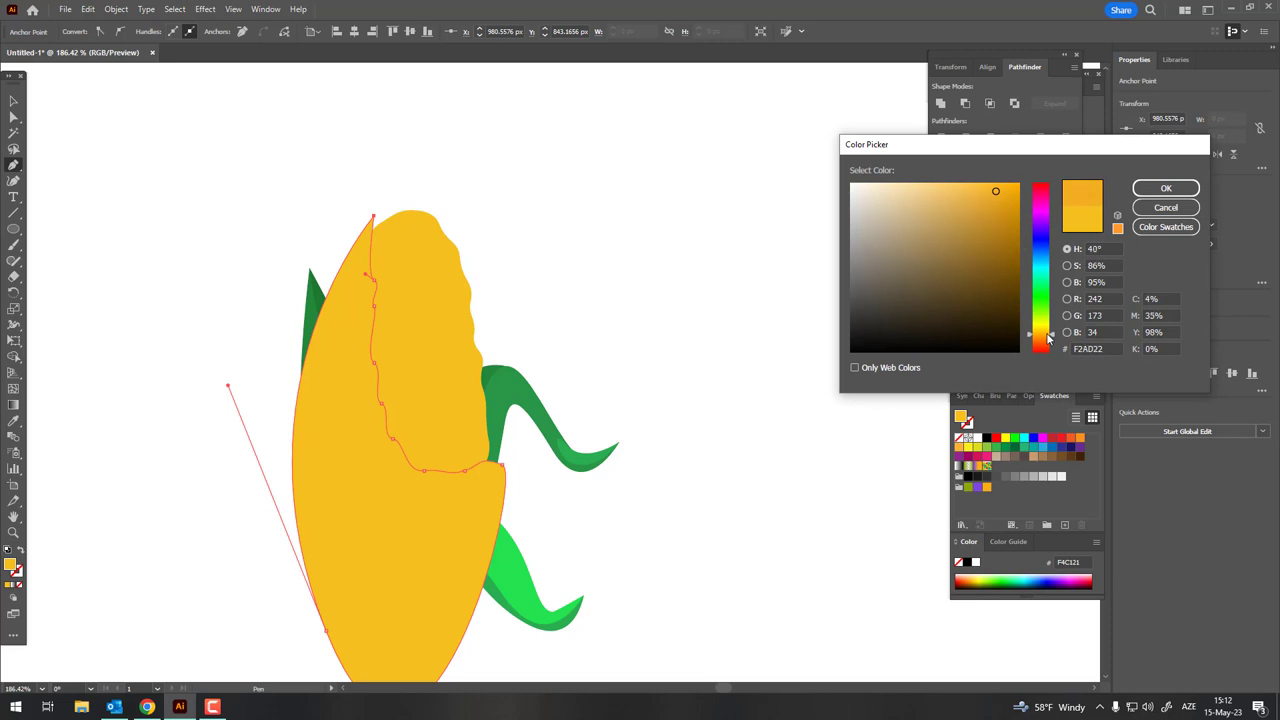
left_click(1166, 188)
- Zoom out and move the orange shading shape out to the left of the corn
key("z")
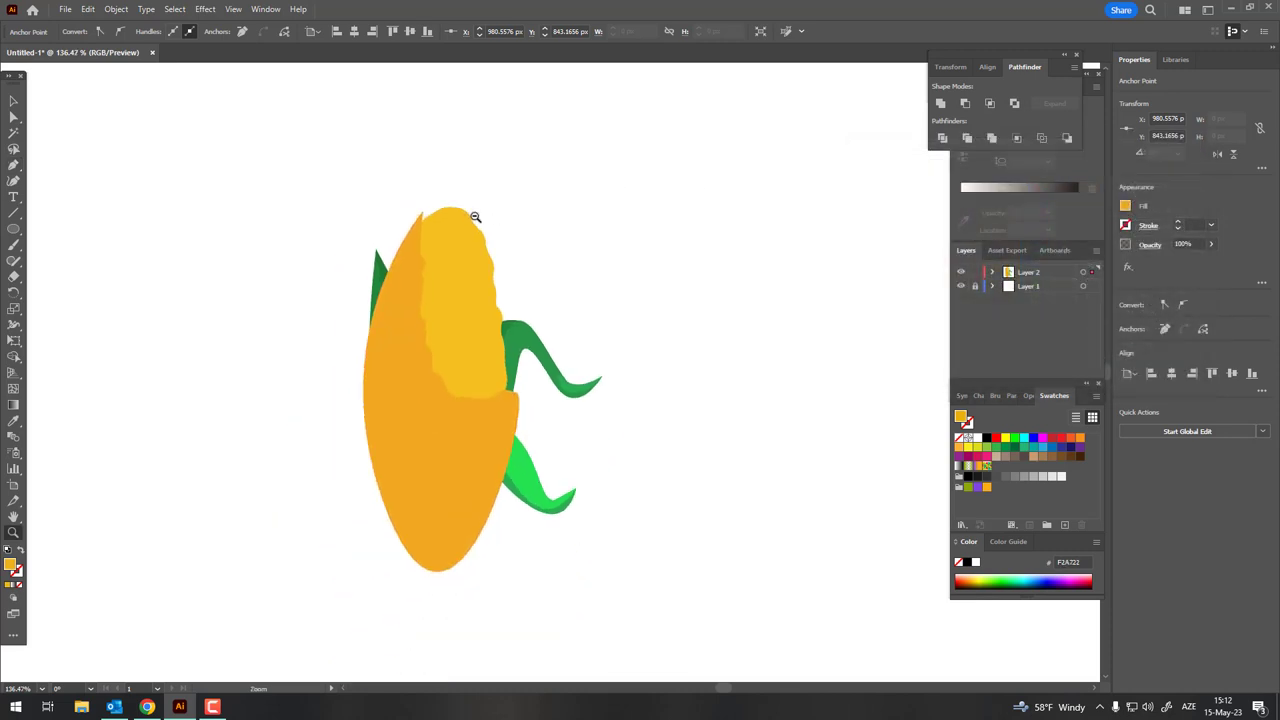
left_click_drag(569, 247, 6, 92)
left_click(13, 100)
left_click(771, 278)
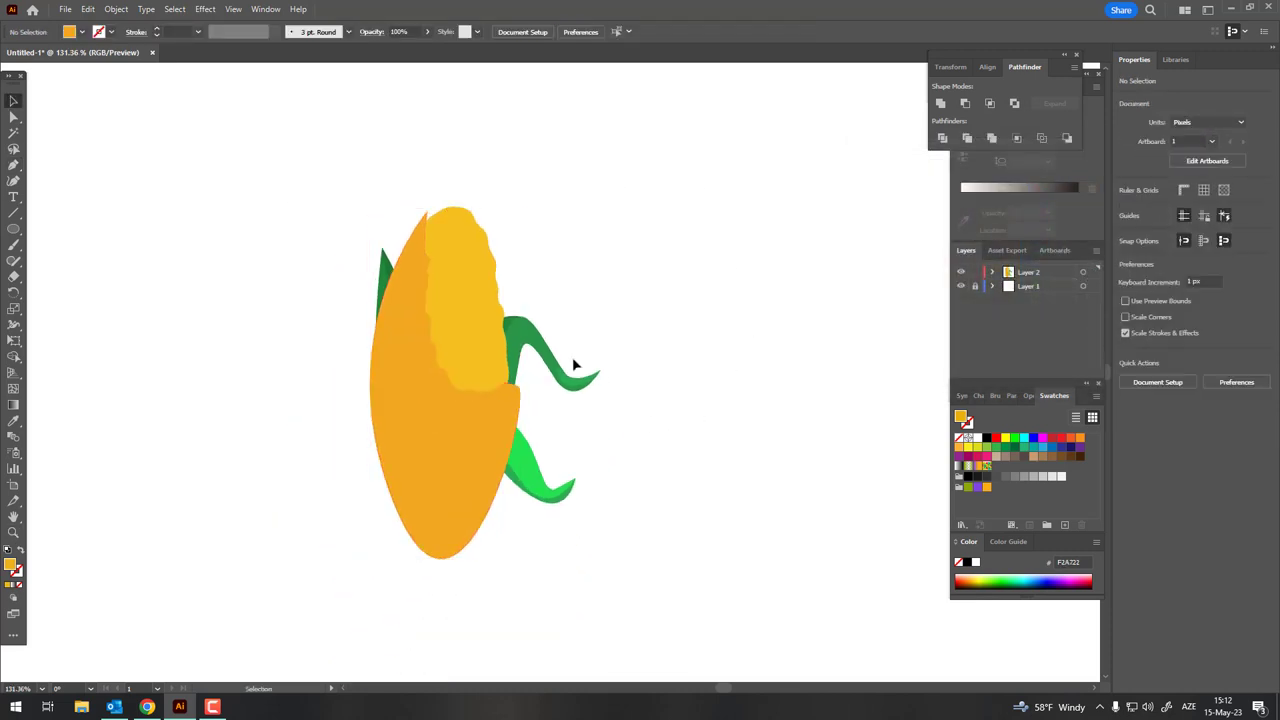
left_click(420, 310)
left_click_drag(417, 471, 206, 466)
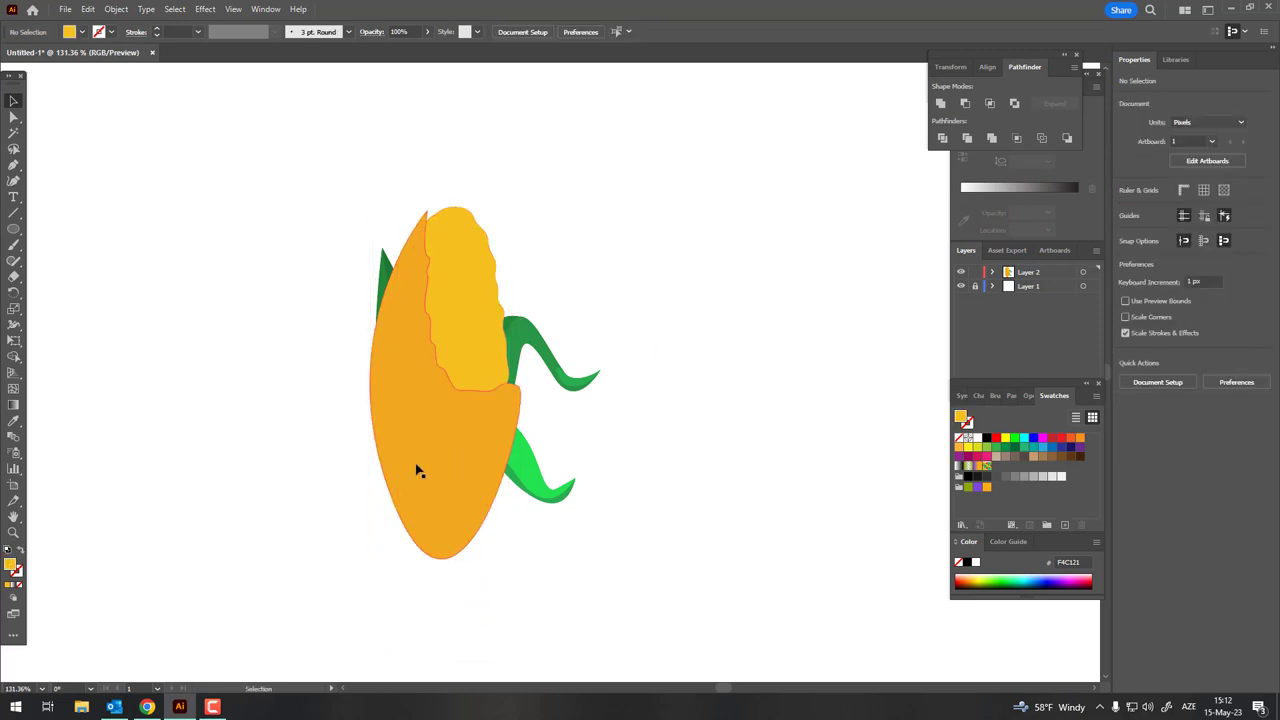
- Group the bright green and dark green lower husk leaves
left_click(452, 425)
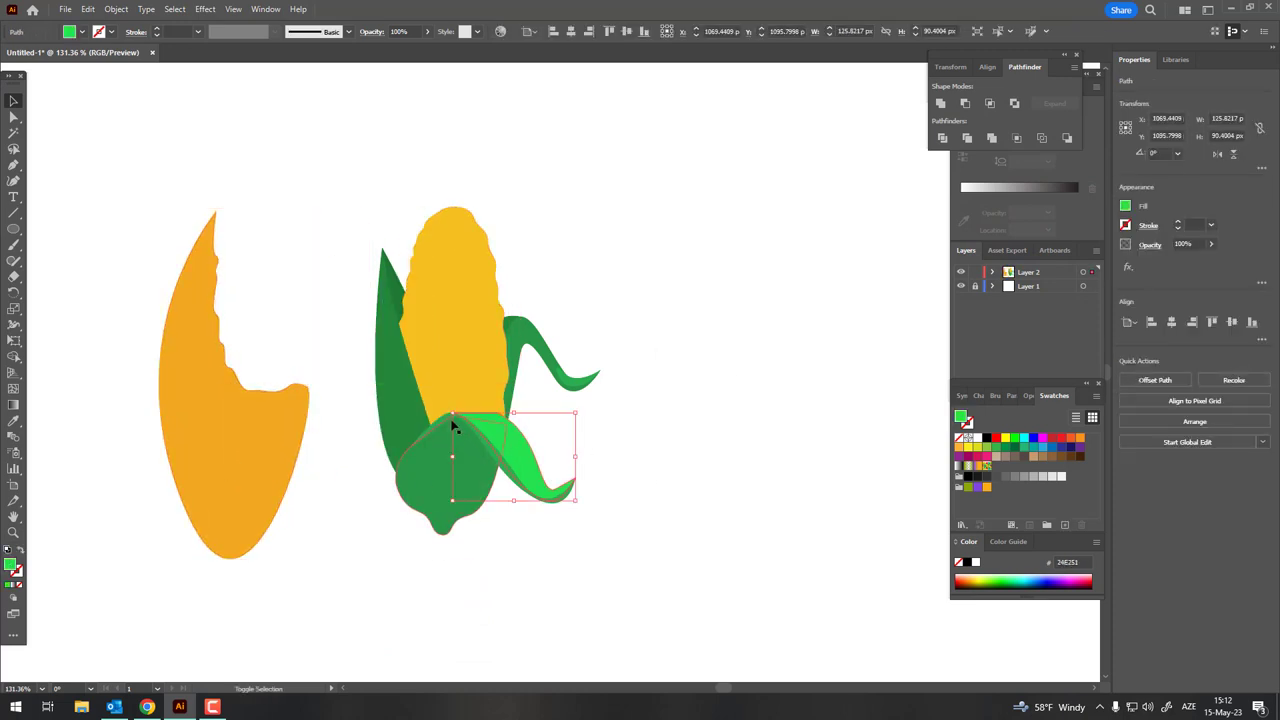
left_click(449, 452, "shift")
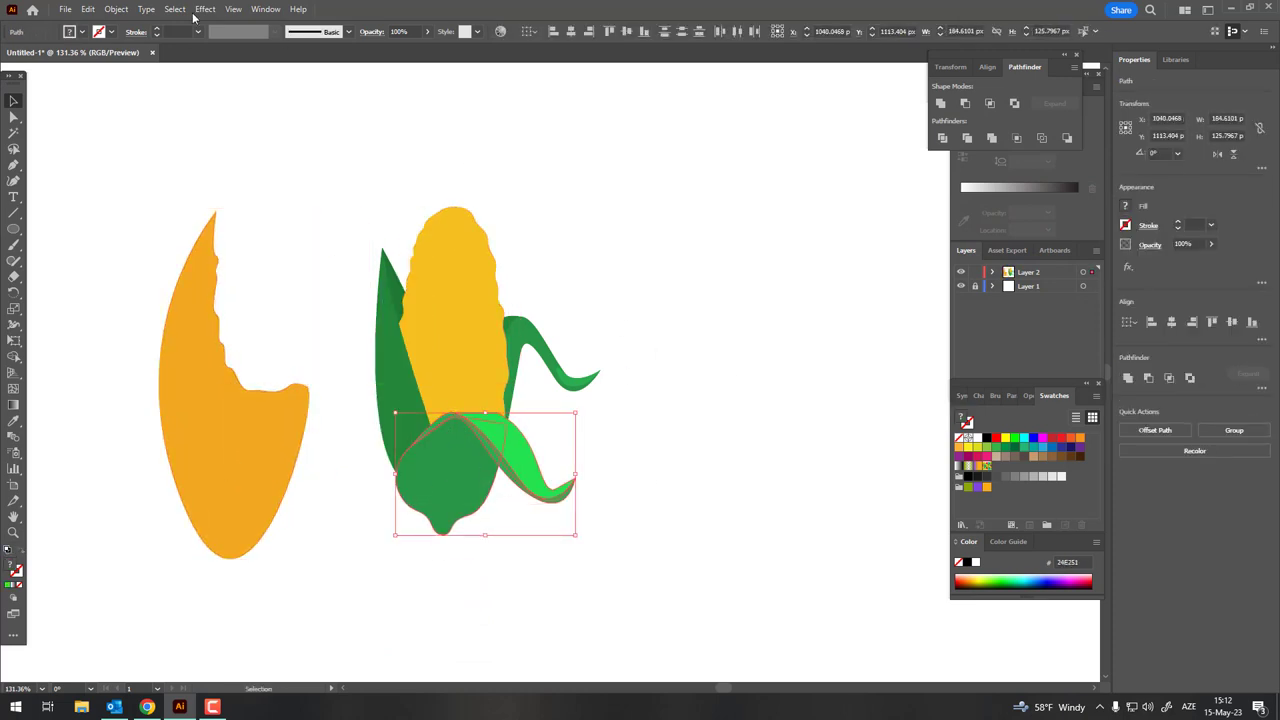
left_click(116, 9)
left_click(150, 88)
left_click(336, 249)
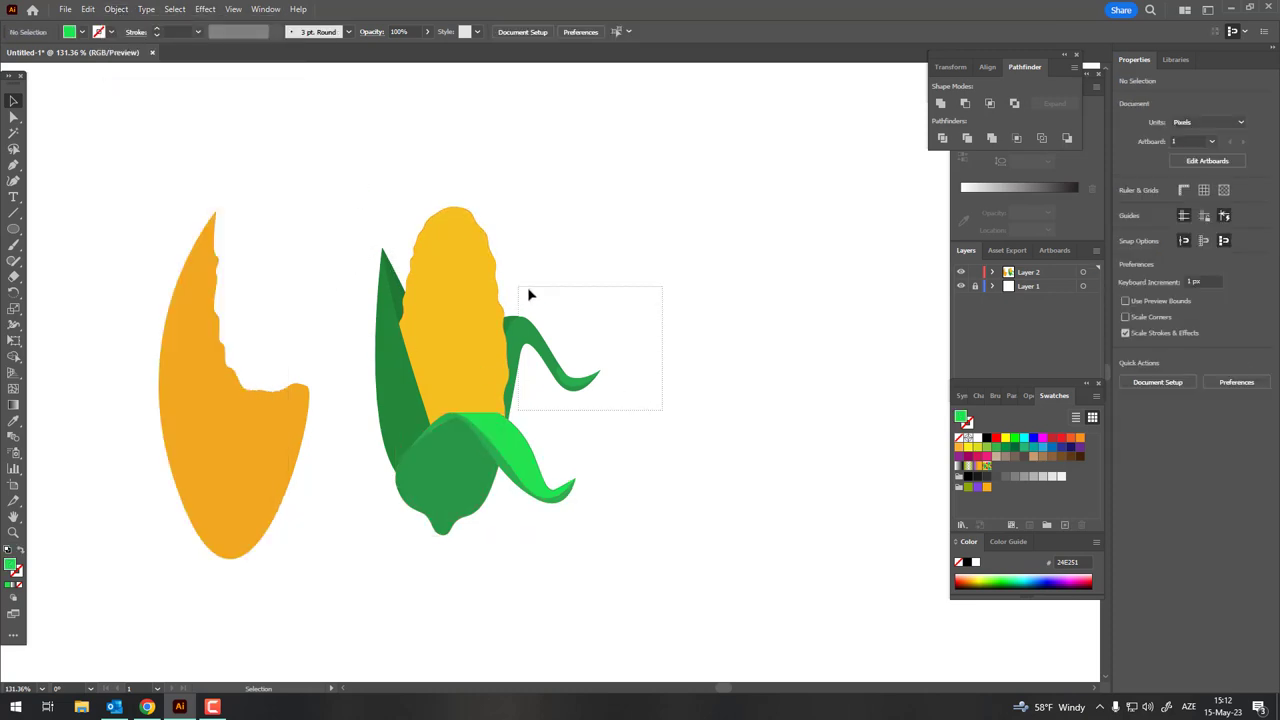
- Group the upper-right leaf pieces and send the group behind the cob
left_click_drag(520, 282, 594, 343)
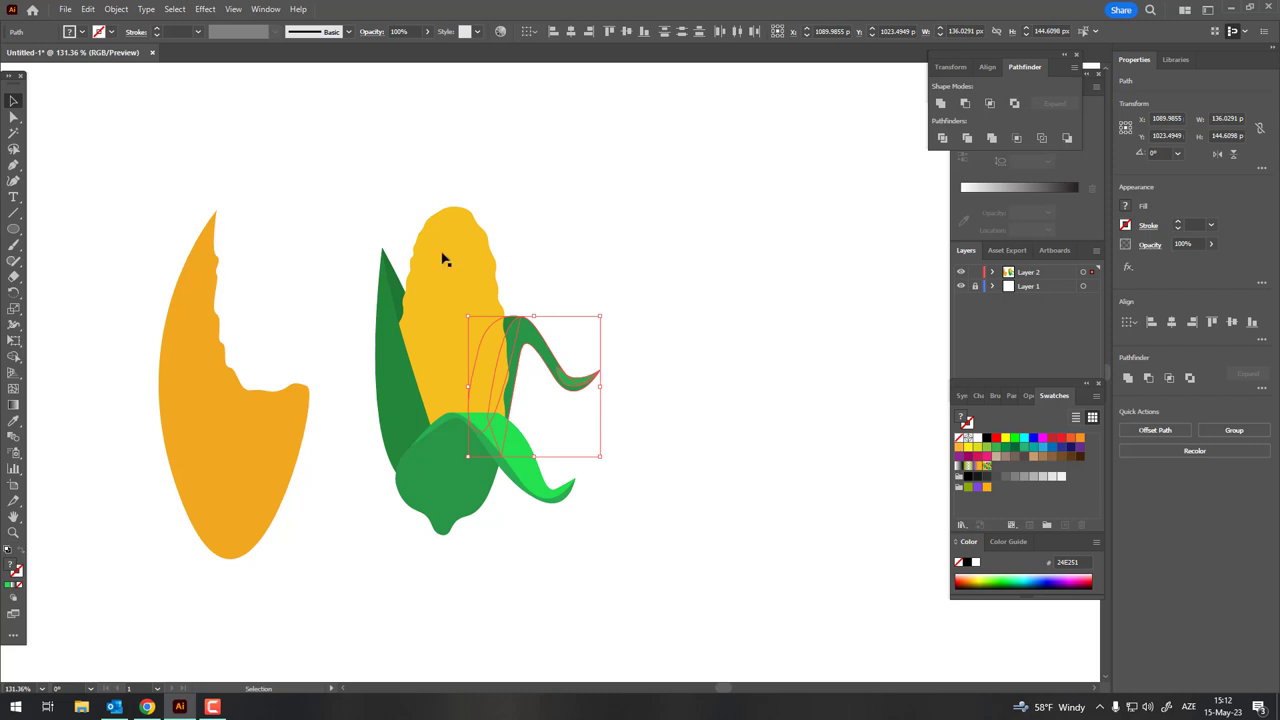
left_click(124, 9)
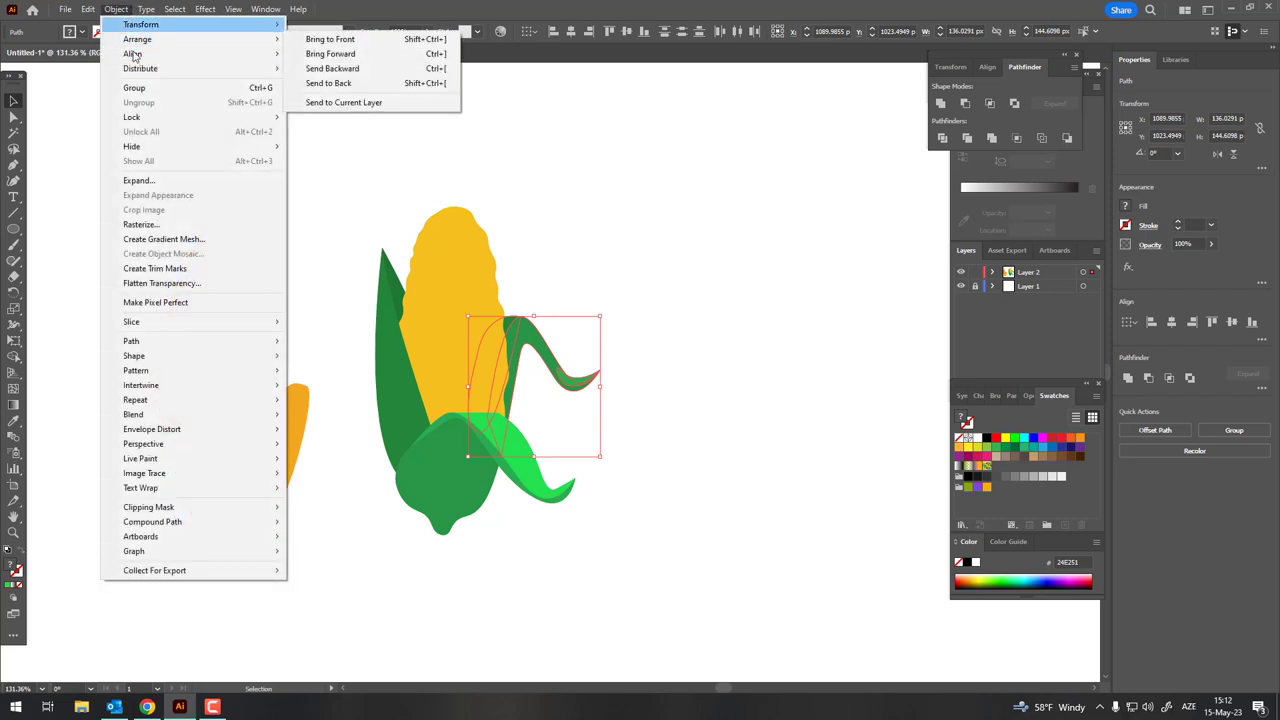
left_click(152, 90)
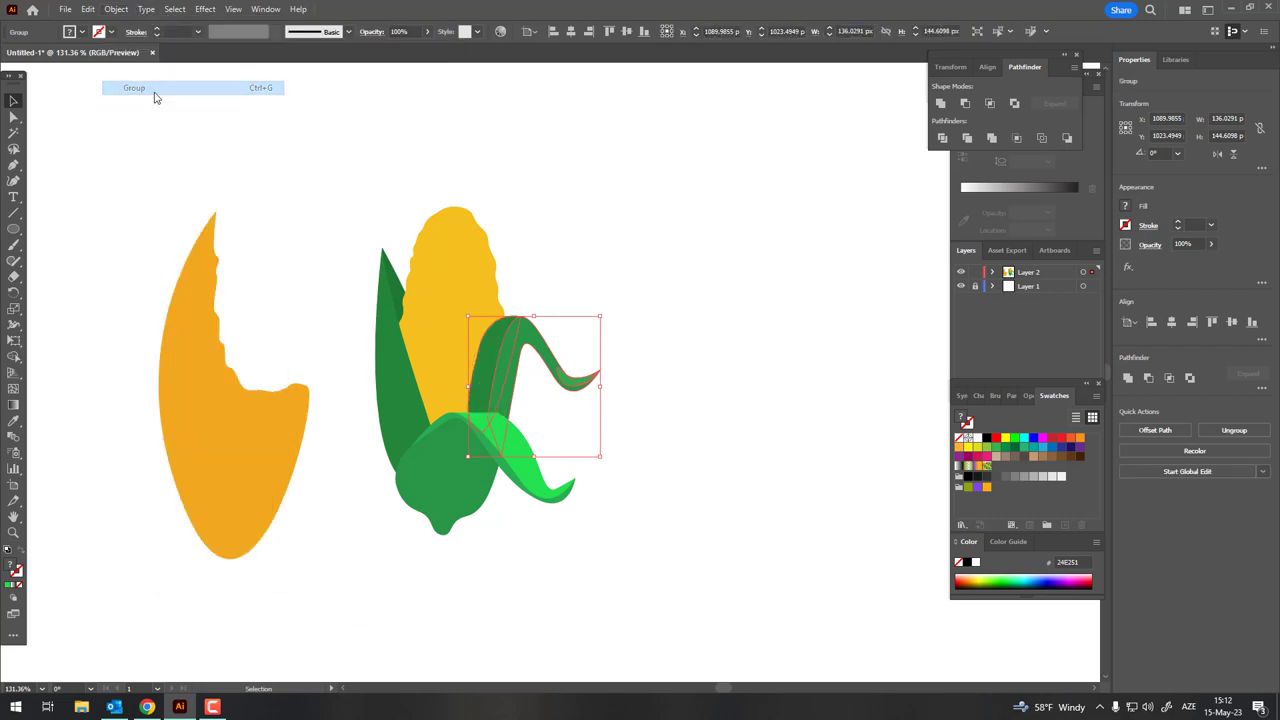
left_click(128, 9)
mouse_move(137, 39)
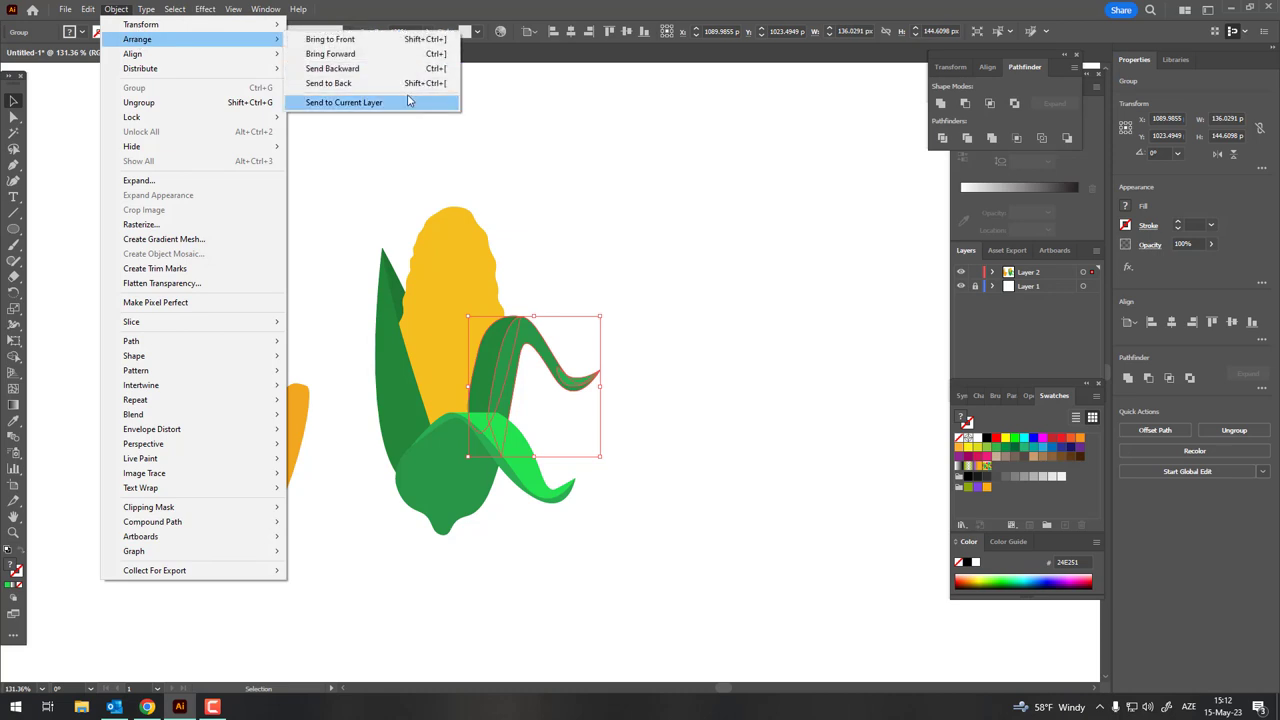
left_click(396, 85)
left_click(577, 443)
mouse_move(577, 443)
left_mouse_down()
mouse_move(703, 440)
mouse_move(722, 465)
left_mouse_up()
key("z")
left_click_drag(780, 428, 800, 430)
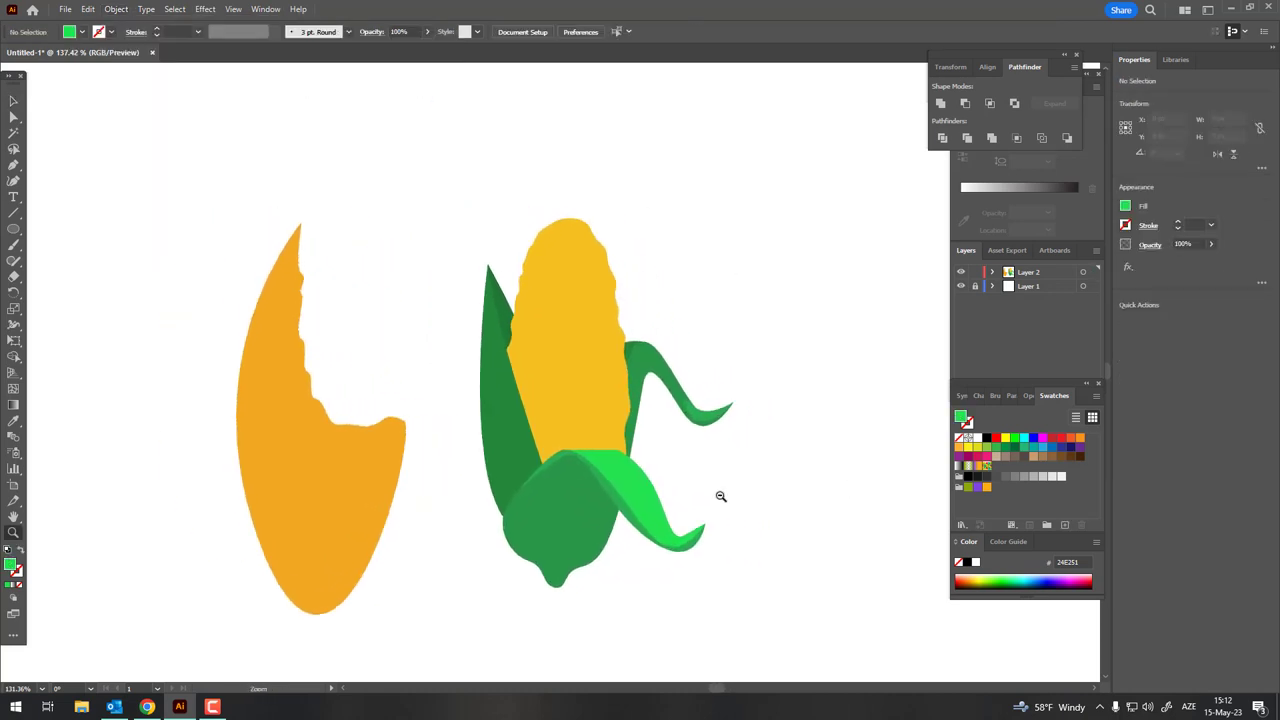
- Place the orange shading back over the cob's left half and group it with the yellow kernel
left_click(13, 101)
left_click_drag(340, 426, 558, 418)
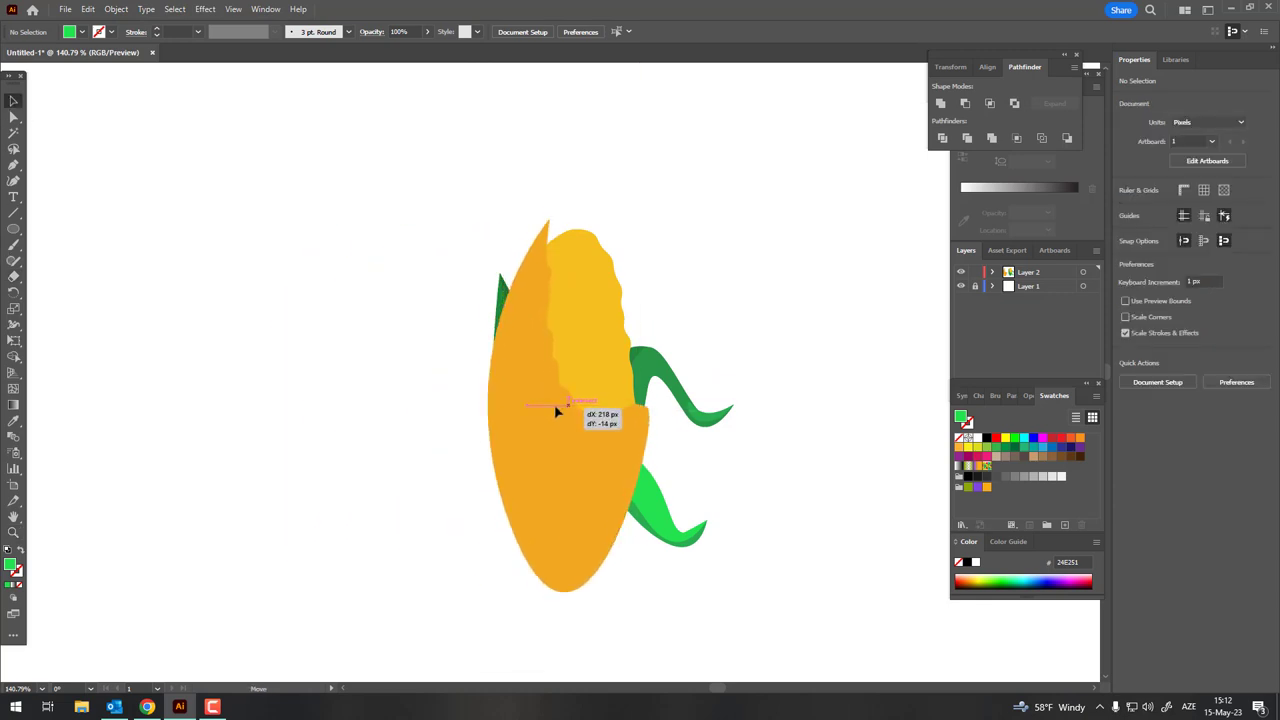
left_click_drag(558, 418, 555, 406)
left_click(598, 309)
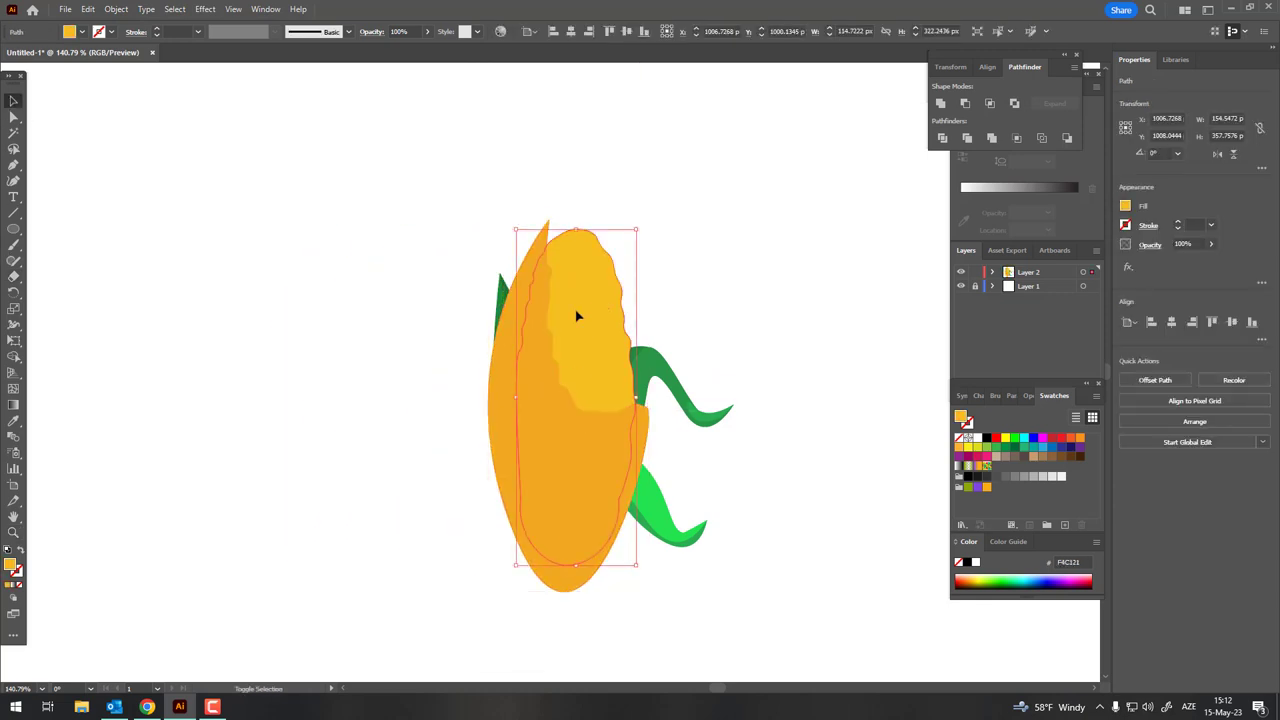
left_click(530, 270, "shift")
left_click(942, 140)
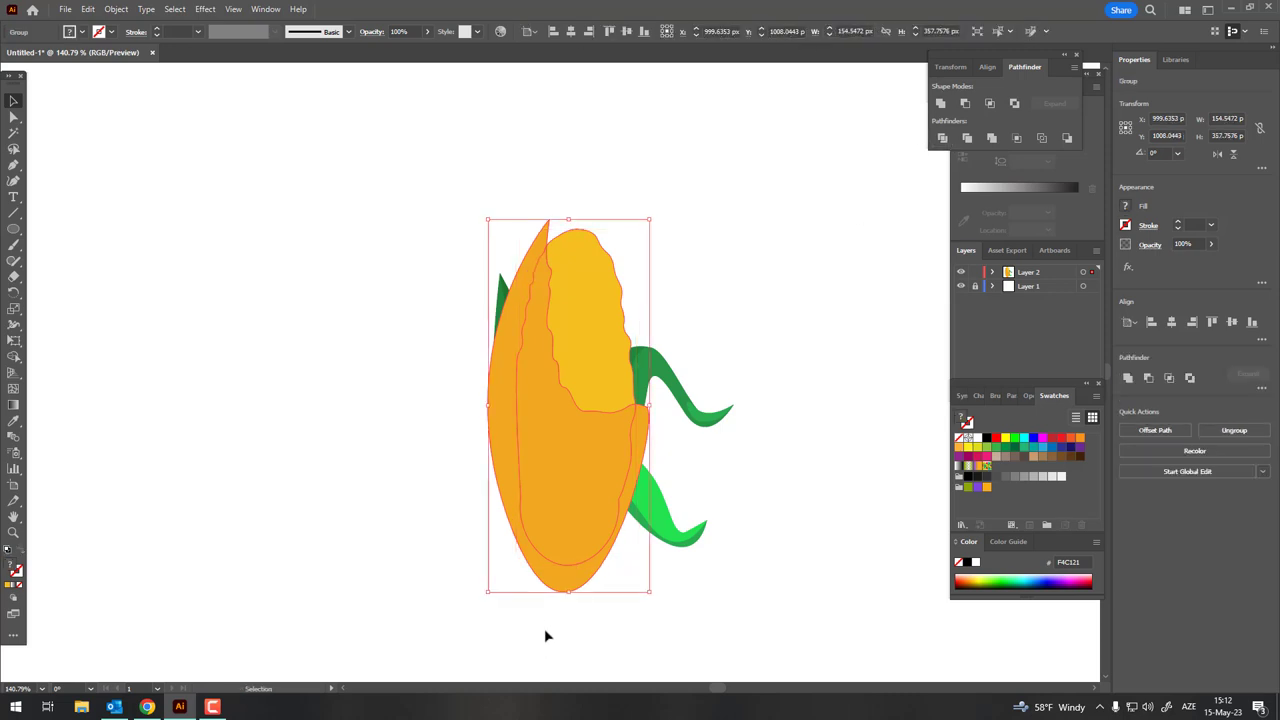
double_click(563, 582)
left_click(563, 582)
- Bring the lower husk leaf group in front of the cob
double_click(736, 649)
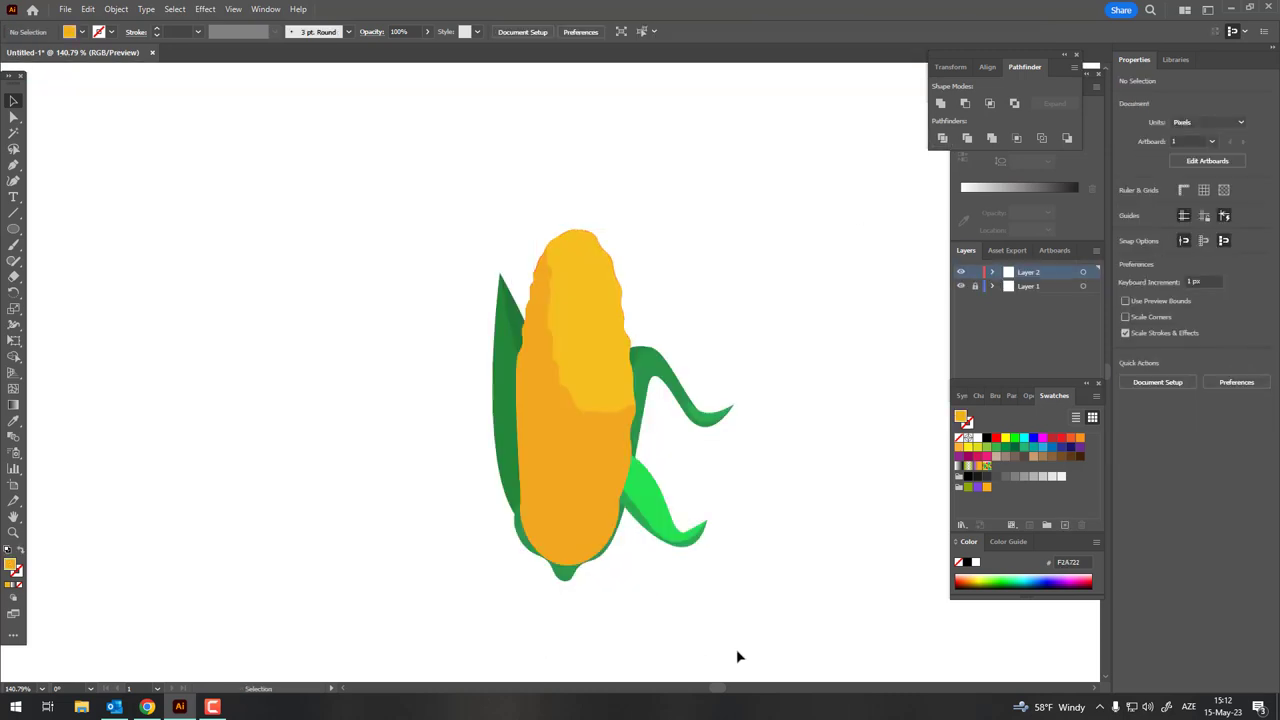
key("z")
left_click(580, 398)
left_click_drag(580, 398, 521, 327)
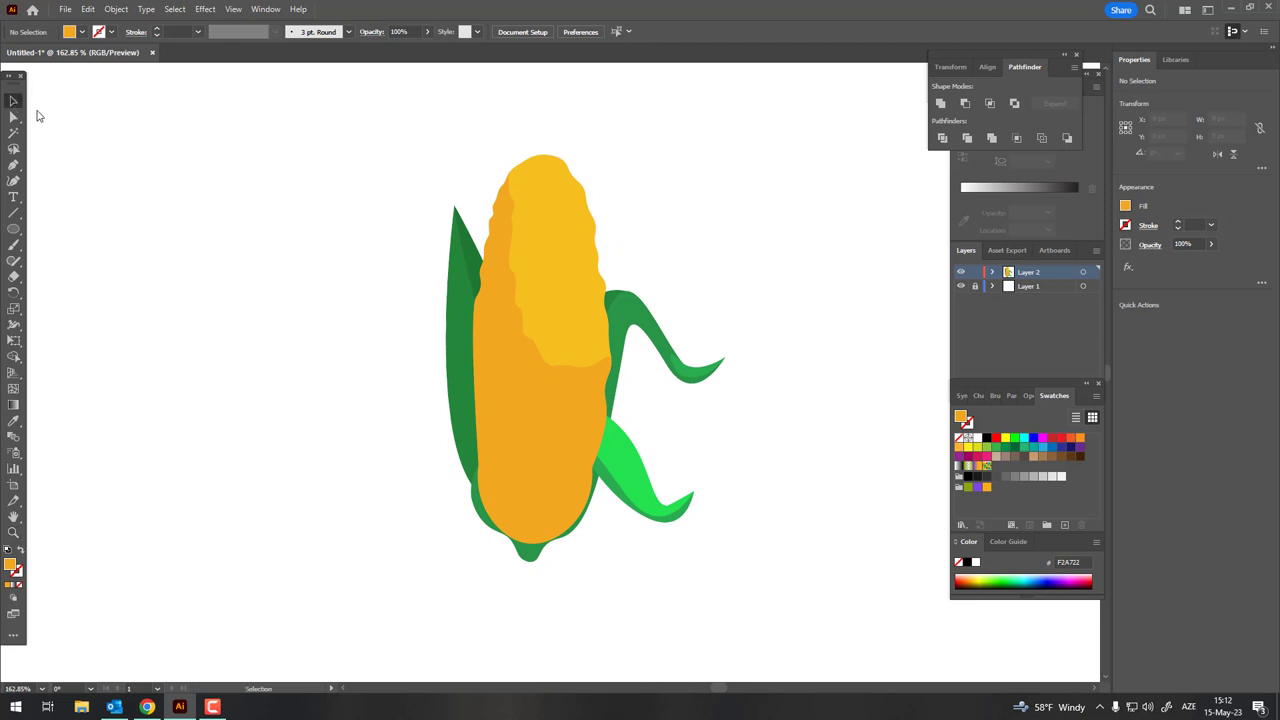
left_click(663, 503)
left_click(116, 9)
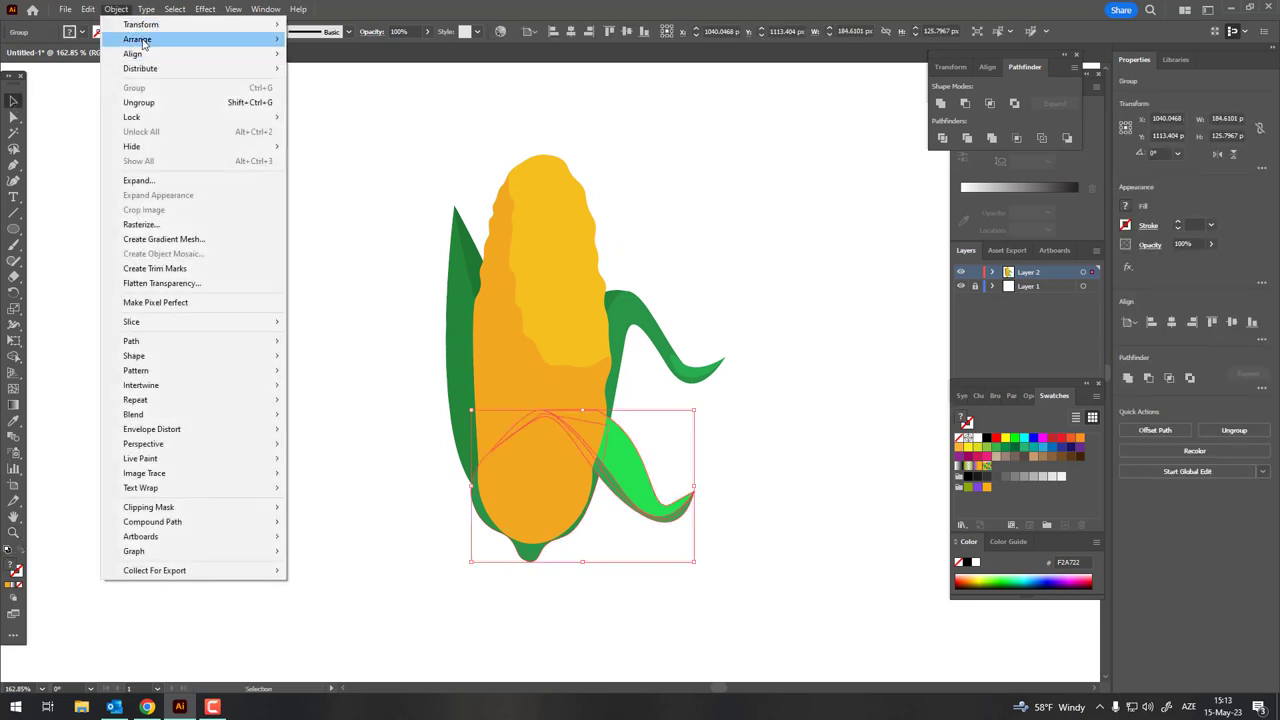
left_click(320, 39)
- Bring the tall left leaf and the lower leaves to the front together
left_click(451, 294)
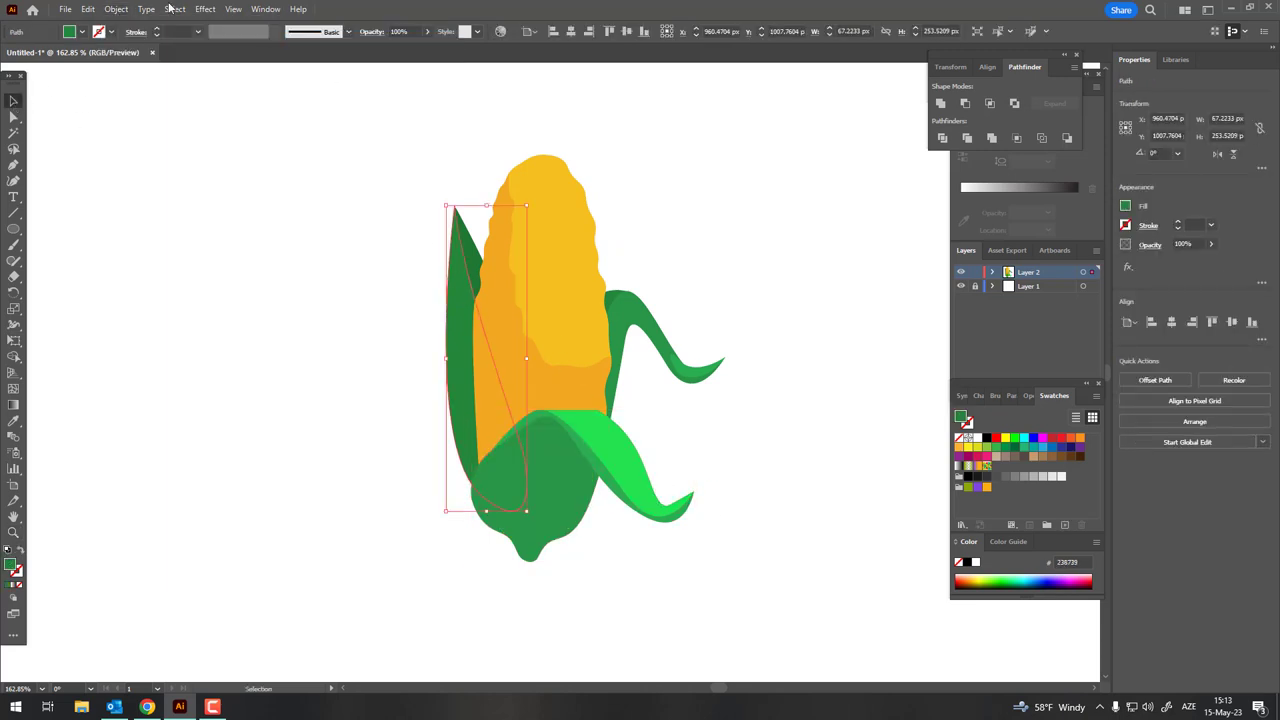
left_click(557, 437, "shift")
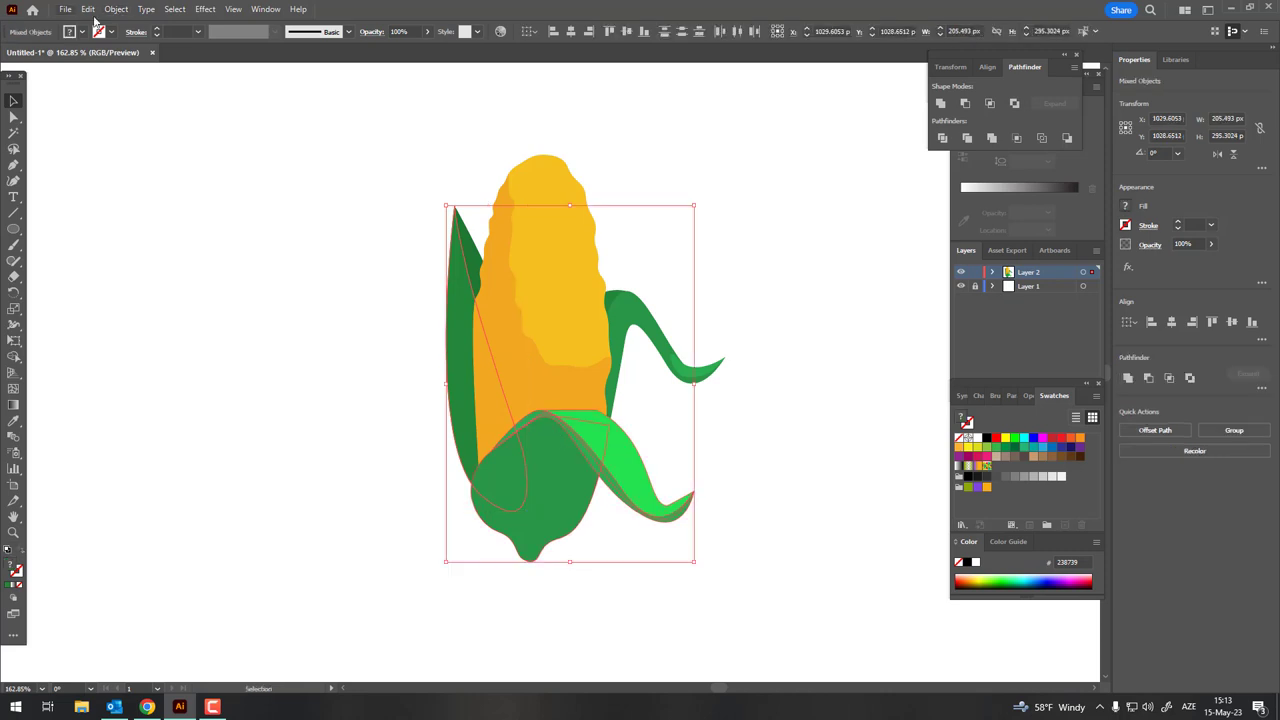
left_click(116, 9)
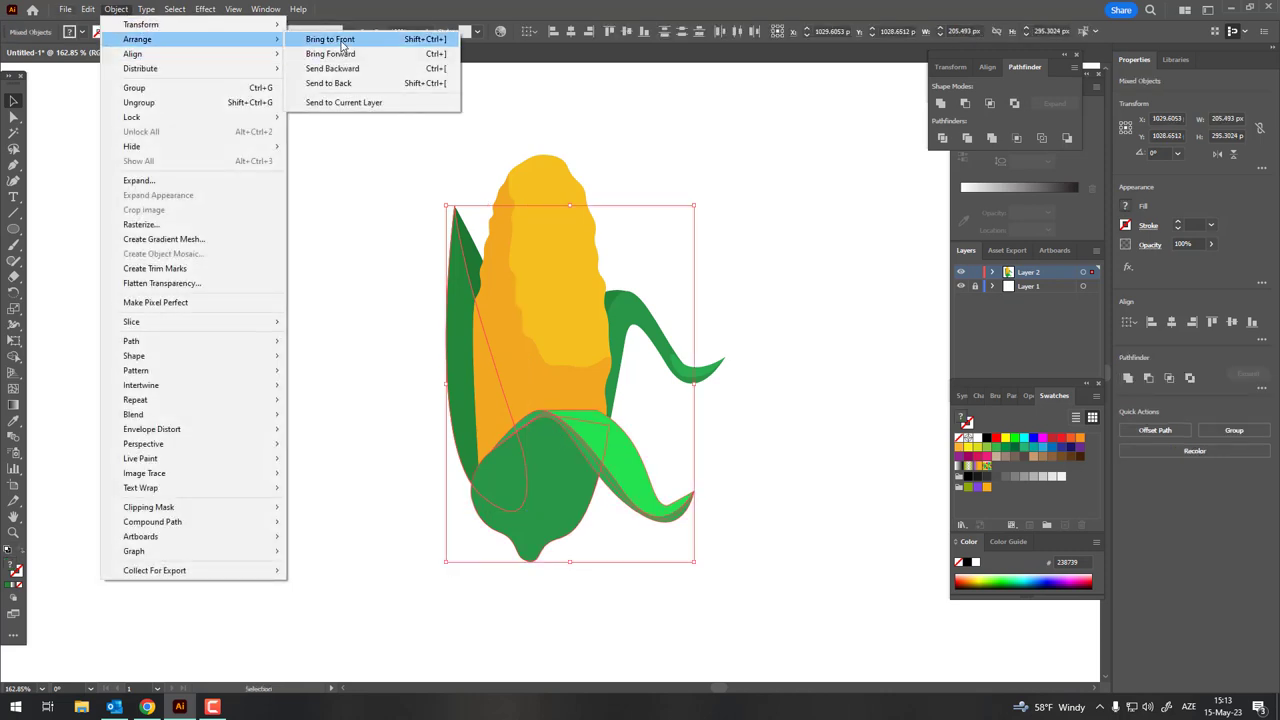
left_click(330, 39)
left_click(754, 251)
key("z")
left_click(570, 200)
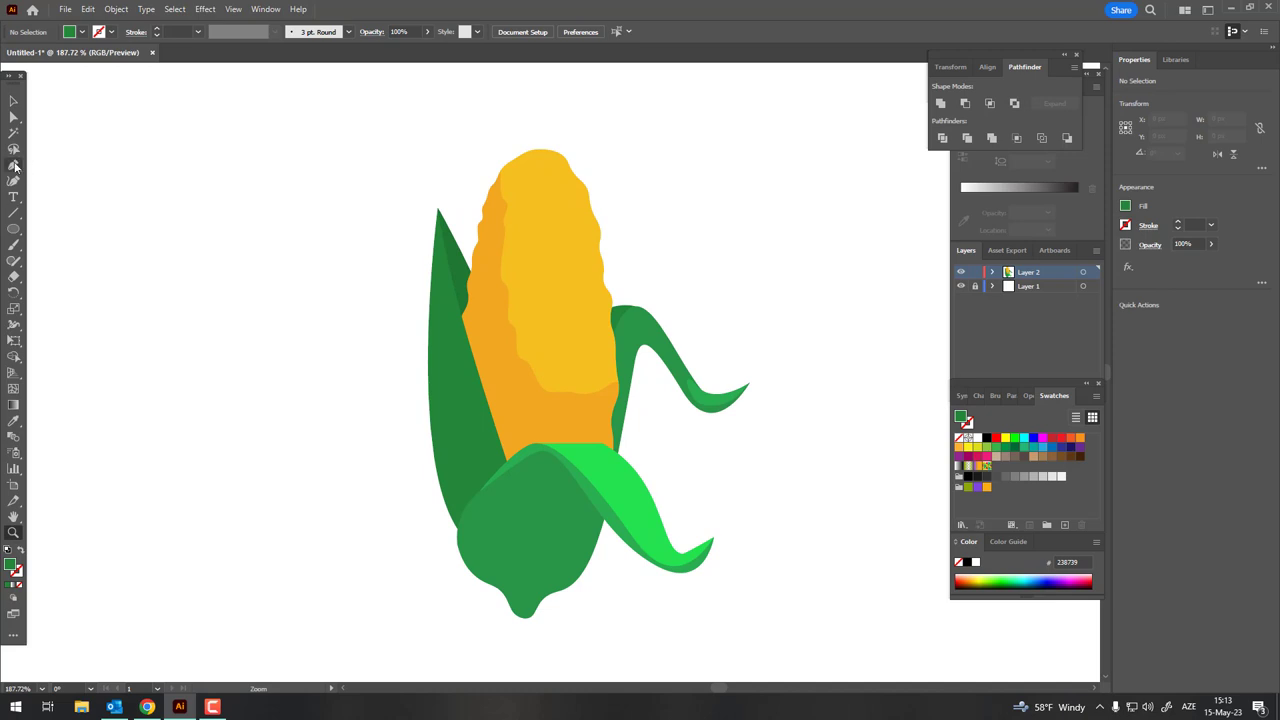
left_click(14, 167)
- Draw a new closed husk shape with the Pen tool over the cob's left side
left_click(470, 237)
left_click_drag(478, 328, 494, 368)
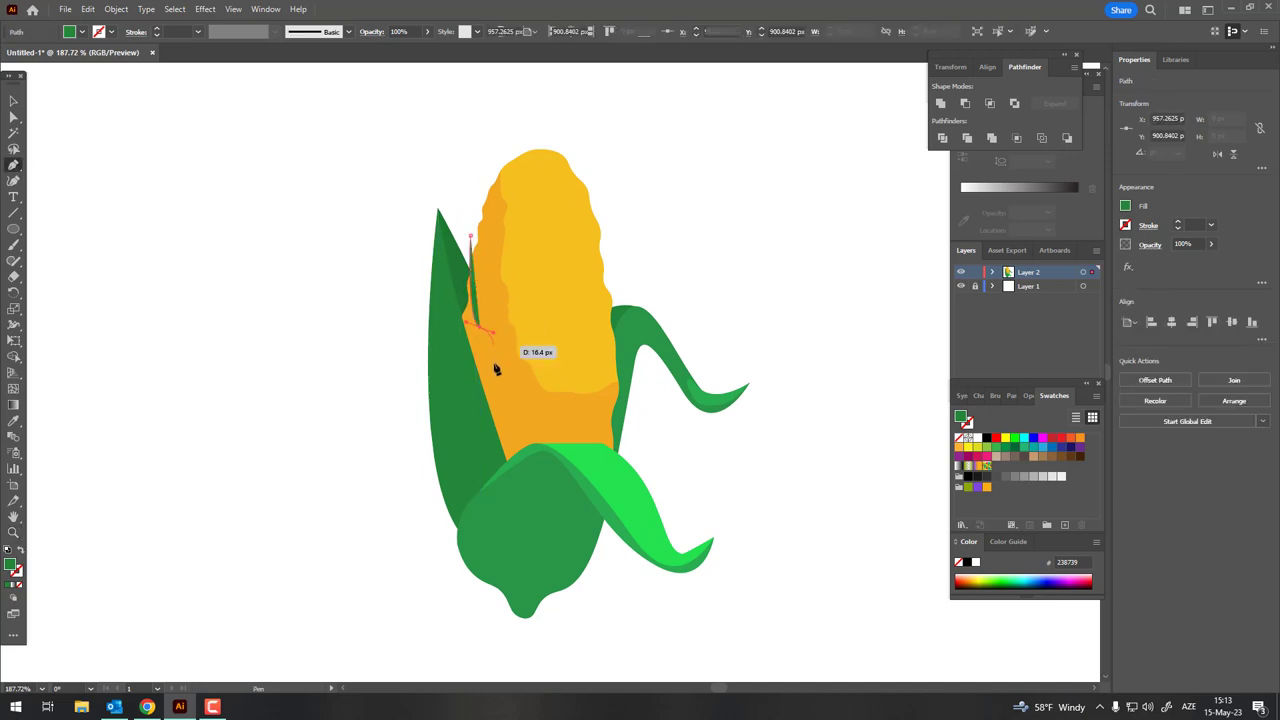
left_click_drag(515, 424, 600, 443)
left_click(640, 447)
mouse_move(550, 510)
left_mouse_down()
mouse_move(353, 368)
mouse_move(369, 258)
left_mouse_up()
left_click_drag(470, 237, 484, 242)
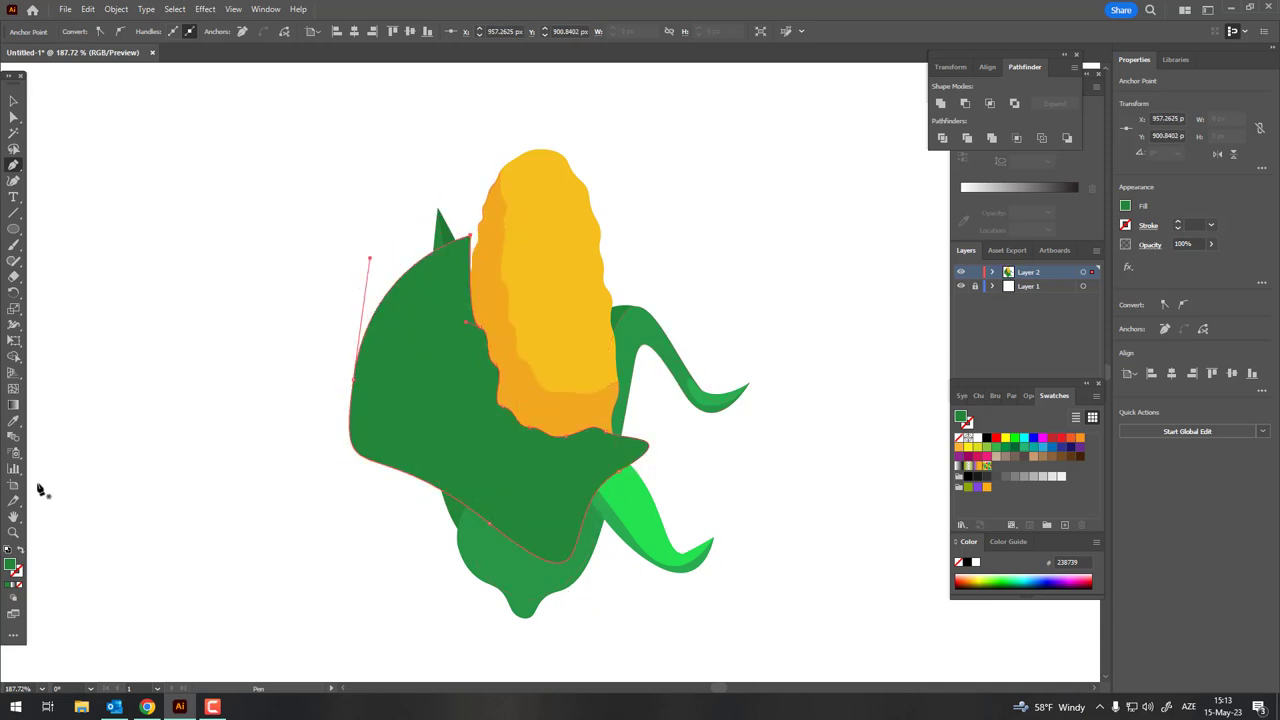
- Fill the new shape with a deeper orange, EF8E25
left_click(480, 300)
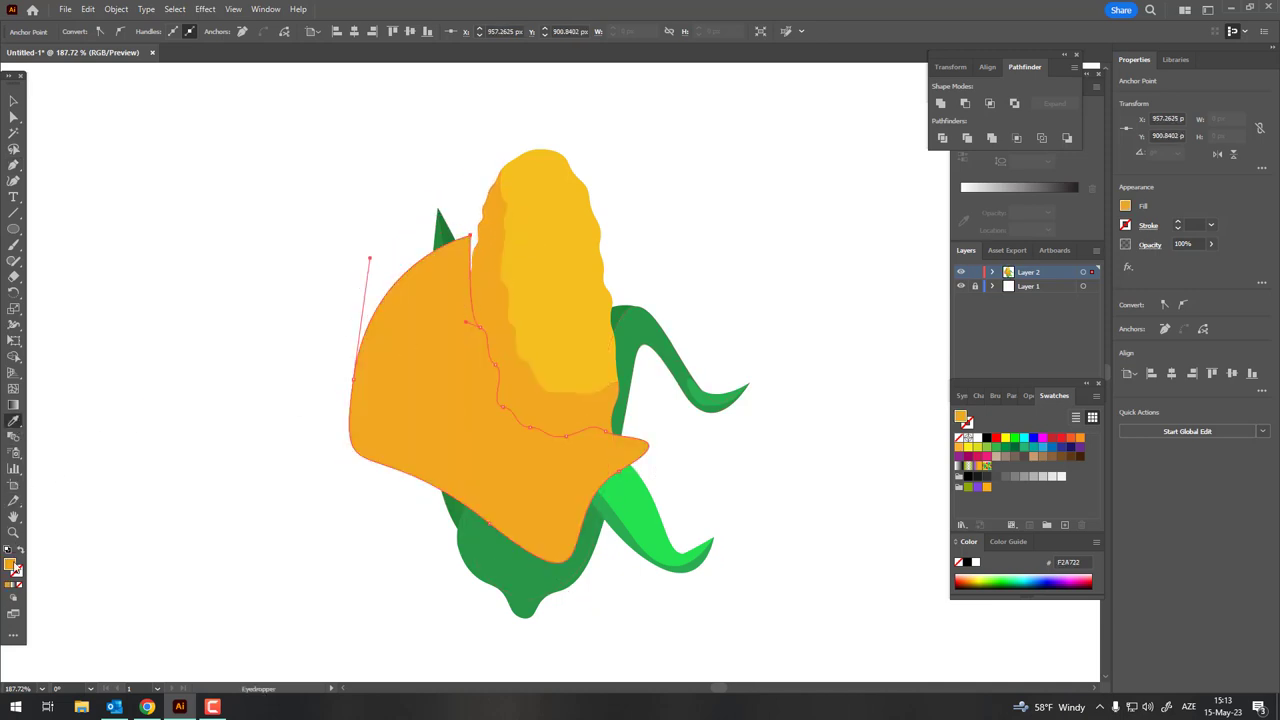
double_click(10, 565)
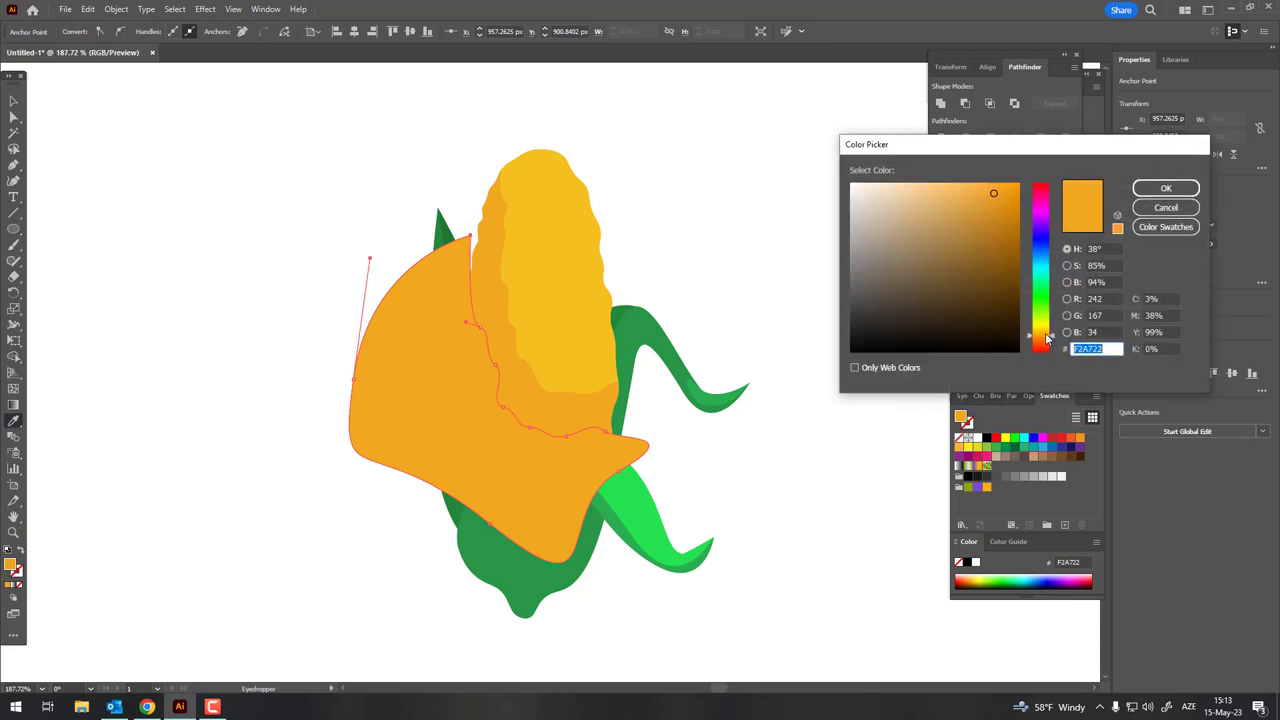
left_click_drag(1047, 342, 1047, 346)
left_click(1165, 188)
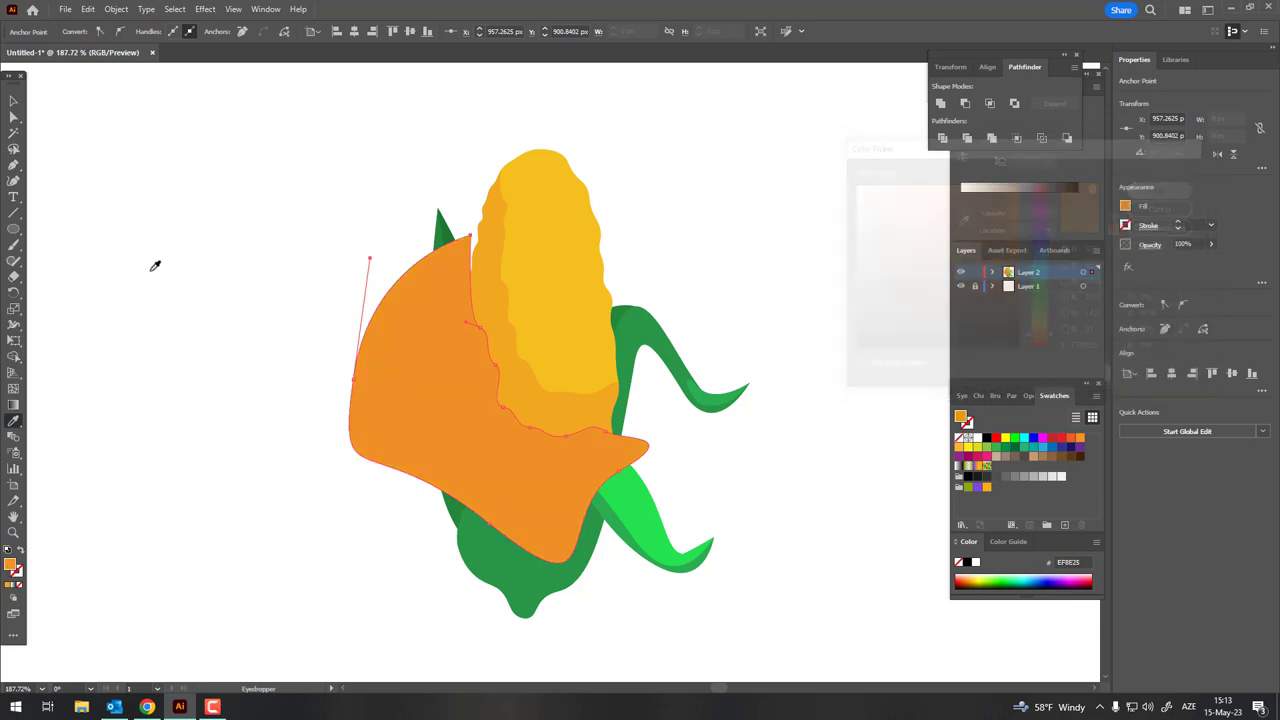
- Group the orange shapes, then delete both orange overlays in isolation mode
left_click(14, 100)
left_click(497, 289, "shift")
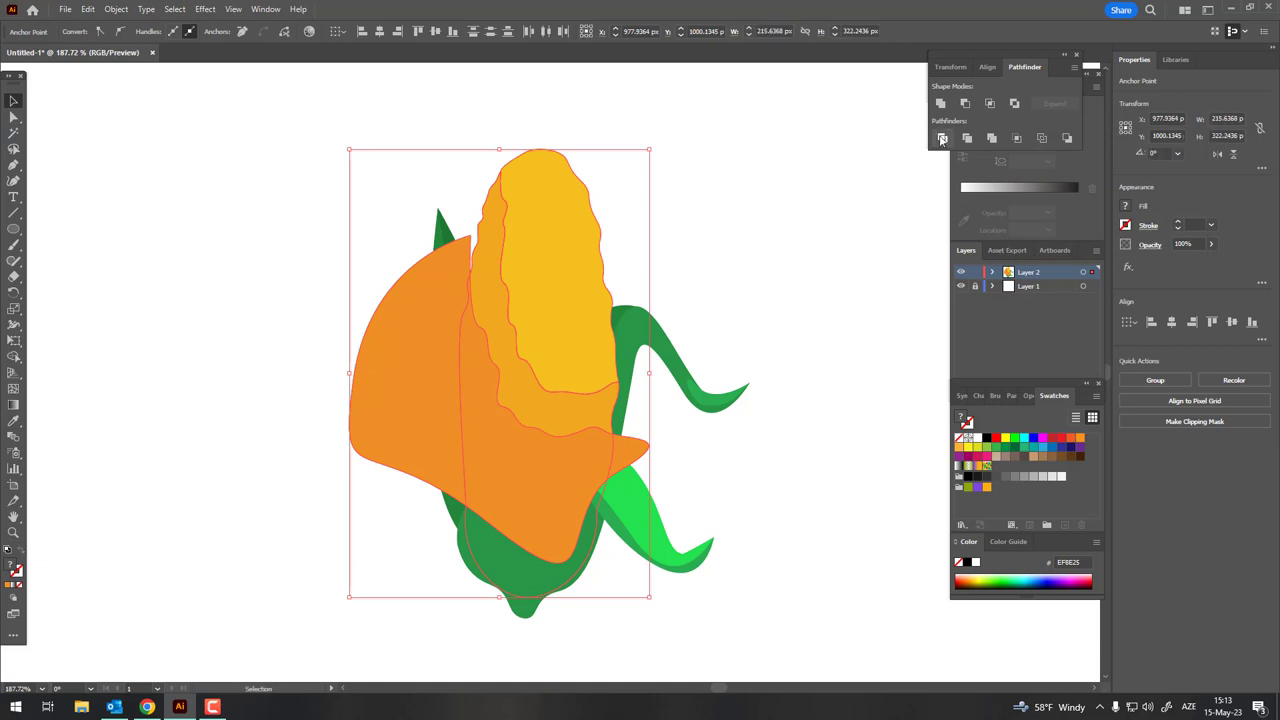
key("ctrl+g")
double_click(429, 402)
left_click(429, 402)
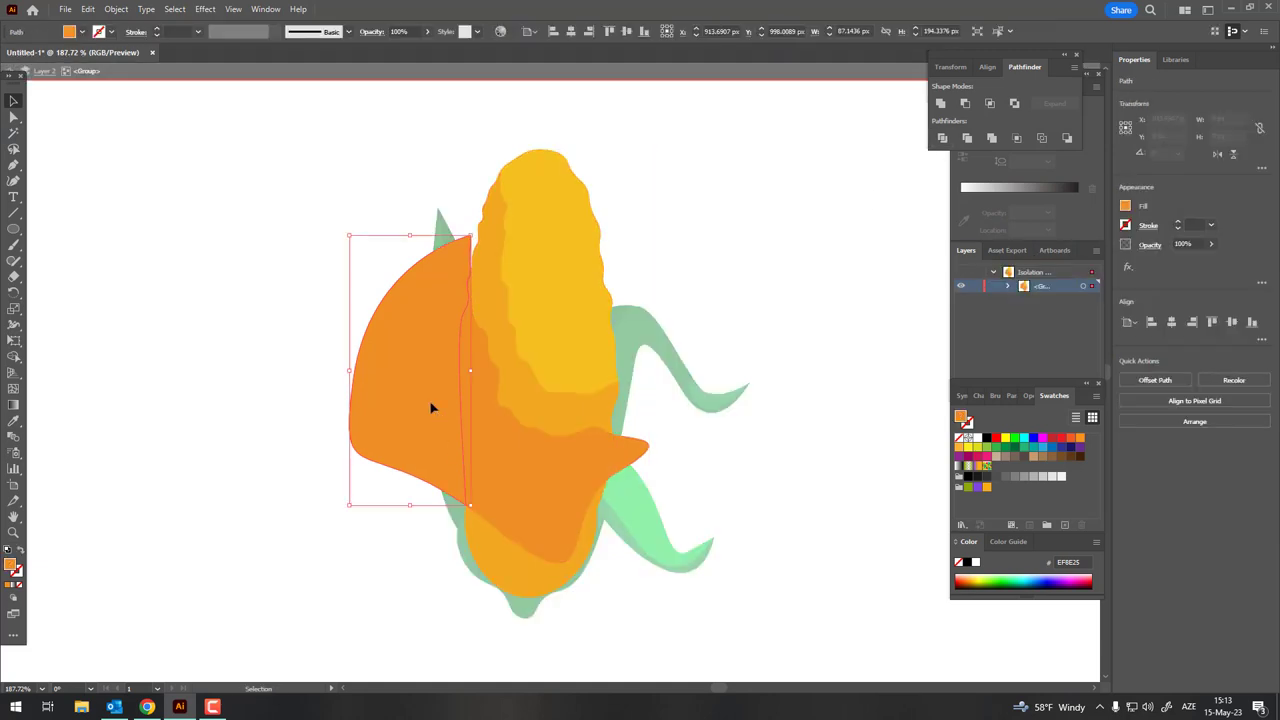
key("Delete")
left_click(646, 449)
key("Delete")
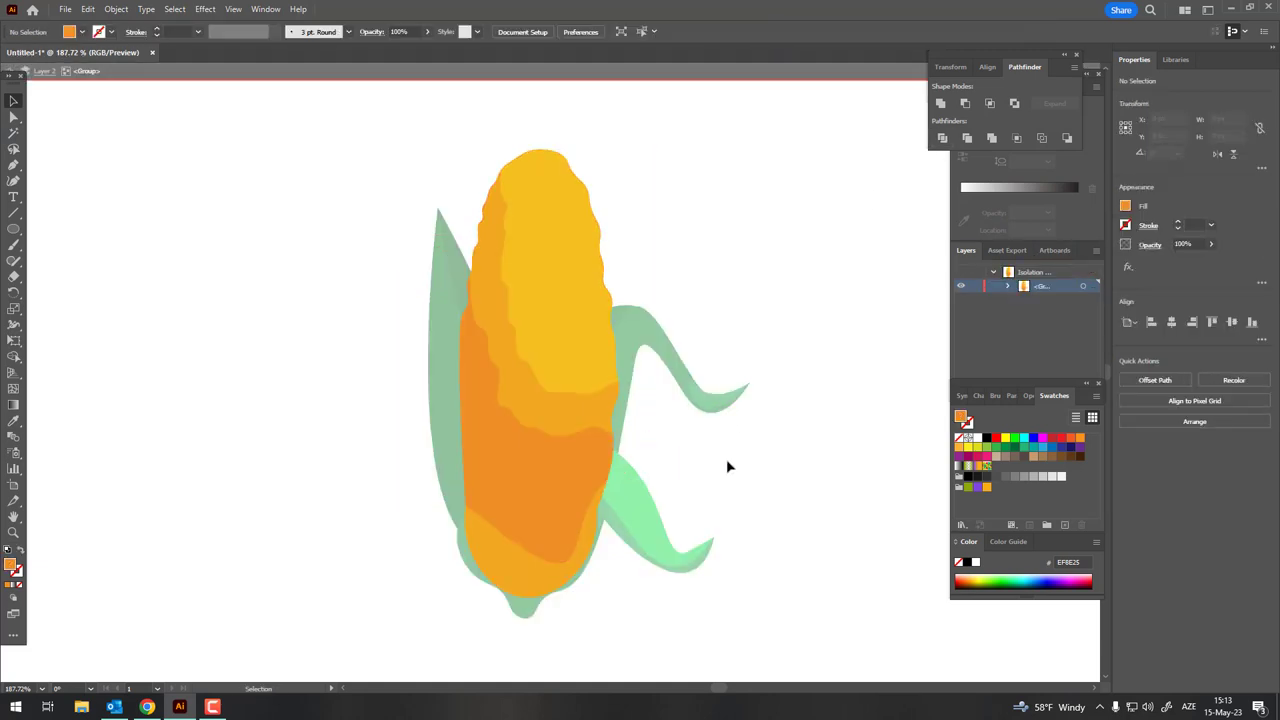
double_click(726, 459)
- Bring the lower-right and left green leaves in front of the corn, then zoom in
left_click(648, 507)
left_click(443, 343, "shift")
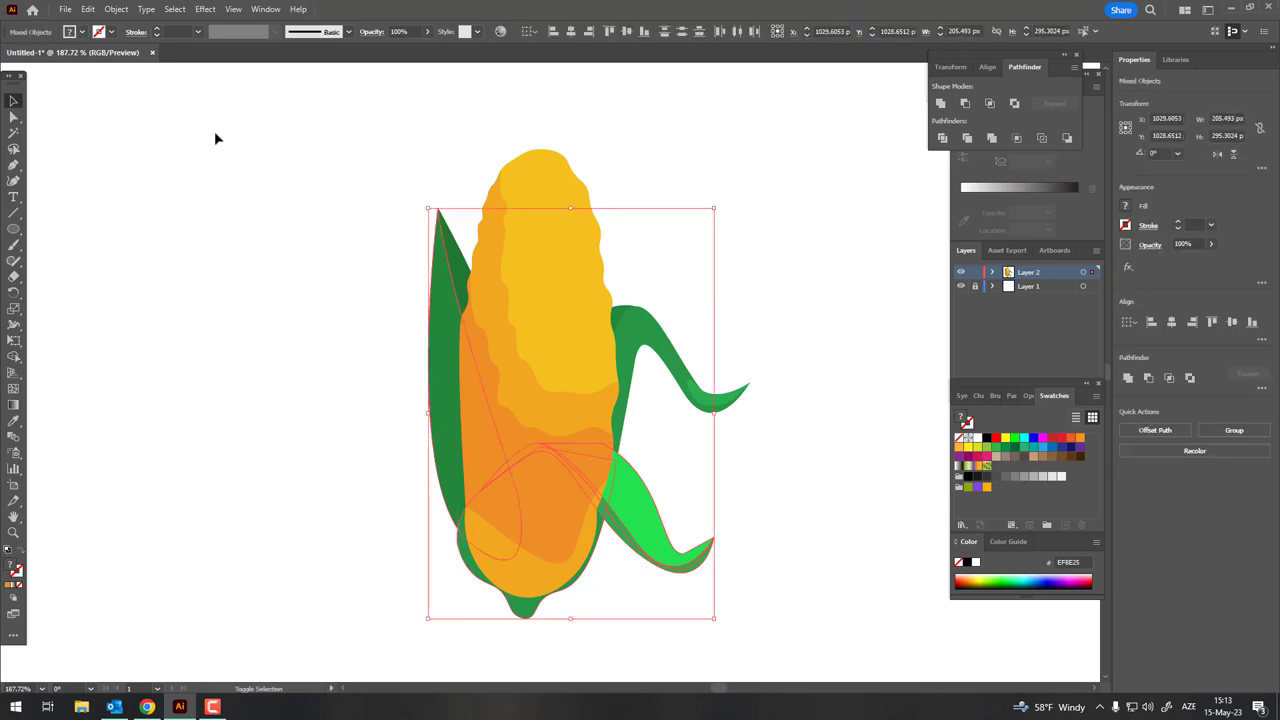
left_click(116, 9)
left_click(330, 39)
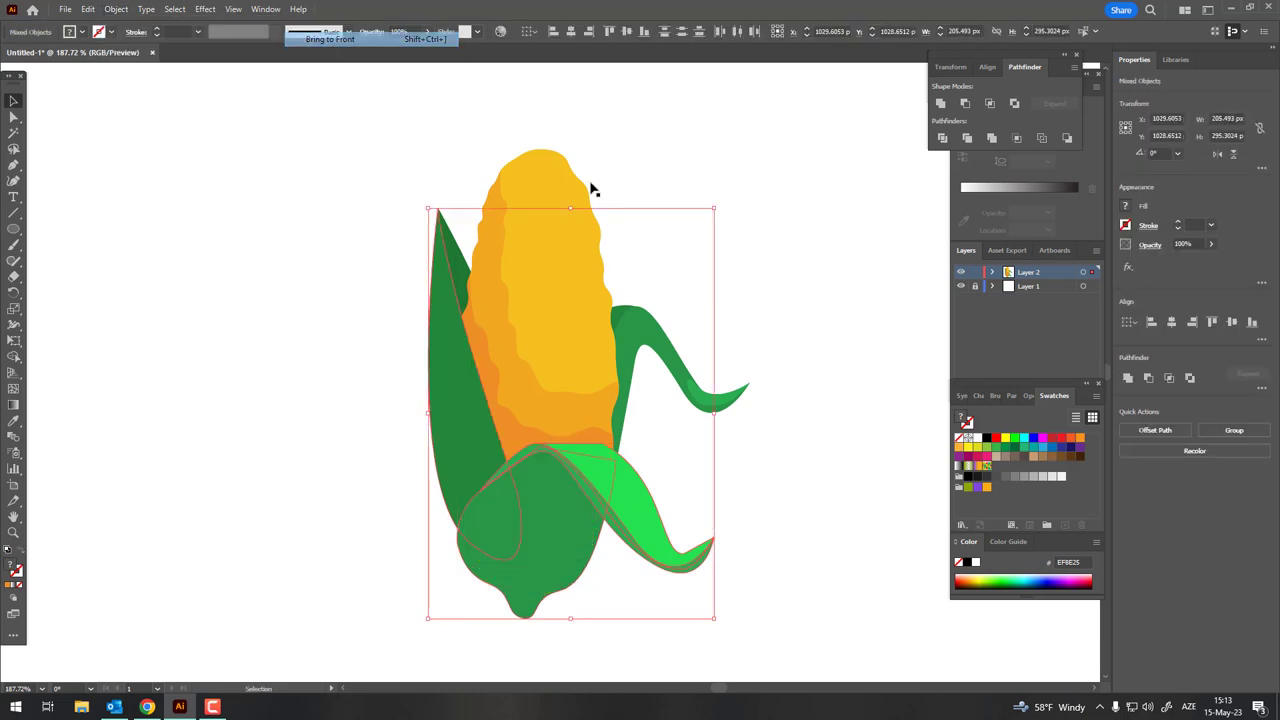
left_click(657, 297)
key("z")
left_click_drag(580, 444, 620, 444)
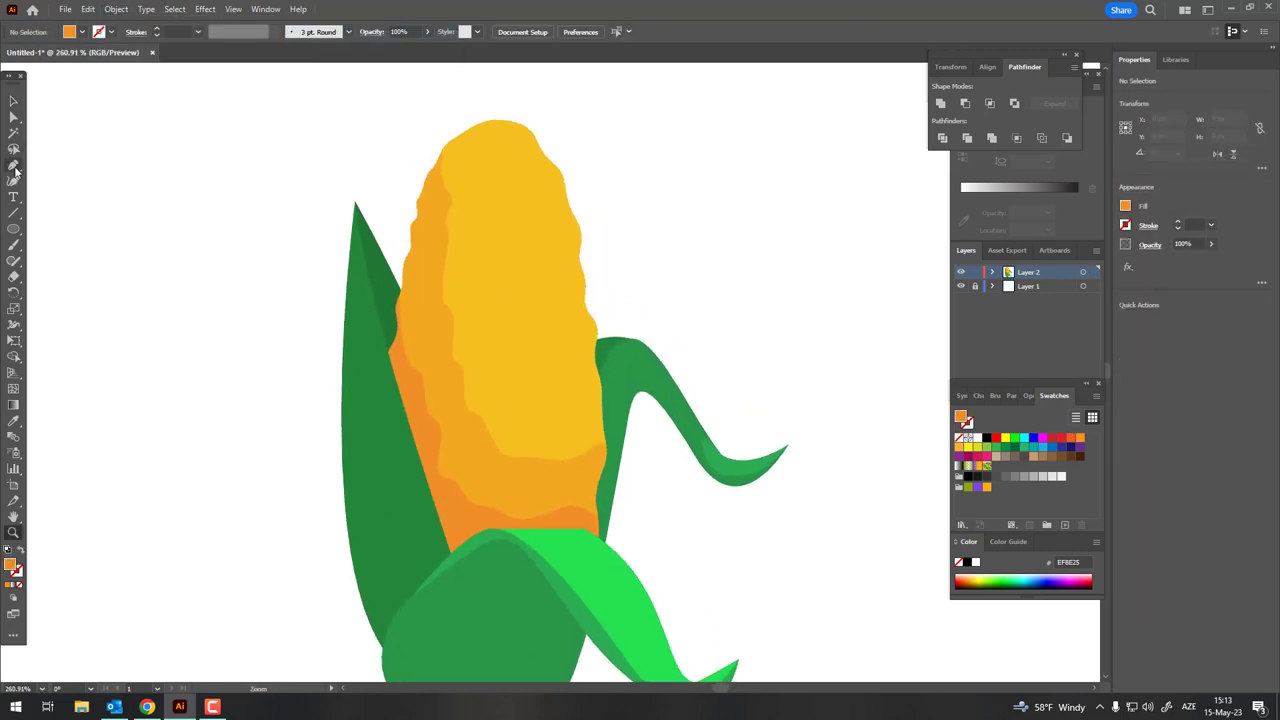
- Draw a wavy sliver shape with the Pen tool down the middle of the cob
left_click(495, 143)
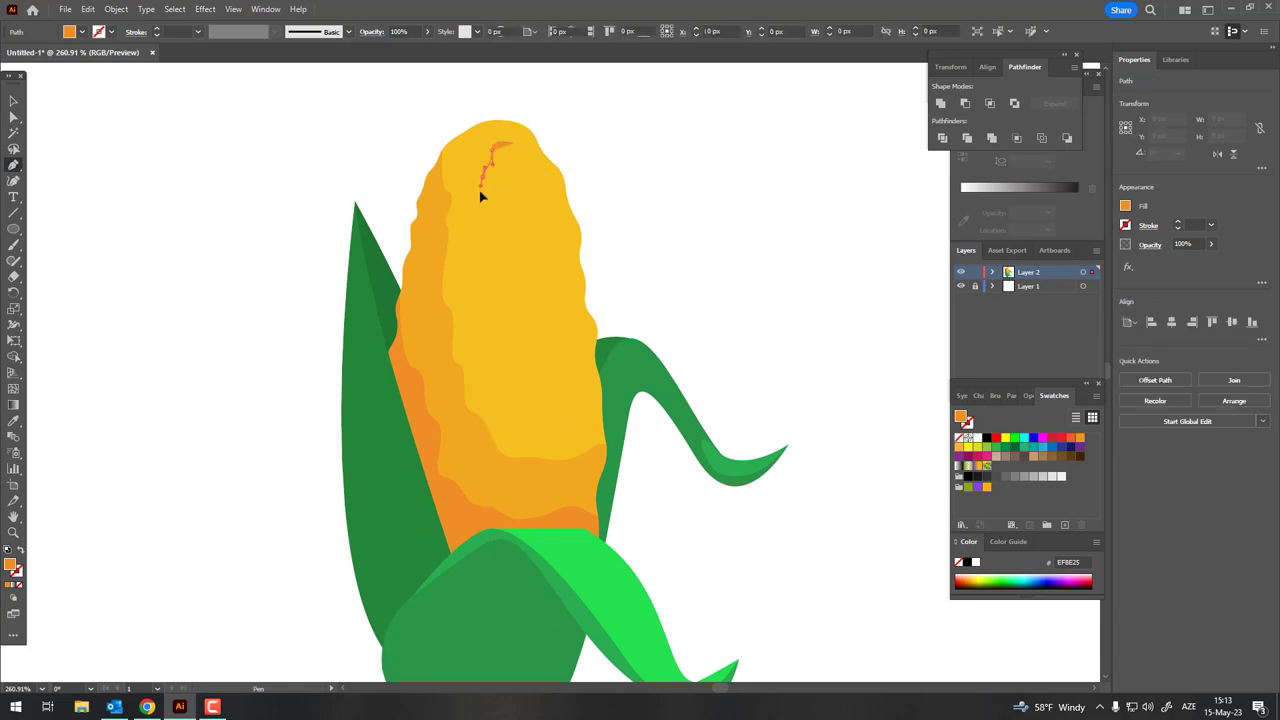
left_click_drag(489, 252, 487, 268)
left_click(491, 331)
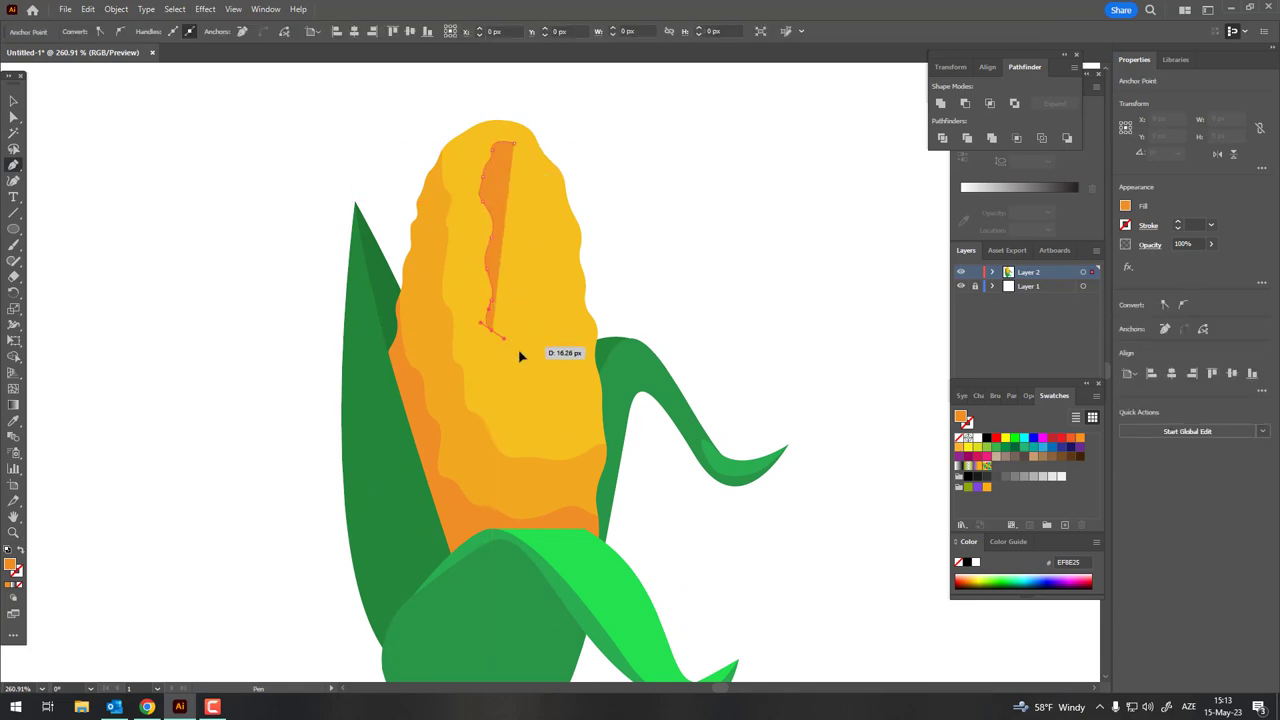
left_click(528, 404)
left_click(580, 404)
left_click(586, 371)
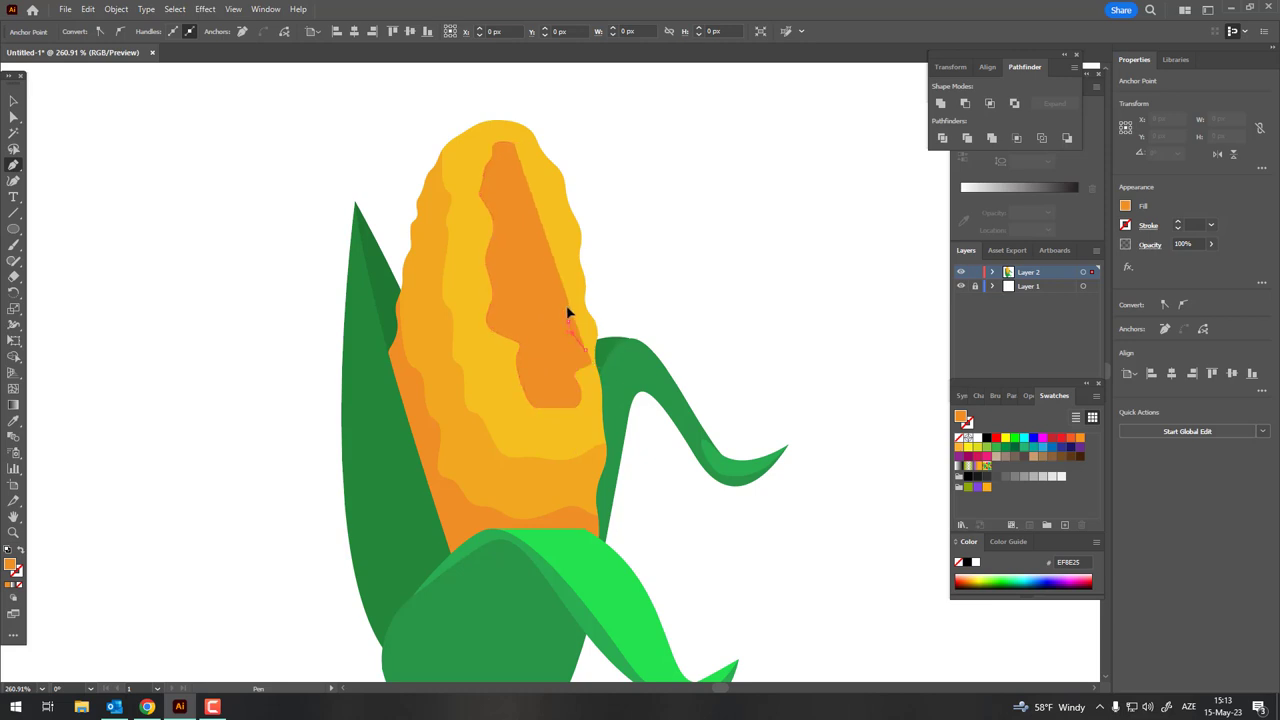
left_click(569, 312)
left_click(557, 258)
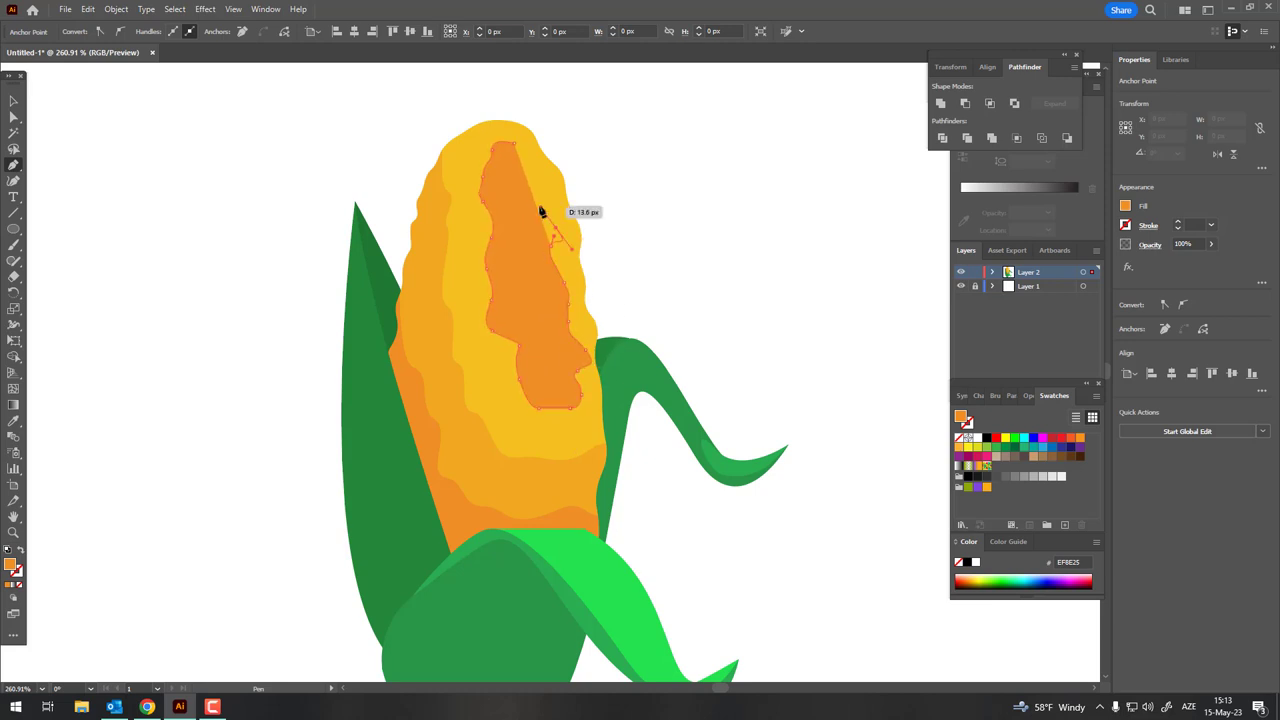
left_click(520, 143)
key("z")
mouse_move(372, 232)
left_mouse_down()
mouse_move(300, 302)
mouse_move(429, 237)
left_mouse_up()
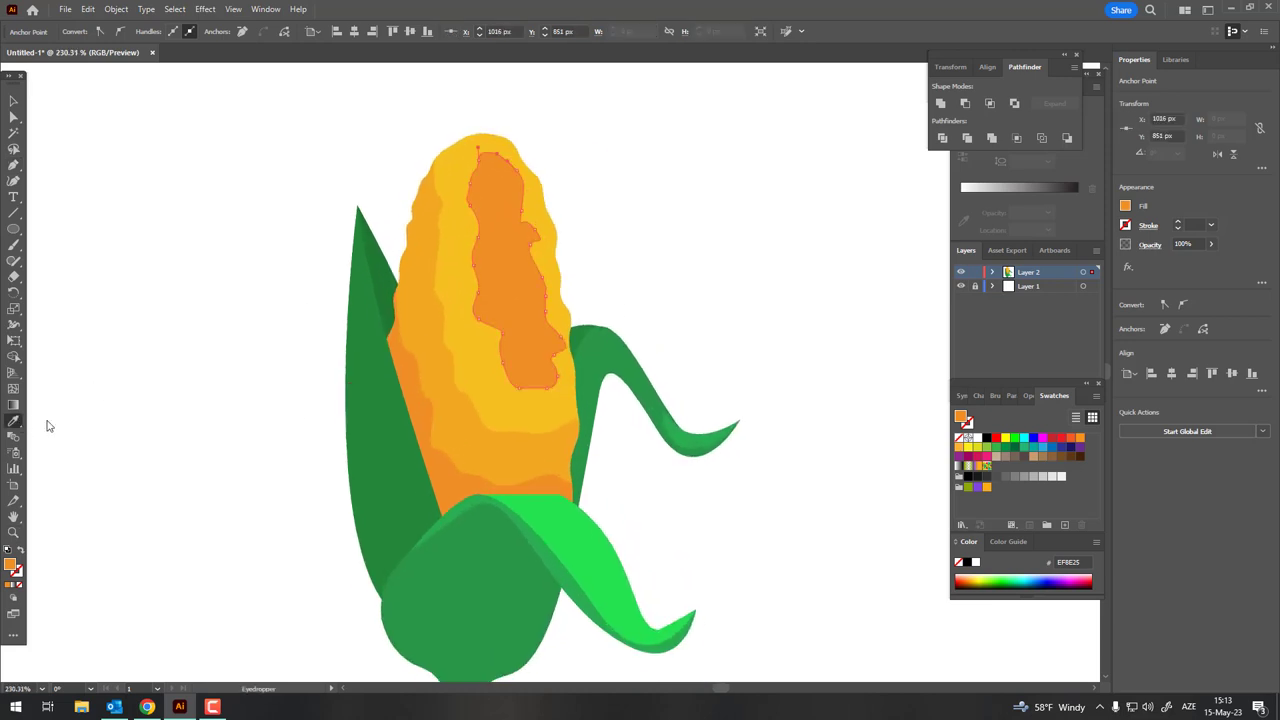
- Fill the sliver with the cob's yellow, lightened to pale yellow F7D239
left_click(471, 357)
double_click(10, 565)
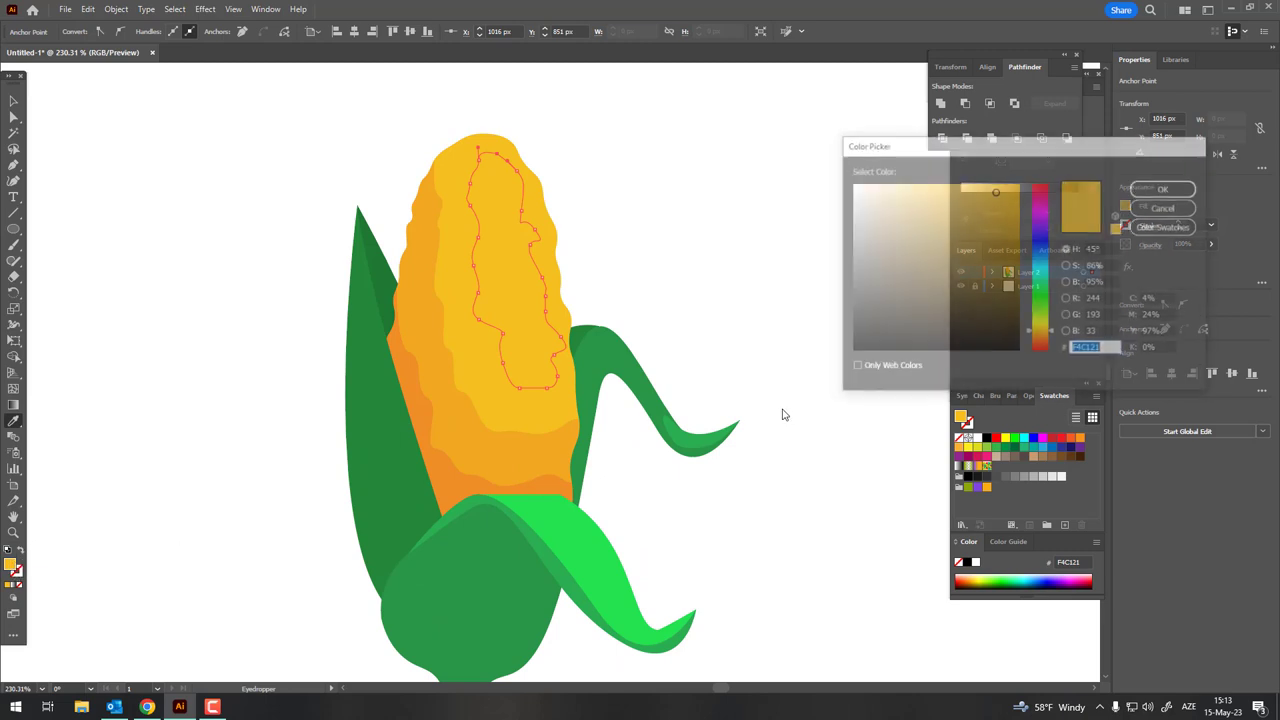
left_click_drag(994, 190, 980, 184)
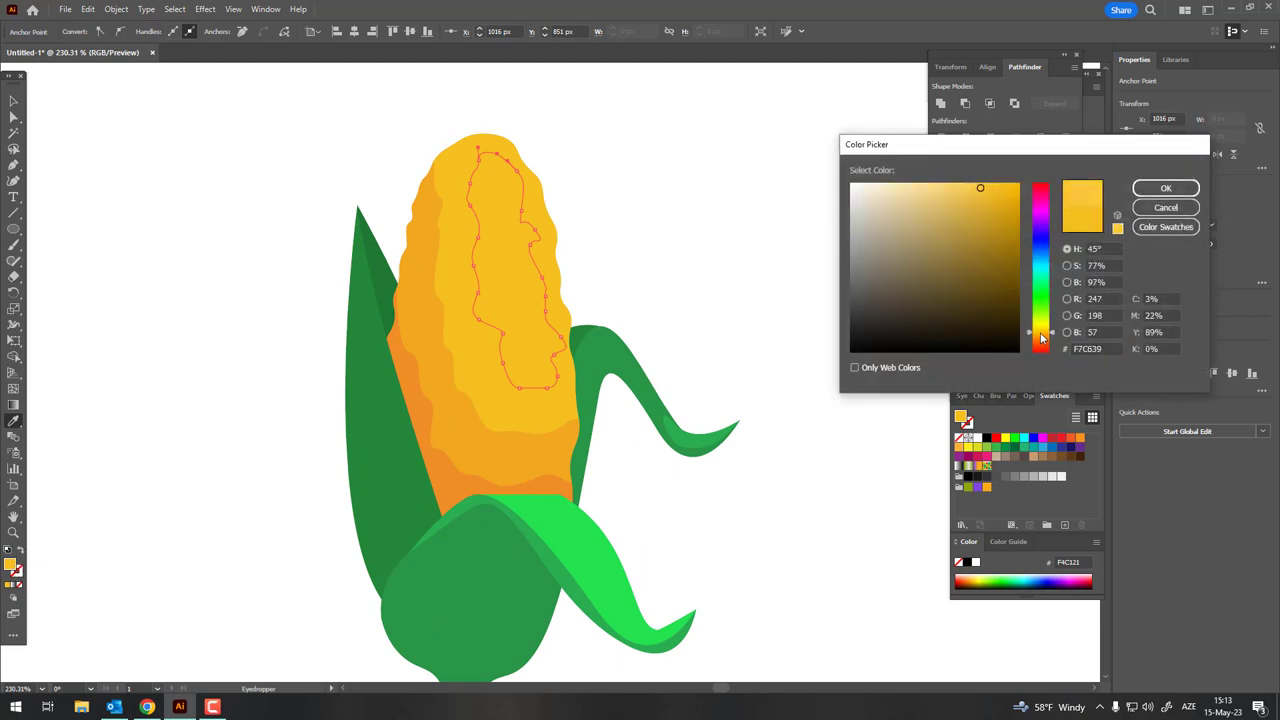
left_click_drag(1045, 337, 1045, 336)
left_click(1165, 188)
- Smooth the highlight sliver's curves with the Curvature tool, then deselect it
key("z")
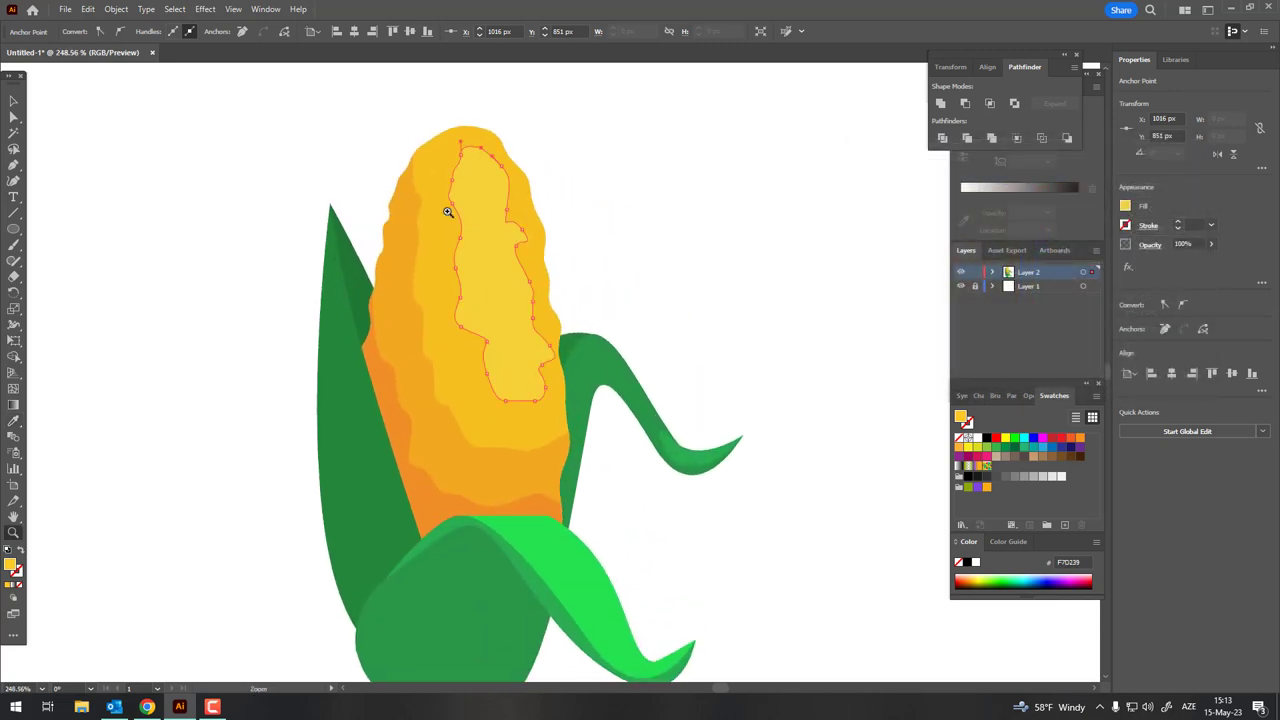
scroll(480, 300, "up", 3)
left_click(14, 181)
left_click(553, 246)
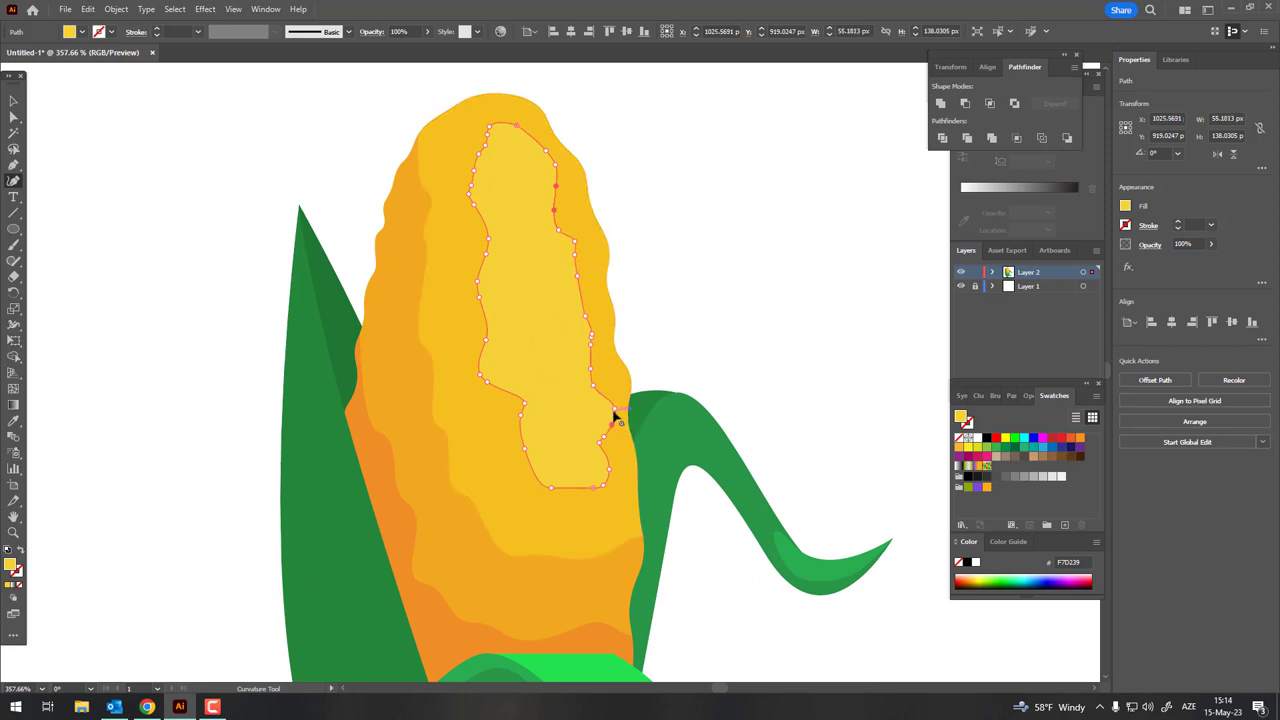
scroll(447, 428, "down", 5)
scroll(447, 428, "up", 3)
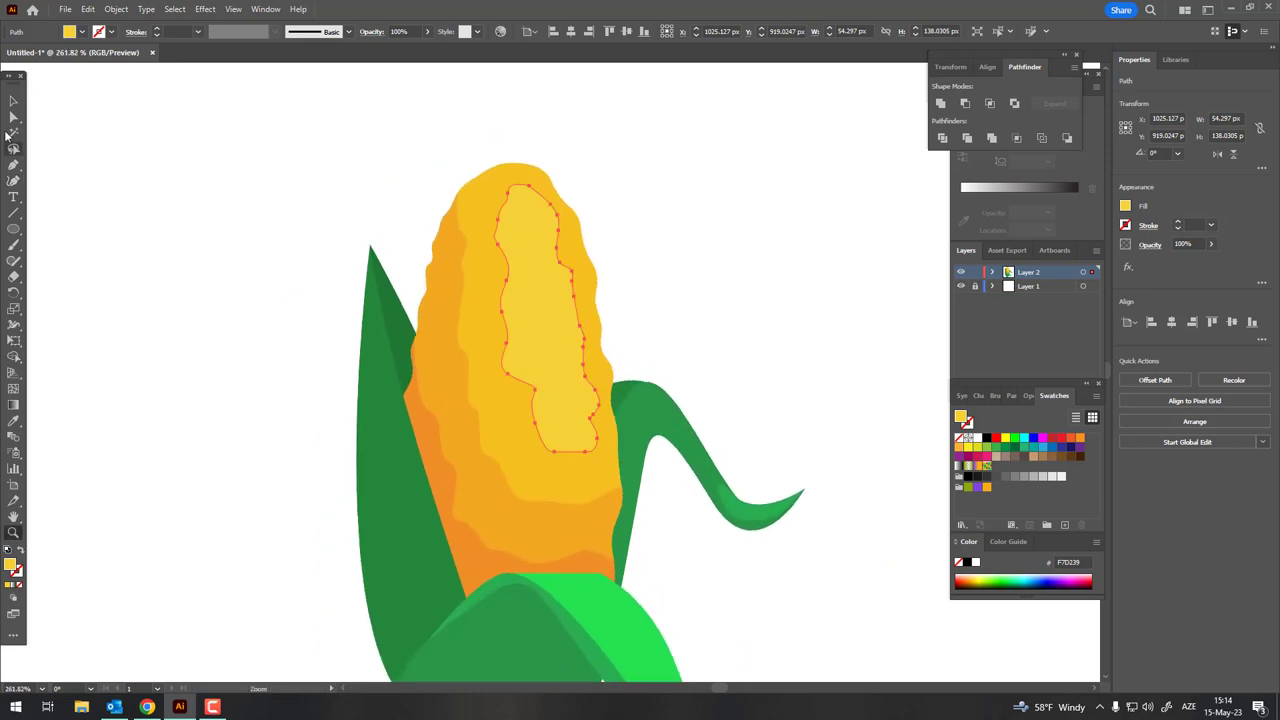
left_click(14, 100)
left_click(226, 260)
scroll(57, 263, "up", 1)
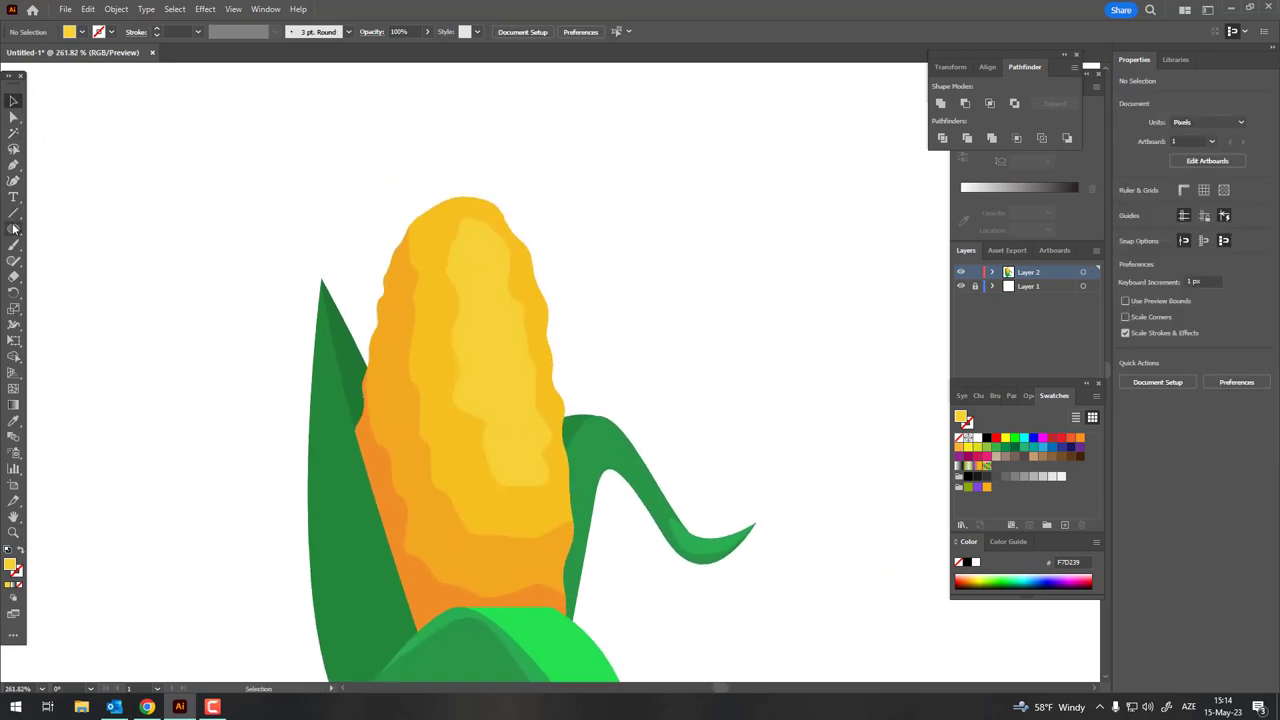
- Draw six small circles of varying size across the cob as kernel dots
left_click(13, 228)
left_click_drag(440, 286, 400, 320)
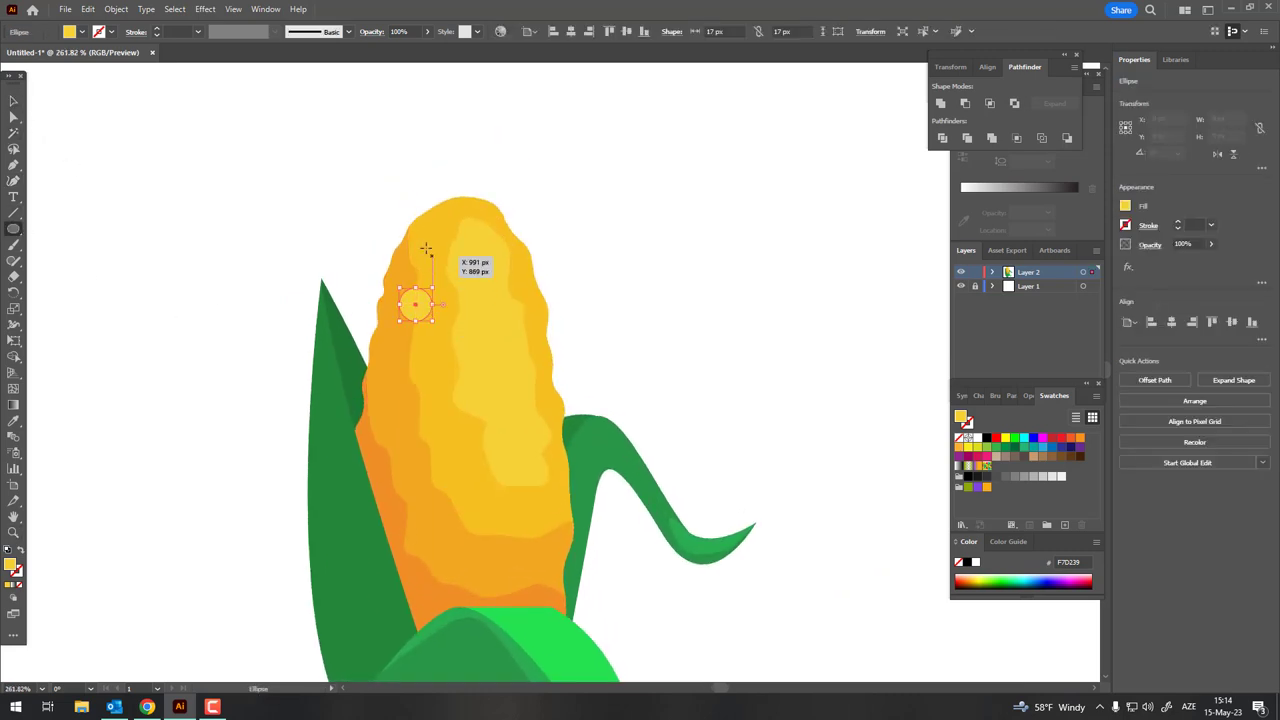
left_click_drag(426, 249, 433, 258)
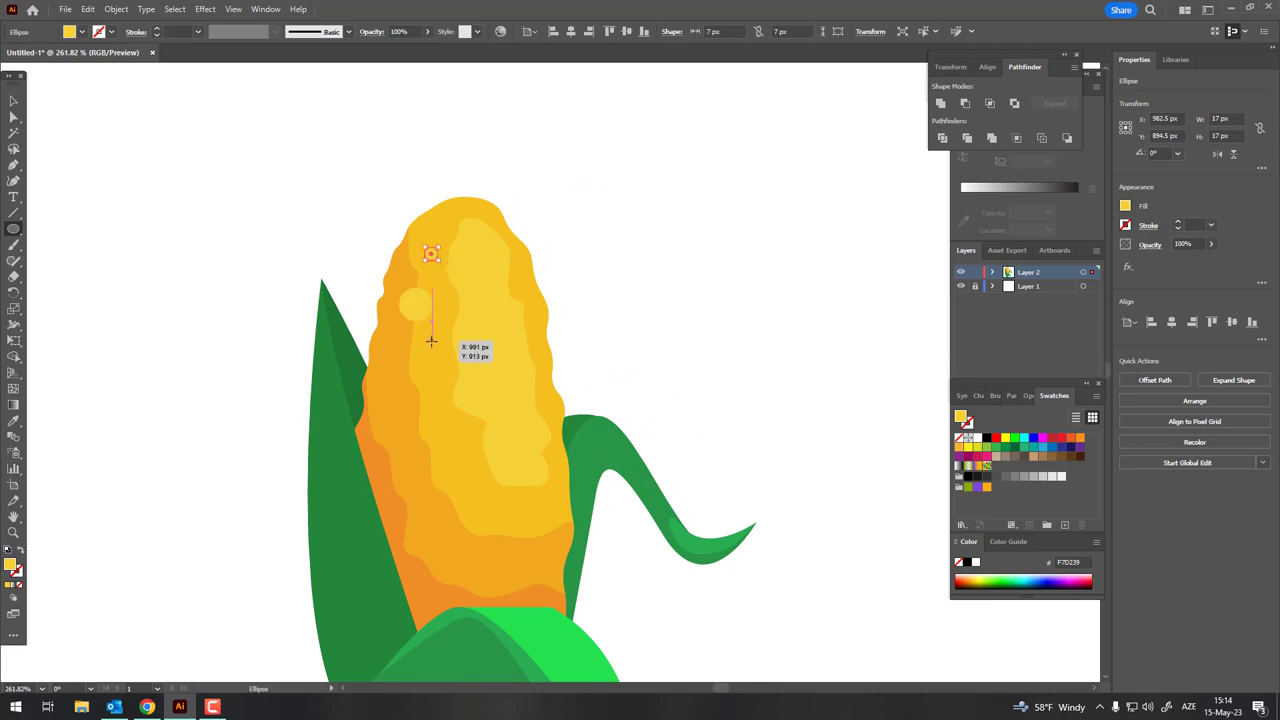
left_click_drag(448, 365, 449, 366)
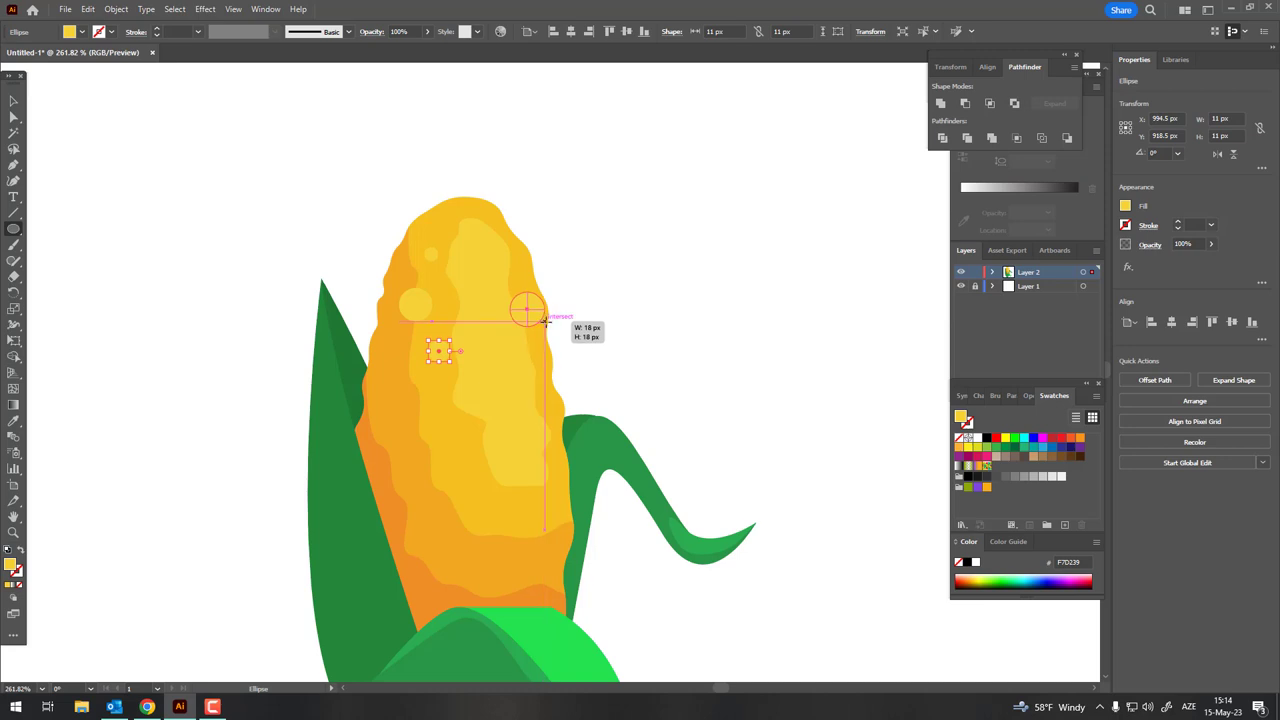
left_click_drag(526, 306, 540, 318)
left_click_drag(530, 387, 563, 420)
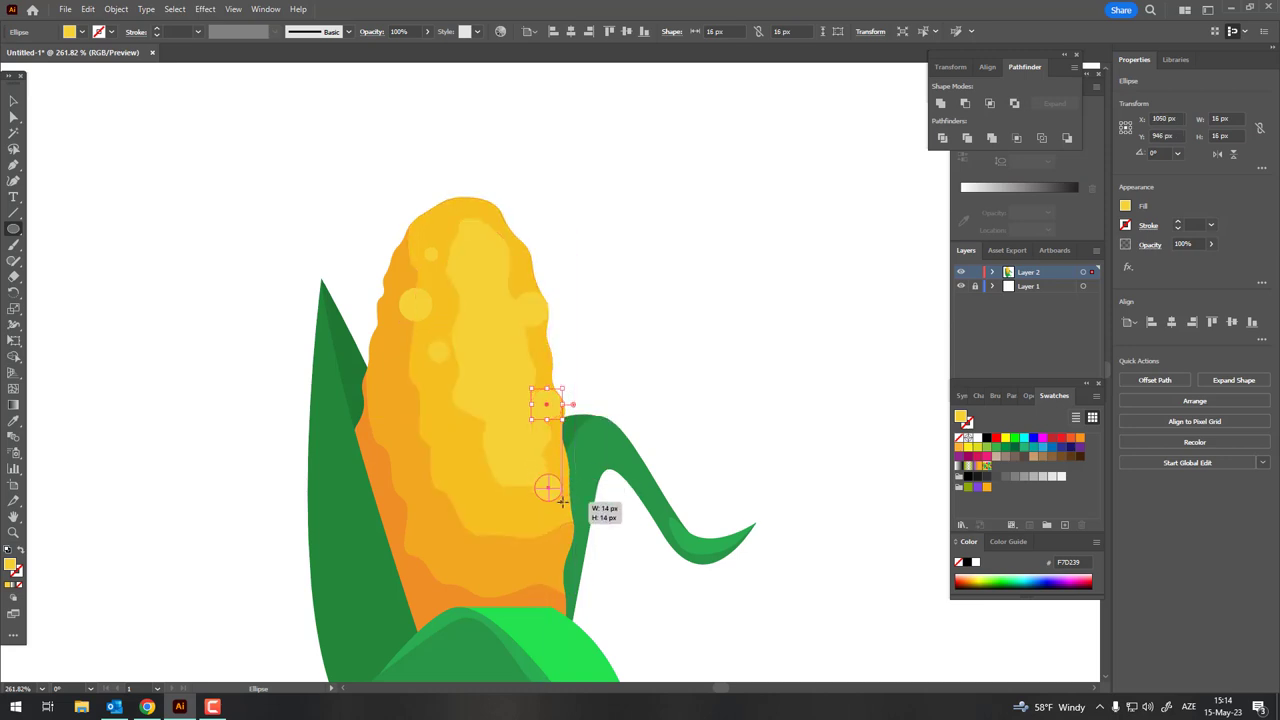
left_click_drag(535, 474, 562, 500)
- Add three more kernel dots on the cob's left side, top and middle
left_click_drag(425, 430, 455, 458)
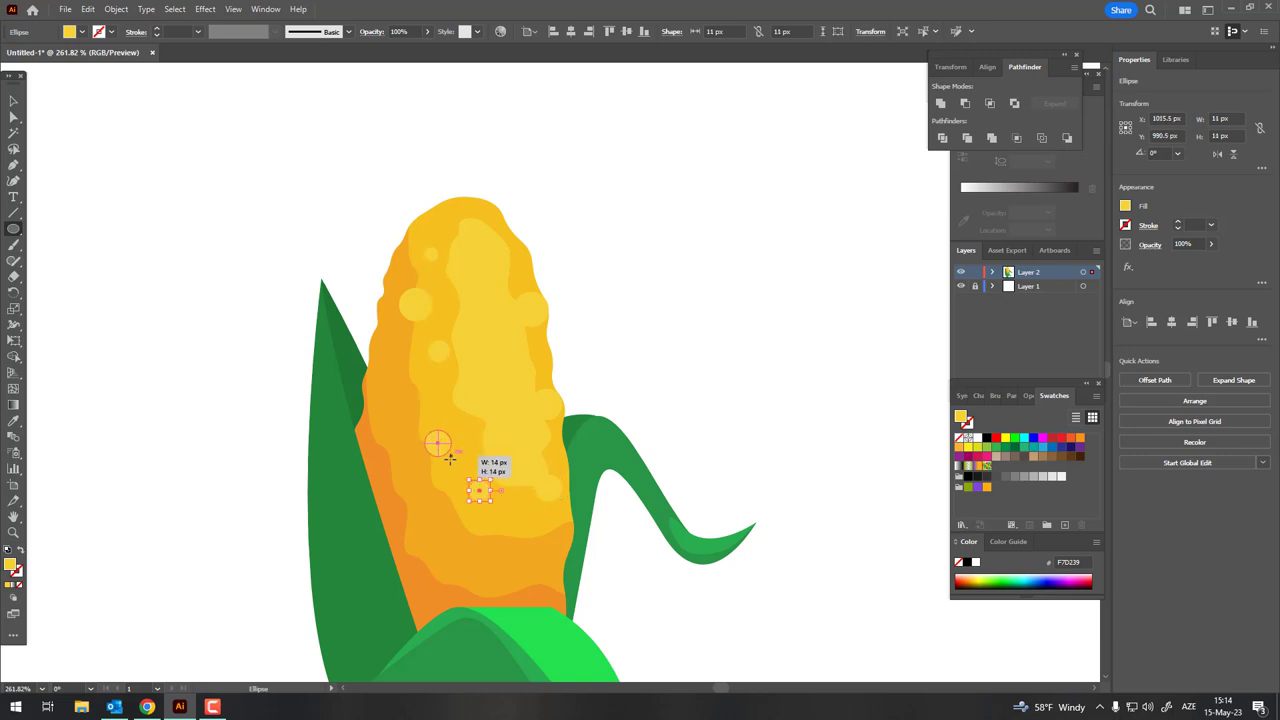
left_click_drag(449, 210, 491, 251)
scroll(317, 260, "down", 5)
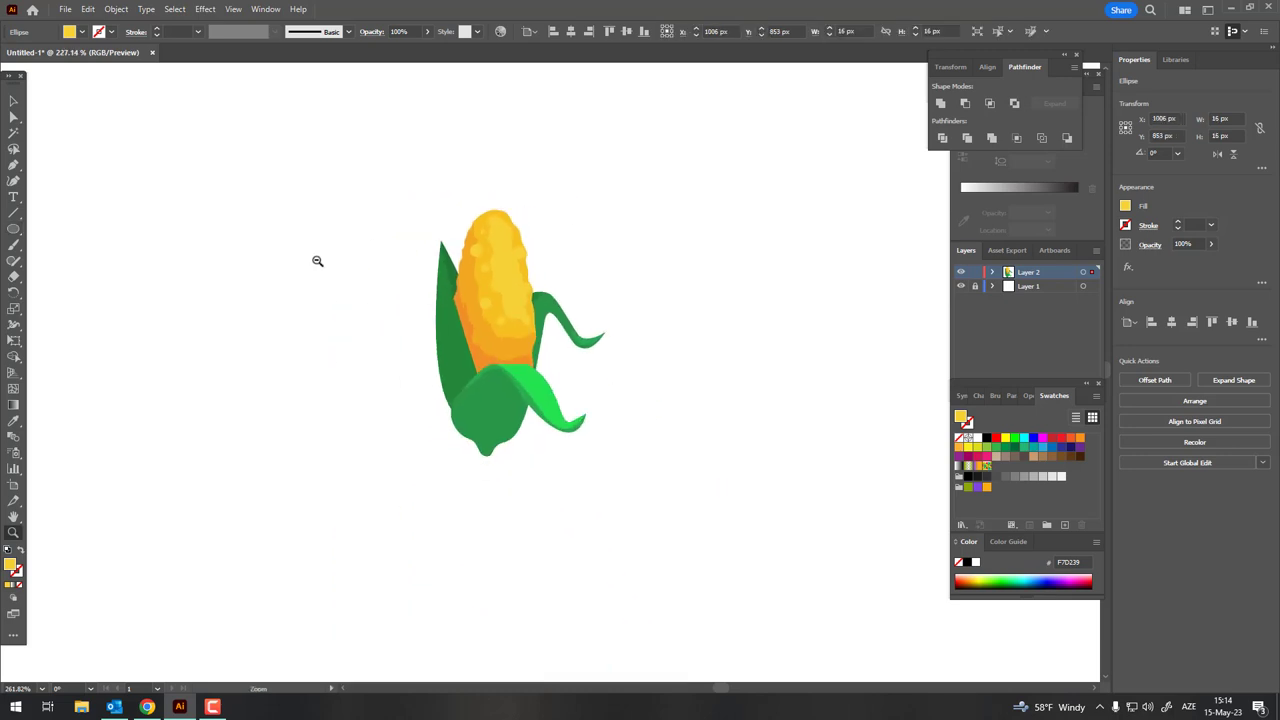
scroll(465, 354, "up", 5)
scroll(465, 354, "up", 1)
key("l")
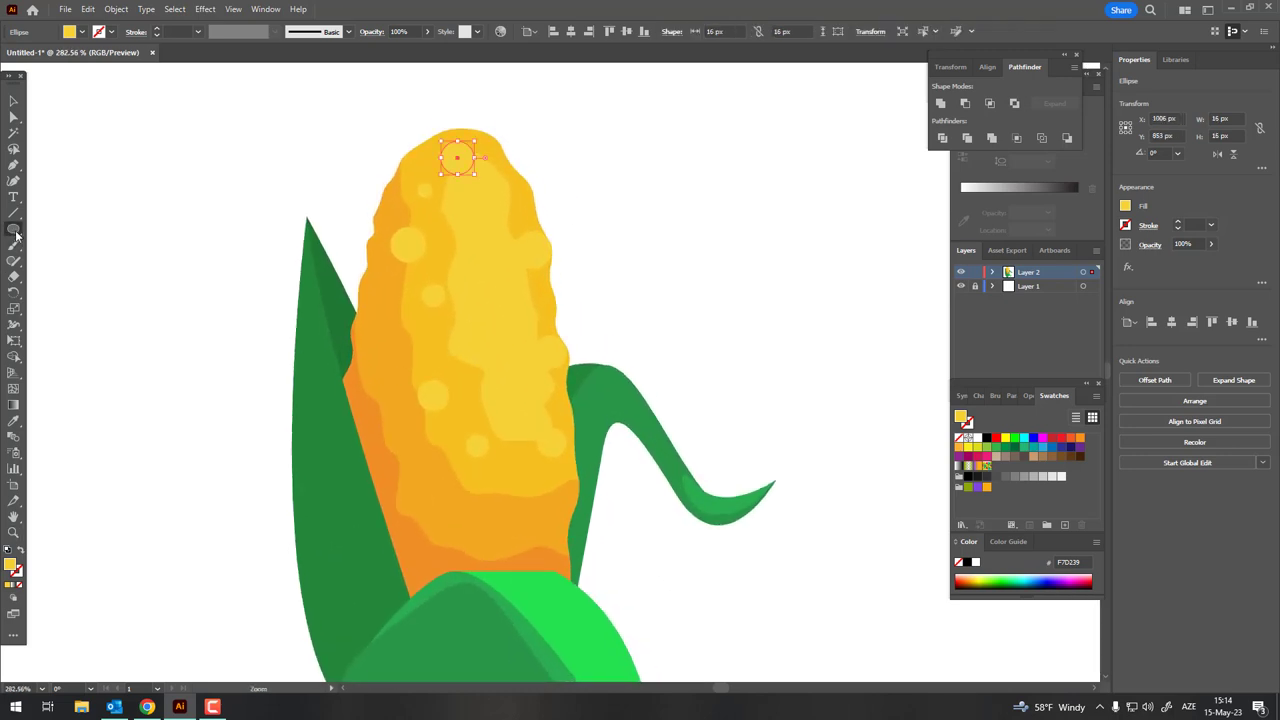
left_click_drag(374, 345, 400, 368)
- Make a kernel dot the cob's orange at 44% opacity
key("i")
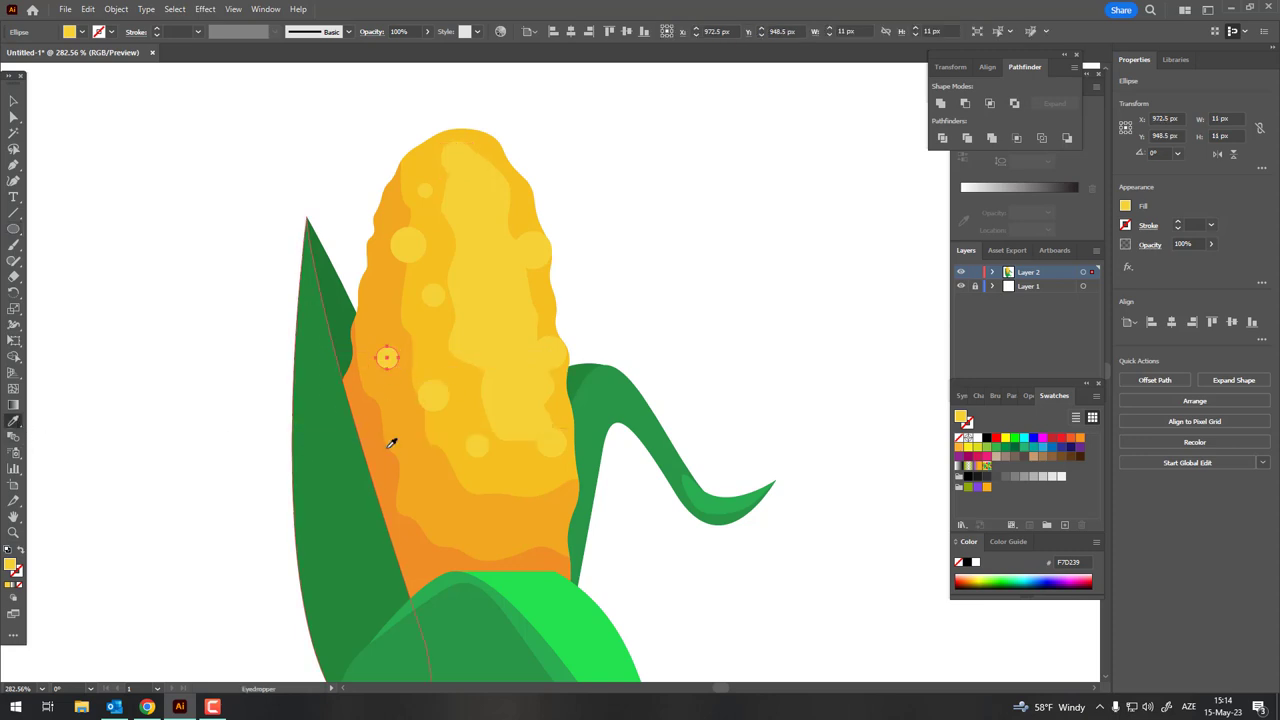
left_click(391, 437)
left_click(427, 32)
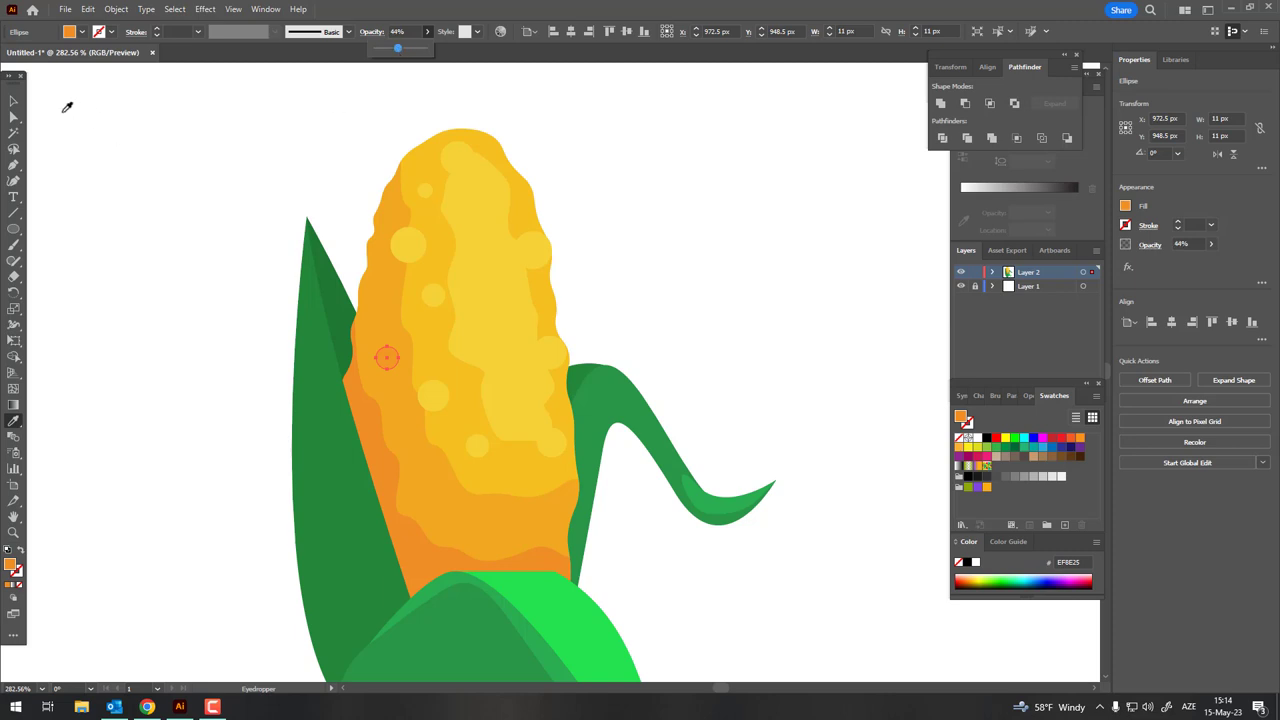
left_click(13, 101)
- Duplicate the semi-transparent orange dot to several spots across the cob
left_click(457, 451)
mouse_move(389, 362)
left_mouse_down()
mouse_move(427, 439)
mouse_move(457, 451)
left_mouse_up()
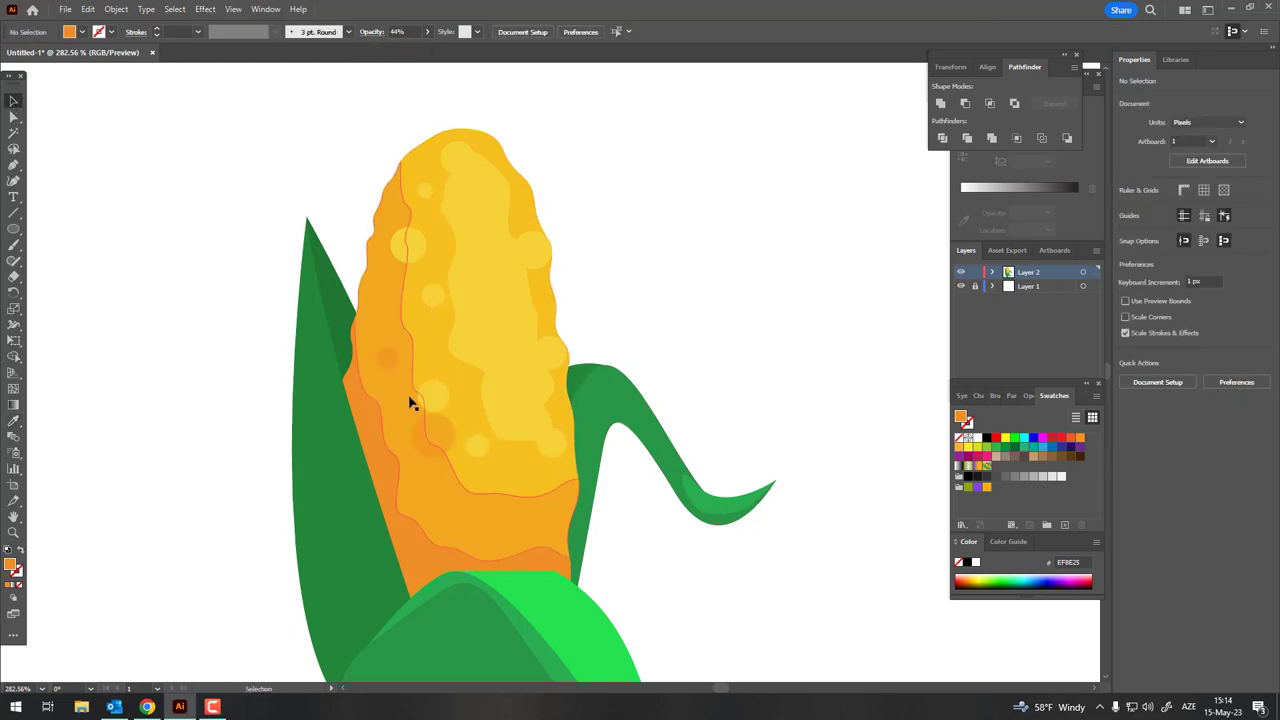
left_click_drag(410, 403, 460, 364)
left_click(620, 331)
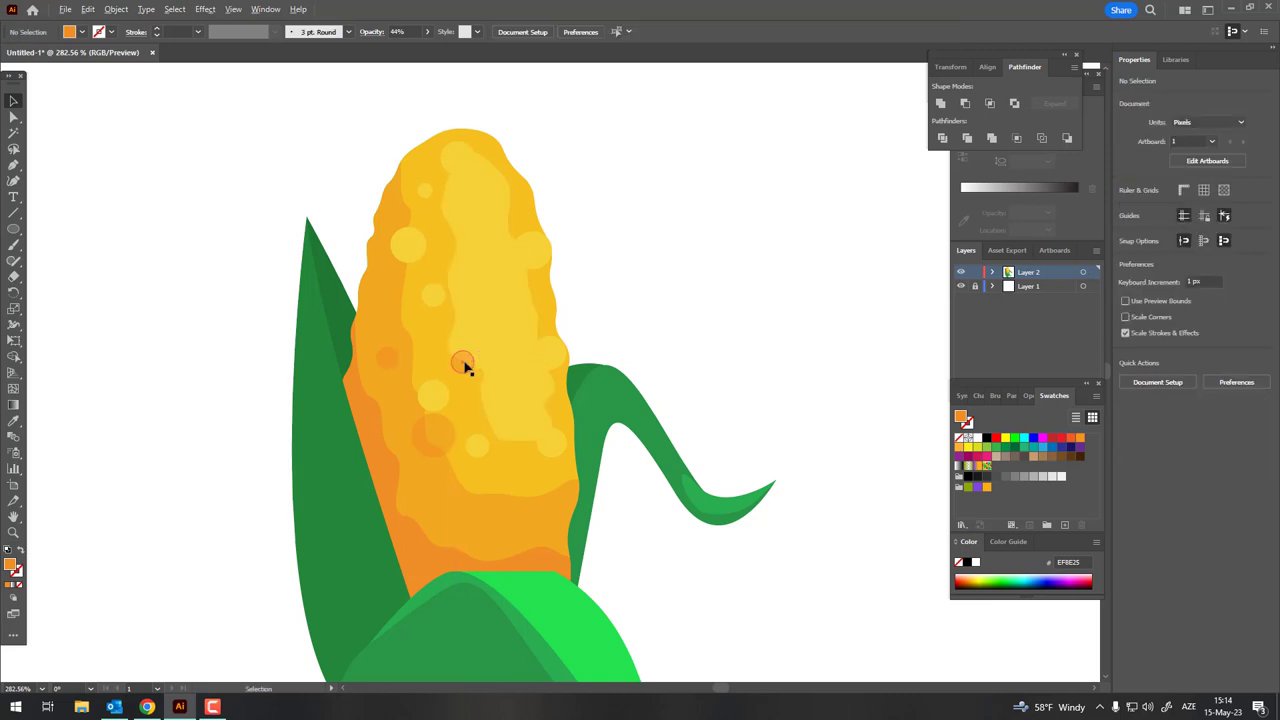
left_click_drag(463, 360, 420, 271)
scroll(619, 313, "down", 1)
scroll(619, 313, "down", 2)
scroll(619, 313, "up", 1)
key("v")
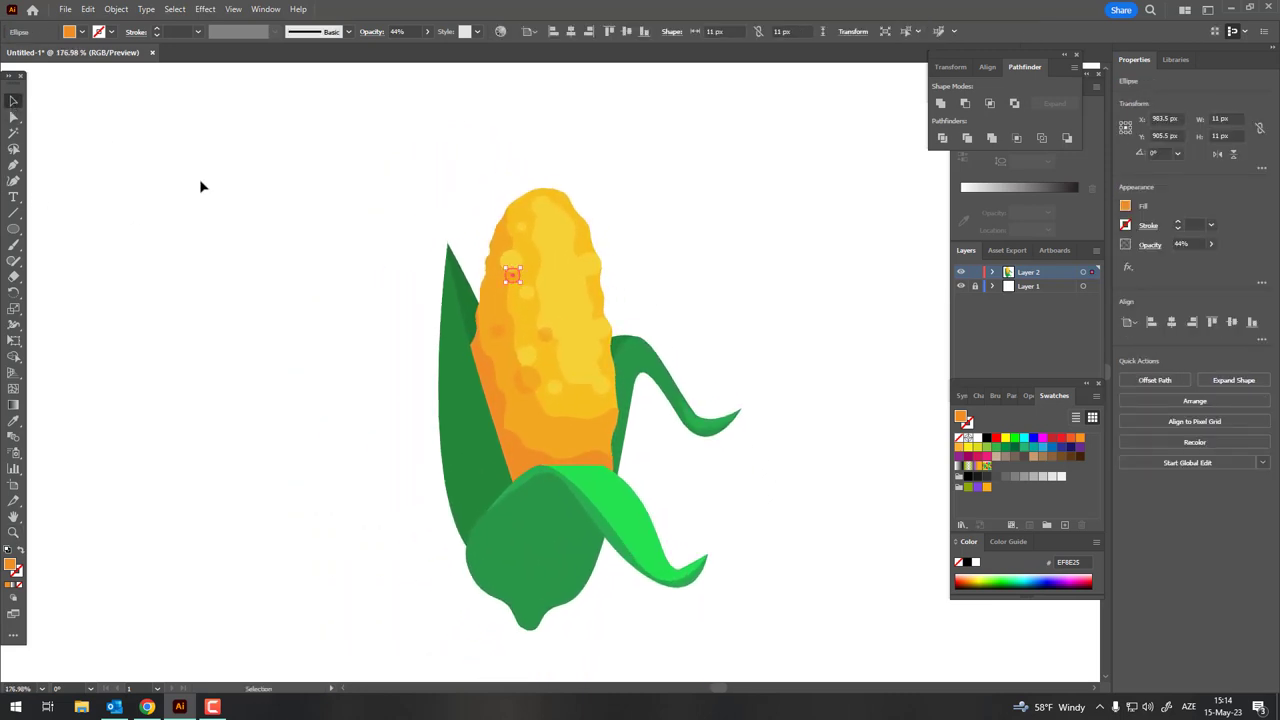
left_click(212, 707)
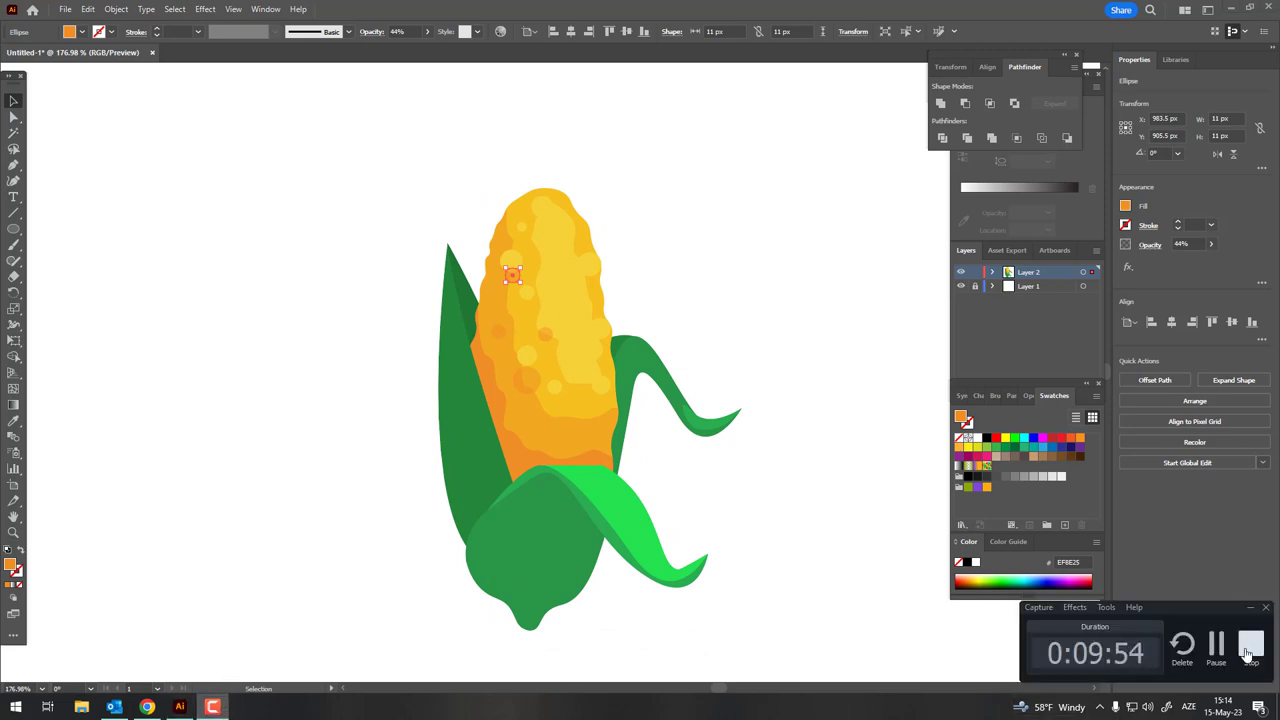
left_click(1217, 645)
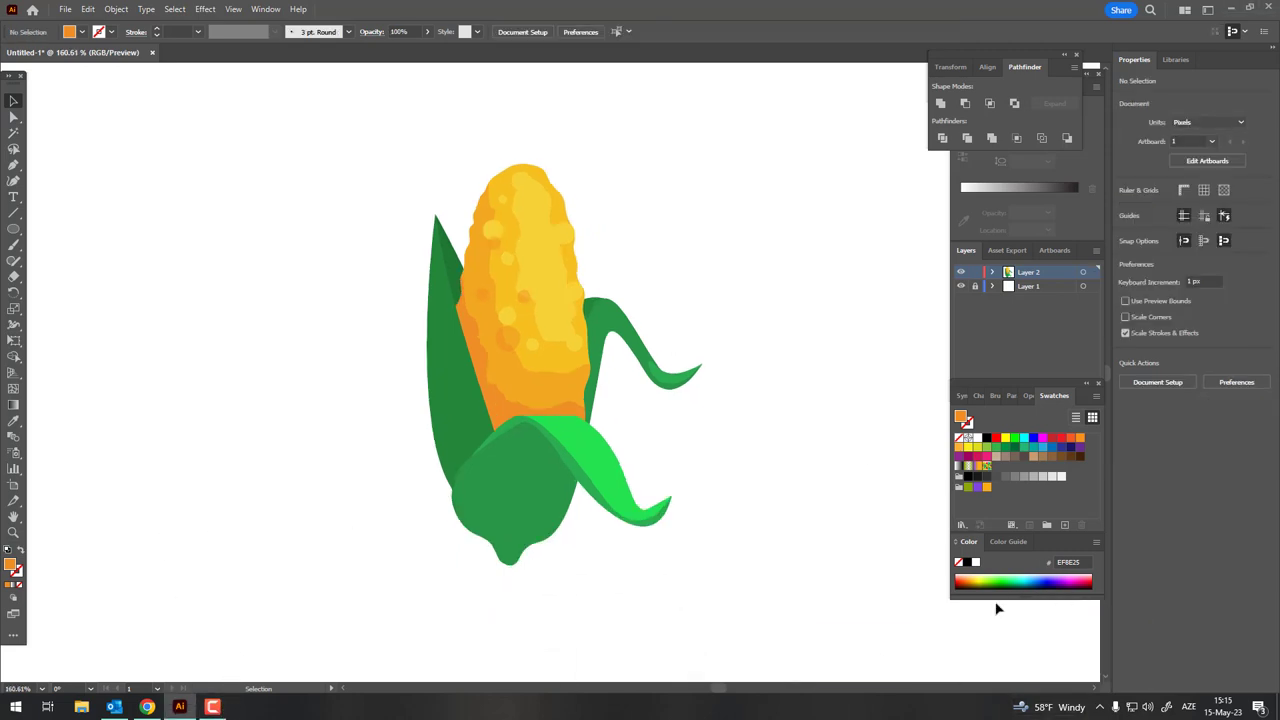